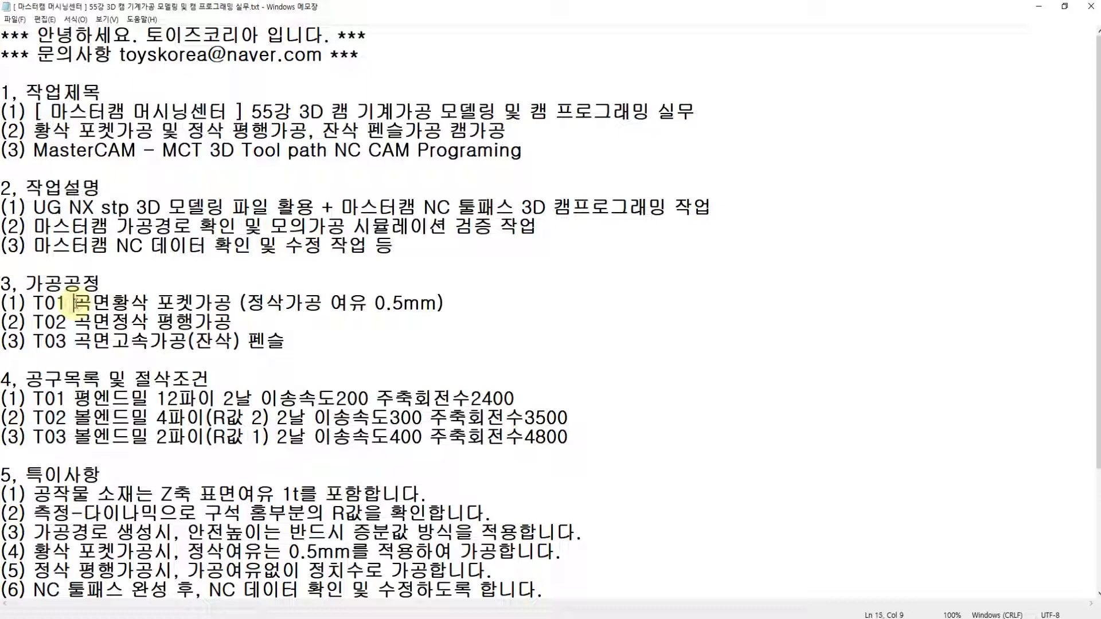
Review the T01 to T03 machining processes and the matching tool list with cutting conditions in the notes
{"action": "left_click_drag", "start_coordinate": [74, 303], "coordinate": [212, 302]}
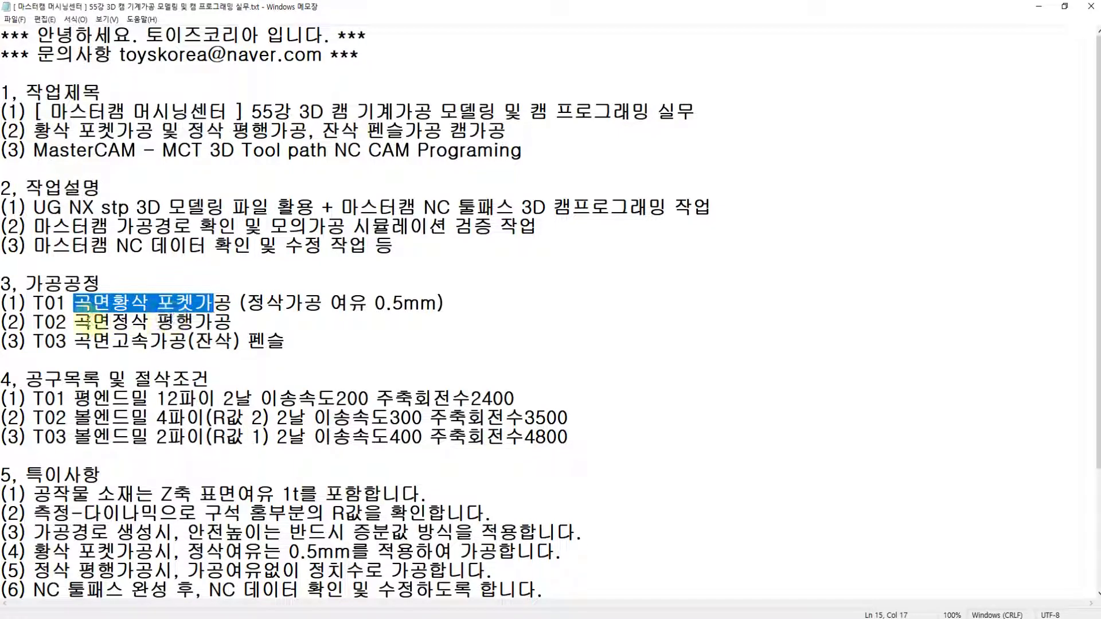
{"action": "left_click_drag", "start_coordinate": [78, 321], "coordinate": [233, 321]}
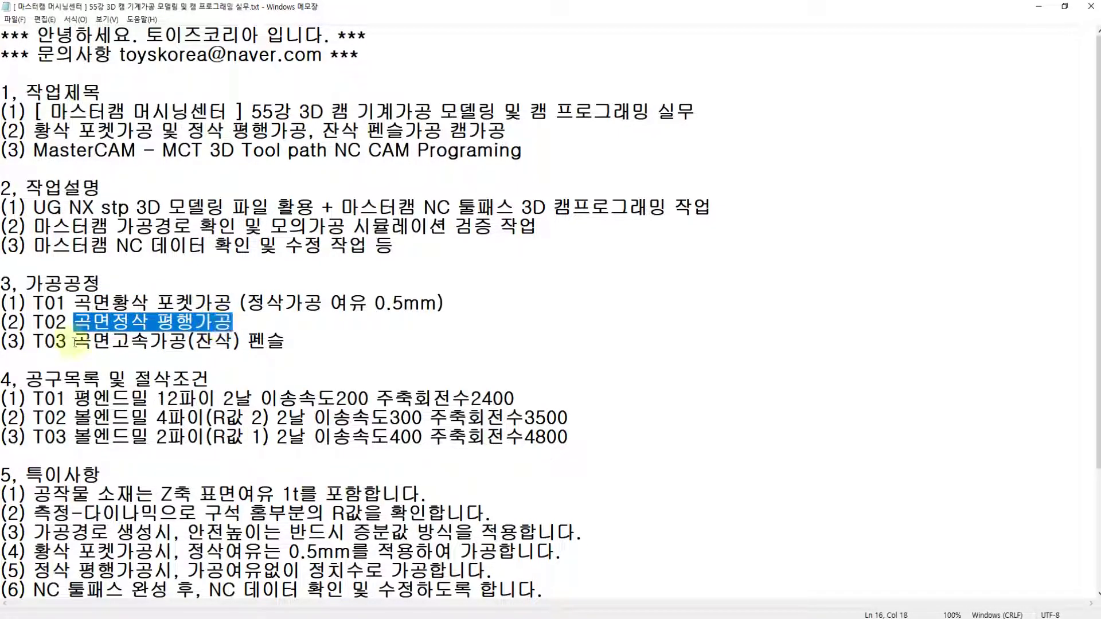
{"action": "left_click_drag", "start_coordinate": [74, 341], "coordinate": [309, 344]}
{"action": "left_click", "coordinate": [309, 344]}
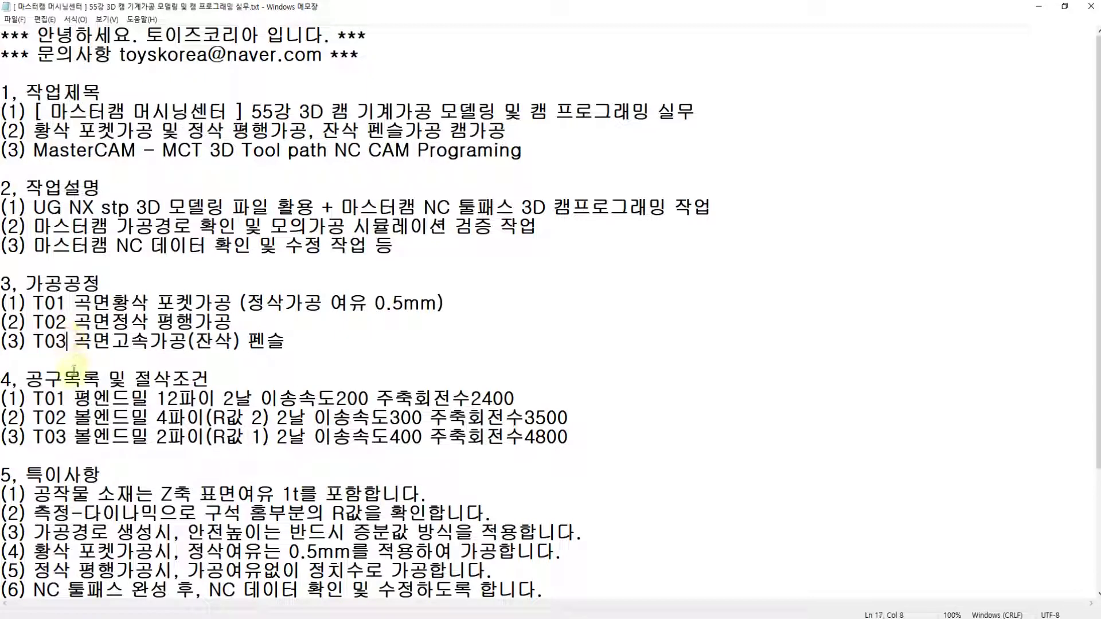
{"action": "left_click_drag", "start_coordinate": [32, 398], "coordinate": [567, 436]}
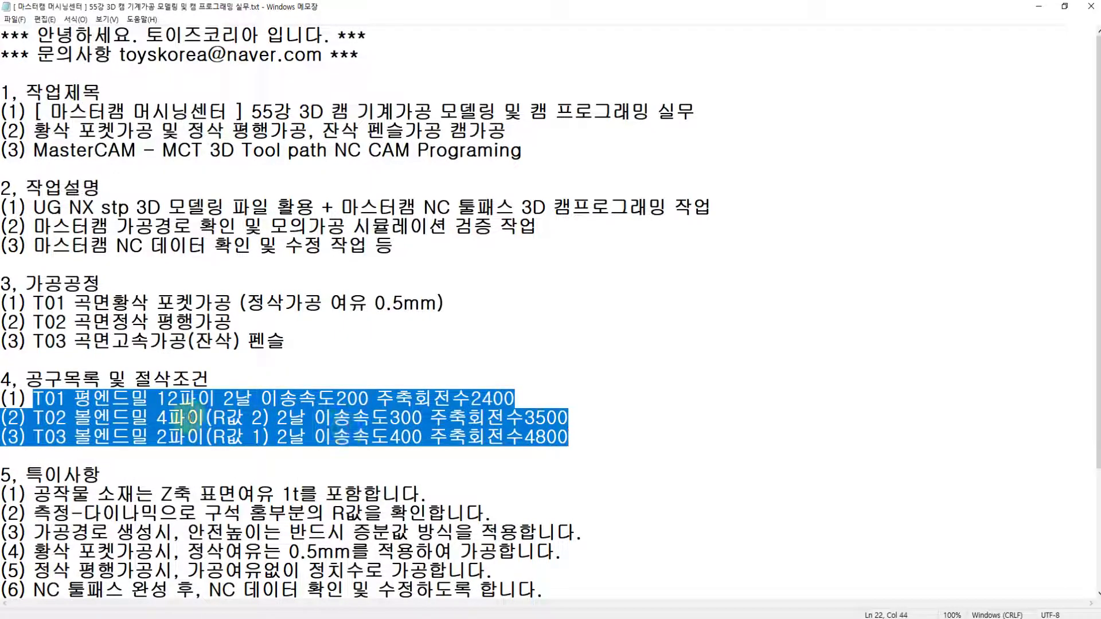
{"action": "left_click", "coordinate": [68, 399]}
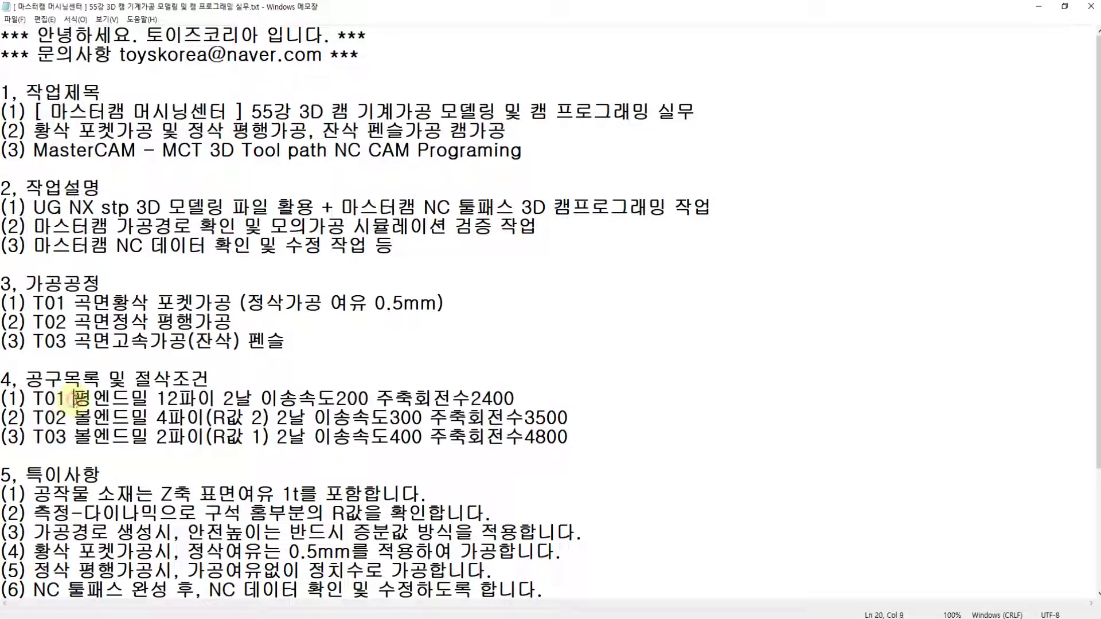
{"action": "left_click_drag", "start_coordinate": [73, 400], "coordinate": [140, 404]}
{"action": "left_click_drag", "start_coordinate": [77, 417], "coordinate": [125, 434]}
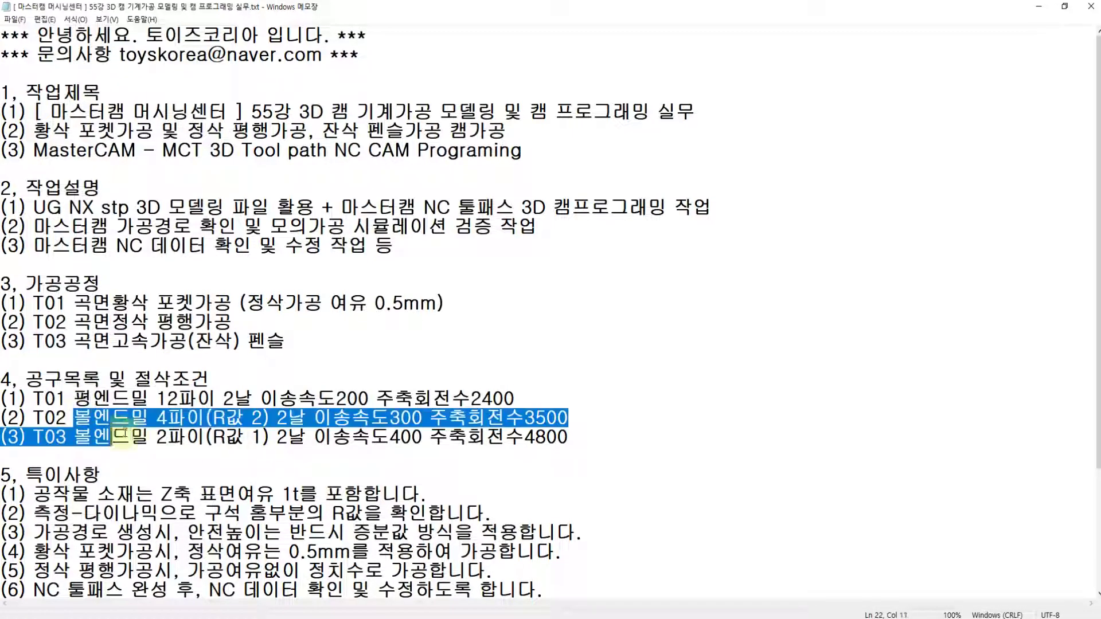
{"action": "left_click", "coordinate": [148, 424]}
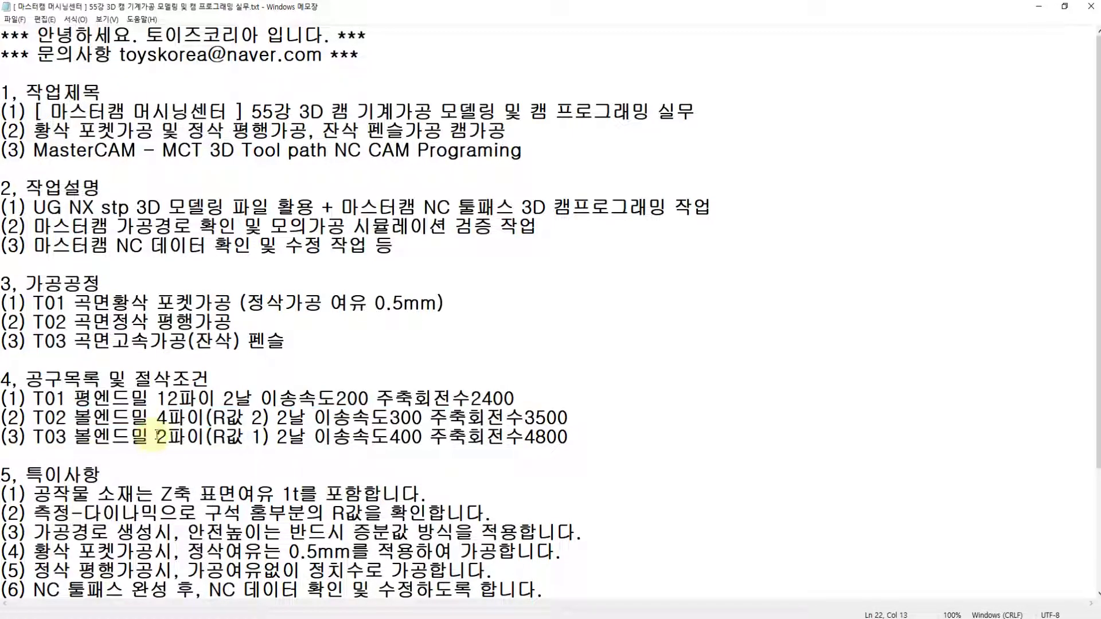
Read the special notes on stock allowance, groove R value check, safe height and NC data, plus the closing remarks
{"action": "scroll", "coordinate": [157, 436], "scroll_direction": "down", "scroll_amount": 3}
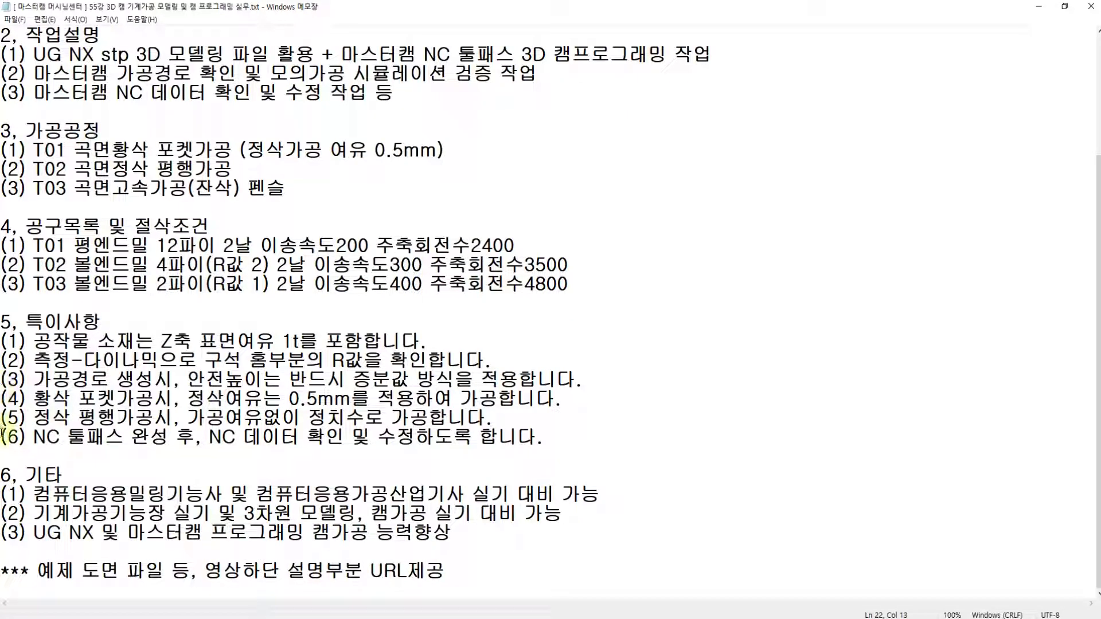
{"action": "left_click_drag", "start_coordinate": [32, 343], "coordinate": [496, 366]}
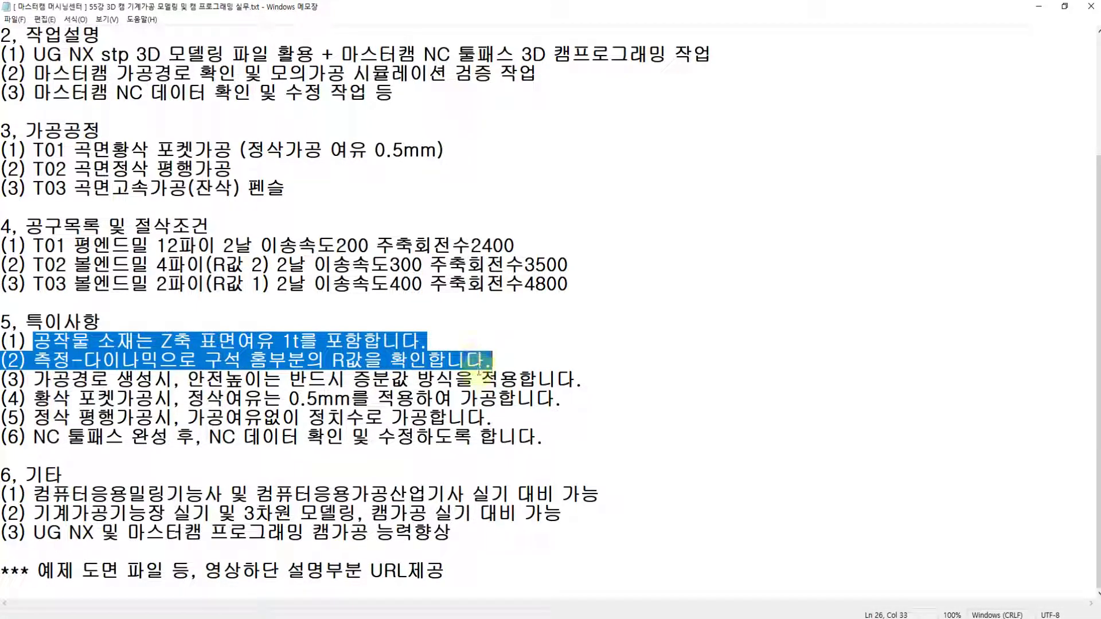
{"action": "left_click", "coordinate": [462, 398]}
{"action": "left_click", "coordinate": [546, 441]}
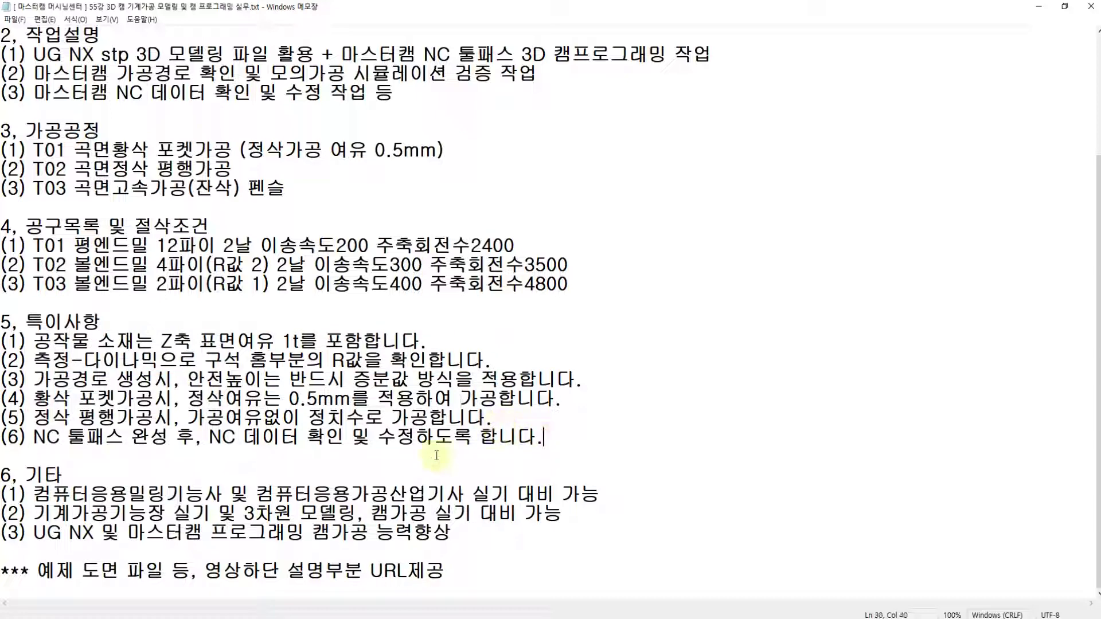
{"action": "left_click", "coordinate": [119, 571]}
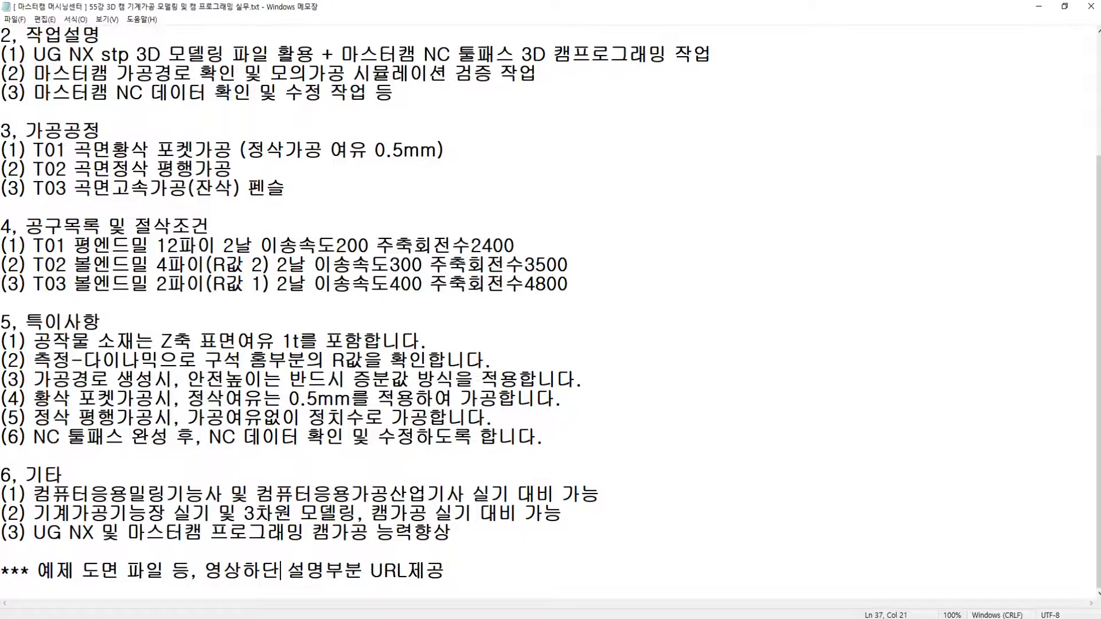
Switch to NX and examine the 3D part's central pocket, fillets and small front dome from several angles
{"action": "key", "text": "alt+Tab"}
{"action": "scroll", "coordinate": [267, 308], "scroll_direction": "down", "scroll_amount": 3}
{"action": "scroll", "coordinate": [224, 351], "scroll_direction": "up", "scroll_amount": 3}
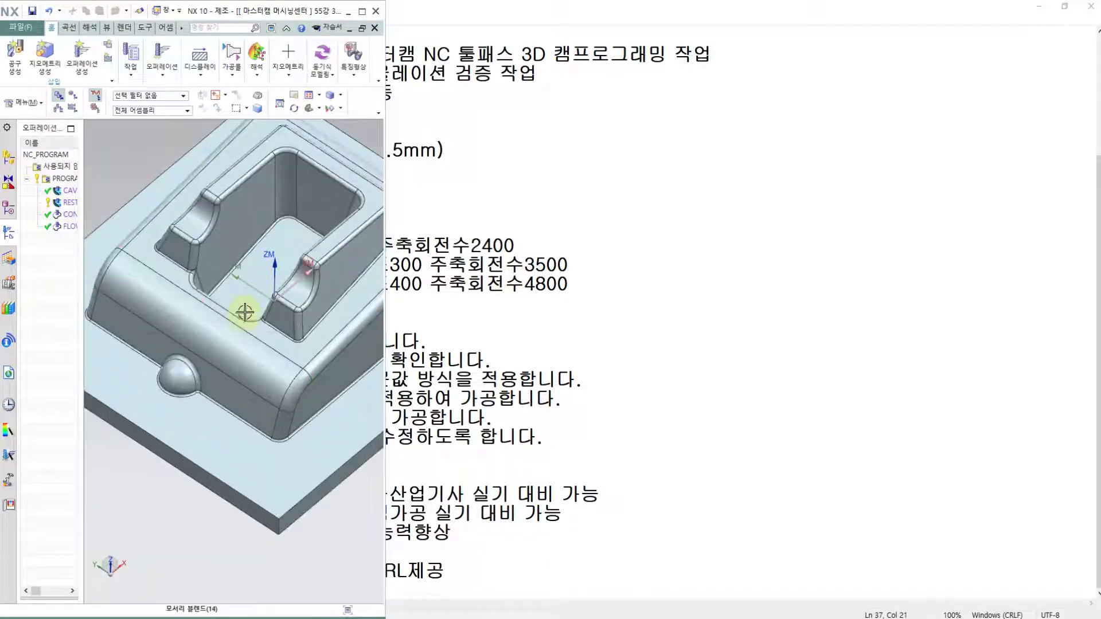
{"action": "scroll", "coordinate": [255, 286], "scroll_direction": "down", "scroll_amount": 3}
{"action": "scroll", "coordinate": [270, 261], "scroll_direction": "up", "scroll_amount": 4}
{"action": "mouse_move", "coordinate": [281, 308]}
{"action": "middle_mouse_down"}
{"action": "mouse_move", "coordinate": [255, 260]}
{"action": "mouse_move", "coordinate": [278, 352]}
{"action": "mouse_move", "coordinate": [273, 308]}
{"action": "middle_mouse_up"}
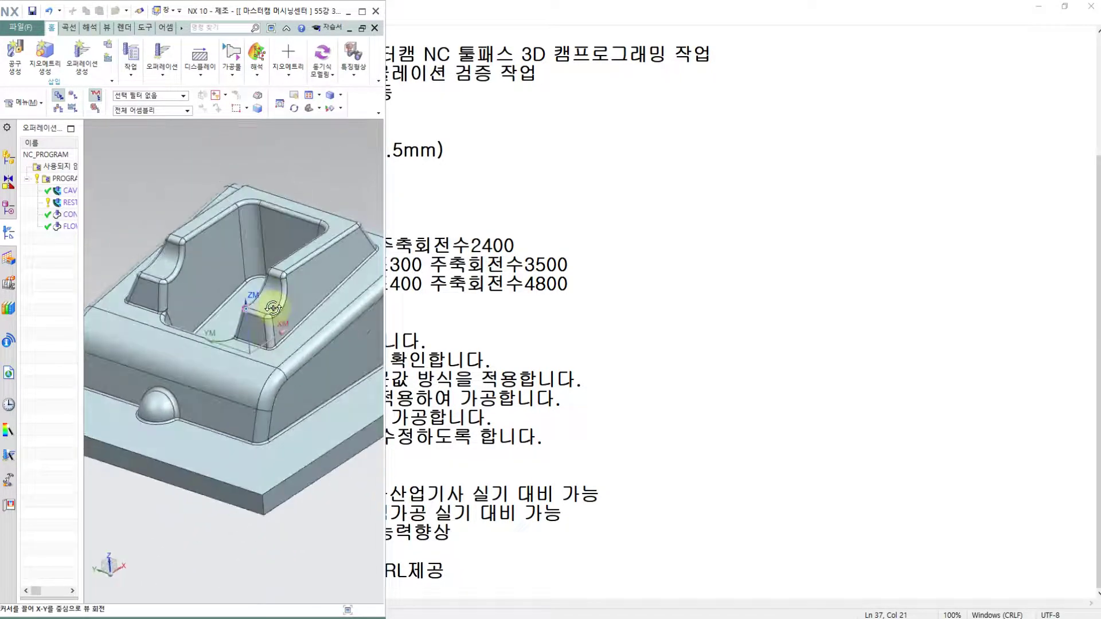
{"action": "scroll", "coordinate": [281, 313], "scroll_direction": "up", "scroll_amount": 2}
{"action": "scroll", "coordinate": [283, 310], "scroll_direction": "down", "scroll_amount": 4}
{"action": "scroll", "coordinate": [288, 310], "scroll_direction": "up", "scroll_amount": 4}
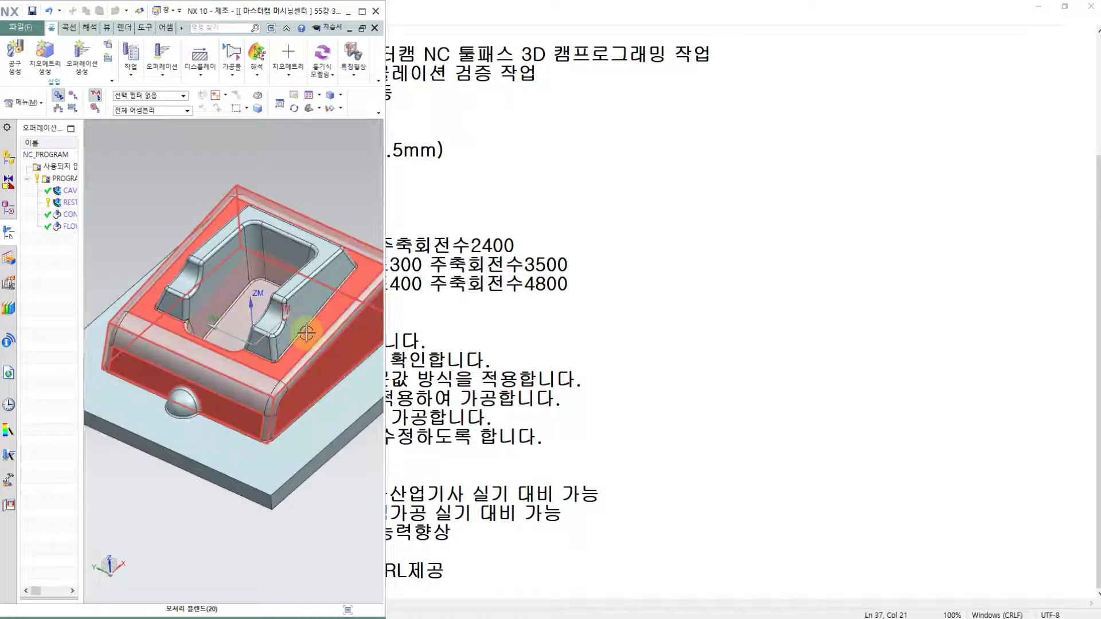
{"action": "scroll", "coordinate": [306, 332], "scroll_direction": "down", "scroll_amount": 2}
{"action": "middle_click_drag", "start_coordinate": [297, 337], "coordinate": [287, 287]}
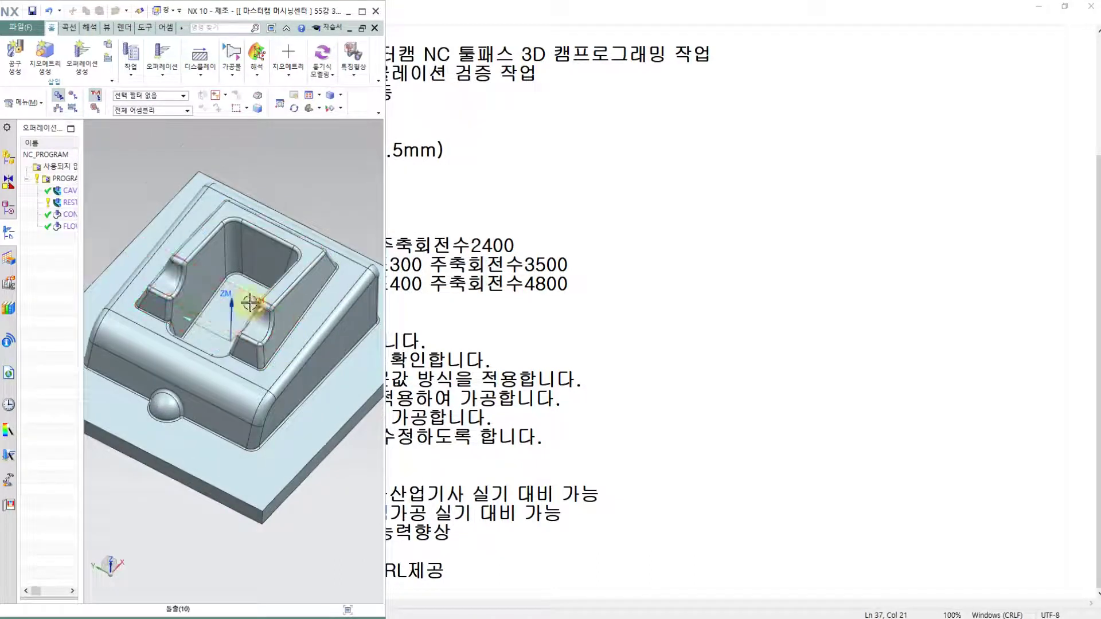
{"action": "scroll", "coordinate": [250, 298], "scroll_direction": "up", "scroll_amount": 2}
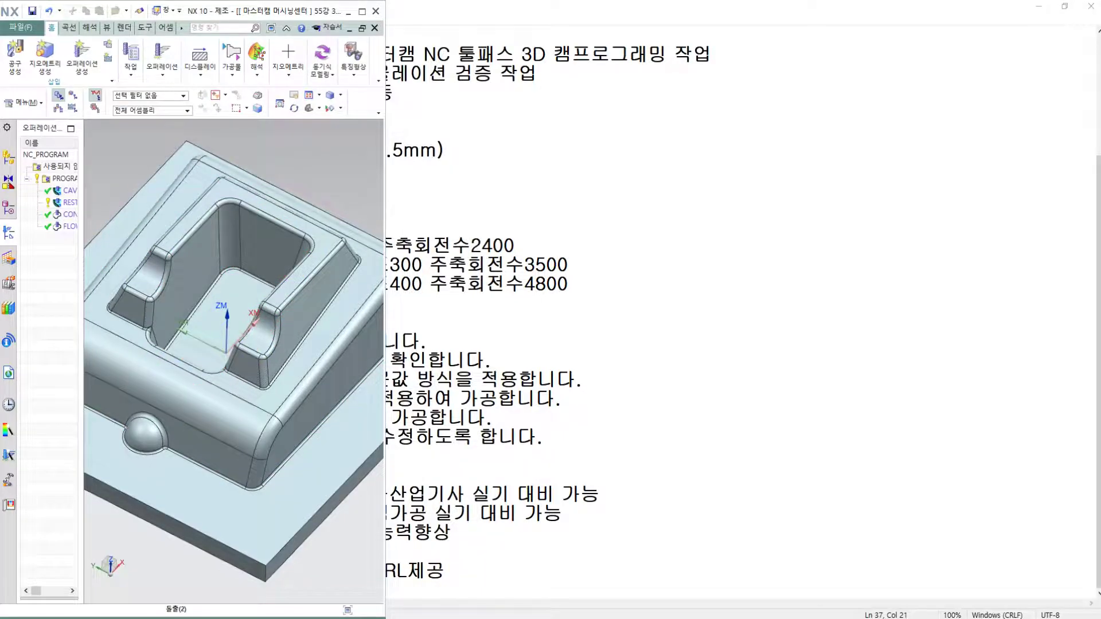
Switch to Mastercam and open the STEP file "[ 마스터캠 머시닝센터 ] 55강 3D 캠 기계가공 모델링 및 캠 프로그래밍 실무.stp" from the Desktop
{"action": "left_click", "coordinate": [603, 608]}
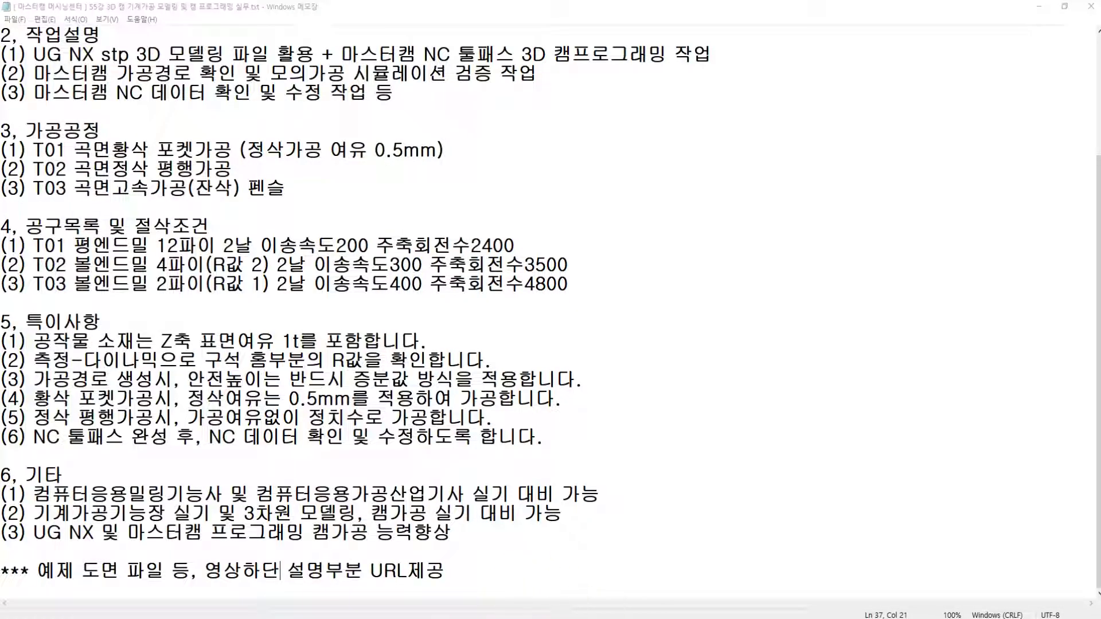
{"action": "left_click", "coordinate": [578, 616]}
{"action": "right_click", "coordinate": [644, 615]}
{"action": "left_click", "coordinate": [462, 244]}
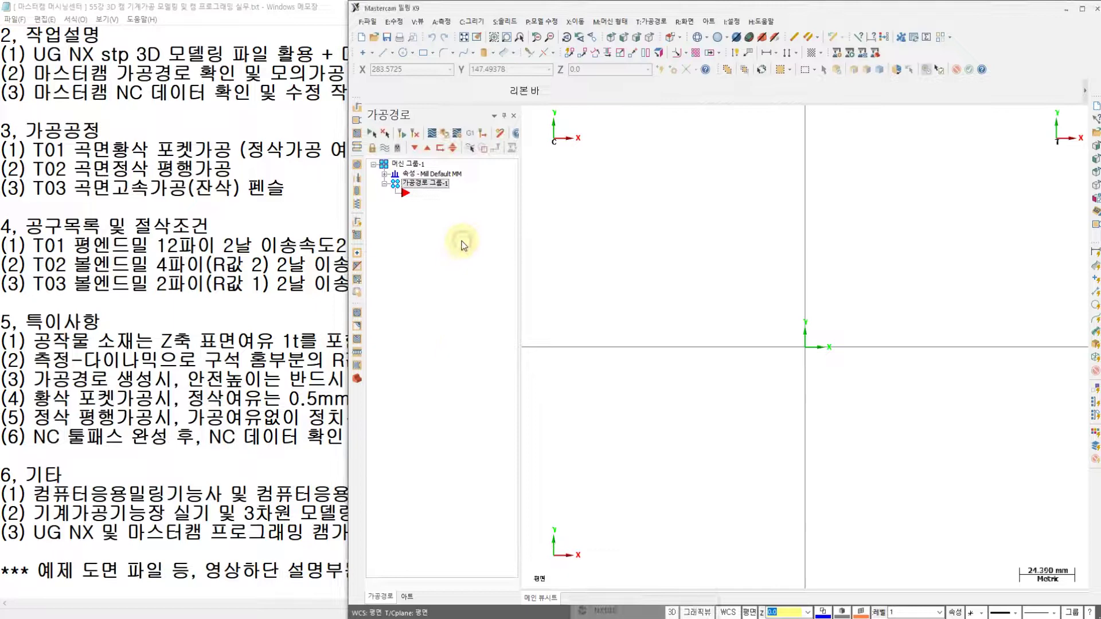
{"action": "left_click", "coordinate": [374, 38]}
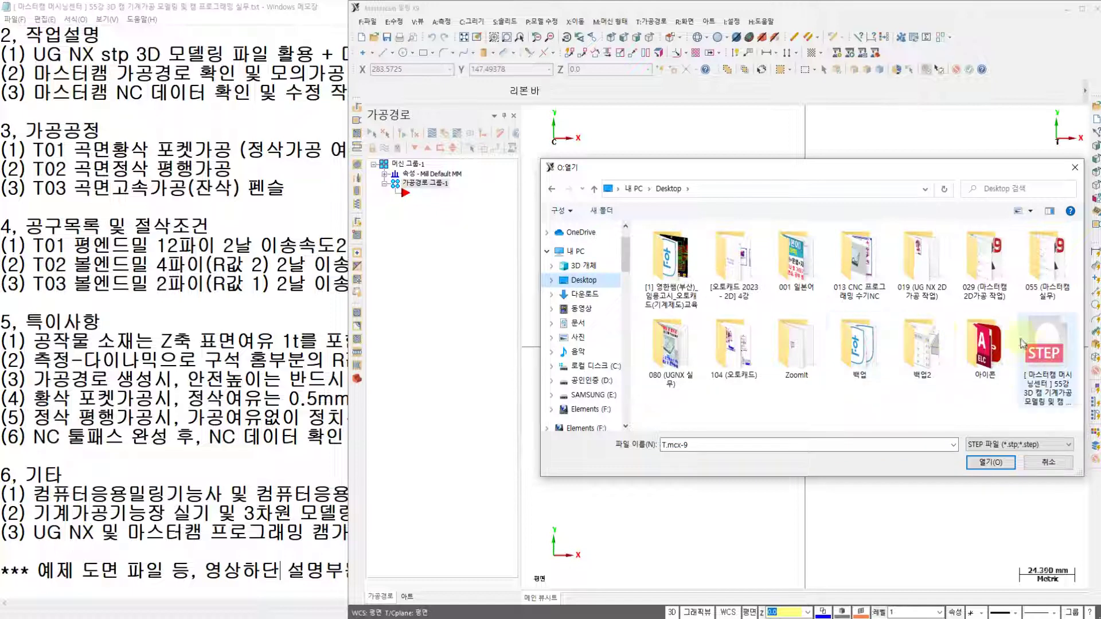
{"action": "left_click", "coordinate": [1013, 449]}
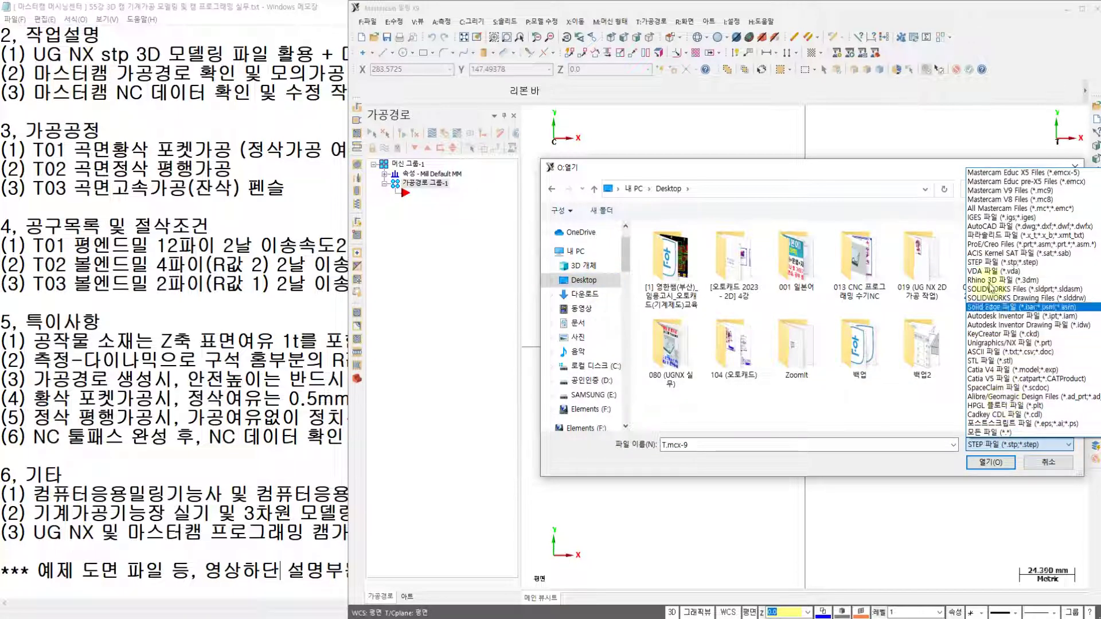
{"action": "left_click", "coordinate": [1005, 266]}
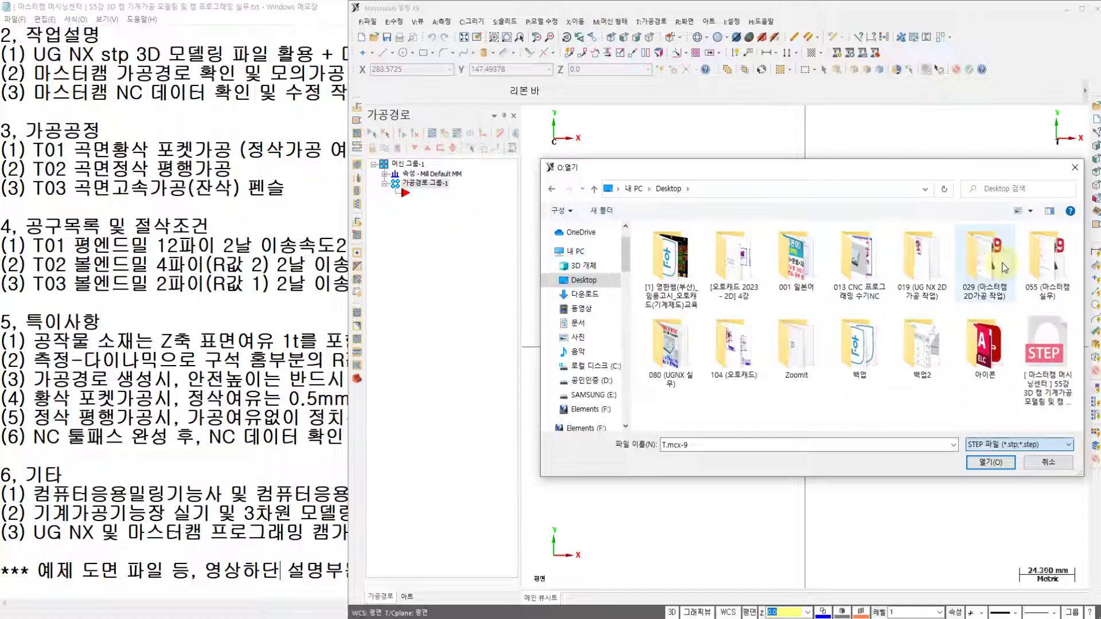
{"action": "left_click", "coordinate": [1033, 342]}
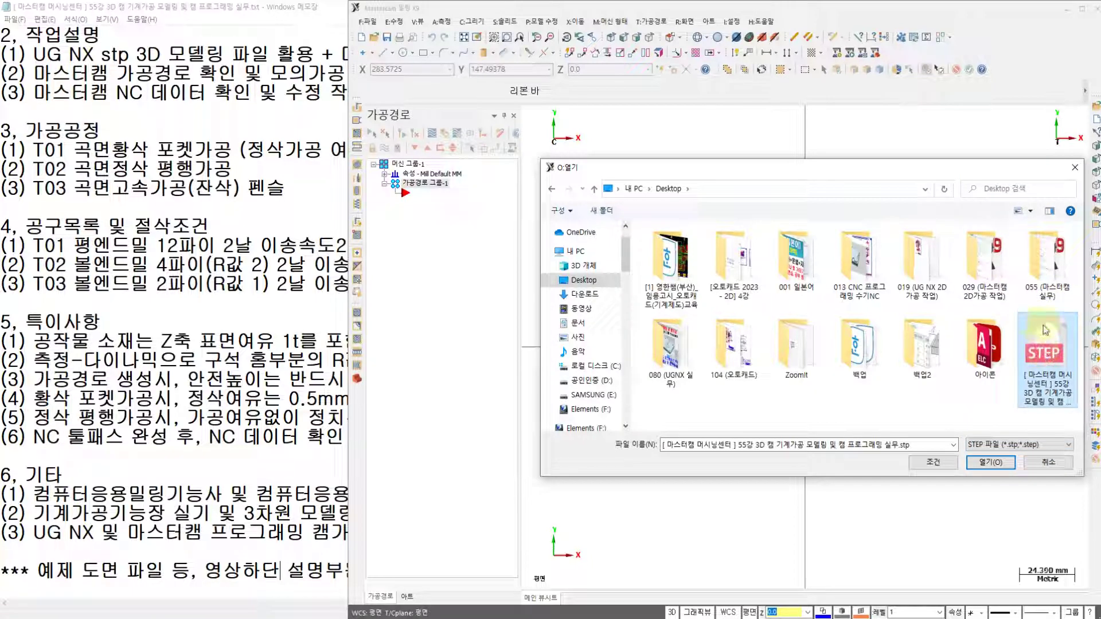
{"action": "left_click", "coordinate": [989, 462]}
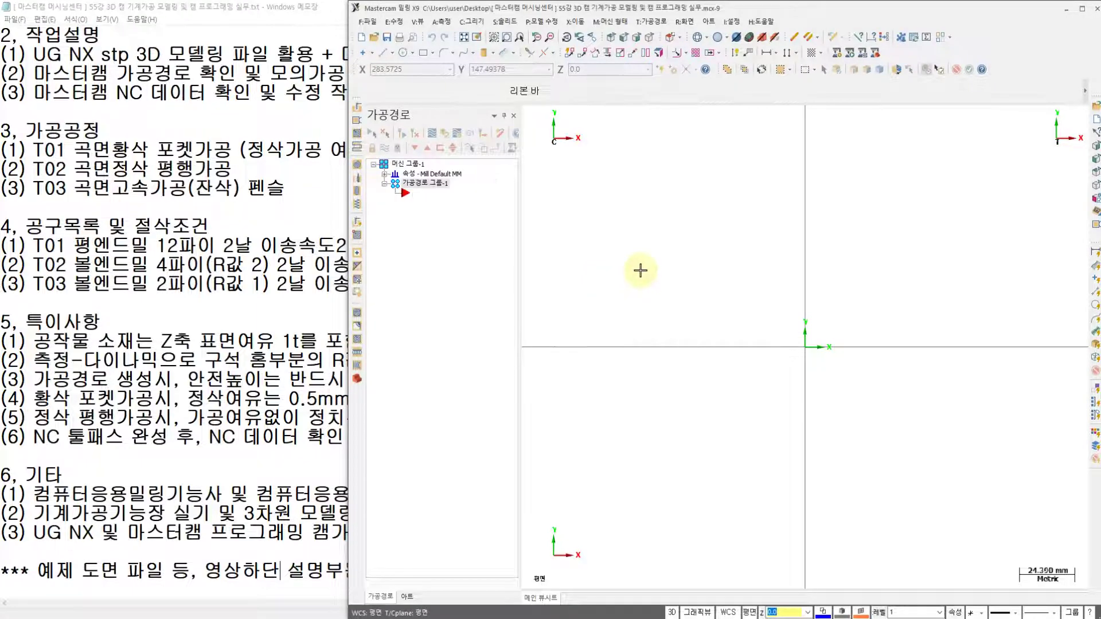
Examine the imported solid in 3D, checking the pocket, the corner fillets and the groove around the dome
{"action": "scroll", "coordinate": [640, 270], "scroll_direction": "down", "scroll_amount": 1}
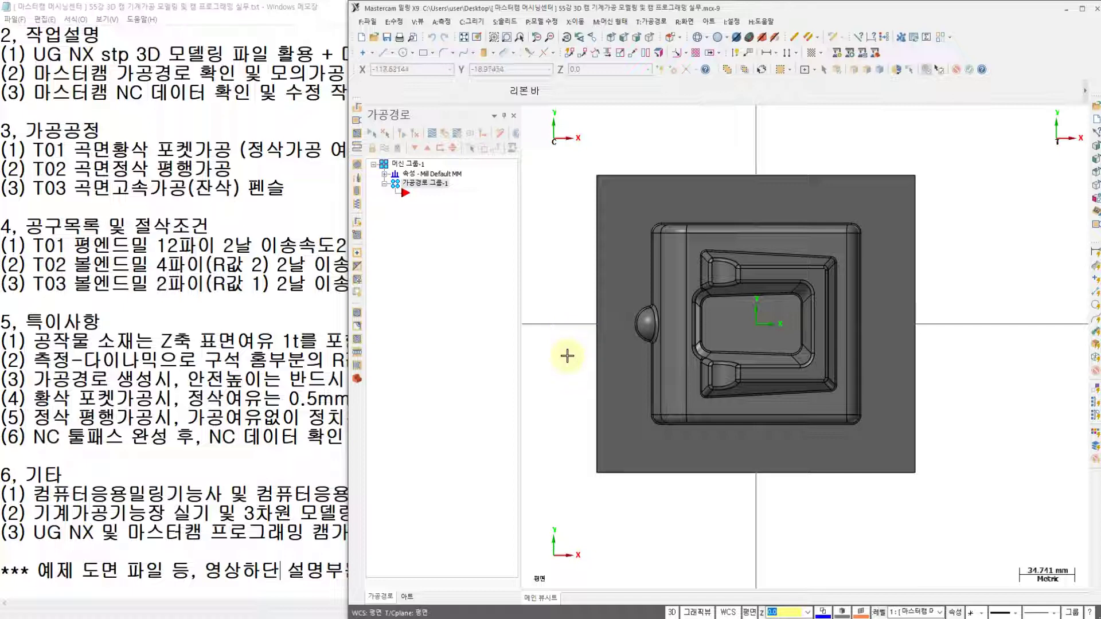
{"action": "middle_click_drag", "start_coordinate": [567, 356], "coordinate": [706, 337]}
{"action": "scroll", "coordinate": [778, 462], "scroll_direction": "up", "scroll_amount": 4}
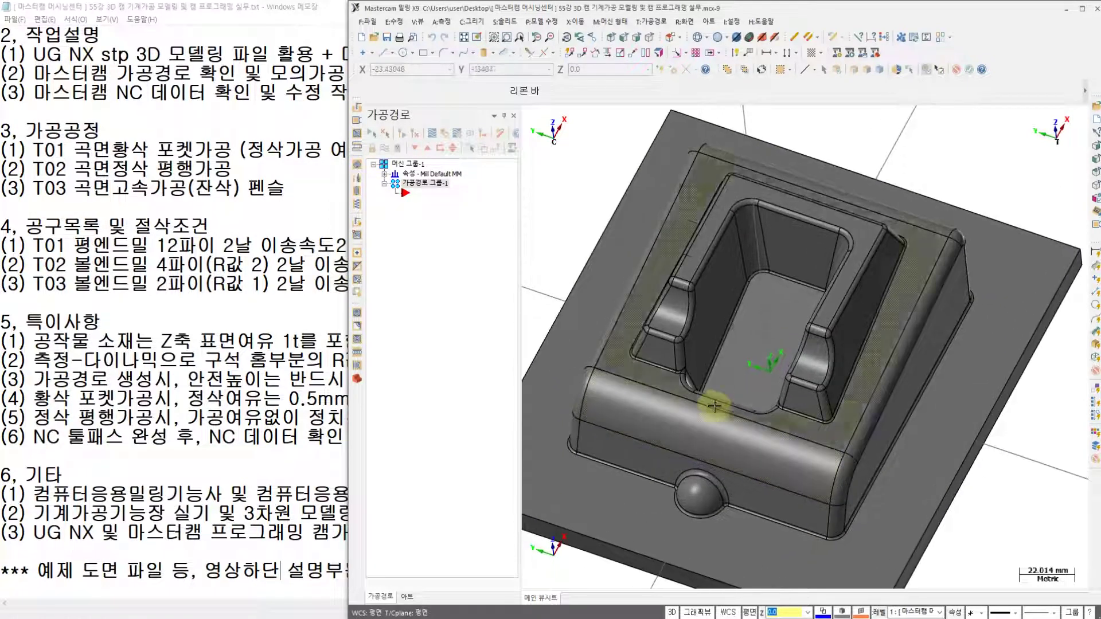
{"action": "scroll", "coordinate": [747, 313], "scroll_direction": "up", "scroll_amount": 1}
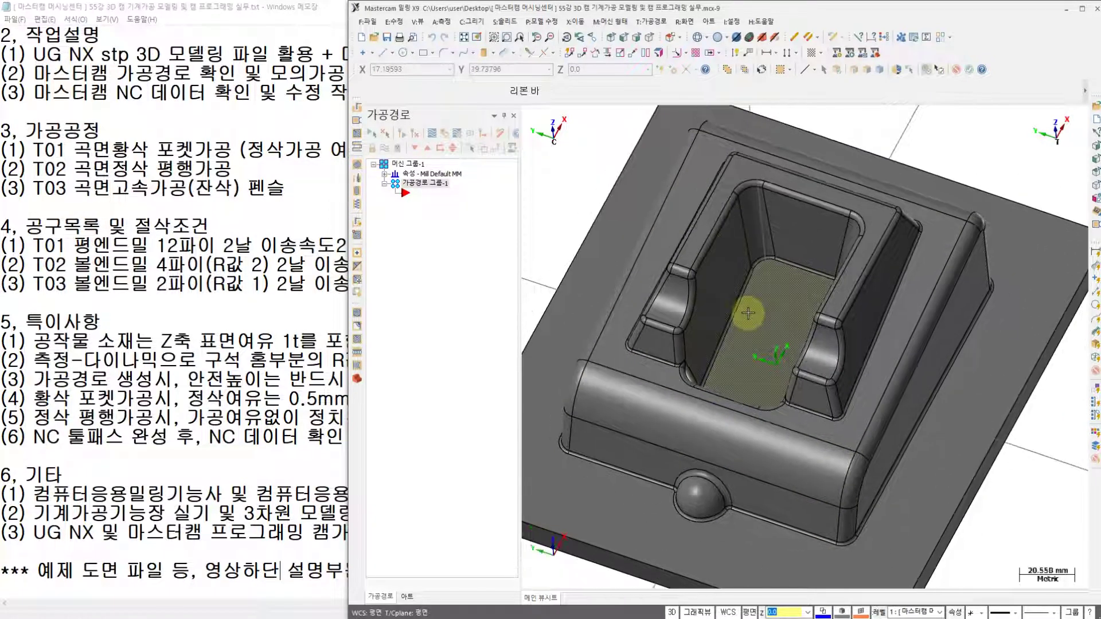
{"action": "scroll", "coordinate": [935, 350], "scroll_direction": "down", "scroll_amount": 4}
{"action": "scroll", "coordinate": [943, 359], "scroll_direction": "up", "scroll_amount": 7}
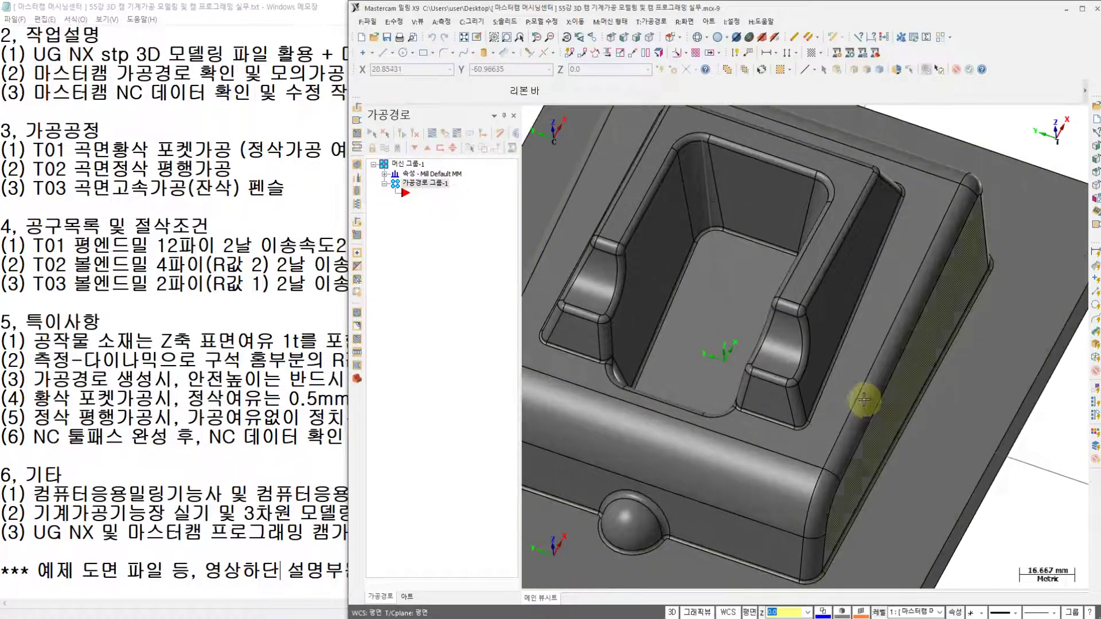
{"action": "scroll", "coordinate": [717, 516], "scroll_direction": "up", "scroll_amount": 3}
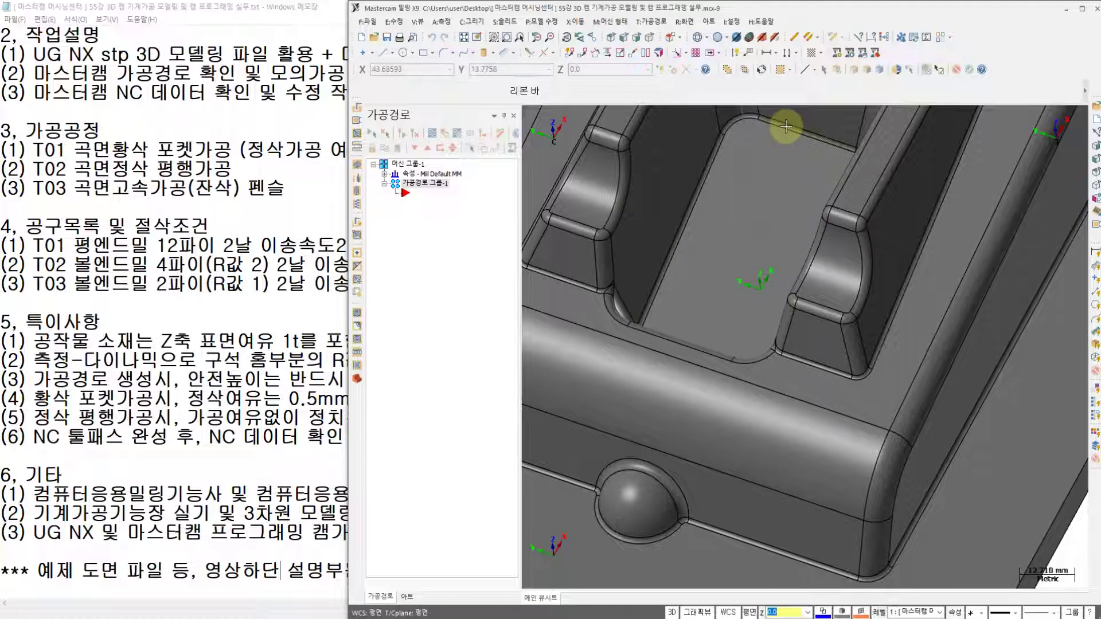
{"action": "scroll", "coordinate": [737, 217], "scroll_direction": "down", "scroll_amount": 3}
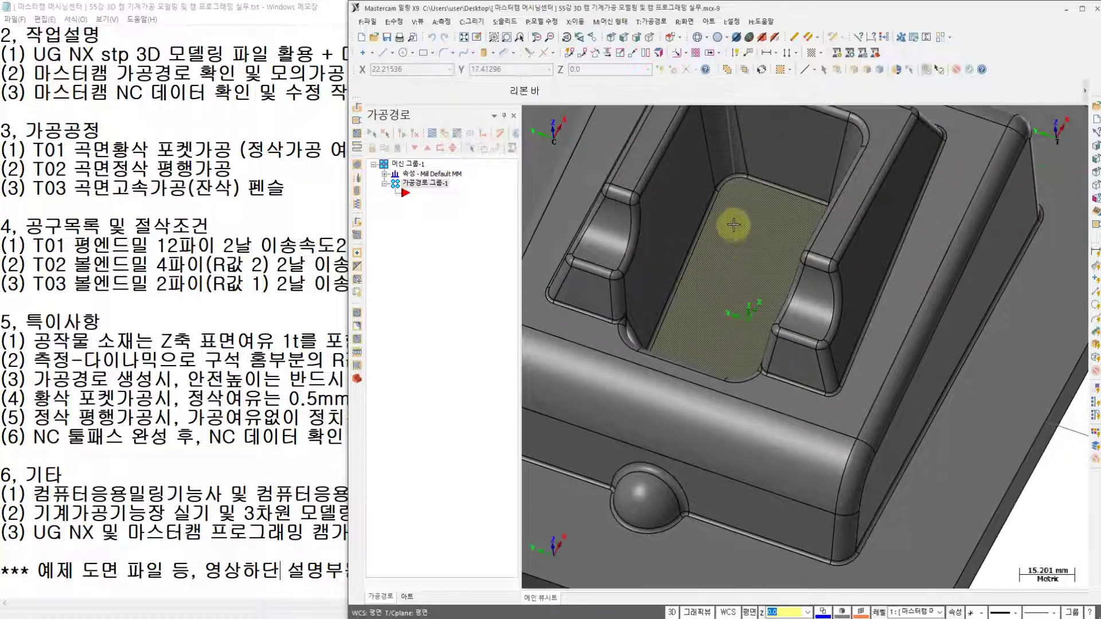
{"action": "scroll", "coordinate": [720, 258], "scroll_direction": "down", "scroll_amount": 2}
{"action": "scroll", "coordinate": [688, 459], "scroll_direction": "up", "scroll_amount": 4}
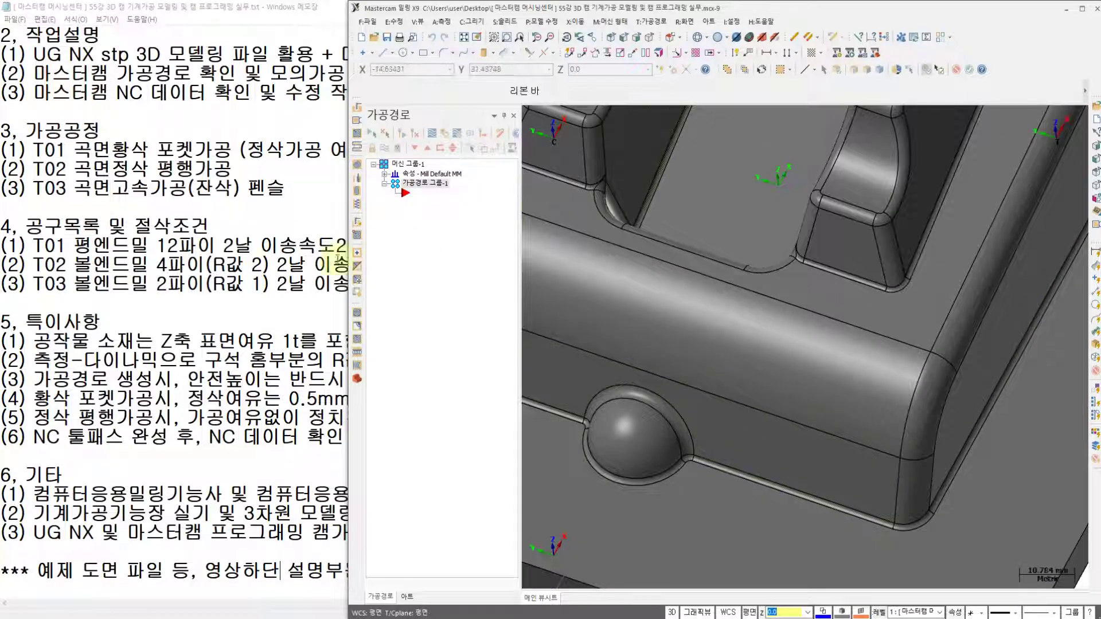
Switch to the Notepad notes and check the T03 ball end mill's diameter and R value
{"action": "left_click", "coordinate": [172, 278]}
{"action": "left_click_drag", "start_coordinate": [73, 283], "coordinate": [253, 284]}
{"action": "left_click", "coordinate": [265, 284]}
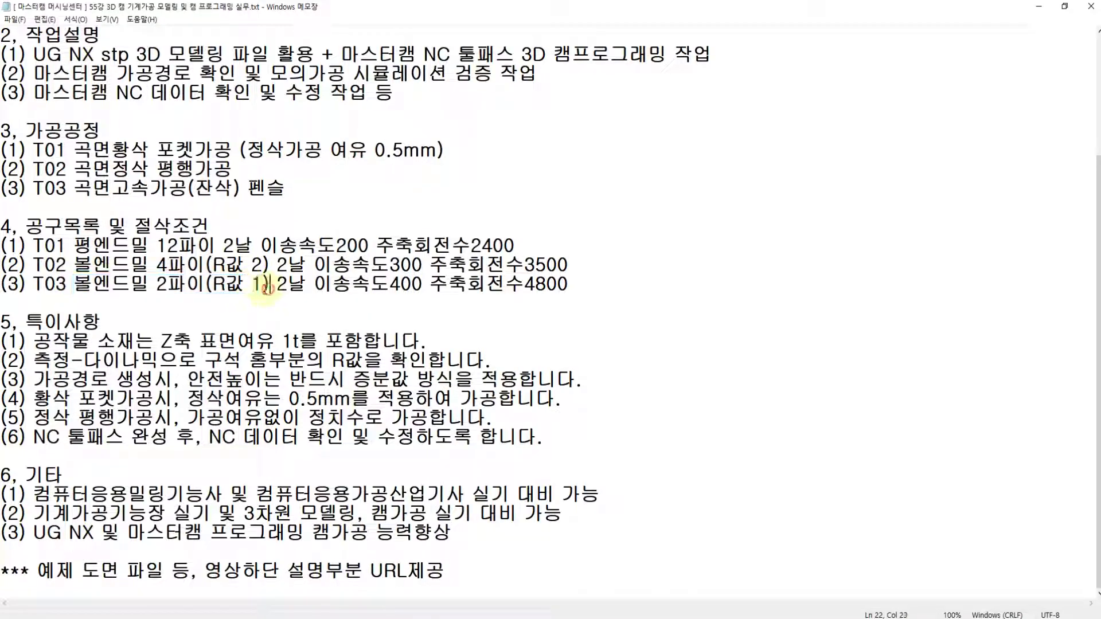
{"action": "left_click_drag", "start_coordinate": [74, 283], "coordinate": [270, 286]}
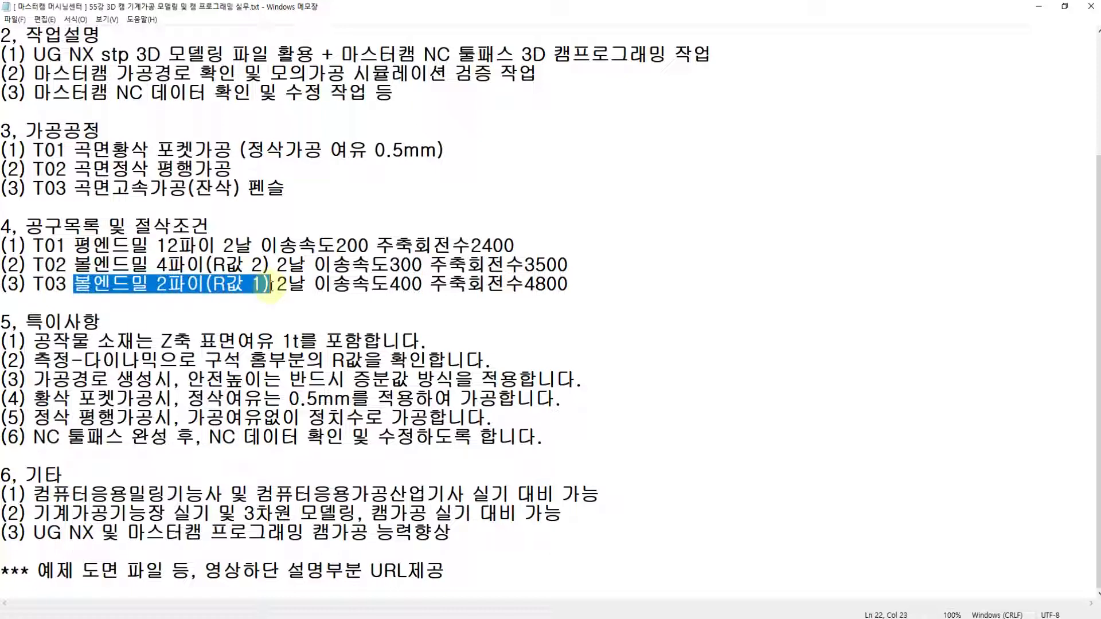
{"action": "left_click", "coordinate": [269, 285]}
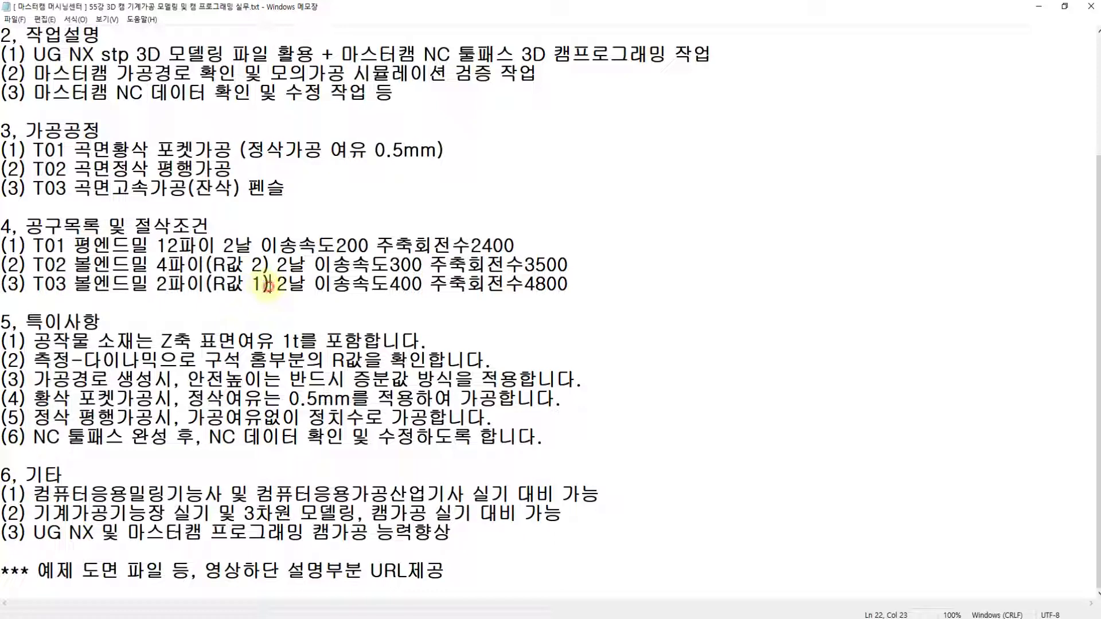
{"action": "mouse_move", "coordinate": [267, 284]}
{"action": "left_mouse_down"}
{"action": "mouse_move", "coordinate": [164, 292]}
{"action": "mouse_move", "coordinate": [252, 285]}
{"action": "left_mouse_up"}
{"action": "left_click", "coordinate": [162, 291]}
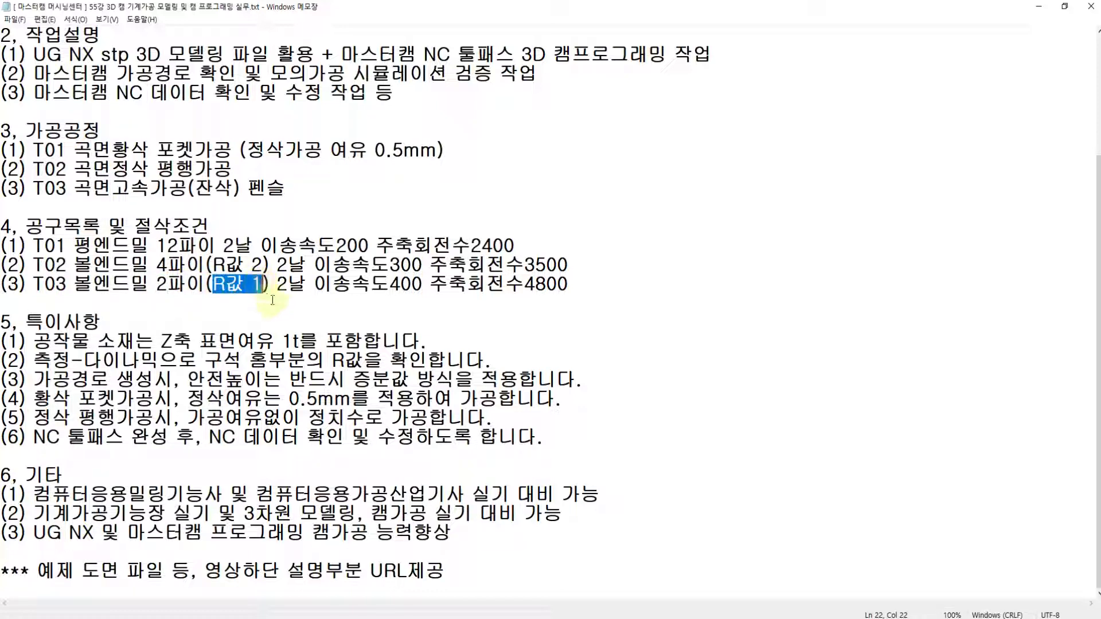
{"action": "left_click", "coordinate": [487, 618]}
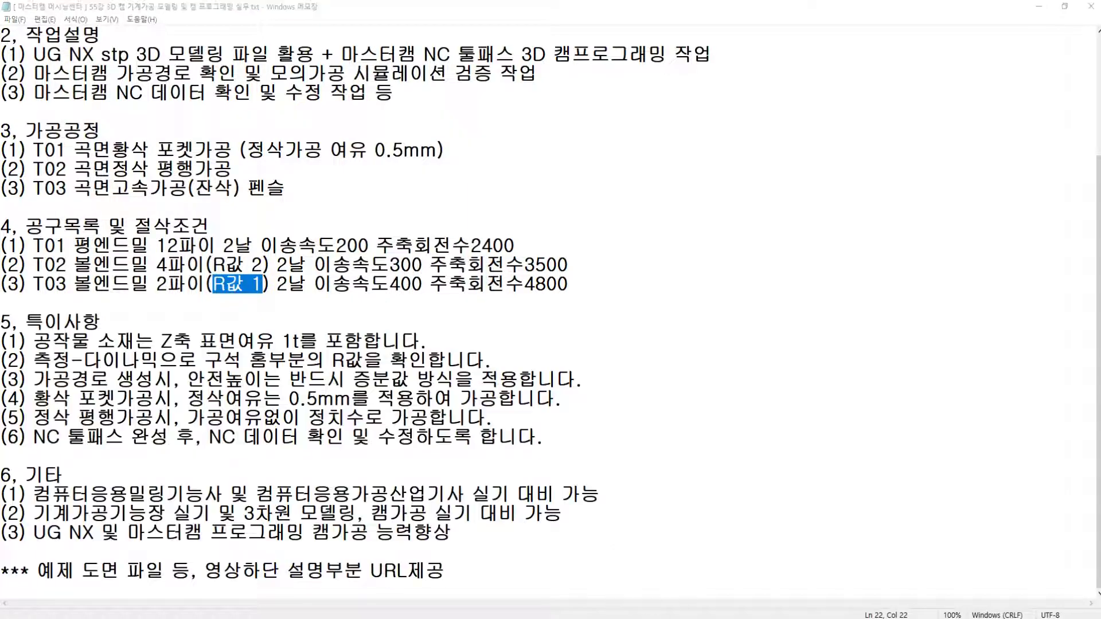
Switch back to Mastercam and look over the small fillets along the pocket floor and around the dome
{"action": "left_click", "coordinate": [487, 618]}
{"action": "left_click", "coordinate": [490, 618]}
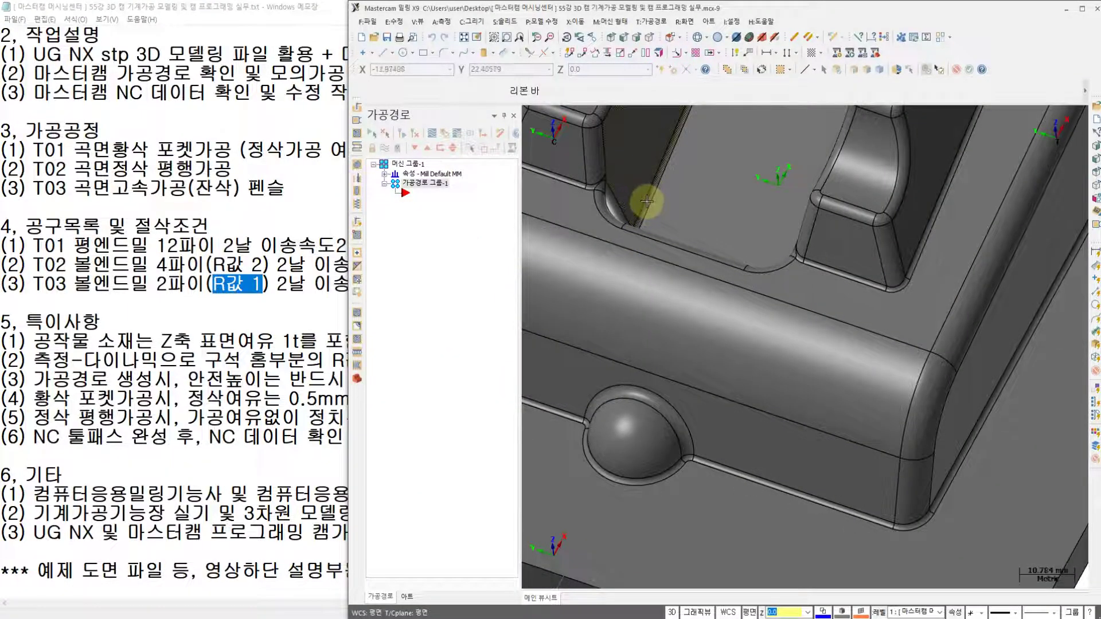
{"action": "scroll", "coordinate": [686, 379], "scroll_direction": "down", "scroll_amount": 5}
{"action": "scroll", "coordinate": [676, 444], "scroll_direction": "up", "scroll_amount": 5}
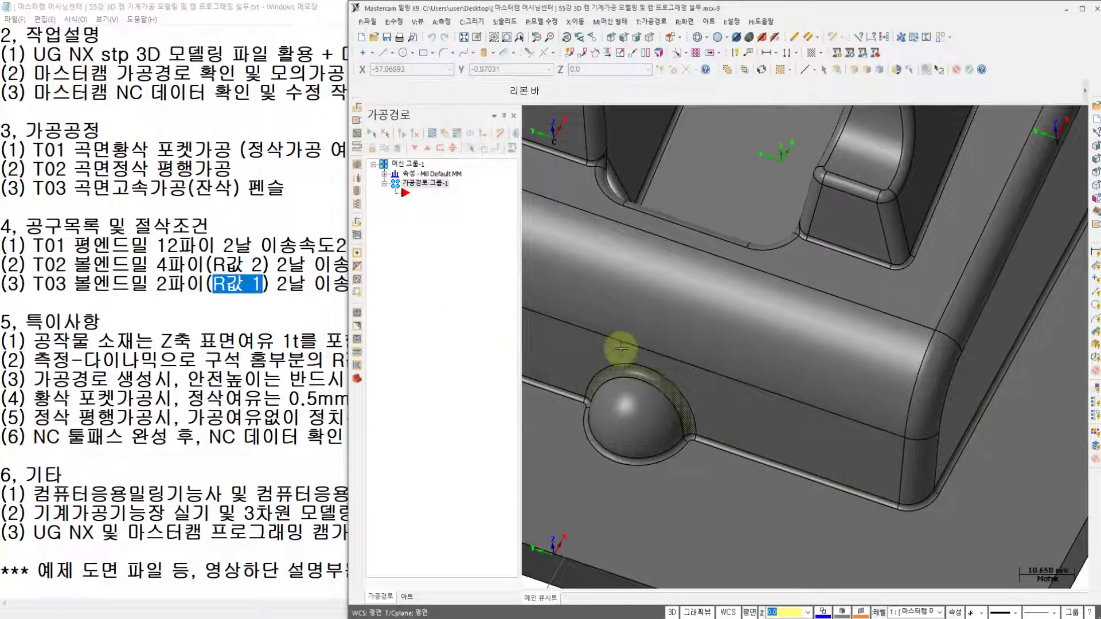
{"action": "left_click", "coordinate": [442, 22]}
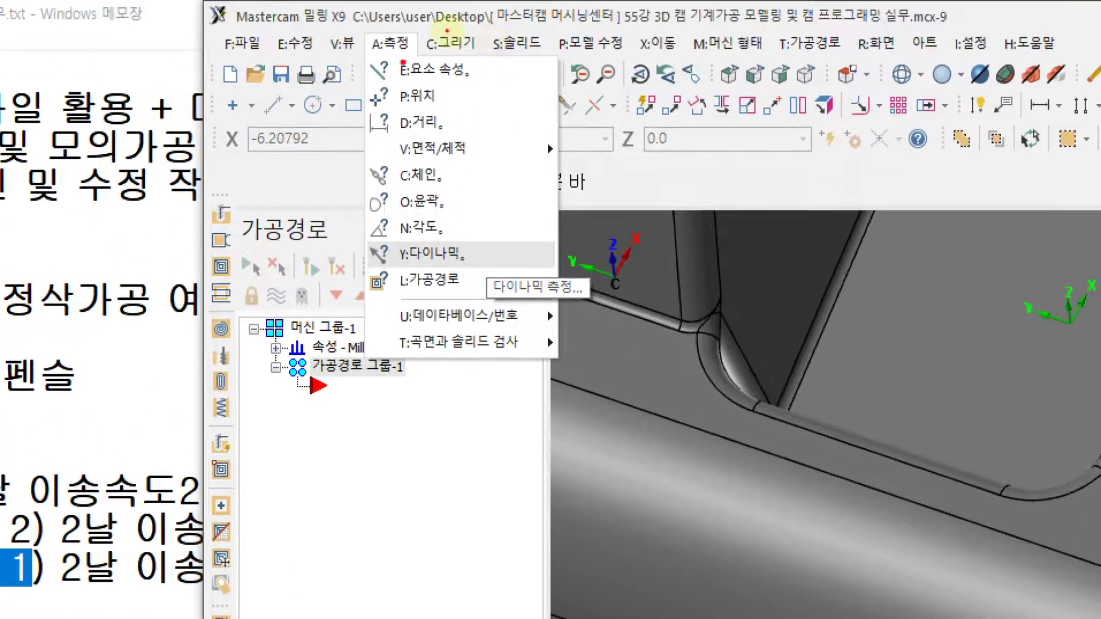
{"action": "left_click_drag", "start_coordinate": [403, 62], "coordinate": [355, 16]}
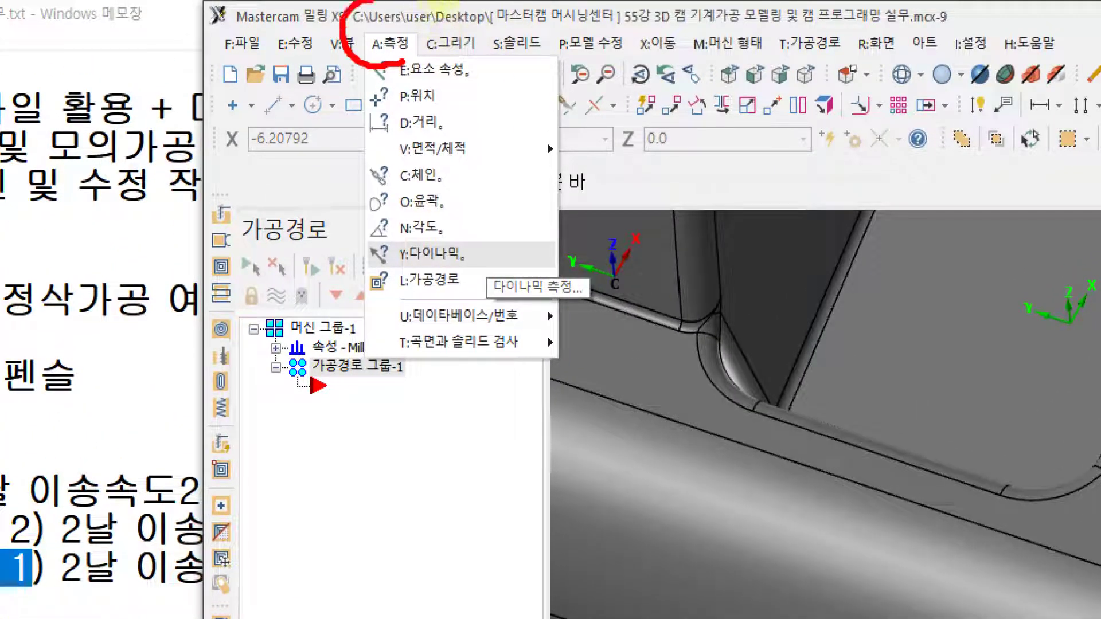
{"action": "mouse_move", "coordinate": [460, 295]}
{"action": "left_mouse_down"}
{"action": "mouse_move", "coordinate": [373, 290]}
{"action": "mouse_move", "coordinate": [459, 217]}
{"action": "mouse_move", "coordinate": [479, 281]}
{"action": "left_mouse_up"}
{"action": "mouse_move", "coordinate": [492, 253]}
{"action": "left_mouse_down"}
{"action": "mouse_move", "coordinate": [497, 260]}
{"action": "mouse_move", "coordinate": [539, 181]}
{"action": "left_mouse_up"}
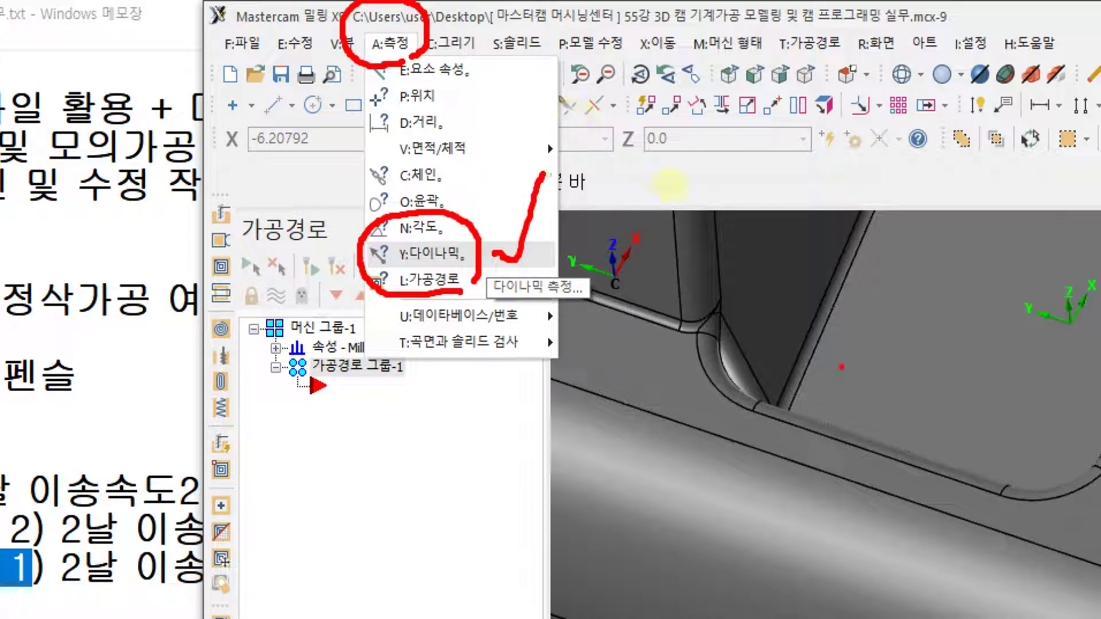
{"action": "left_click_drag", "start_coordinate": [853, 371], "coordinate": [772, 330]}
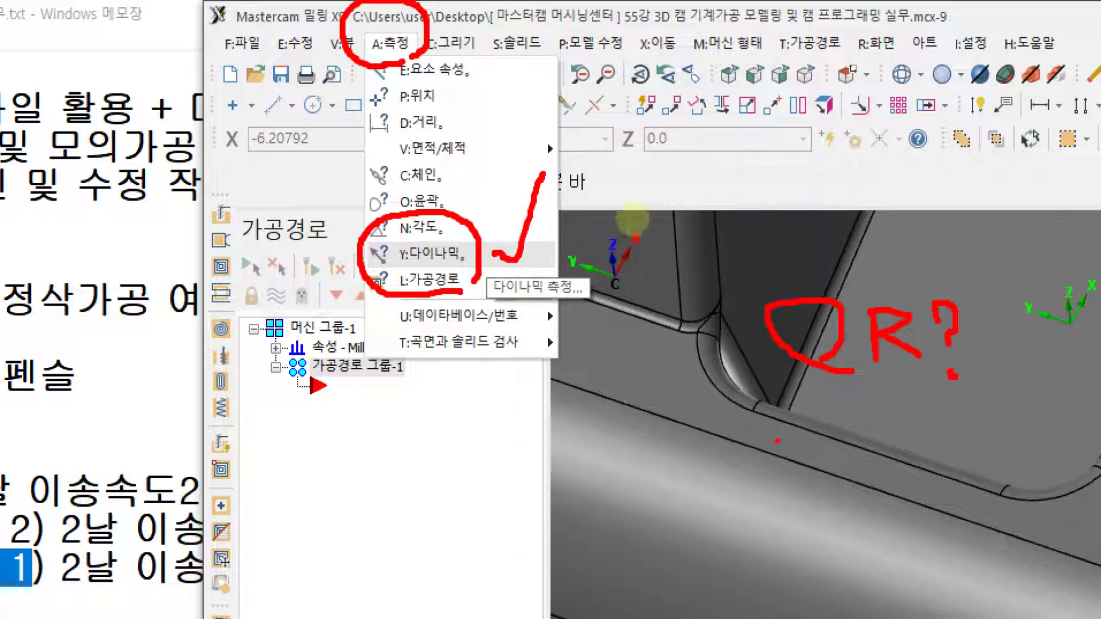
{"action": "key", "text": "Escape"}
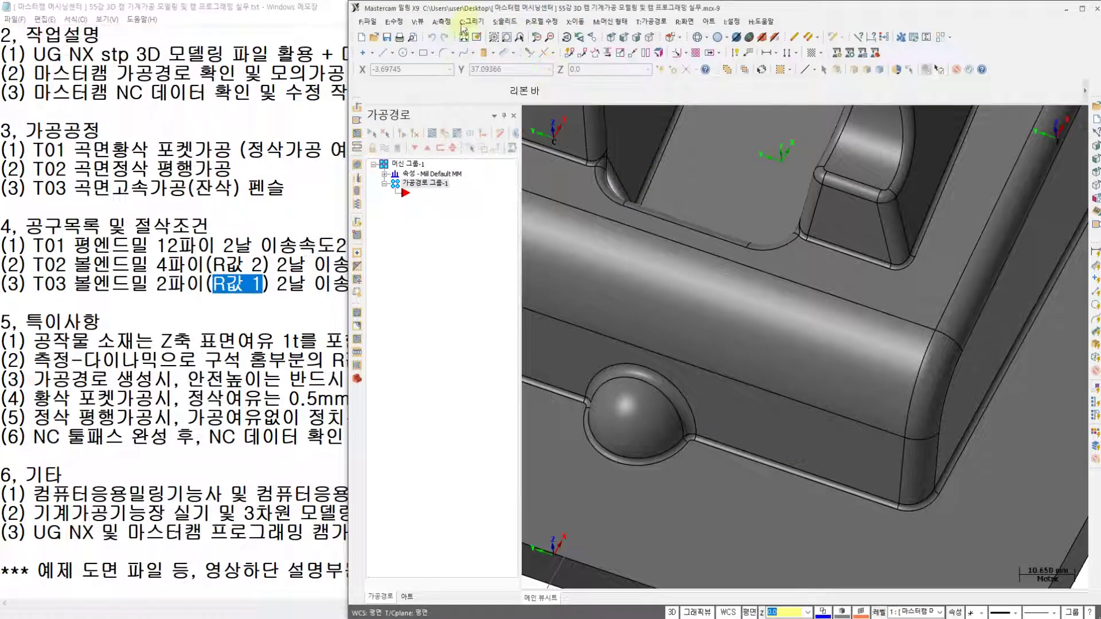
Measure the radius of the straight fillet along the pocket floor's edge with dynamic measurement
{"action": "left_click", "coordinate": [447, 23]}
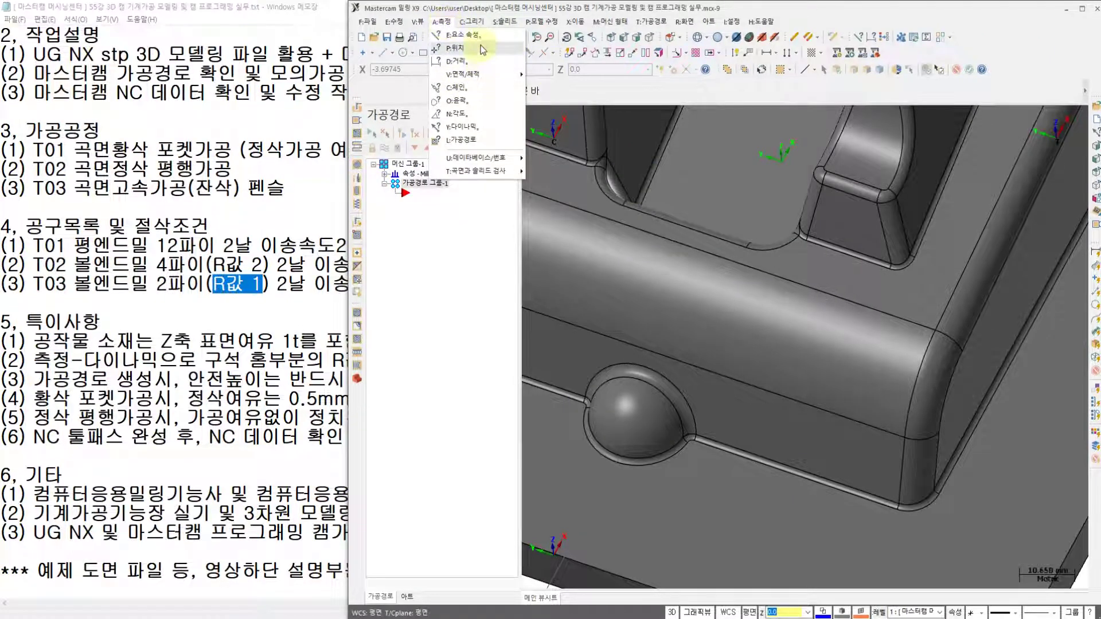
{"action": "left_click", "coordinate": [479, 131]}
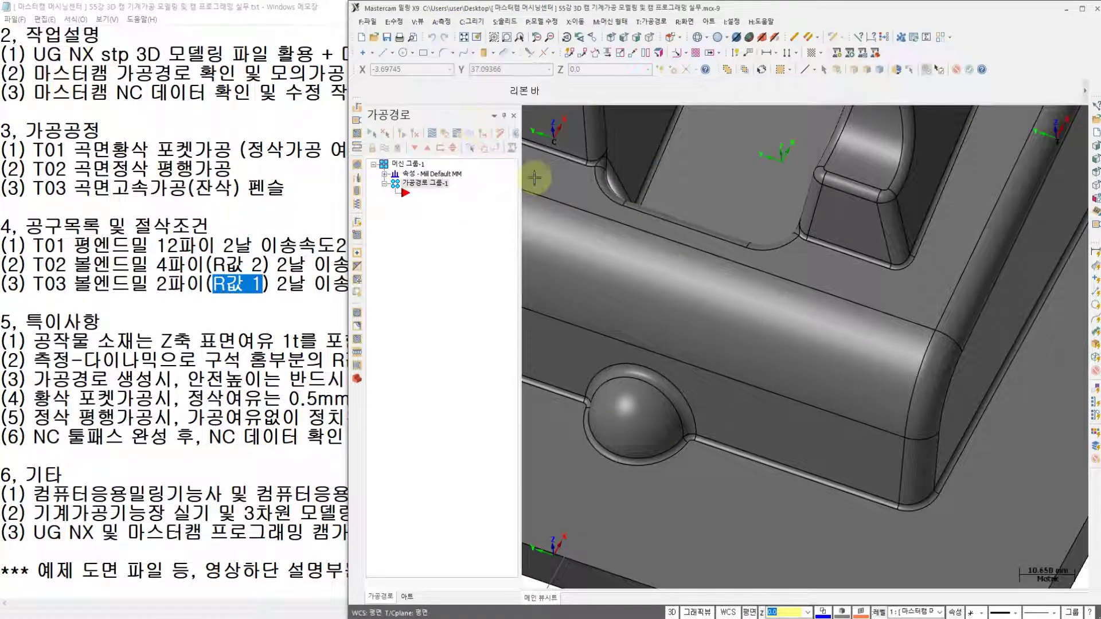
{"action": "key", "text": "Up"}
{"action": "scroll", "coordinate": [779, 171], "scroll_direction": "up", "scroll_amount": 5}
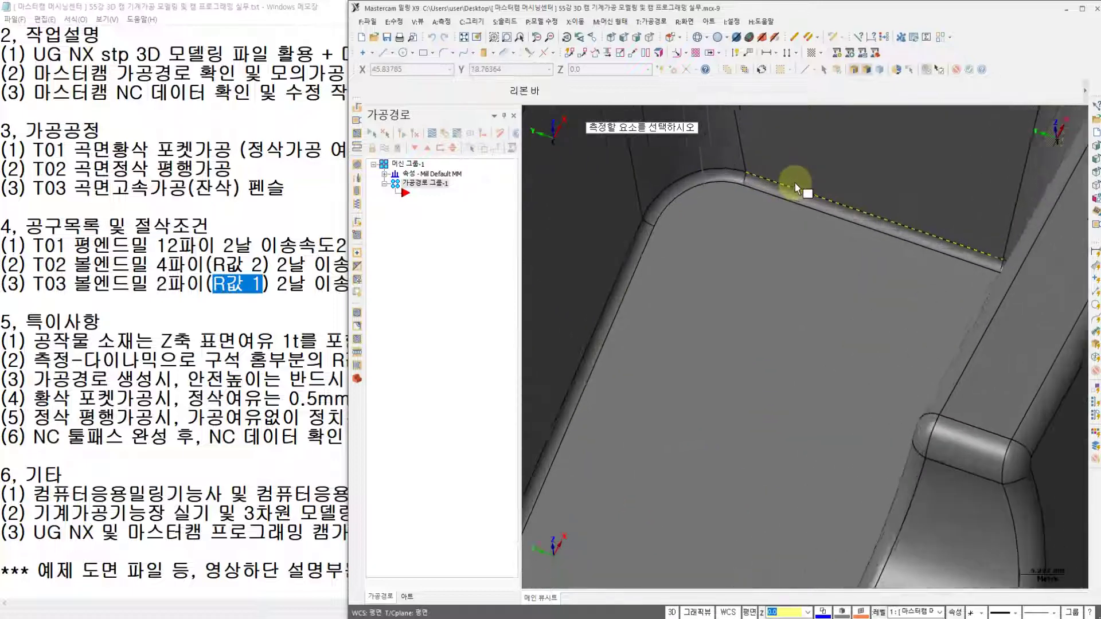
{"action": "scroll", "coordinate": [791, 193], "scroll_direction": "up", "scroll_amount": 1}
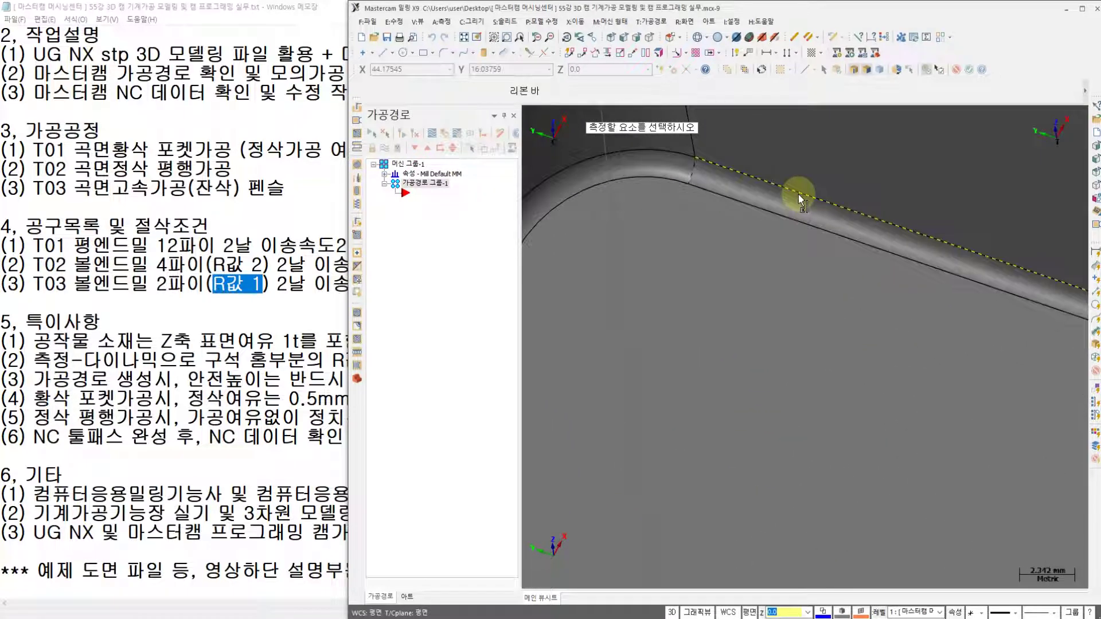
{"action": "left_click", "coordinate": [793, 204]}
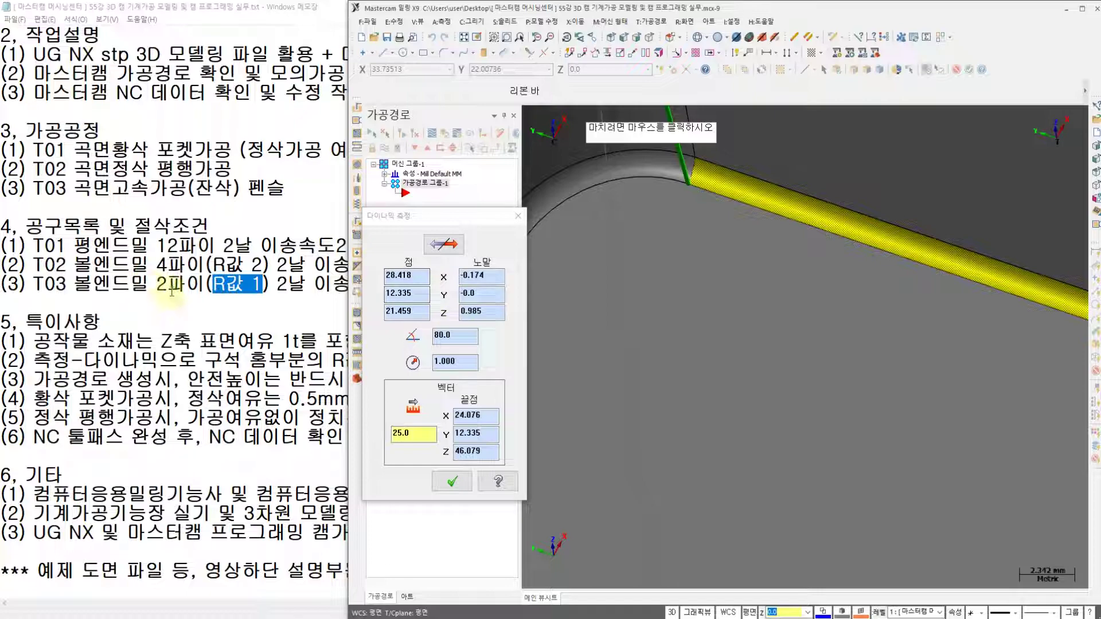
{"action": "left_click", "coordinate": [452, 480]}
Measure the radius of the straight fillet beside the dome at the base with dynamic measurement
{"action": "scroll", "coordinate": [625, 307], "scroll_direction": "down", "scroll_amount": 5}
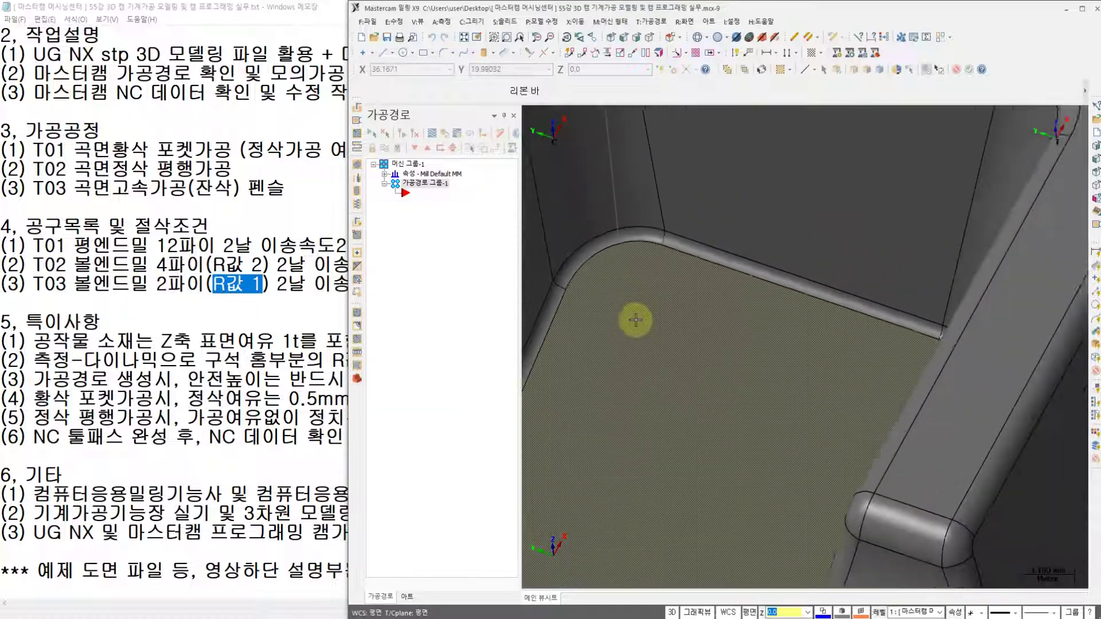
{"action": "scroll", "coordinate": [643, 325], "scroll_direction": "down", "scroll_amount": 5}
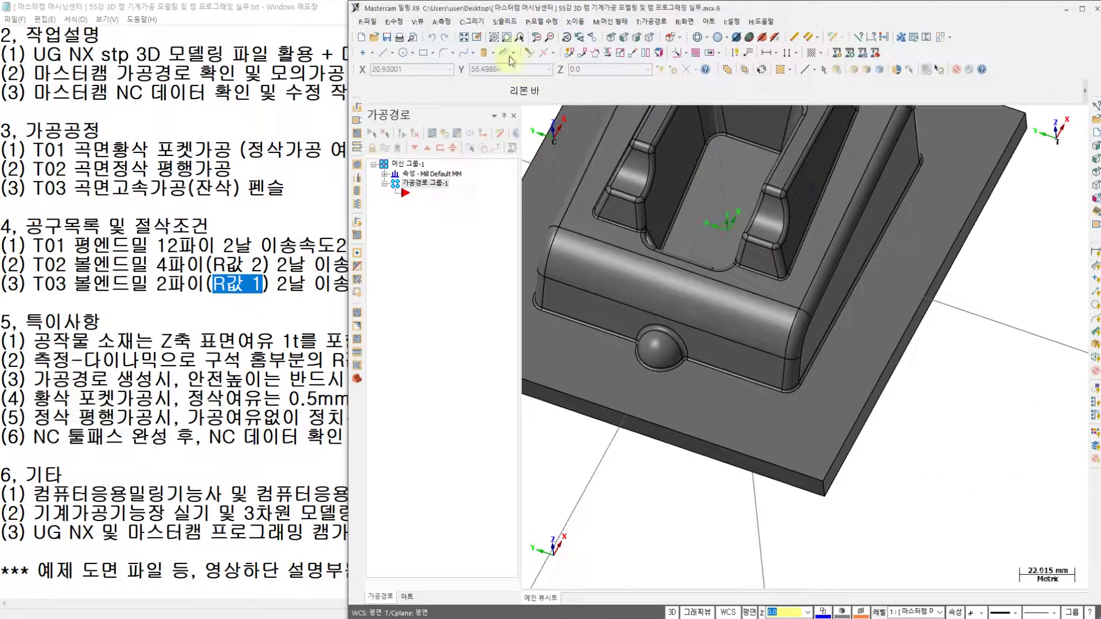
{"action": "left_click", "coordinate": [448, 24]}
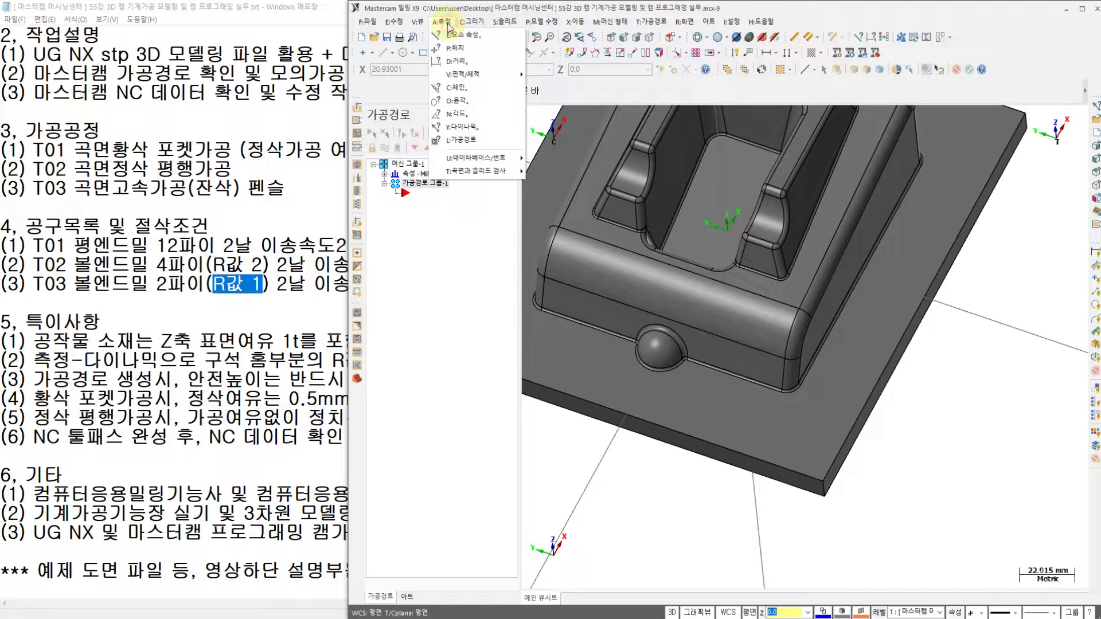
{"action": "left_click", "coordinate": [470, 123]}
{"action": "scroll", "coordinate": [669, 343], "scroll_direction": "up", "scroll_amount": 2}
{"action": "scroll", "coordinate": [701, 365], "scroll_direction": "up", "scroll_amount": 4}
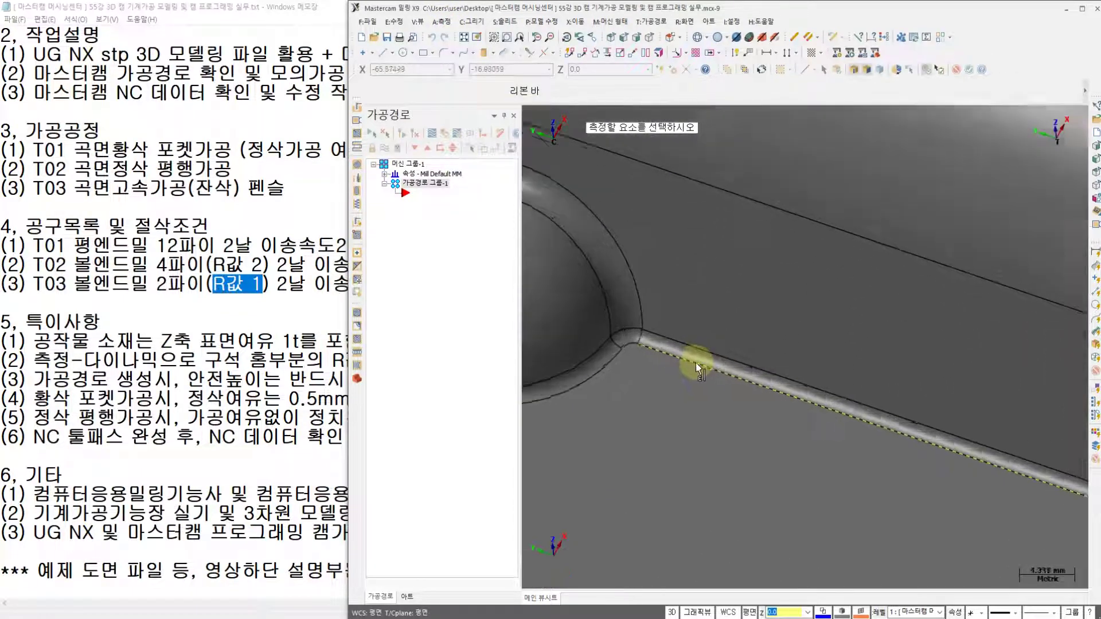
{"action": "left_click", "coordinate": [694, 358]}
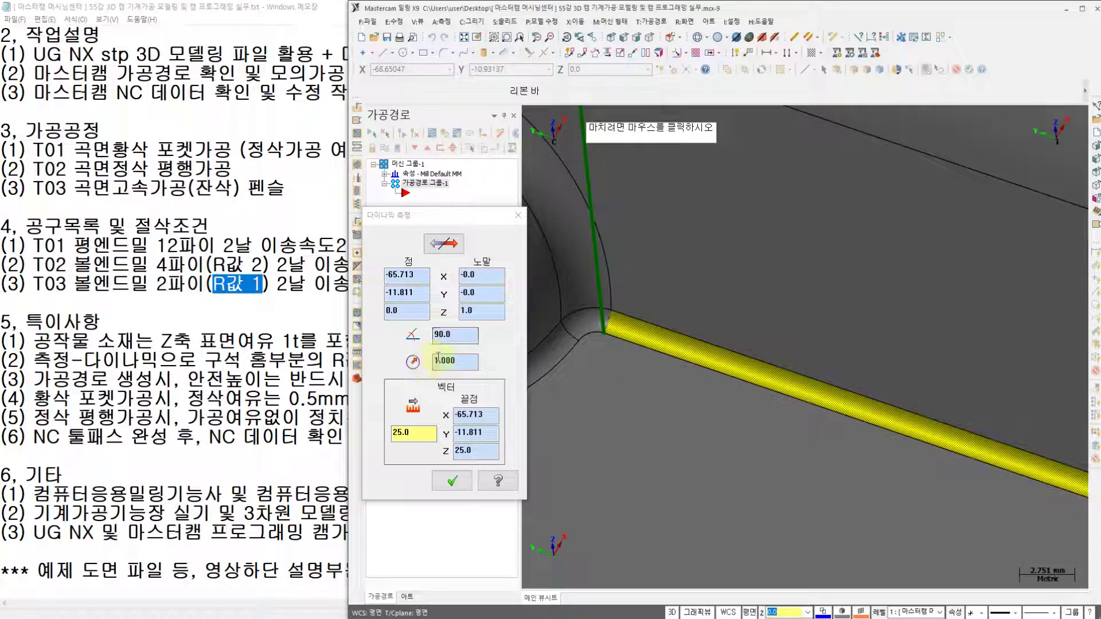
{"action": "key", "text": "ctrl+F1"}
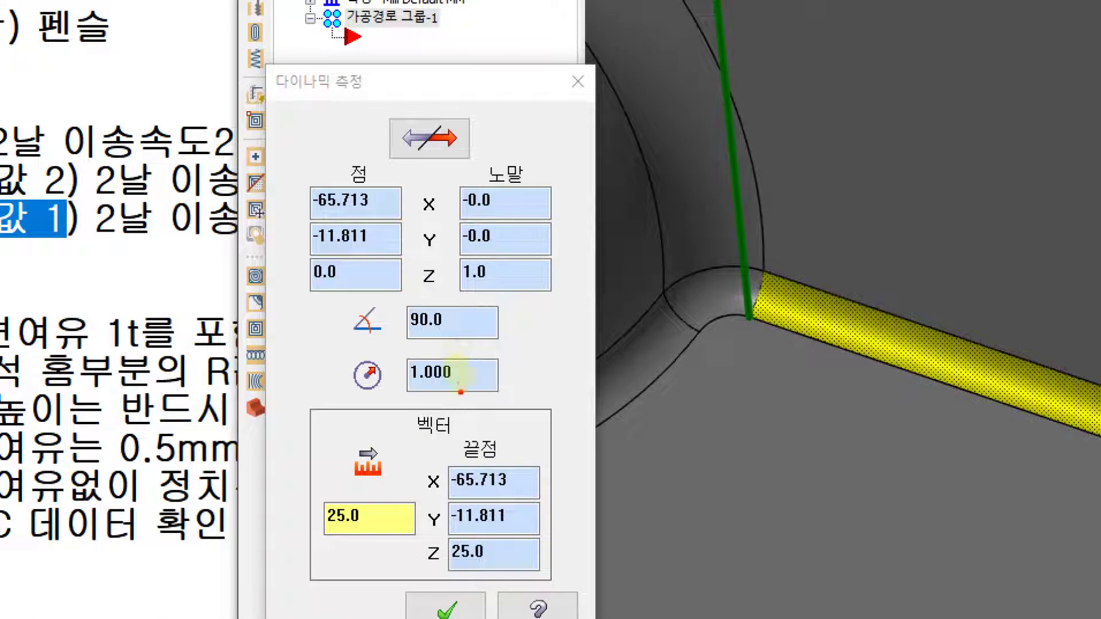
{"action": "mouse_move", "coordinate": [460, 391]}
{"action": "left_mouse_down"}
{"action": "mouse_move", "coordinate": [338, 378]}
{"action": "mouse_move", "coordinate": [436, 344]}
{"action": "mouse_move", "coordinate": [467, 395]}
{"action": "mouse_move", "coordinate": [460, 408]}
{"action": "left_mouse_up"}
{"action": "mouse_move", "coordinate": [555, 374]}
{"action": "left_mouse_down"}
{"action": "mouse_move", "coordinate": [491, 370]}
{"action": "mouse_move", "coordinate": [519, 408]}
{"action": "left_mouse_up"}
{"action": "mouse_move", "coordinate": [603, 346]}
{"action": "left_mouse_down"}
{"action": "mouse_move", "coordinate": [634, 344]}
{"action": "mouse_move", "coordinate": [613, 401]}
{"action": "mouse_move", "coordinate": [651, 425]}
{"action": "left_mouse_up"}
{"action": "left_click_drag", "start_coordinate": [699, 310], "coordinate": [720, 470]}
{"action": "mouse_move", "coordinate": [560, 494]}
{"action": "left_mouse_down"}
{"action": "mouse_move", "coordinate": [639, 505]}
{"action": "mouse_move", "coordinate": [612, 520]}
{"action": "left_mouse_up"}
{"action": "key", "text": "Escape"}
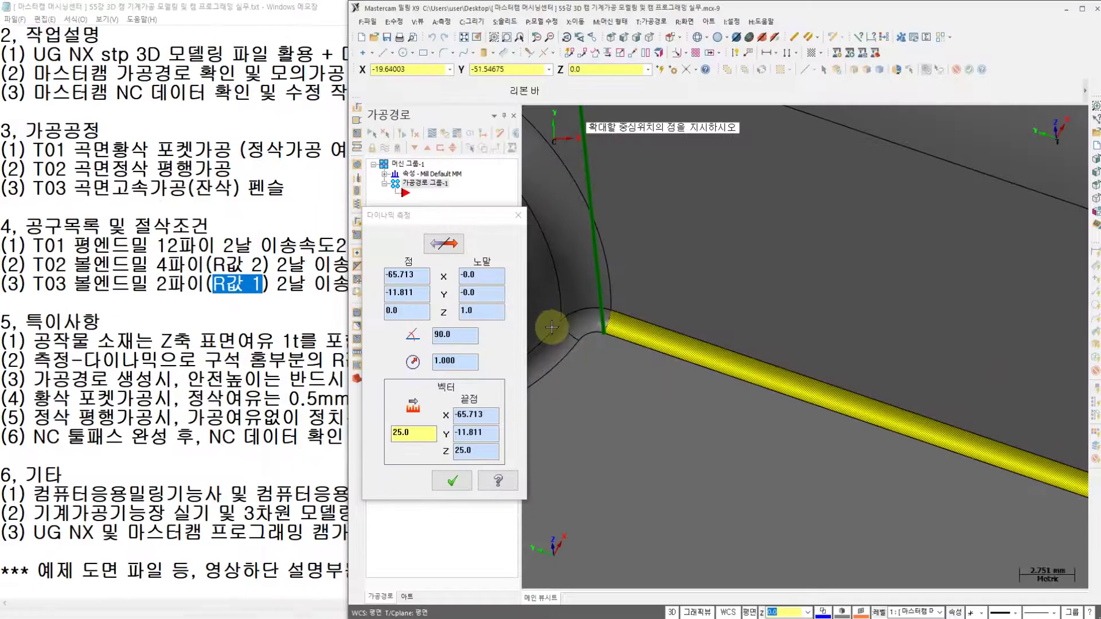
{"action": "left_click", "coordinate": [455, 484]}
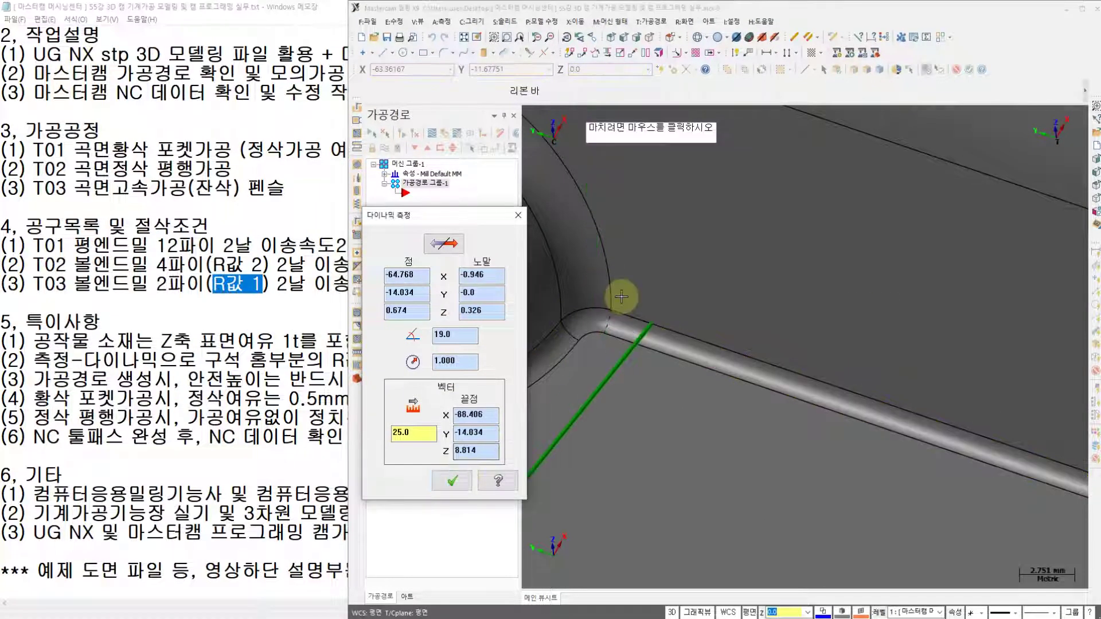
{"action": "left_click", "coordinate": [454, 482]}
Open the machine group's stock setup and start a bounding box around the whole solid
{"action": "scroll", "coordinate": [596, 304], "scroll_direction": "down", "scroll_amount": 10}
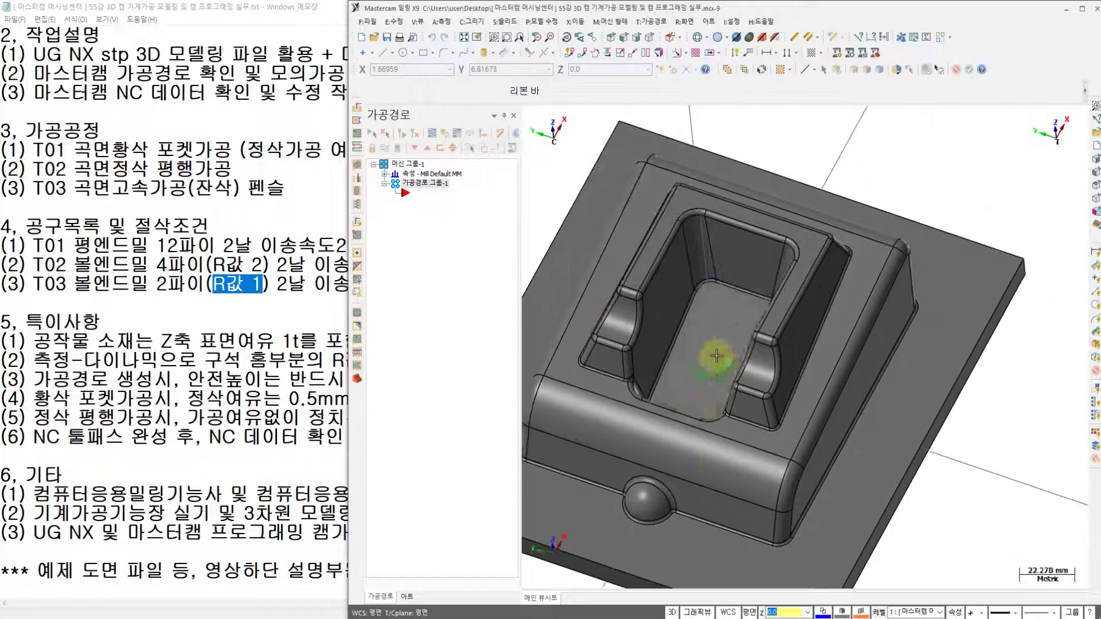
{"action": "middle_click_drag", "start_coordinate": [716, 356], "coordinate": [717, 354]}
{"action": "middle_click_drag", "start_coordinate": [663, 301], "coordinate": [677, 301]}
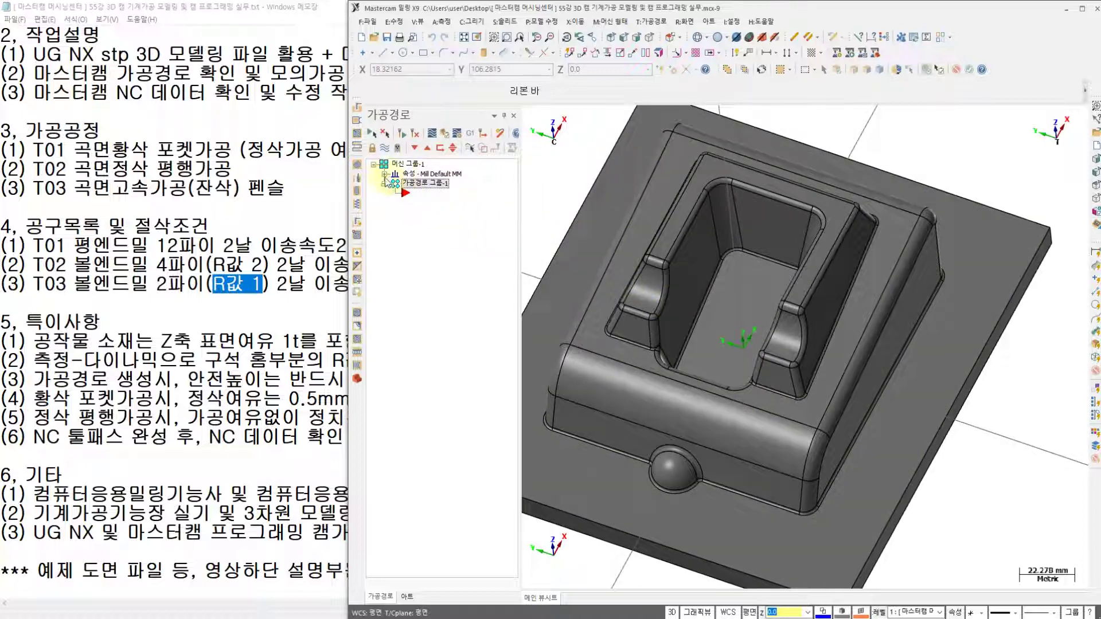
{"action": "left_click", "coordinate": [384, 173]}
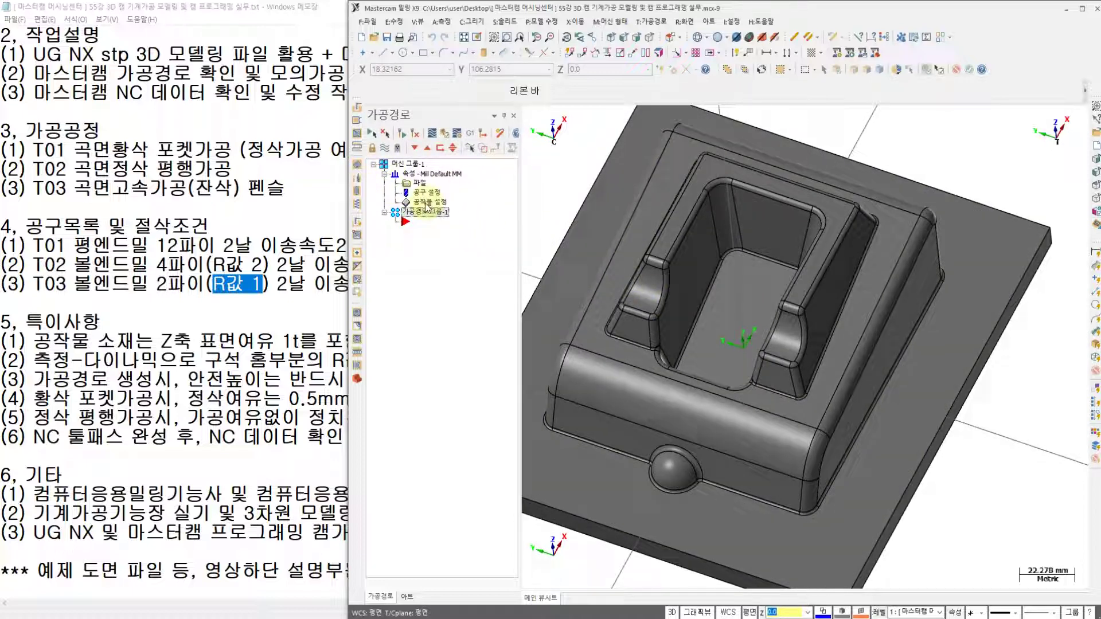
{"action": "left_click", "coordinate": [426, 204]}
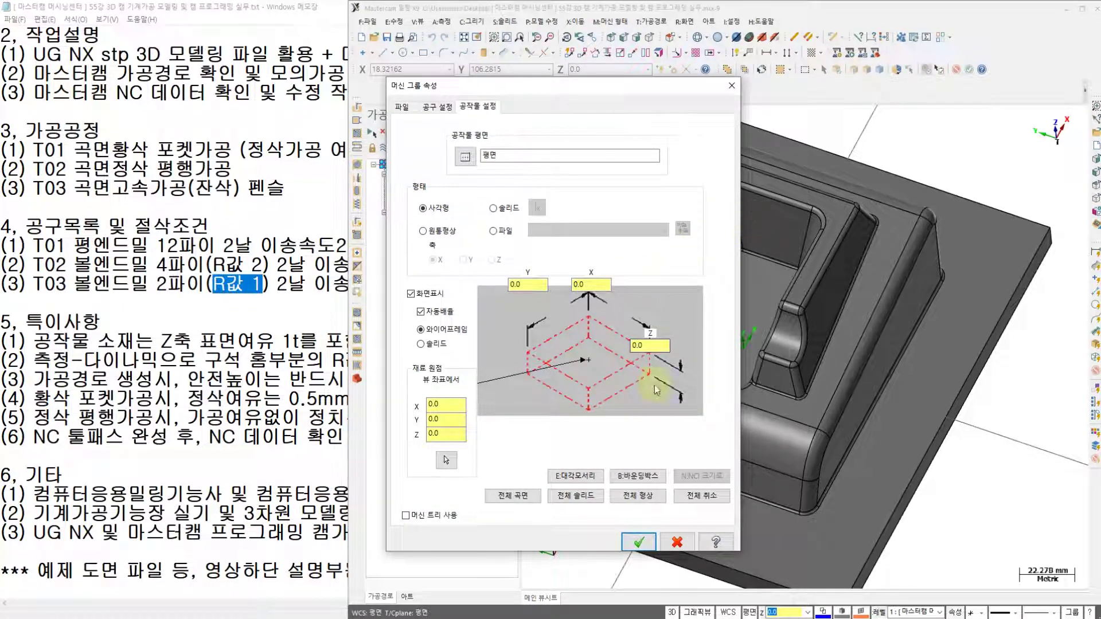
{"action": "left_click", "coordinate": [641, 479]}
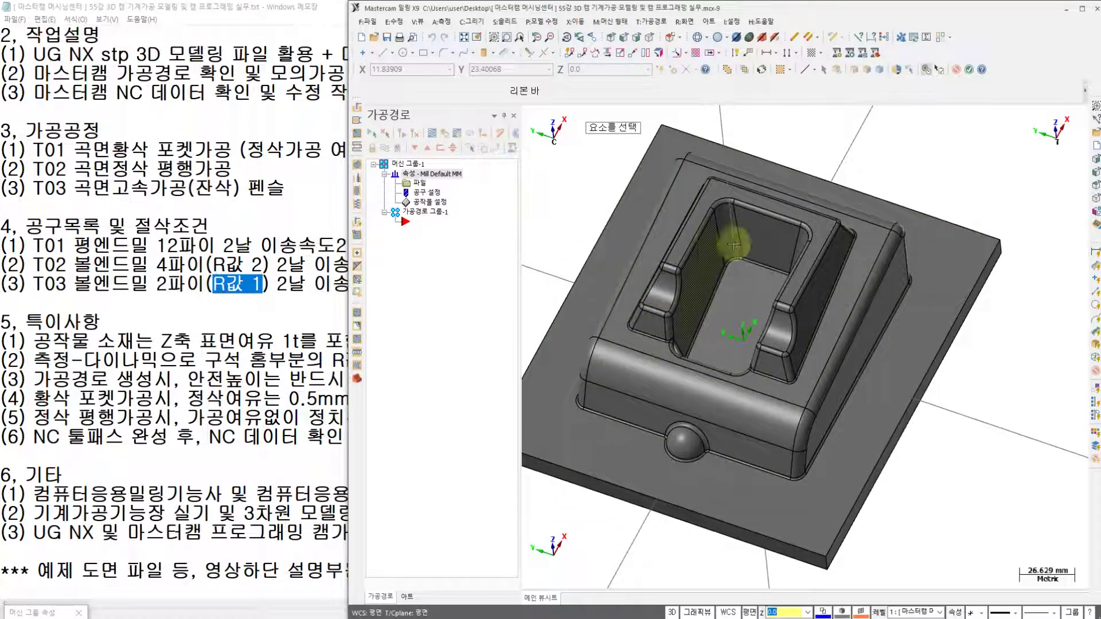
{"action": "left_click", "coordinate": [642, 394]}
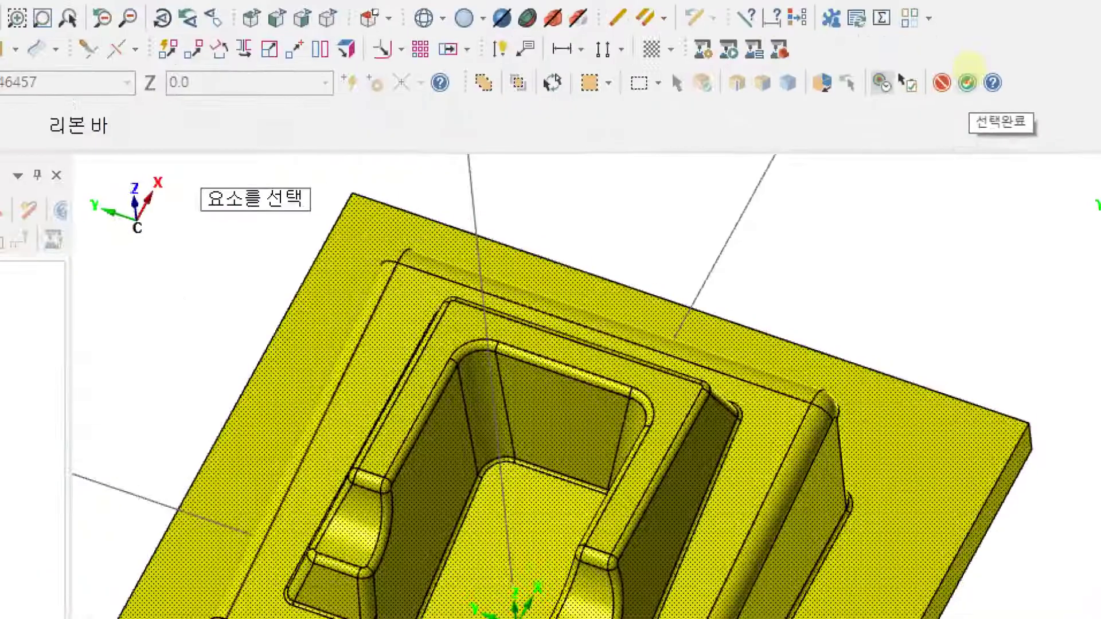
{"action": "left_click", "coordinate": [968, 69]}
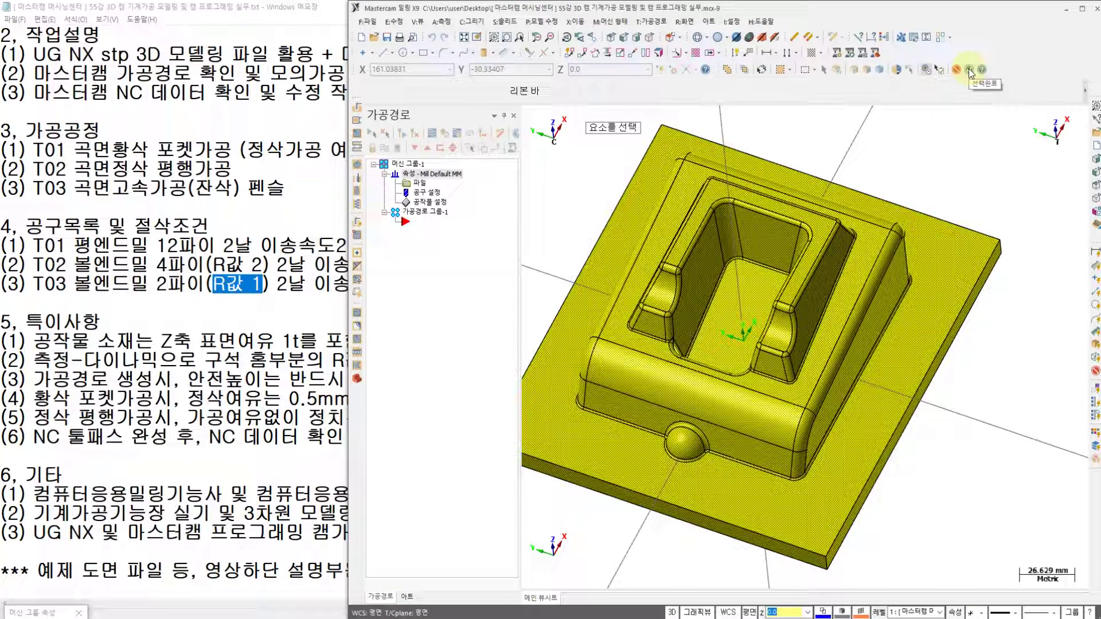
{"action": "left_click", "coordinate": [969, 69]}
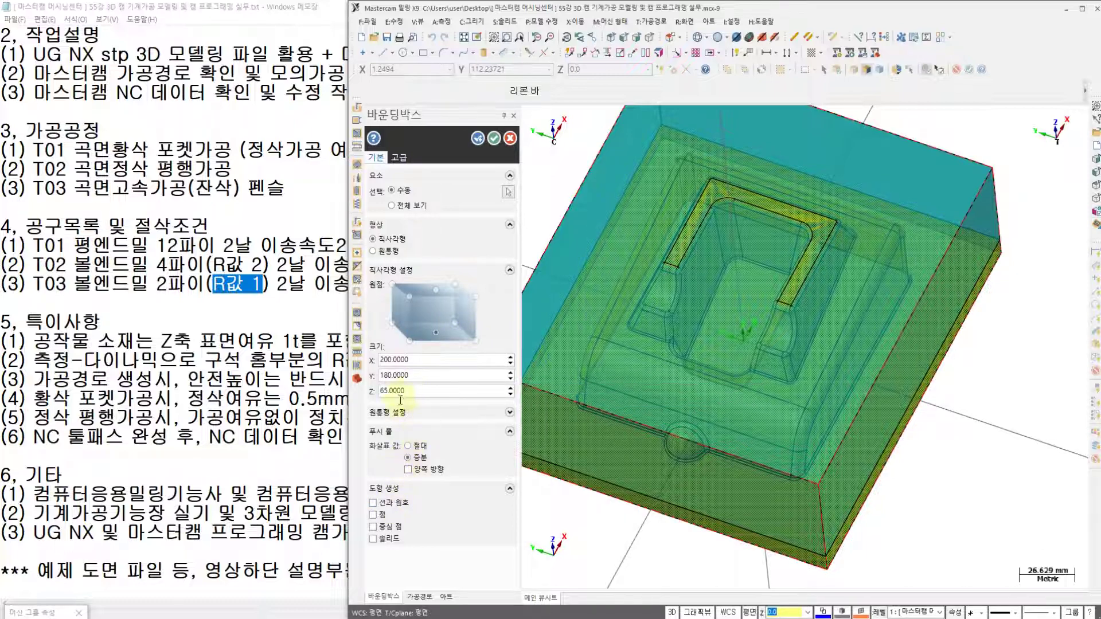
Enable line and arc creation for the bounding box and set its Z size to 65+1, giving 66 mm
{"action": "left_click", "coordinate": [373, 504]}
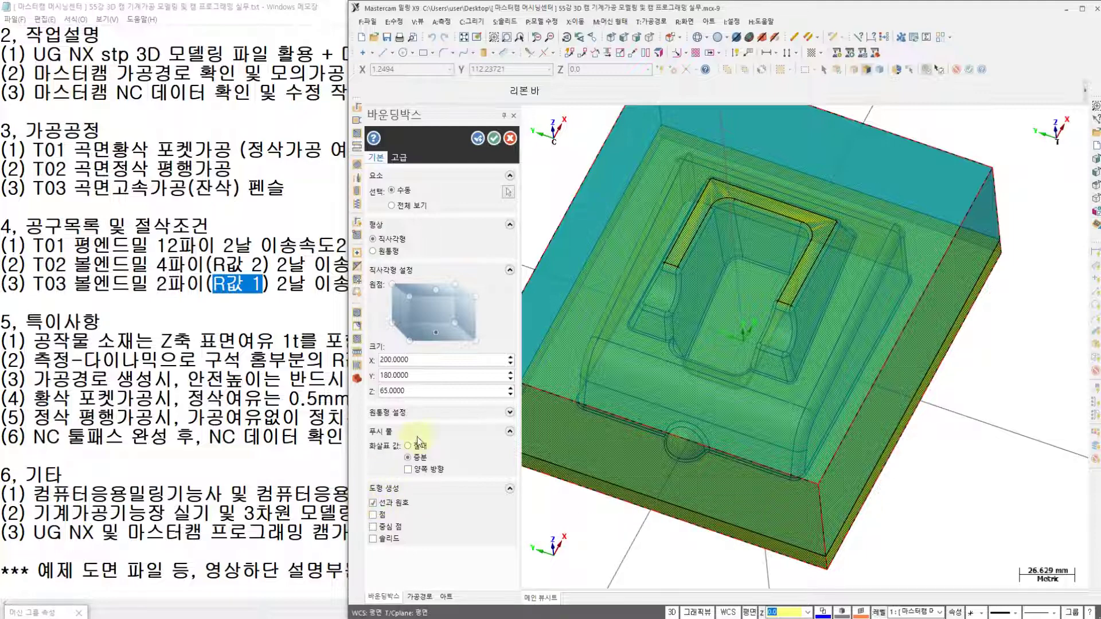
{"action": "double_click", "coordinate": [416, 393]}
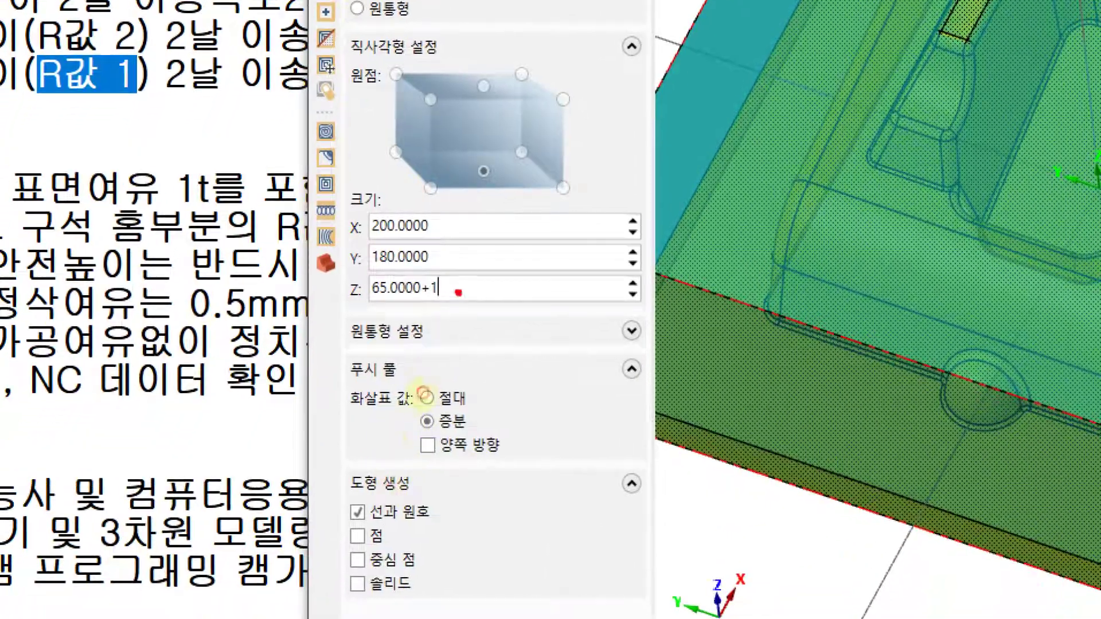
{"action": "mouse_move", "coordinate": [458, 293]}
{"action": "left_mouse_down"}
{"action": "mouse_move", "coordinate": [357, 316]}
{"action": "mouse_move", "coordinate": [392, 256]}
{"action": "mouse_move", "coordinate": [460, 290]}
{"action": "left_mouse_up"}
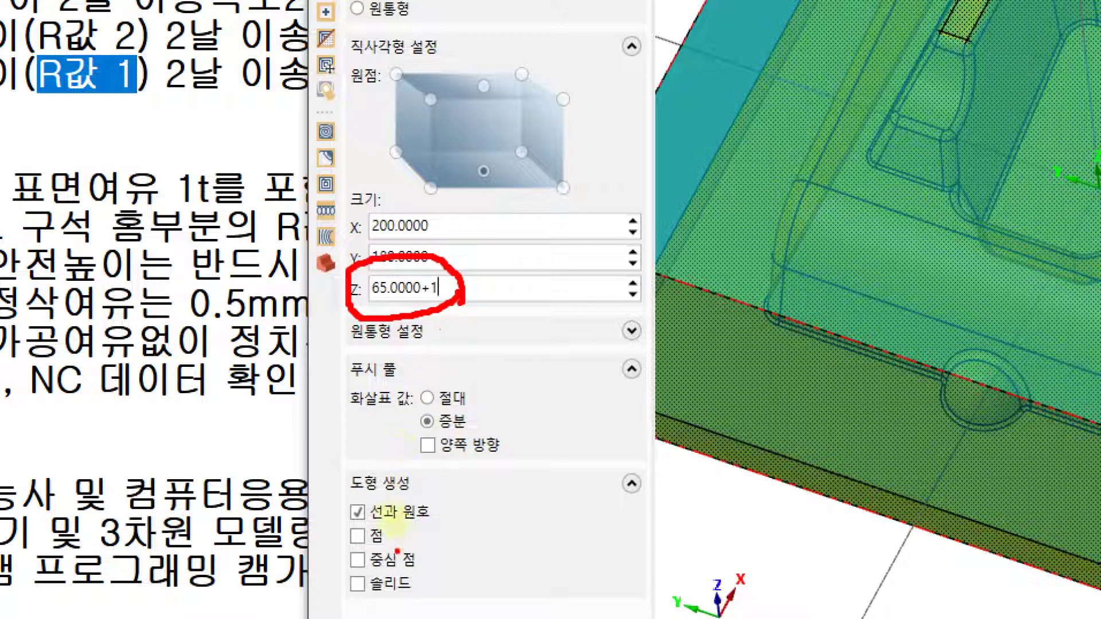
{"action": "mouse_move", "coordinate": [373, 533]}
{"action": "left_mouse_down"}
{"action": "mouse_move", "coordinate": [327, 498]}
{"action": "mouse_move", "coordinate": [376, 526]}
{"action": "left_mouse_up"}
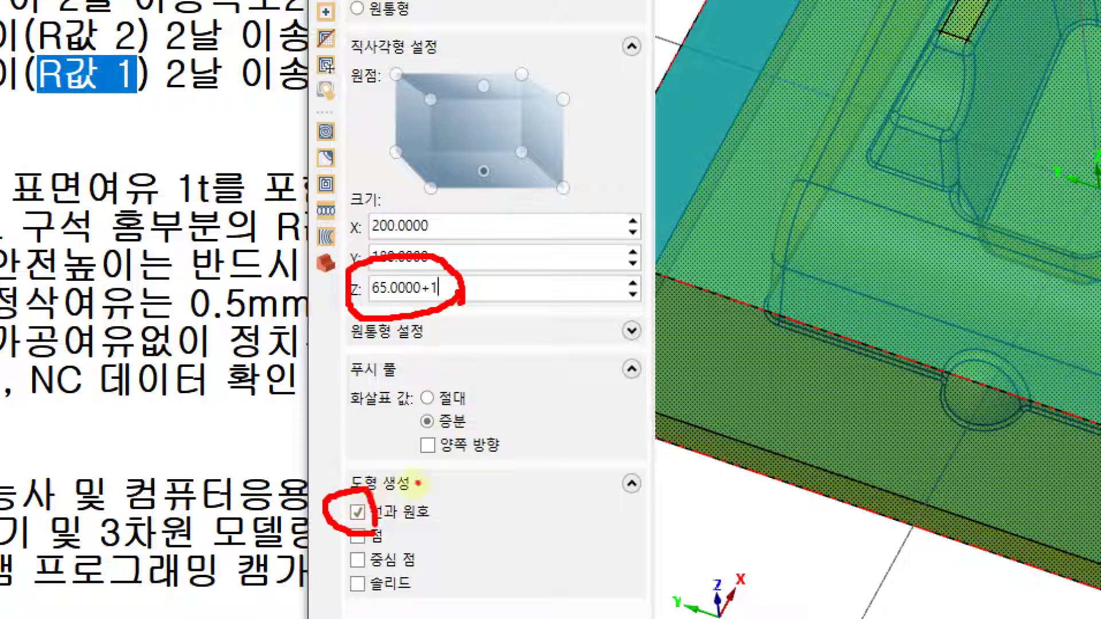
{"action": "left_click_drag", "start_coordinate": [471, 484], "coordinate": [502, 497]}
{"action": "mouse_move", "coordinate": [491, 273]}
{"action": "left_mouse_down"}
{"action": "mouse_move", "coordinate": [504, 298]}
{"action": "mouse_move", "coordinate": [536, 241]}
{"action": "left_mouse_up"}
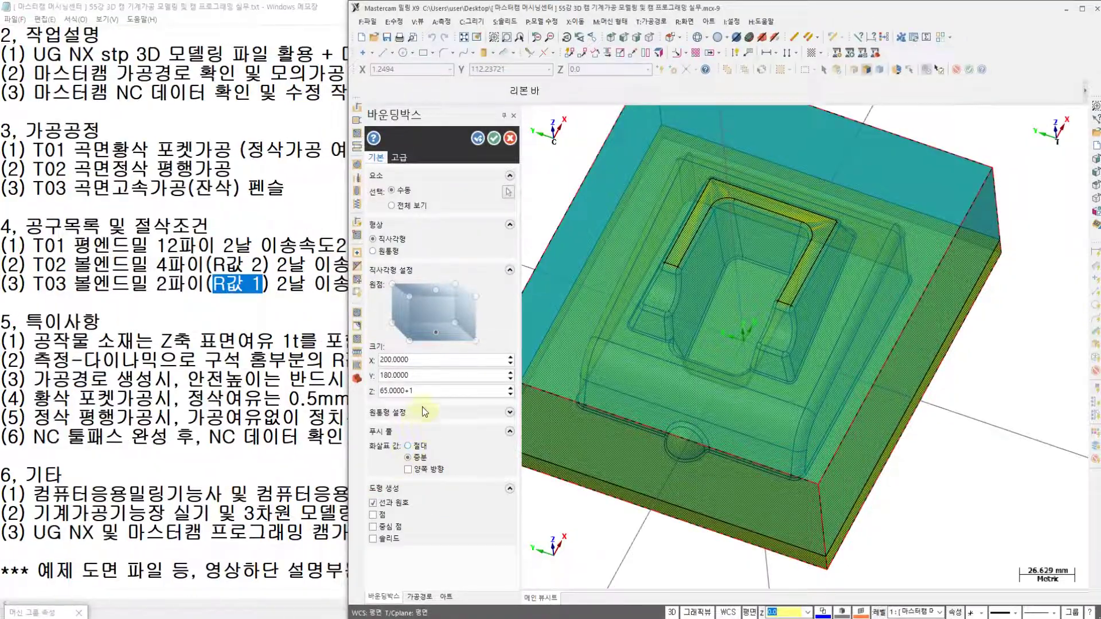
{"action": "key", "text": "Return"}
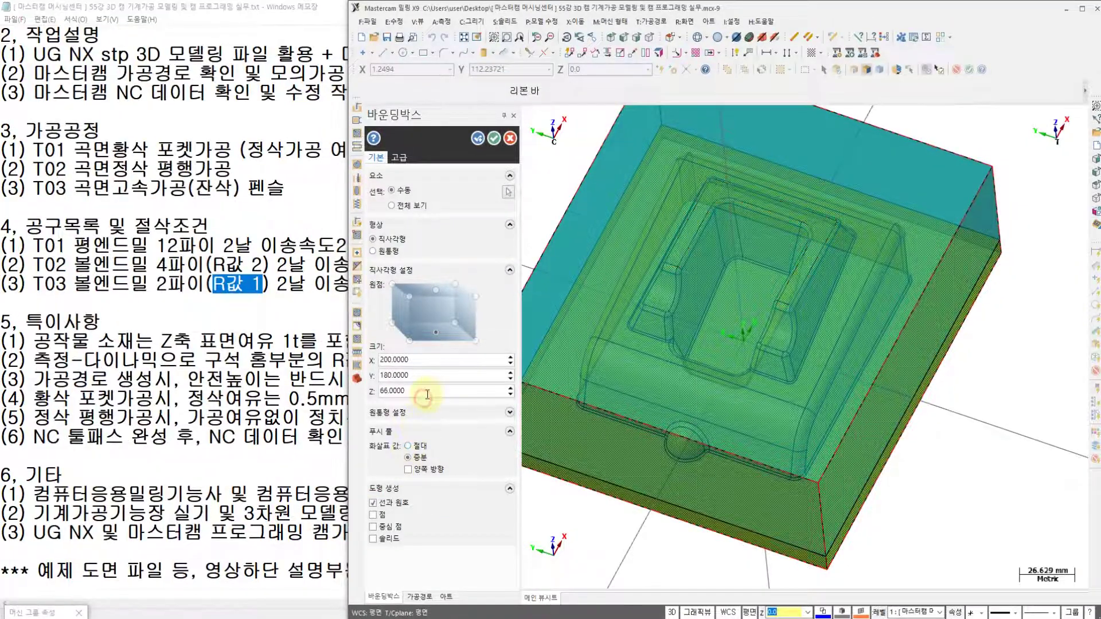
{"action": "double_click", "coordinate": [426, 392]}
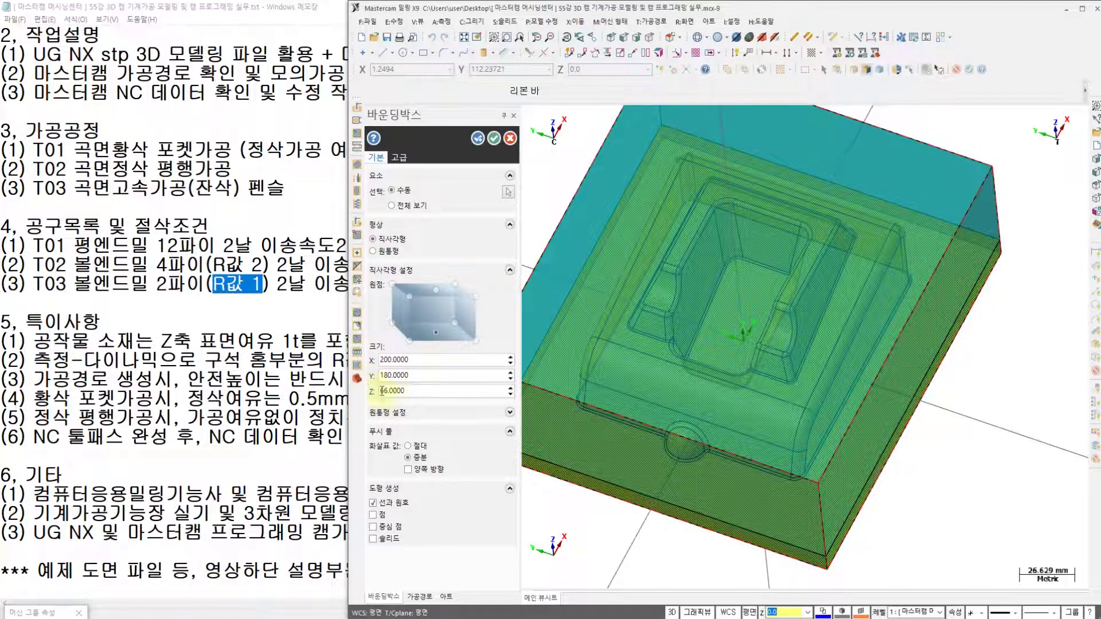
Check the Z-axis surface stock allowance note in the Notepad work instructions, then return to Mastercam
{"action": "left_click", "coordinate": [226, 446]}
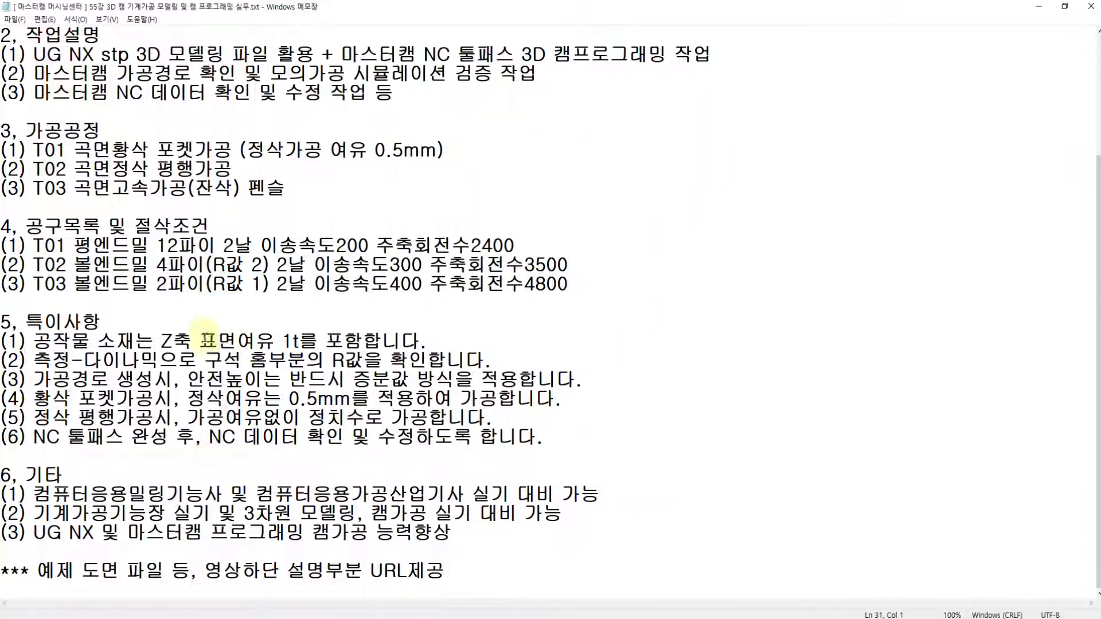
{"action": "left_click_drag", "start_coordinate": [162, 341], "coordinate": [421, 340]}
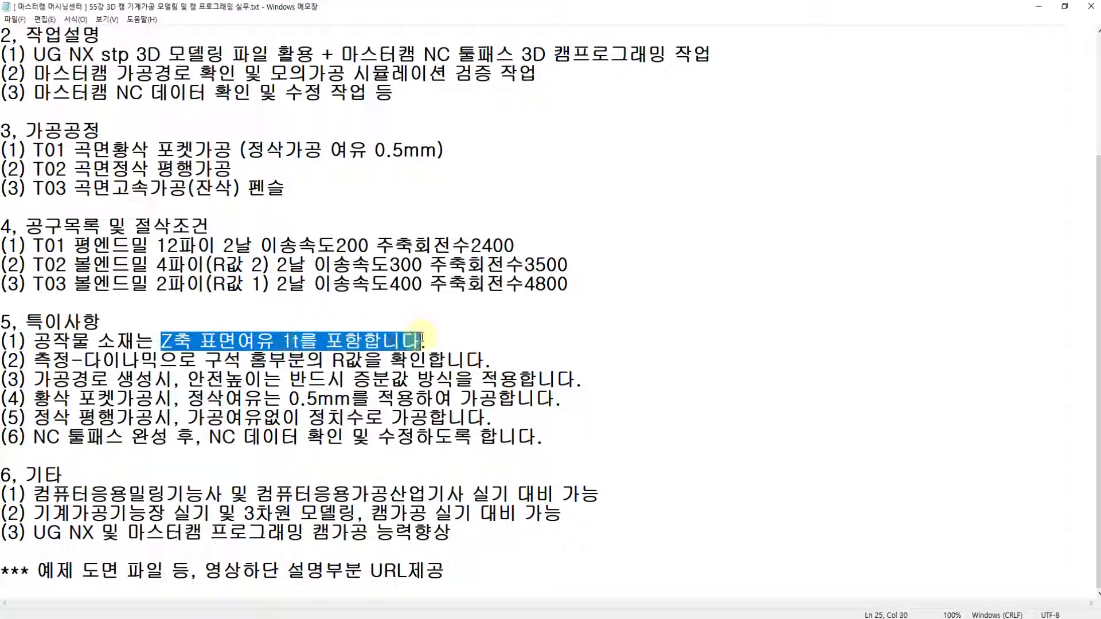
{"action": "left_click", "coordinate": [545, 617]}
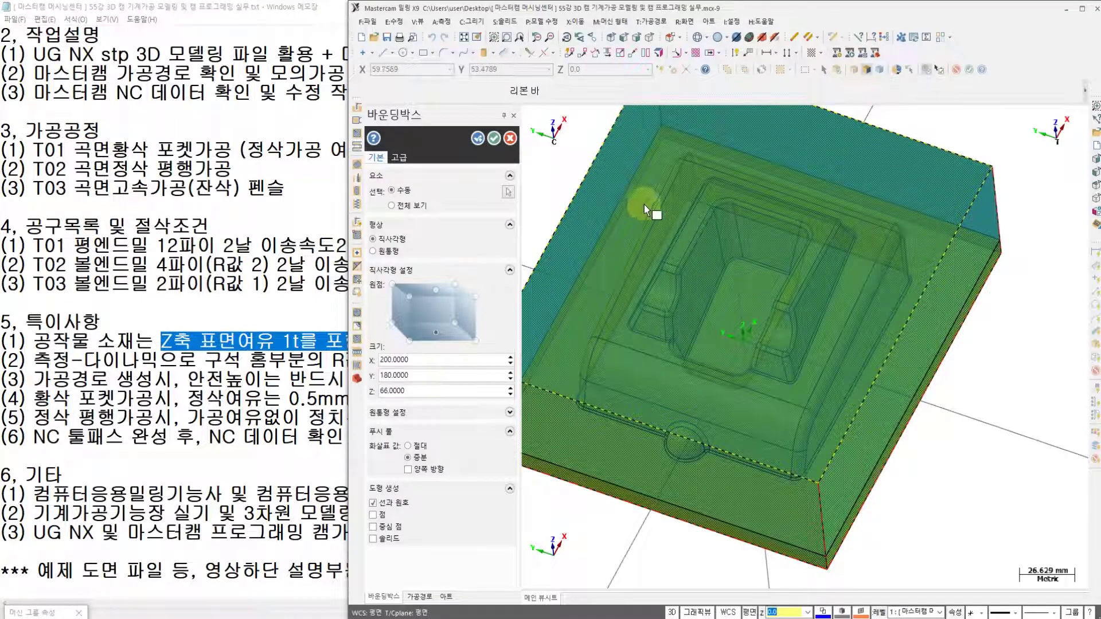
Accept the bounding box and confirm the machine group's rectangular stock of 200 x 180 x 66 mm
{"action": "left_click", "coordinate": [495, 139]}
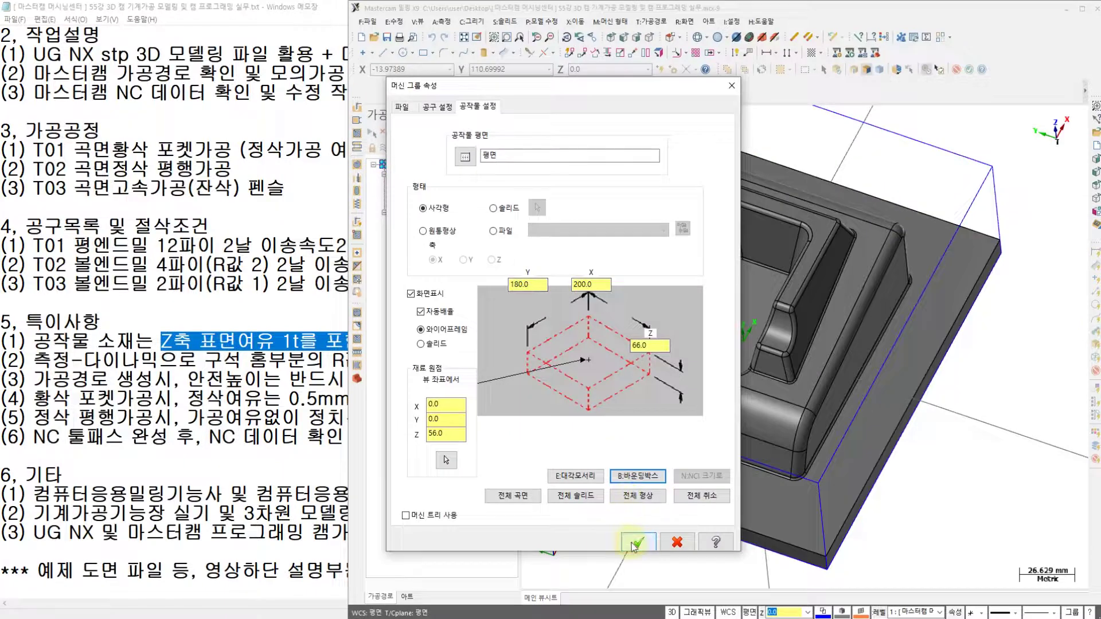
{"action": "left_click", "coordinate": [635, 543]}
{"action": "middle_click_drag", "start_coordinate": [730, 234], "coordinate": [710, 289]}
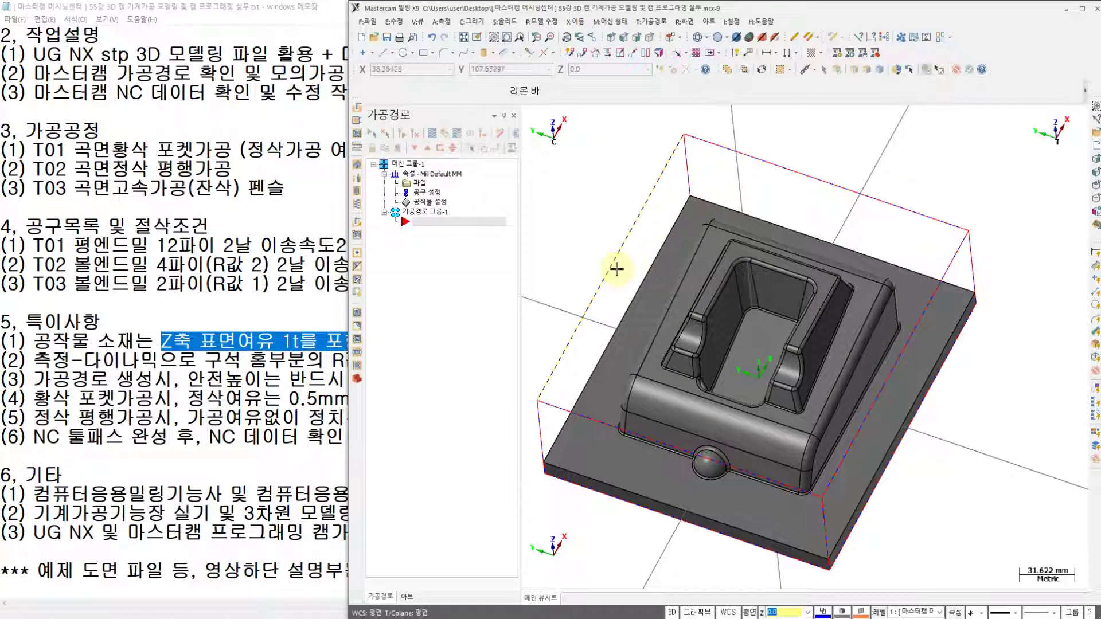
{"action": "middle_click_drag", "start_coordinate": [612, 269], "coordinate": [623, 214]}
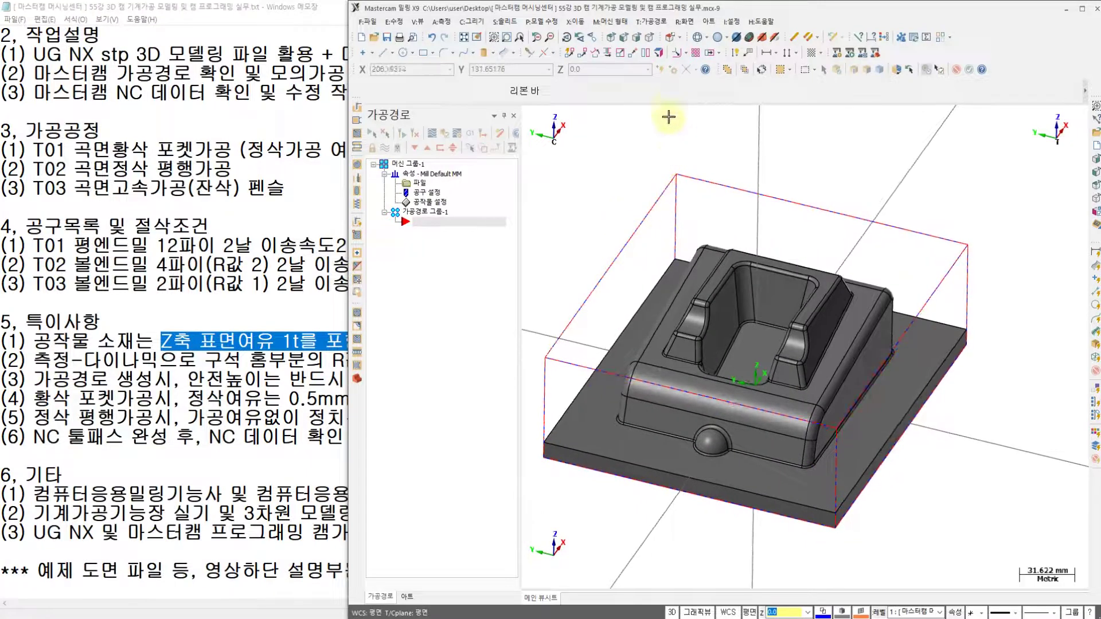
Start a surface rough pocket toolpath and select the entire solid as the drive surfaces
{"action": "left_click", "coordinate": [651, 23]}
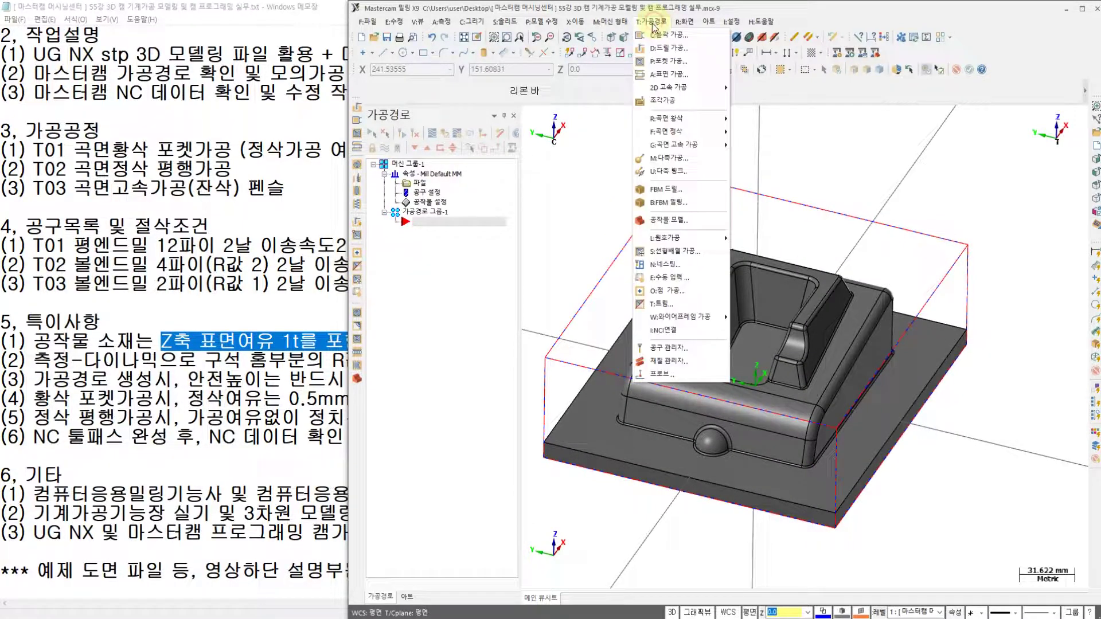
{"action": "mouse_move", "coordinate": [665, 124]}
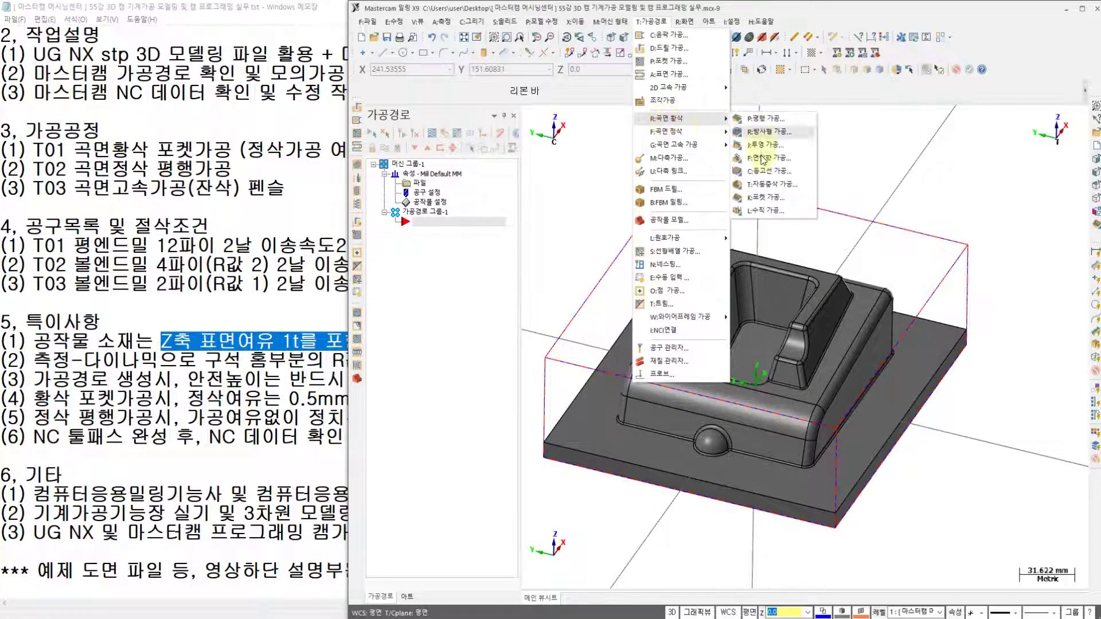
{"action": "left_click", "coordinate": [757, 199]}
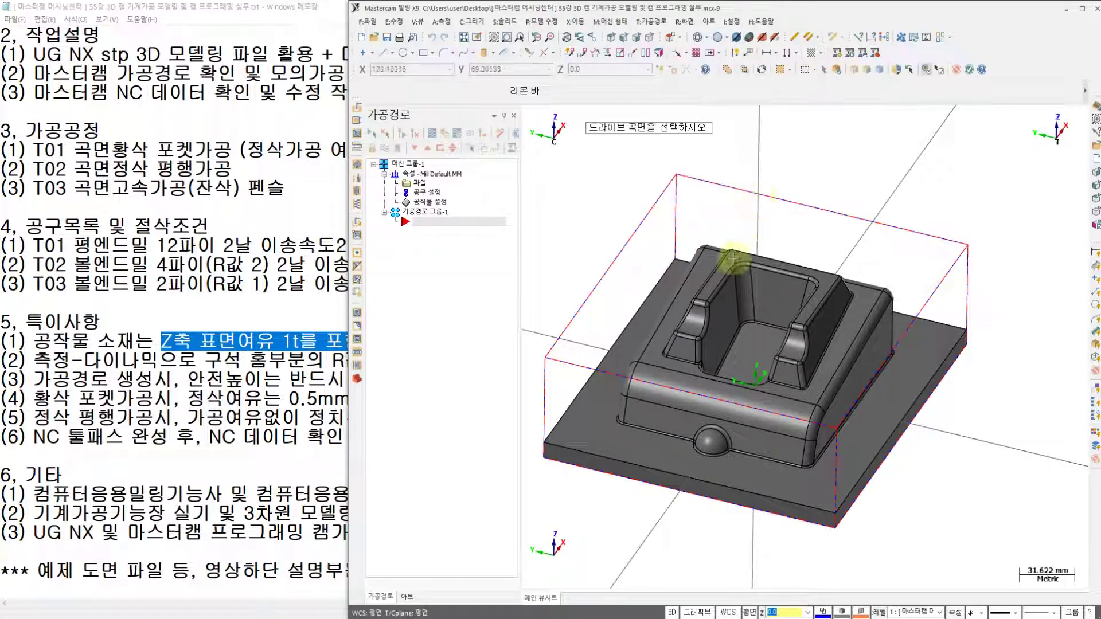
{"action": "left_click", "coordinate": [724, 307]}
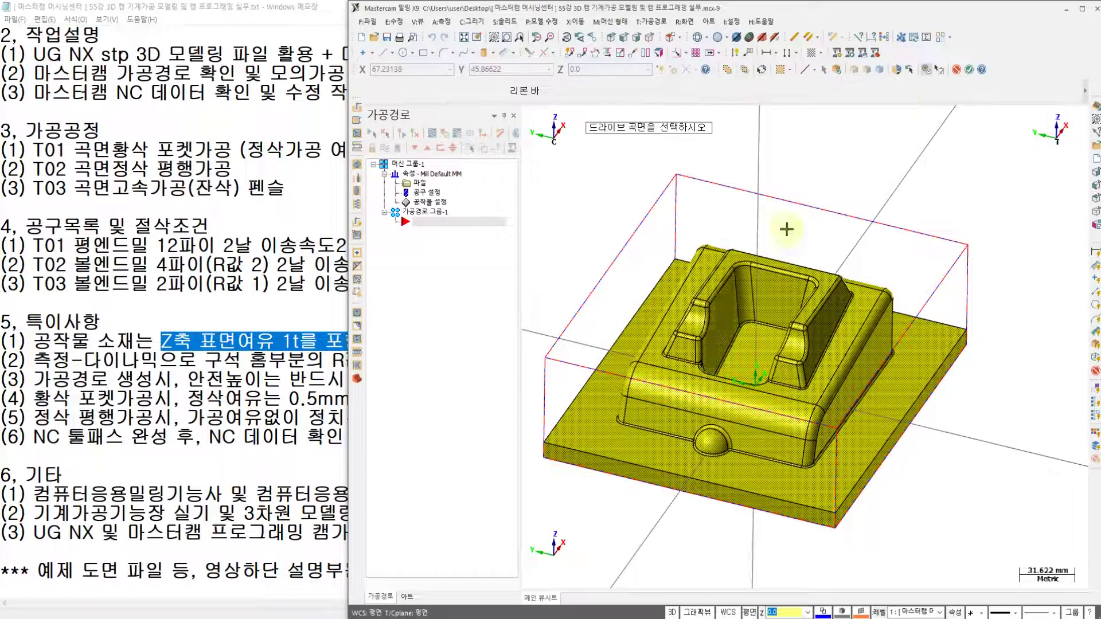
{"action": "left_click", "coordinate": [968, 70]}
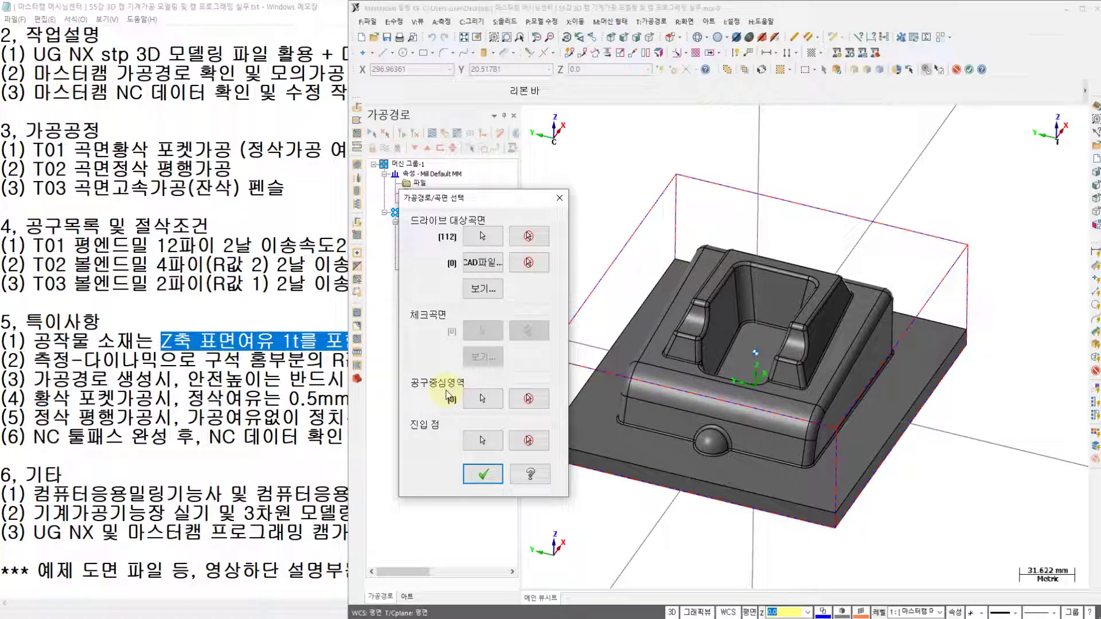
Chain the bounding box's upper rectangle as the tool containment boundary and confirm the toolpath's surface selection
{"action": "left_click", "coordinate": [482, 401]}
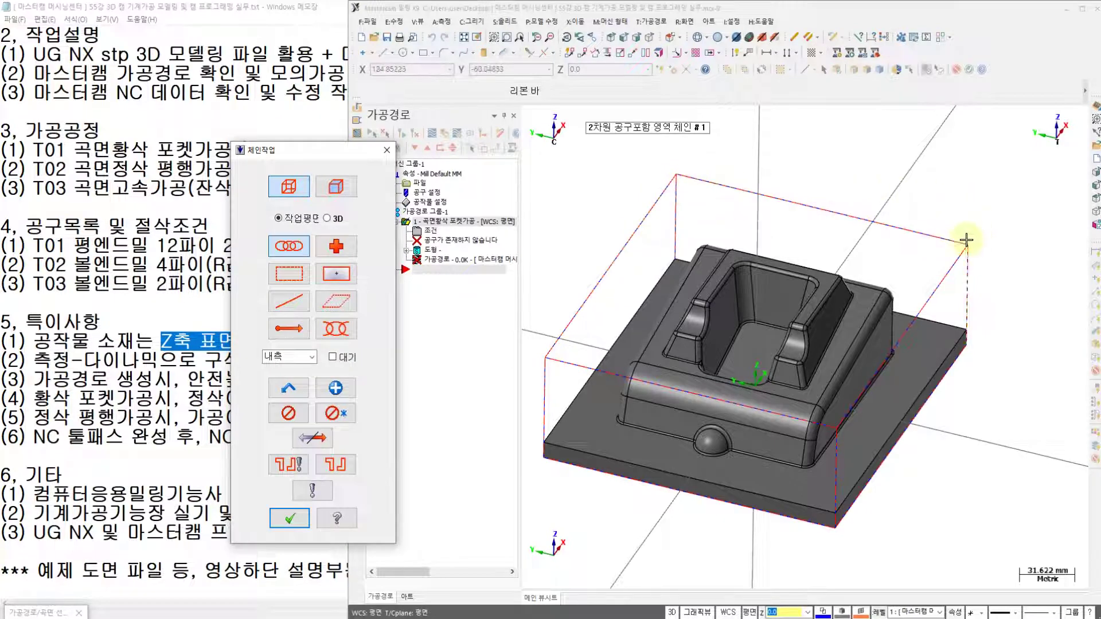
{"action": "left_click", "coordinate": [578, 308]}
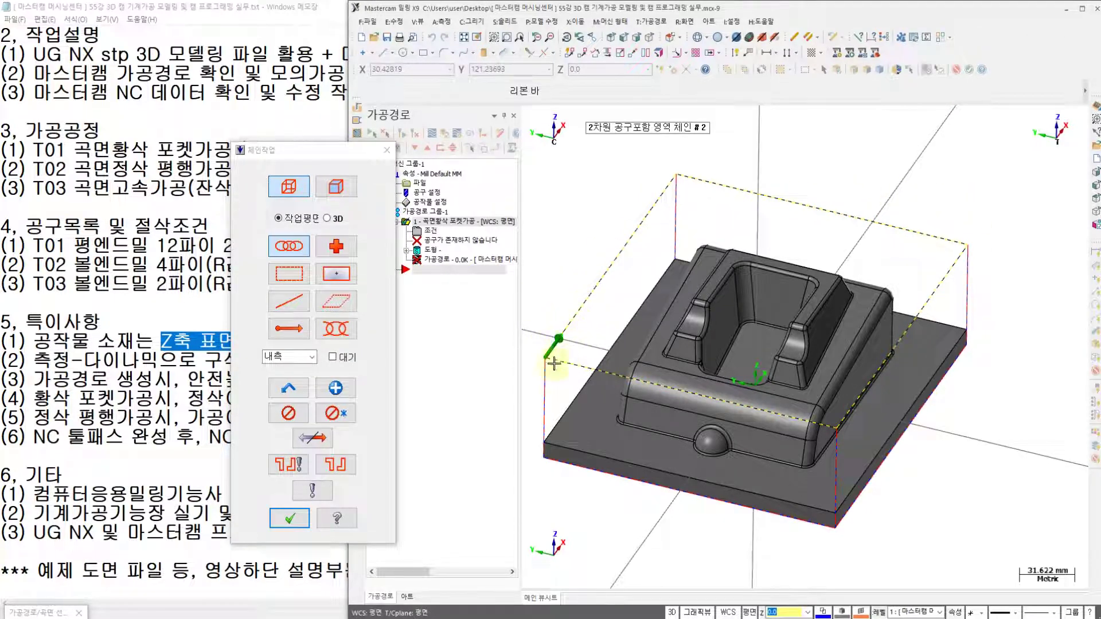
{"action": "left_click", "coordinate": [289, 518]}
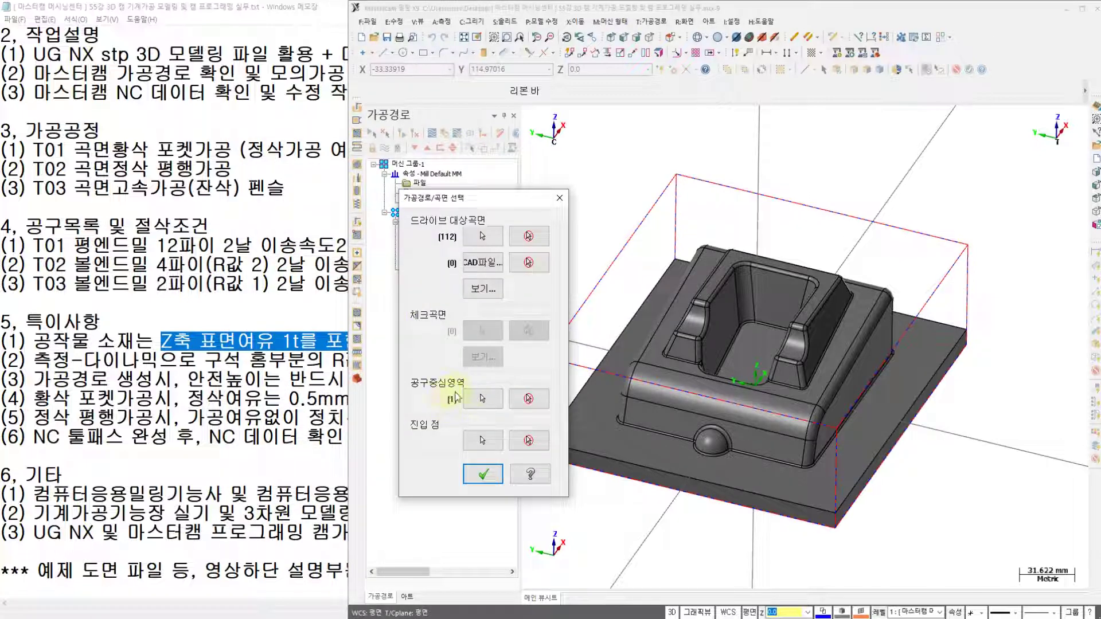
{"action": "left_click", "coordinate": [481, 473]}
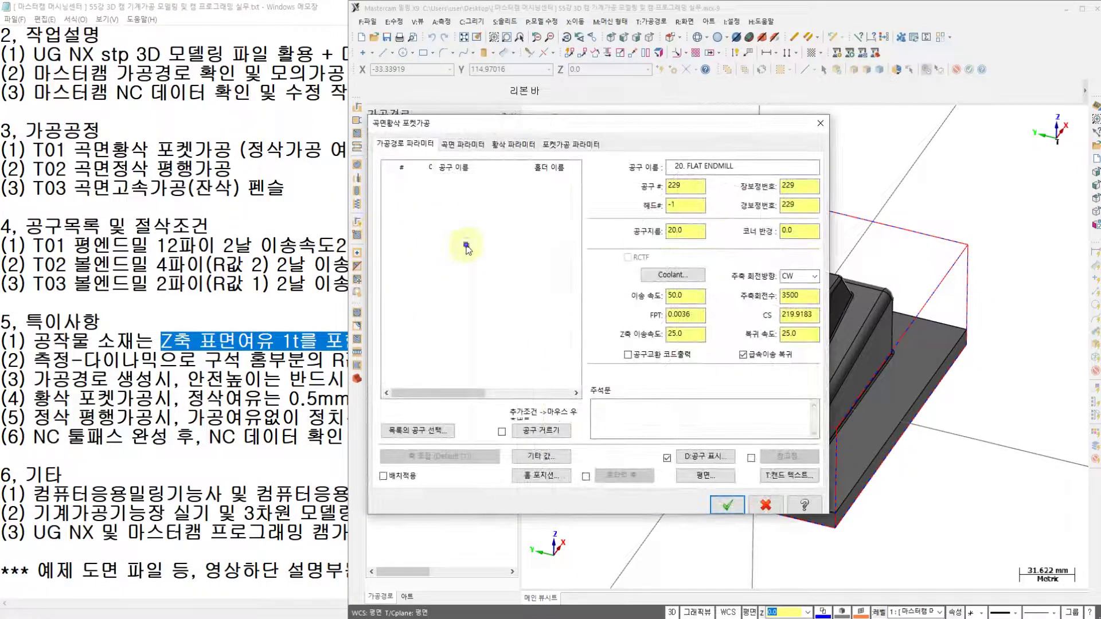
Review the T01 flat end mill's diameter, flute count, feed rate and spindle speed in the Notepad work instructions, then return to Mastercam
{"action": "right_click", "coordinate": [466, 244]}
{"action": "left_click", "coordinate": [509, 255]}
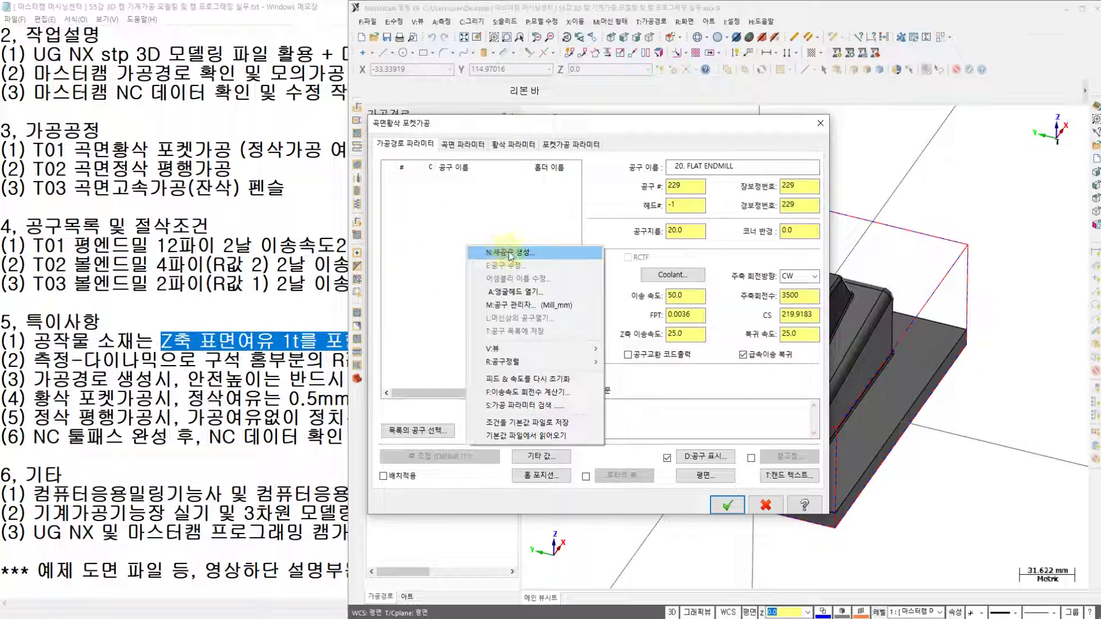
{"action": "left_click", "coordinate": [180, 246]}
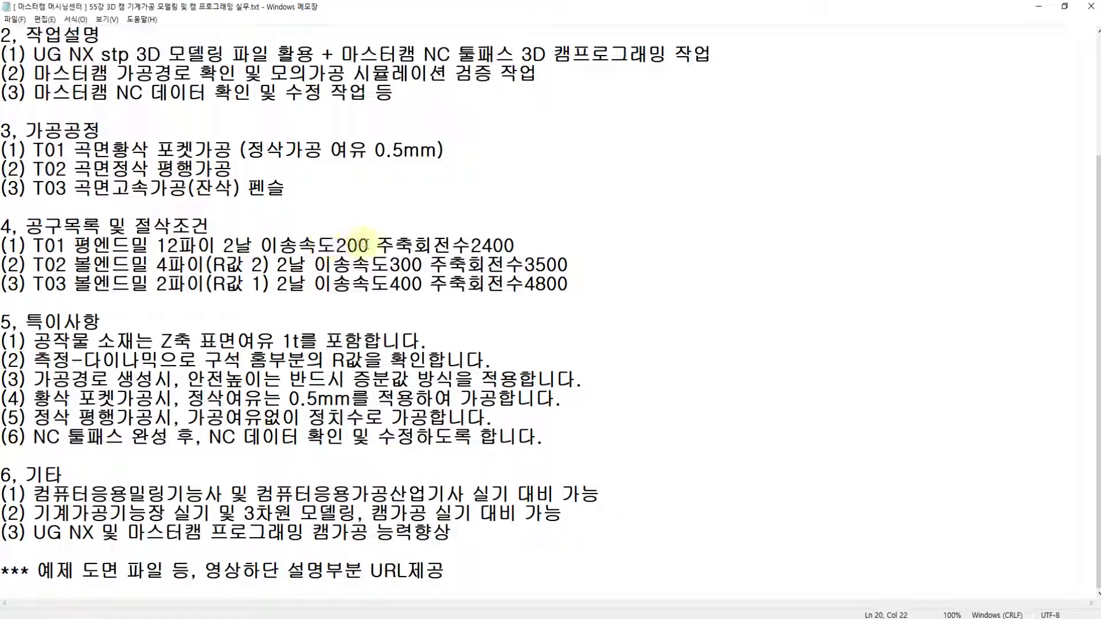
{"action": "left_click", "coordinate": [370, 245]}
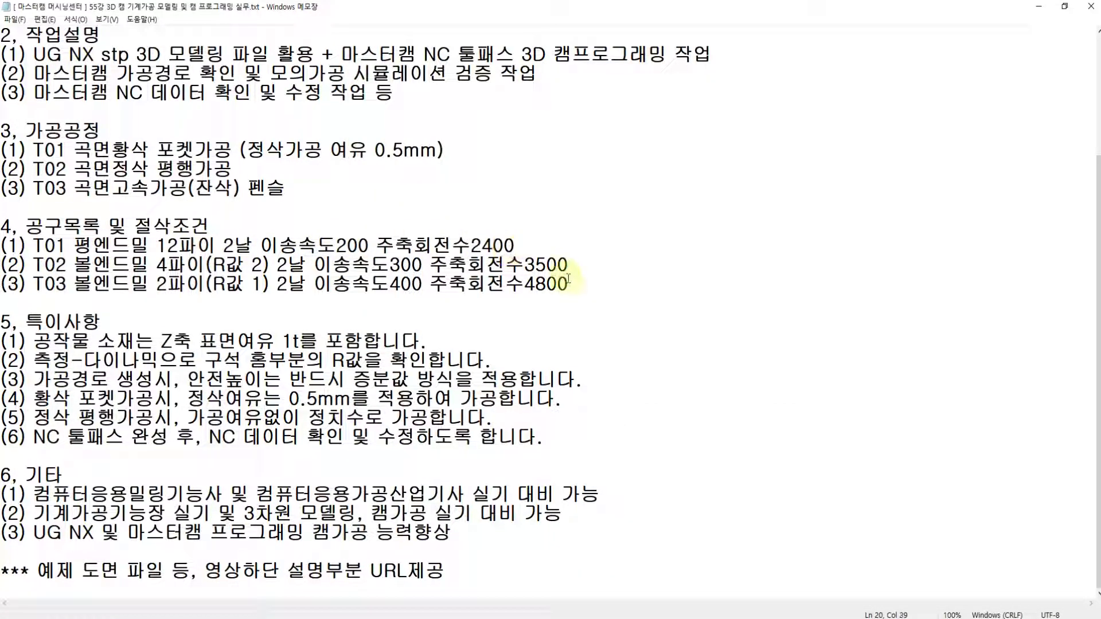
{"action": "left_click_drag", "start_coordinate": [567, 285], "coordinate": [252, 245]}
{"action": "left_click", "coordinate": [358, 246]}
{"action": "left_click", "coordinate": [277, 240]}
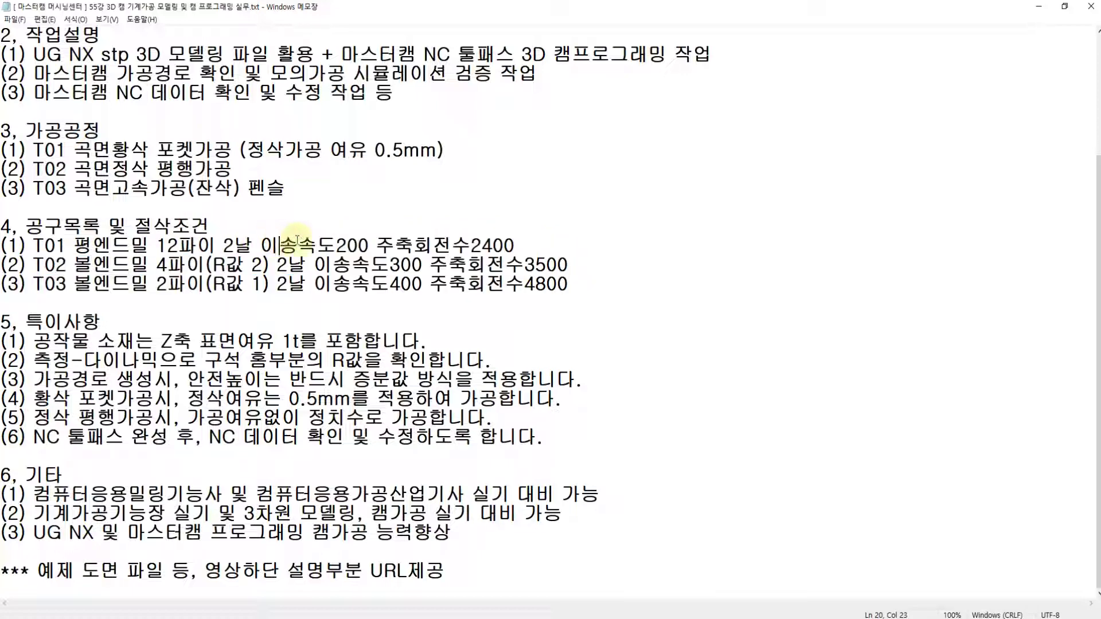
{"action": "left_click", "coordinate": [346, 246]}
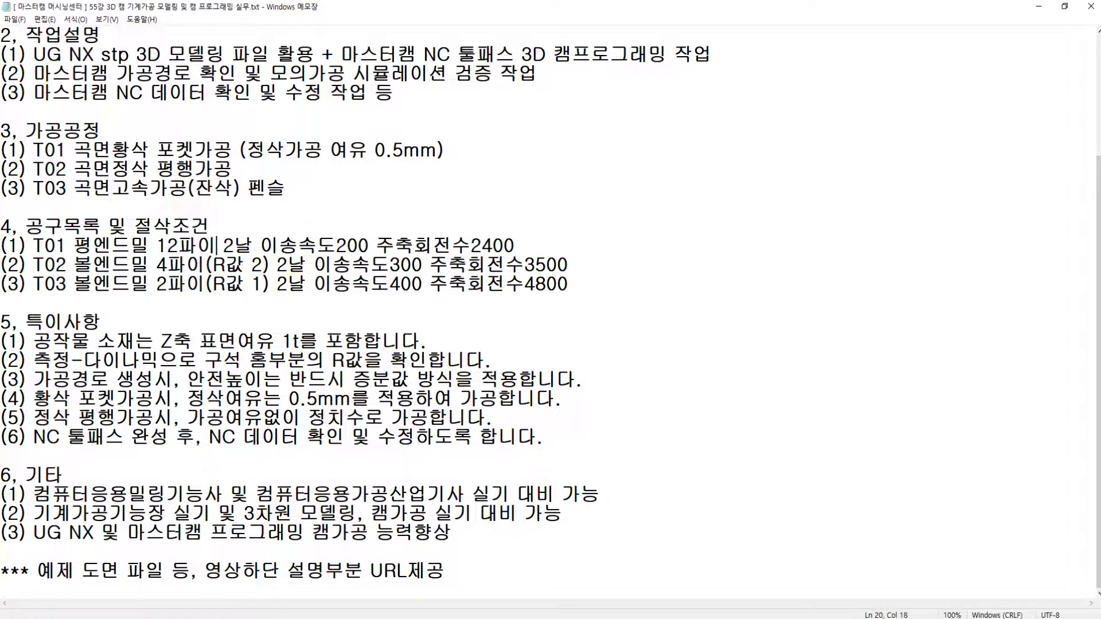
{"action": "key", "text": "alt+Tab"}
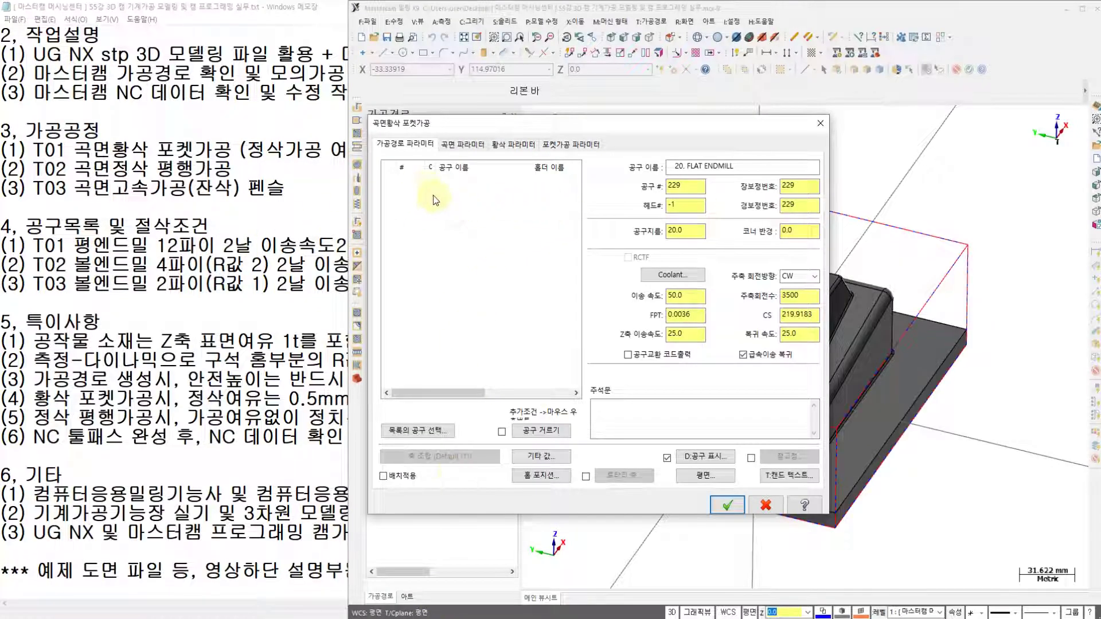
Create a new flat end mill with a 12 mm cutting diameter and continue to its final properties
{"action": "right_click", "coordinate": [431, 217]}
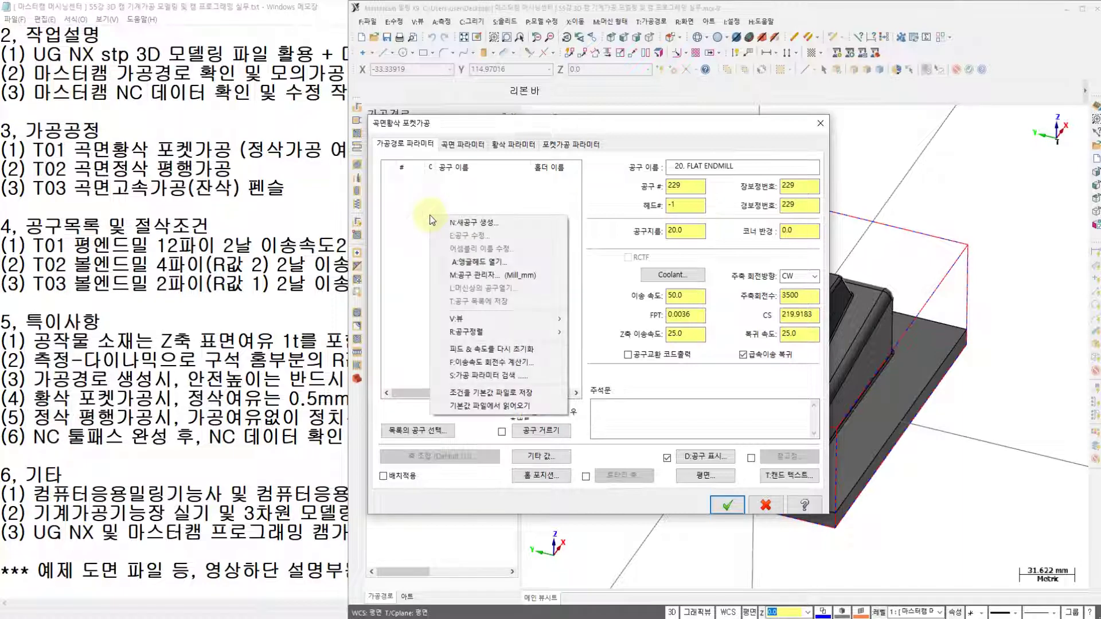
{"action": "left_click", "coordinate": [469, 224]}
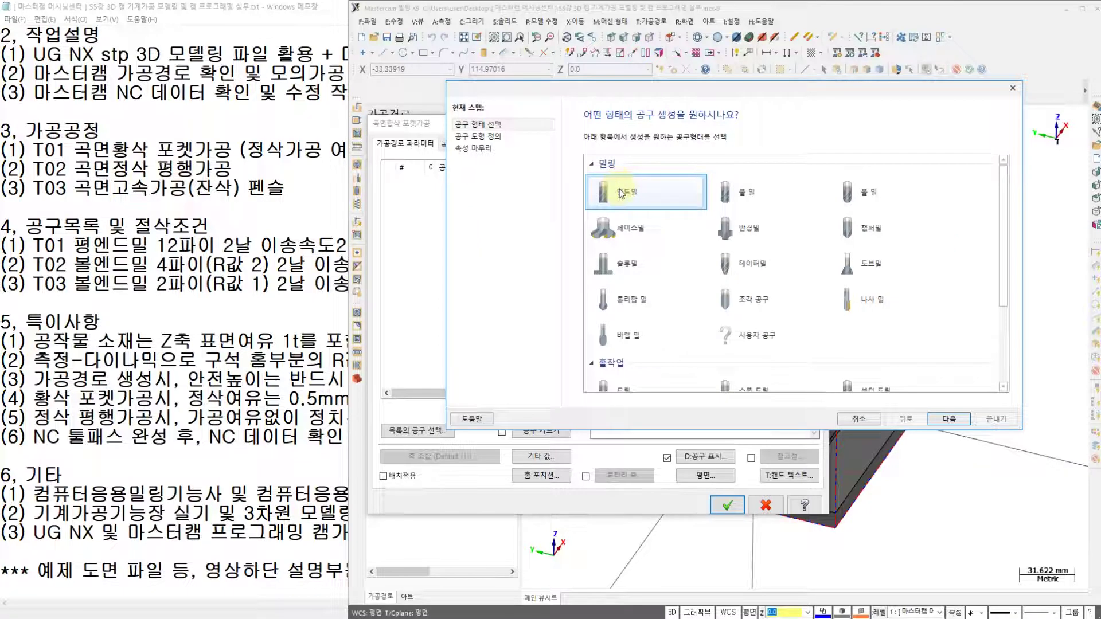
{"action": "left_click", "coordinate": [634, 197]}
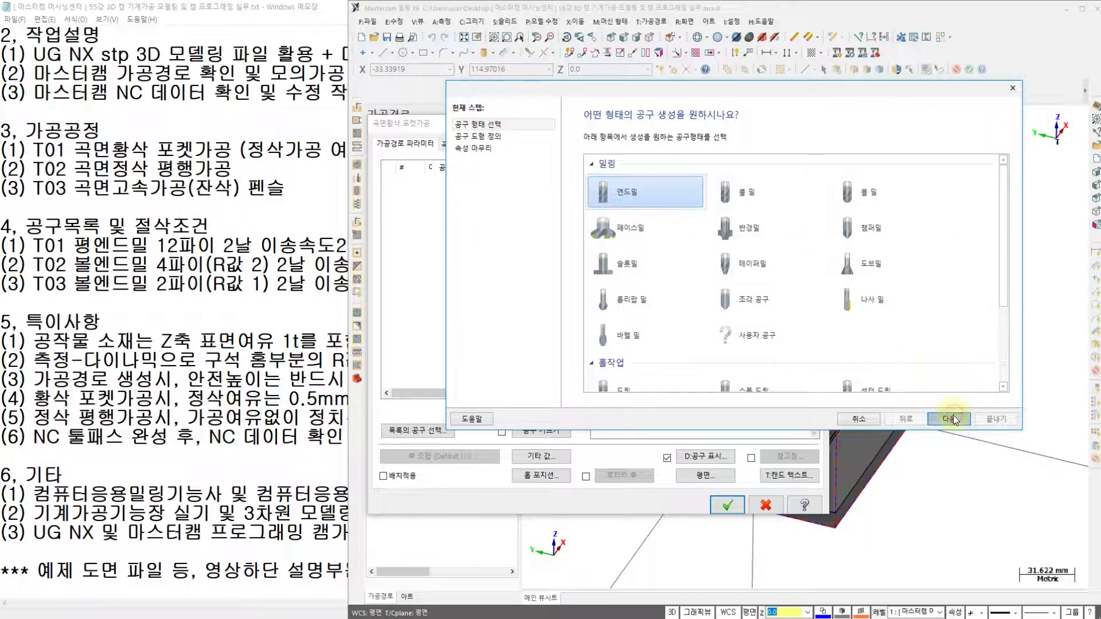
{"action": "key", "text": "Return"}
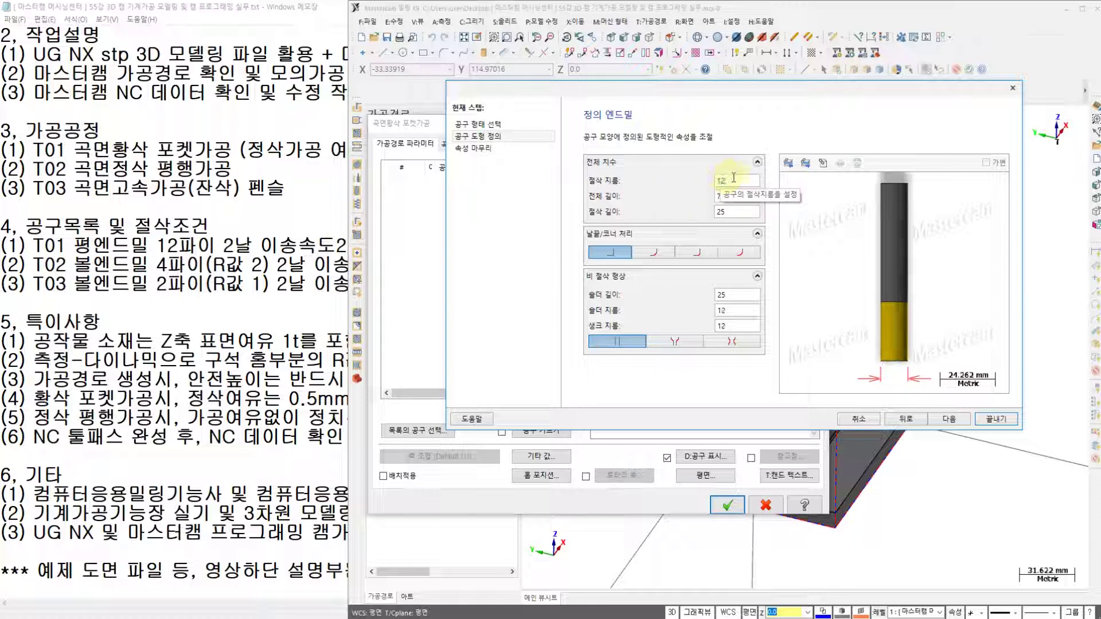
{"action": "left_click", "coordinate": [943, 418]}
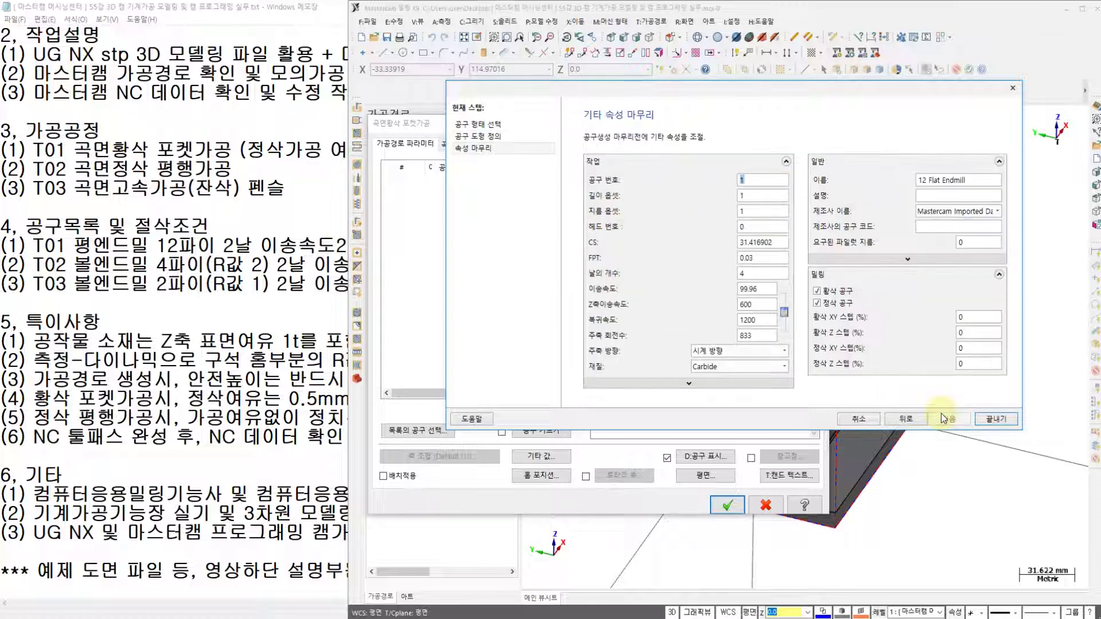
Give the 12 mm end mill 2 flutes, feed rate 200, plunge rate 200, retract rate 0 and spindle speed 2400
{"action": "double_click", "coordinate": [757, 273]}
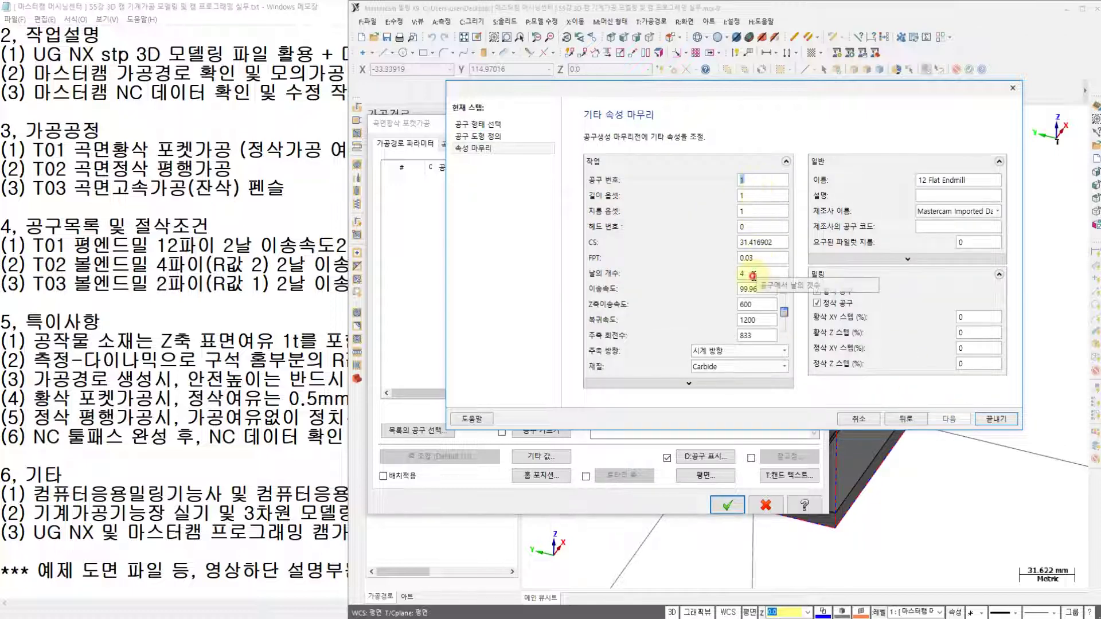
{"action": "type", "text": "2"}
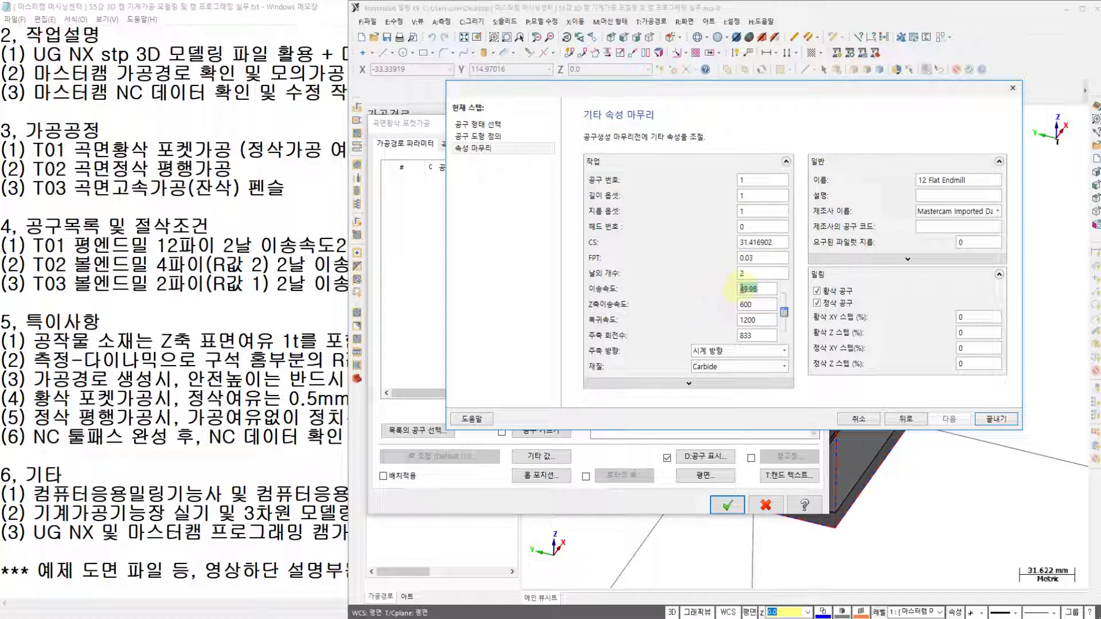
{"action": "type", "text": "200"}
{"action": "double_click", "coordinate": [757, 304]}
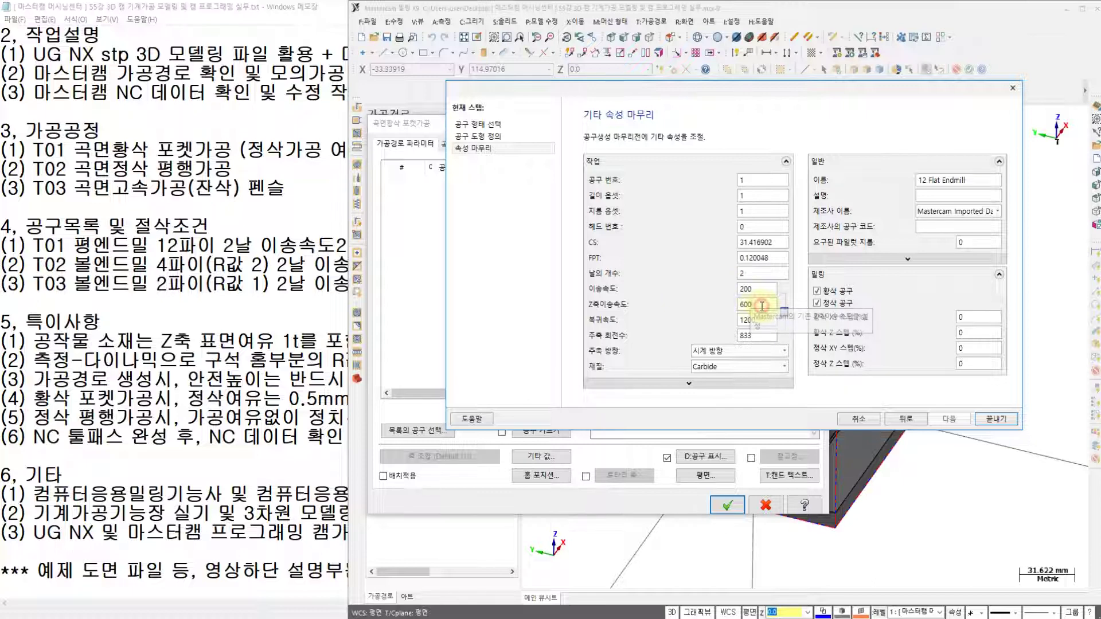
{"action": "type", "text": "200"}
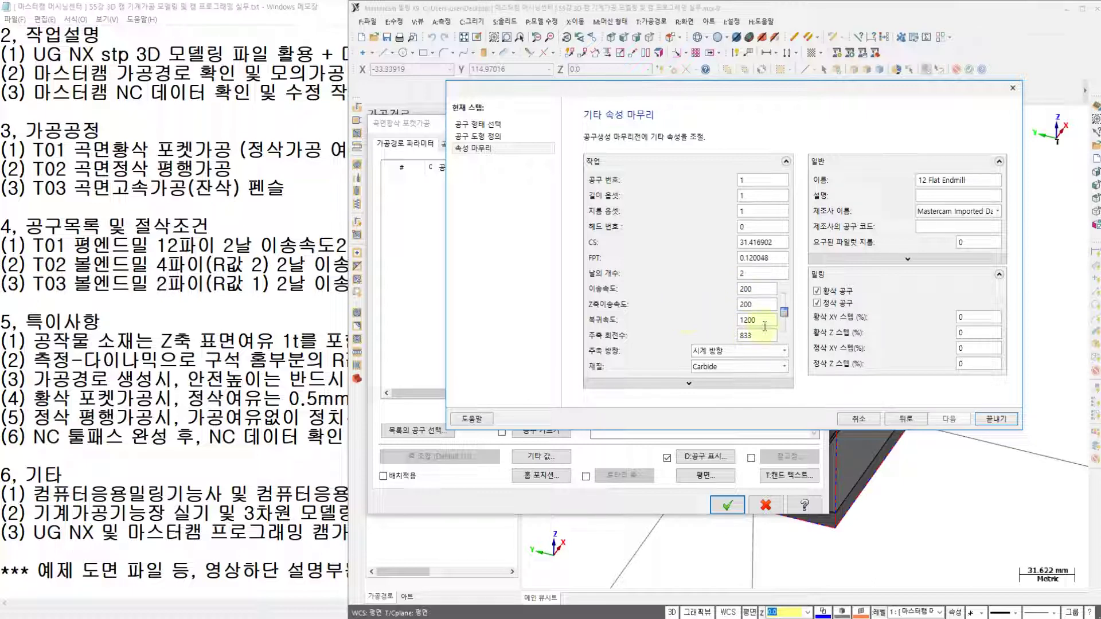
{"action": "double_click", "coordinate": [756, 320]}
{"action": "type", "text": "0"}
{"action": "double_click", "coordinate": [756, 335]}
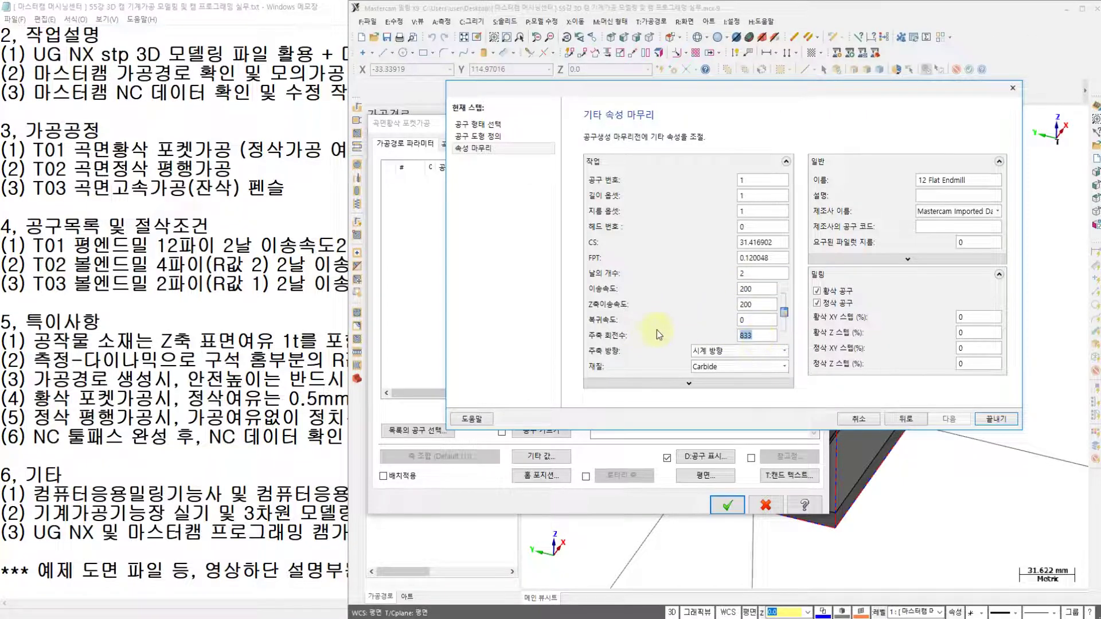
{"action": "type", "text": "2400"}
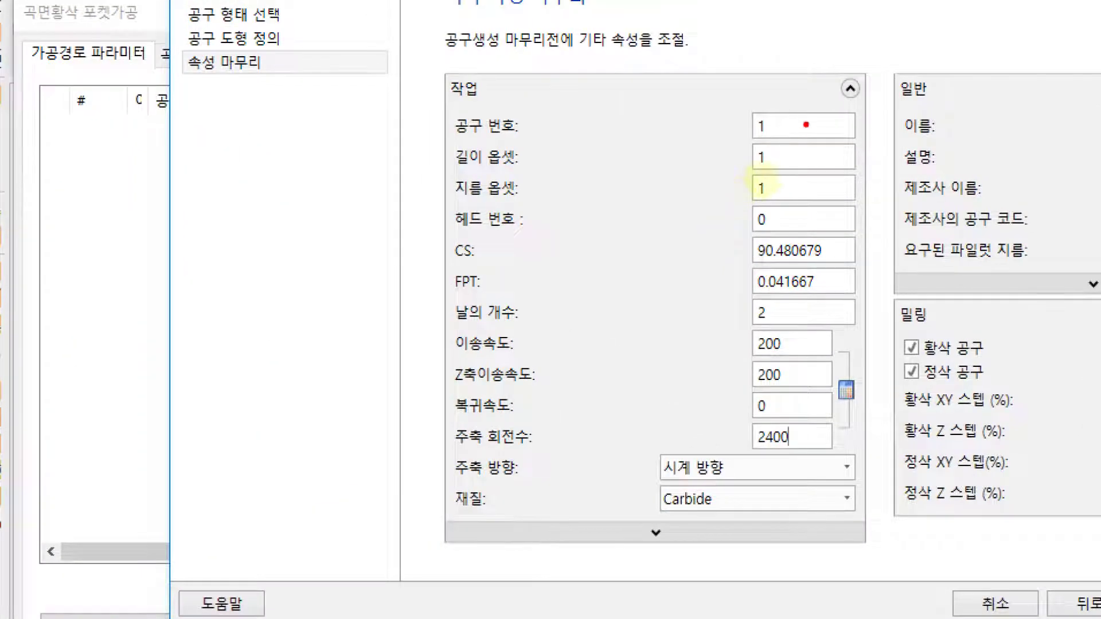
{"action": "mouse_move", "coordinate": [789, 137]}
{"action": "left_mouse_down"}
{"action": "mouse_move", "coordinate": [753, 141]}
{"action": "mouse_move", "coordinate": [780, 91]}
{"action": "mouse_move", "coordinate": [789, 138]}
{"action": "mouse_move", "coordinate": [836, 70]}
{"action": "left_mouse_up"}
{"action": "left_click", "coordinate": [788, 158]}
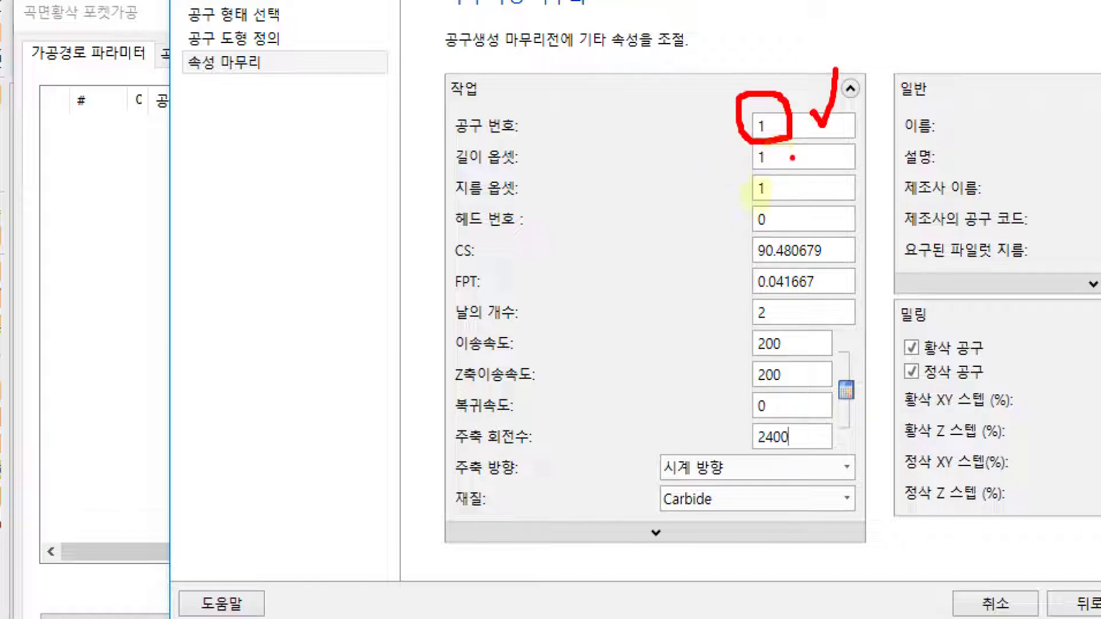
{"action": "left_click", "coordinate": [782, 195]}
{"action": "left_click", "coordinate": [767, 198]}
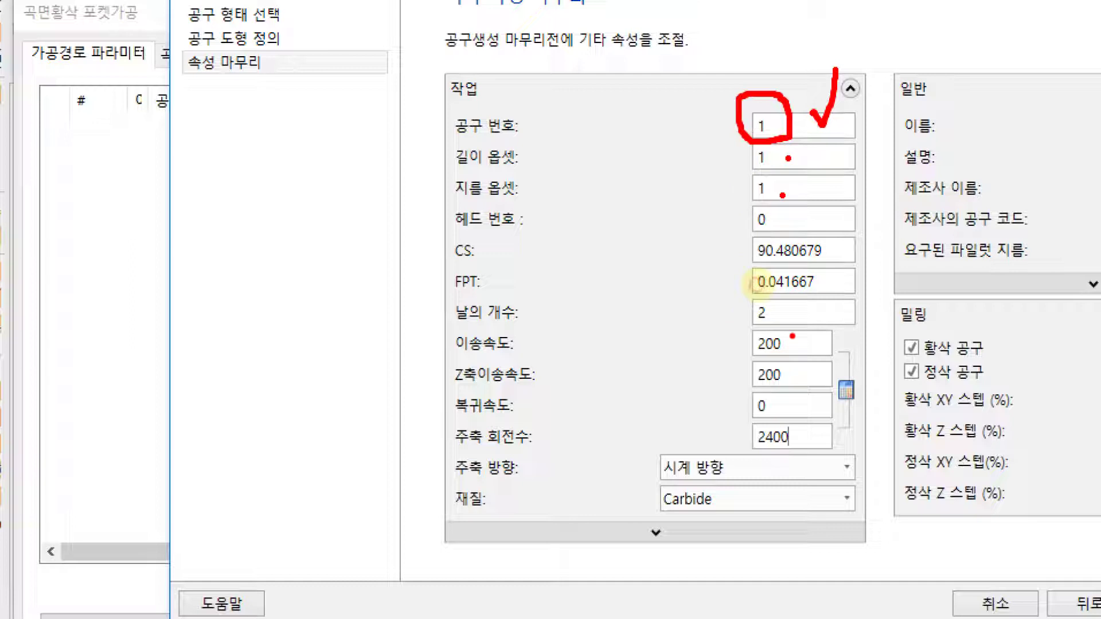
{"action": "left_click_drag", "start_coordinate": [792, 335], "coordinate": [810, 321]}
{"action": "left_click_drag", "start_coordinate": [796, 369], "coordinate": [803, 373]}
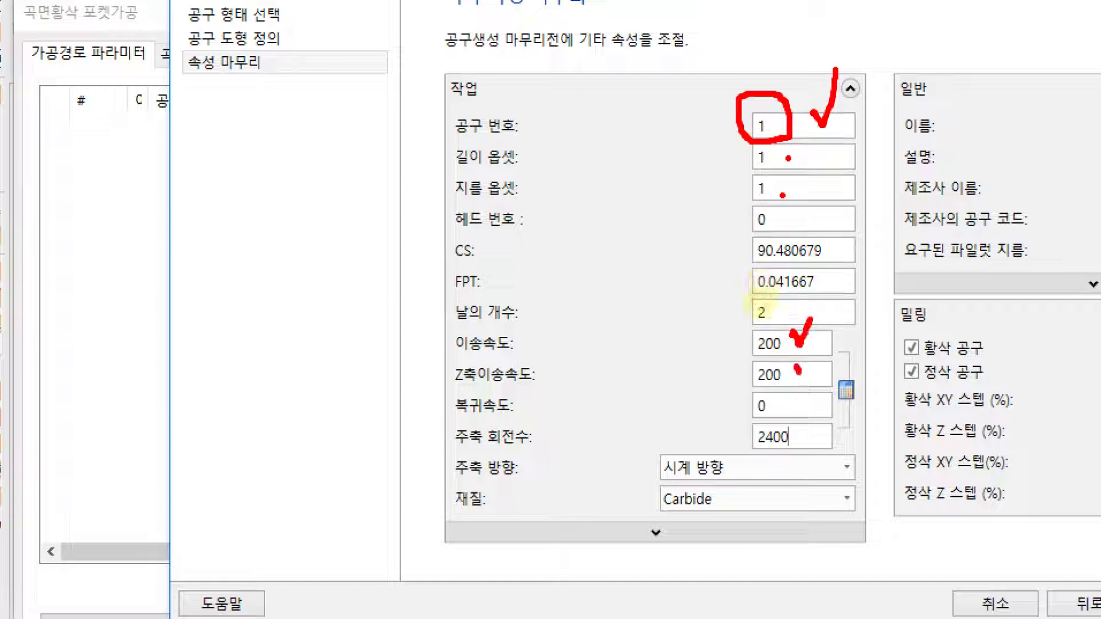
{"action": "mouse_move", "coordinate": [454, 322]}
{"action": "left_mouse_down"}
{"action": "mouse_move", "coordinate": [485, 395]}
{"action": "mouse_move", "coordinate": [582, 392]}
{"action": "mouse_move", "coordinate": [496, 314]}
{"action": "mouse_move", "coordinate": [446, 322]}
{"action": "left_mouse_up"}
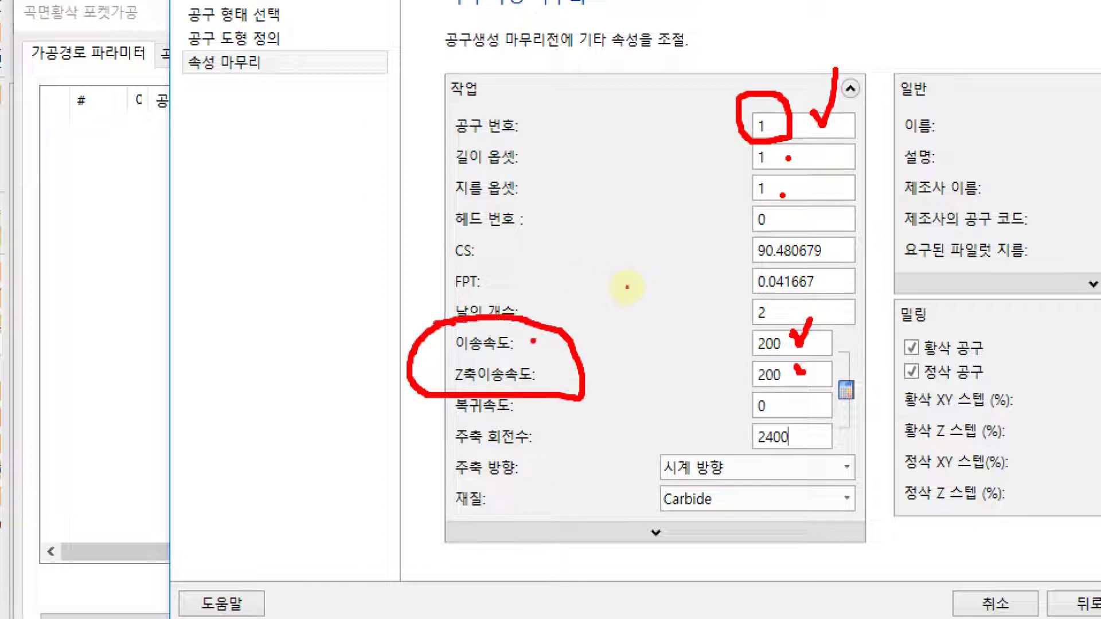
{"action": "mouse_move", "coordinate": [533, 340]}
{"action": "left_mouse_down"}
{"action": "mouse_move", "coordinate": [576, 283]}
{"action": "mouse_move", "coordinate": [592, 282]}
{"action": "mouse_move", "coordinate": [583, 305]}
{"action": "left_mouse_up"}
{"action": "left_click_drag", "start_coordinate": [611, 264], "coordinate": [651, 310]}
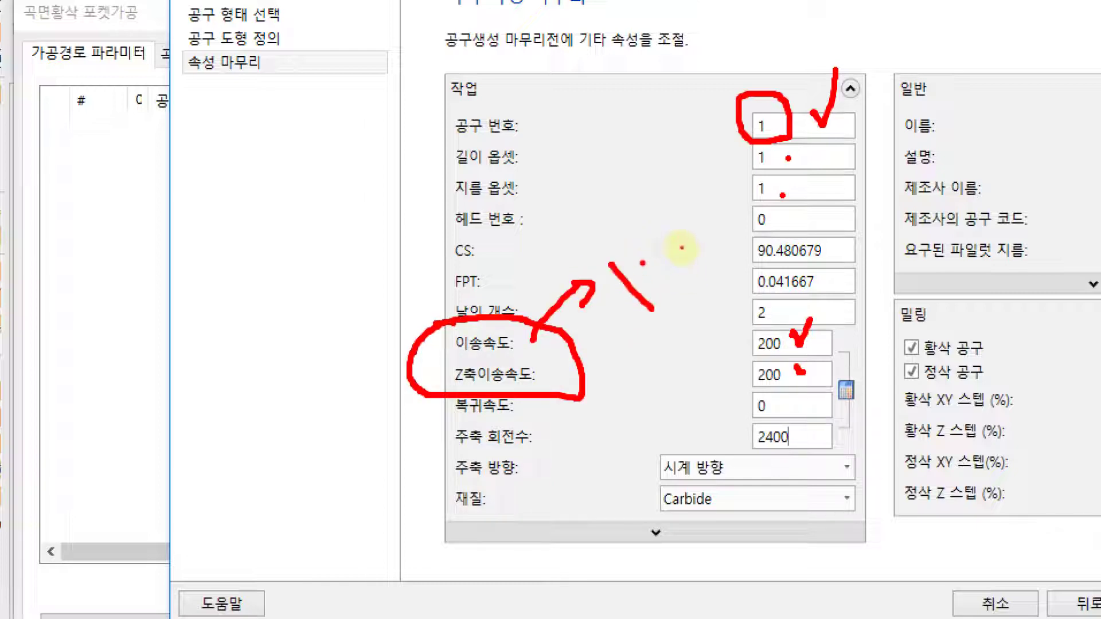
{"action": "left_click_drag", "start_coordinate": [647, 256], "coordinate": [613, 311]}
{"action": "mouse_move", "coordinate": [648, 263]}
{"action": "left_mouse_down"}
{"action": "mouse_move", "coordinate": [679, 281]}
{"action": "mouse_move", "coordinate": [697, 259]}
{"action": "mouse_move", "coordinate": [671, 318]}
{"action": "left_mouse_up"}
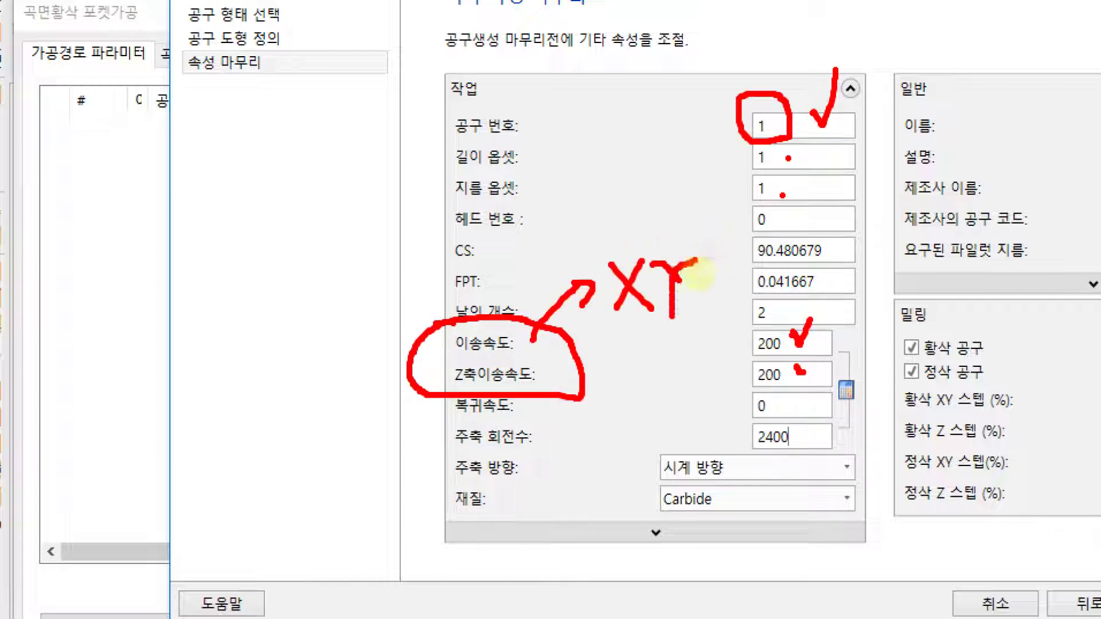
{"action": "left_click", "coordinate": [589, 370]}
{"action": "mouse_move", "coordinate": [570, 375]}
{"action": "left_mouse_down"}
{"action": "mouse_move", "coordinate": [680, 367]}
{"action": "mouse_move", "coordinate": [662, 391]}
{"action": "left_mouse_up"}
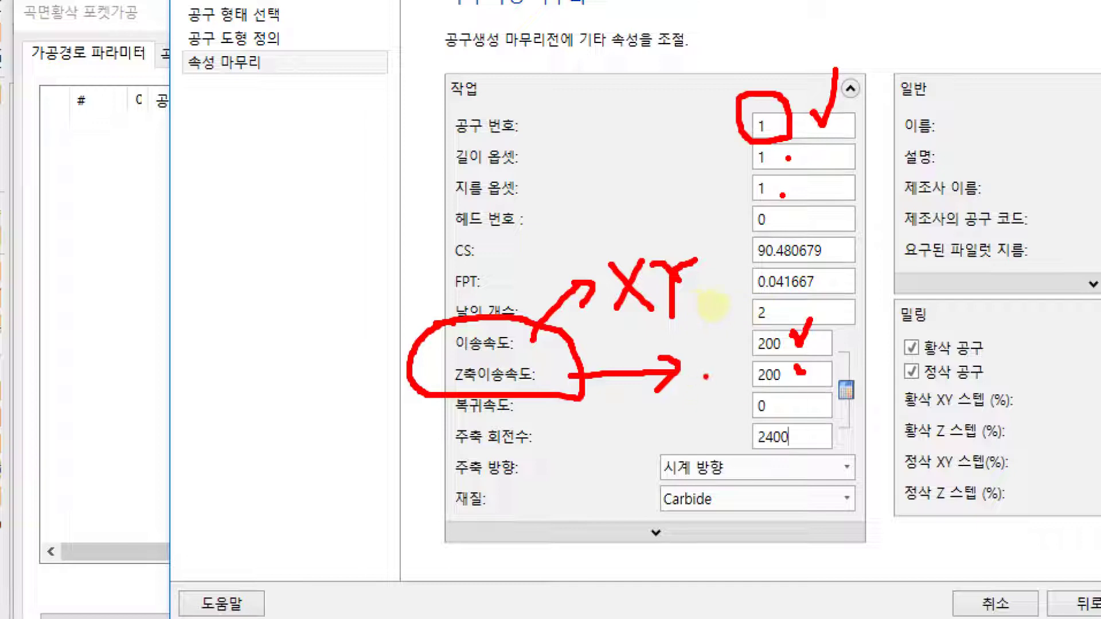
{"action": "mouse_move", "coordinate": [674, 380]}
{"action": "left_mouse_down"}
{"action": "mouse_move", "coordinate": [671, 410]}
{"action": "mouse_move", "coordinate": [712, 412]}
{"action": "mouse_move", "coordinate": [697, 397]}
{"action": "left_mouse_up"}
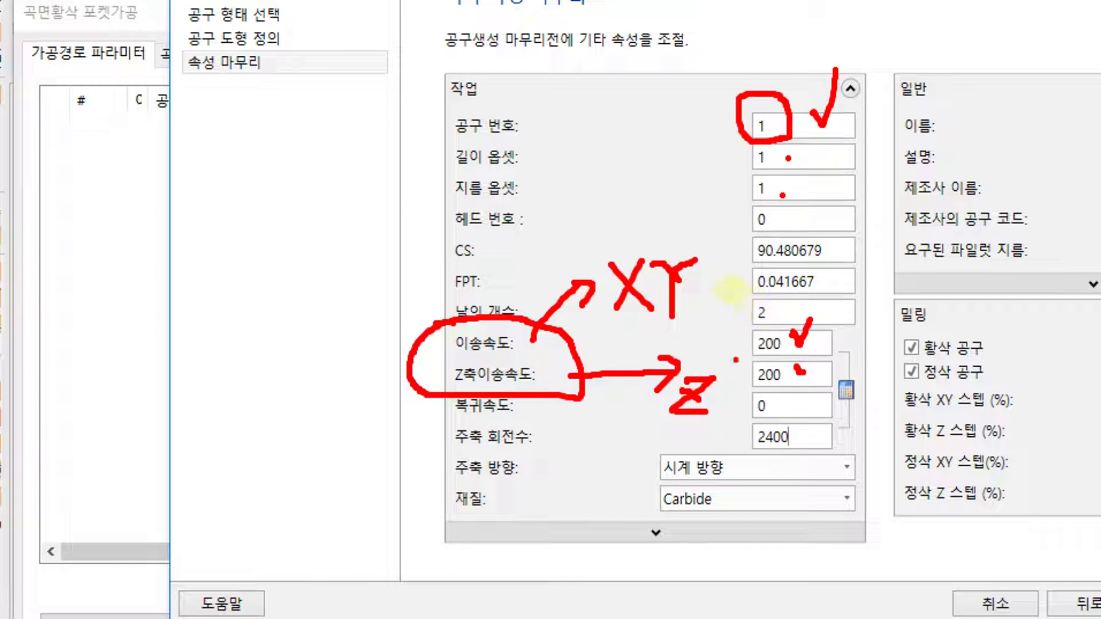
{"action": "left_click_drag", "start_coordinate": [748, 333], "coordinate": [737, 367]}
{"action": "left_click", "coordinate": [736, 382]}
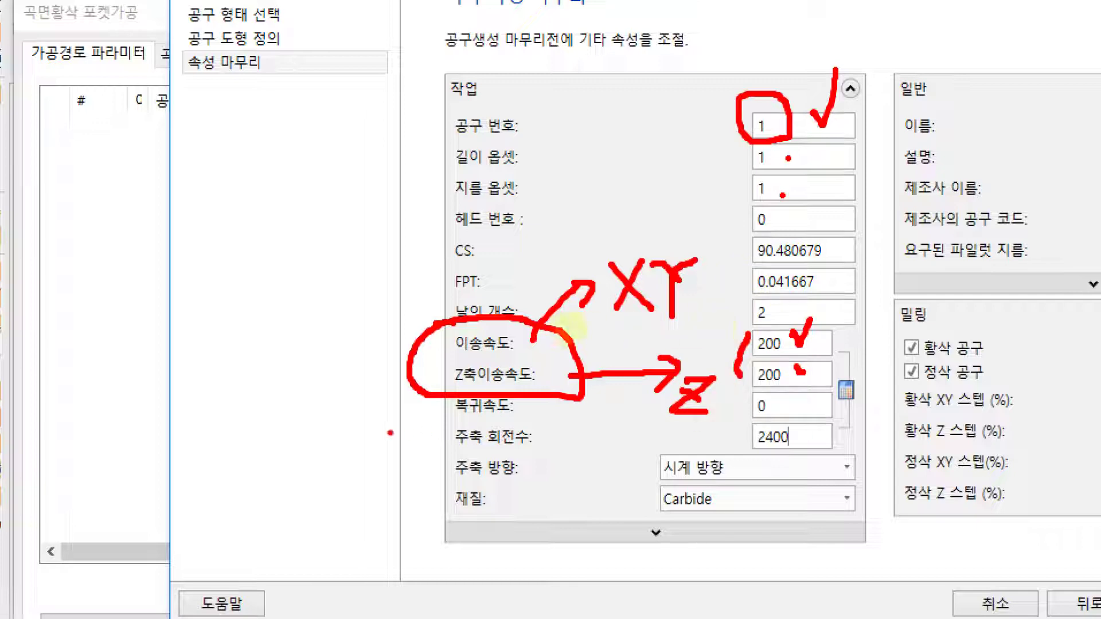
{"action": "mouse_move", "coordinate": [499, 397]}
{"action": "left_mouse_down"}
{"action": "mouse_move", "coordinate": [470, 425]}
{"action": "mouse_move", "coordinate": [500, 419]}
{"action": "left_mouse_up"}
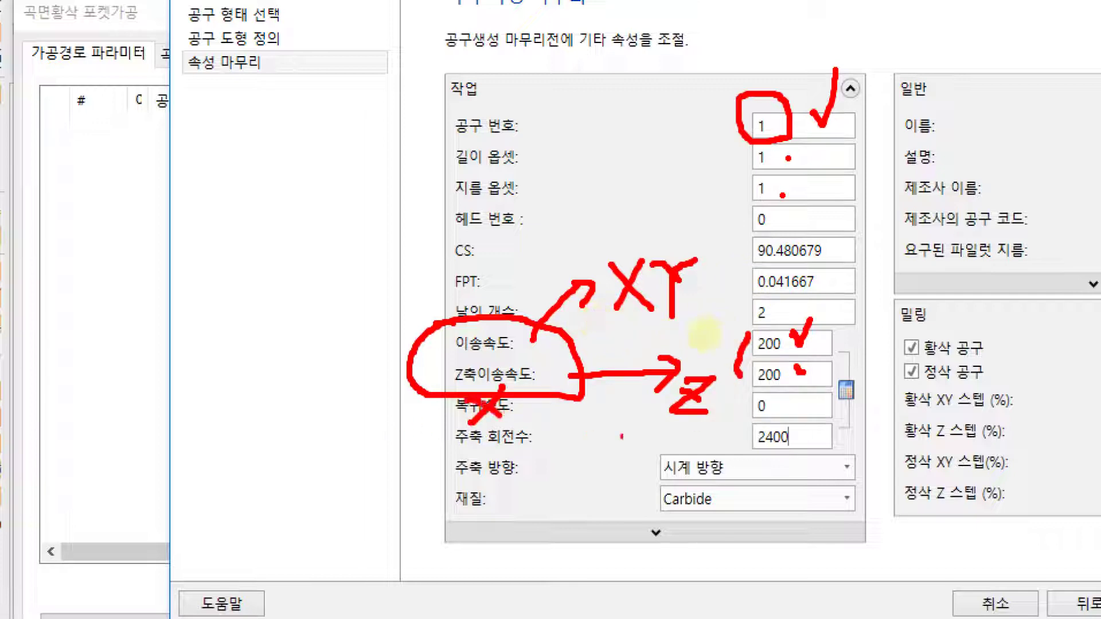
{"action": "left_click_drag", "start_coordinate": [707, 438], "coordinate": [745, 429]}
{"action": "mouse_move", "coordinate": [805, 453]}
{"action": "left_mouse_down"}
{"action": "mouse_move", "coordinate": [737, 444]}
{"action": "mouse_move", "coordinate": [800, 410]}
{"action": "left_mouse_up"}
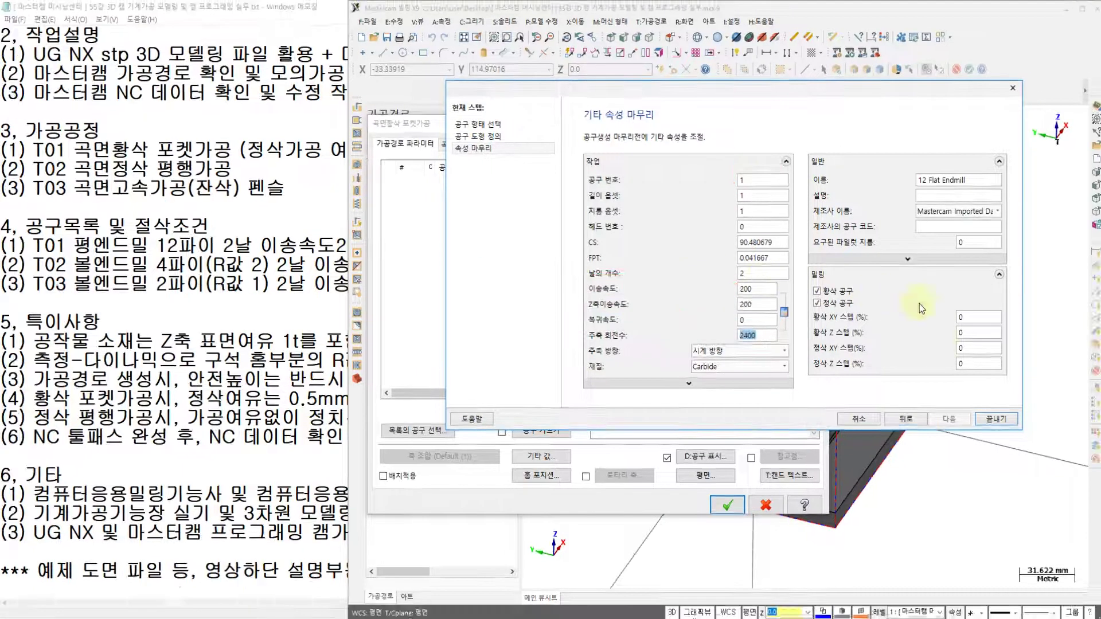
Finish creating the 12 mm flat end mill, accept the tool settings notice, and turn Flood coolant on
{"action": "left_click", "coordinate": [993, 419]}
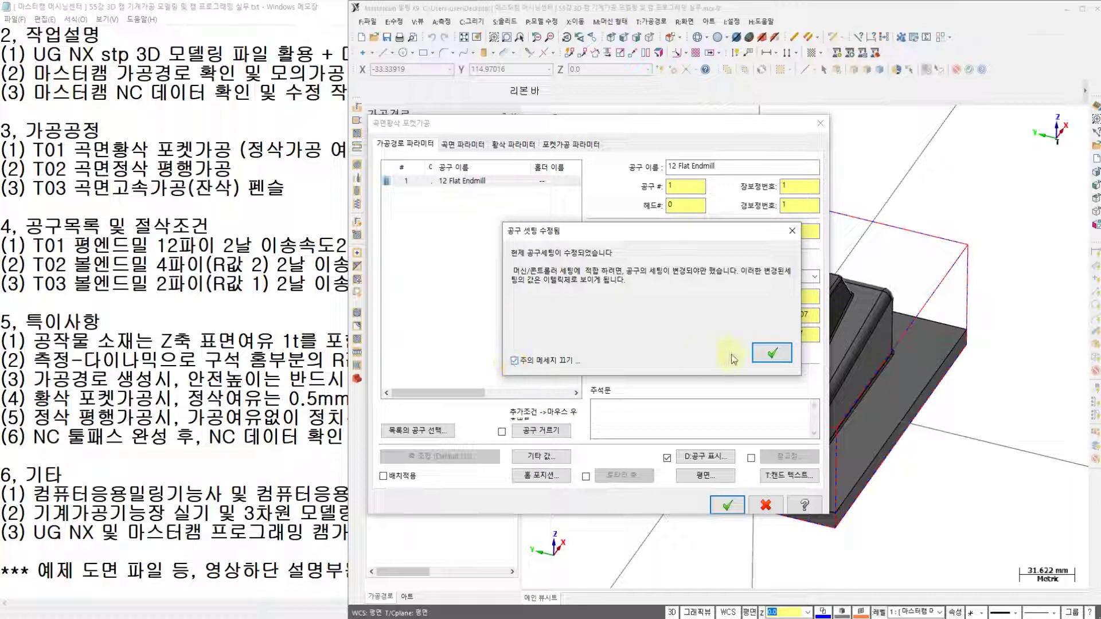
{"action": "left_click", "coordinate": [764, 353]}
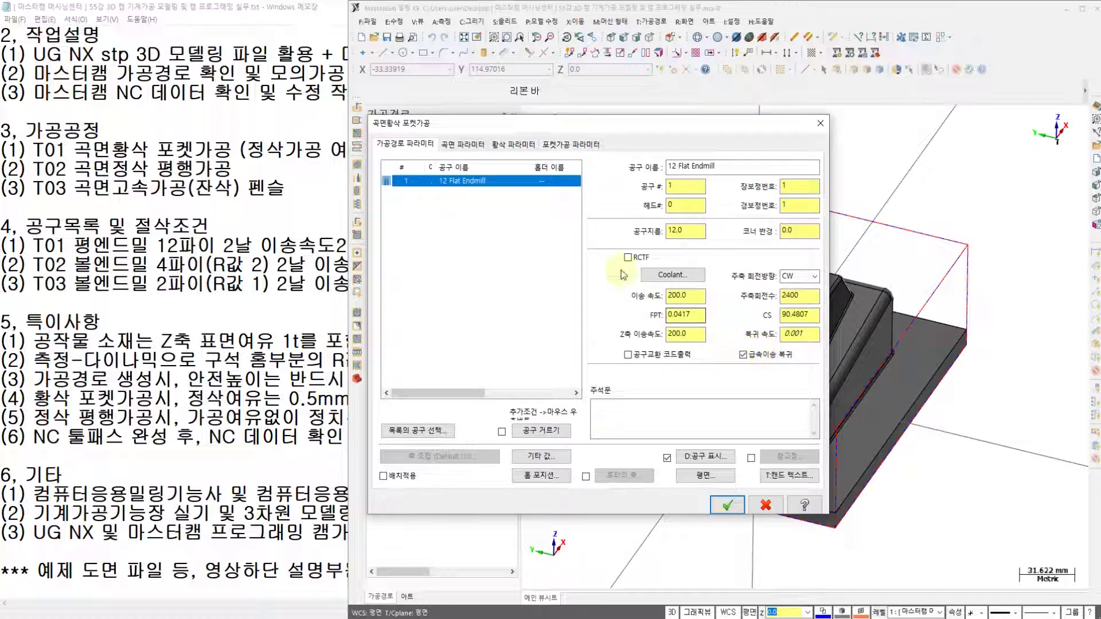
{"action": "left_click", "coordinate": [678, 276]}
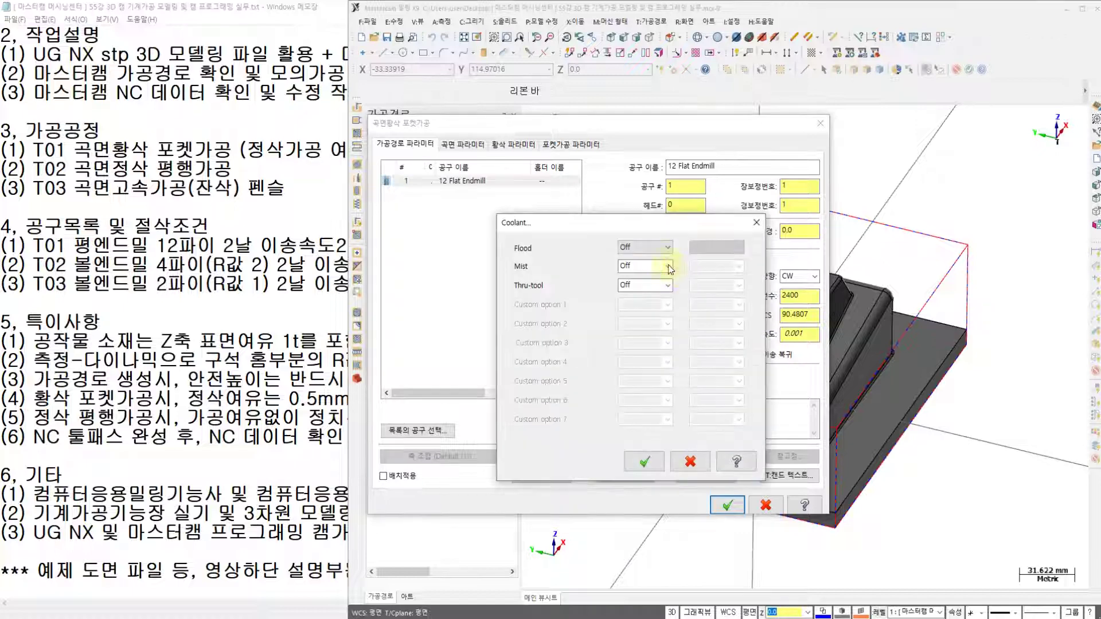
{"action": "left_click", "coordinate": [628, 247]}
{"action": "left_click", "coordinate": [634, 257]}
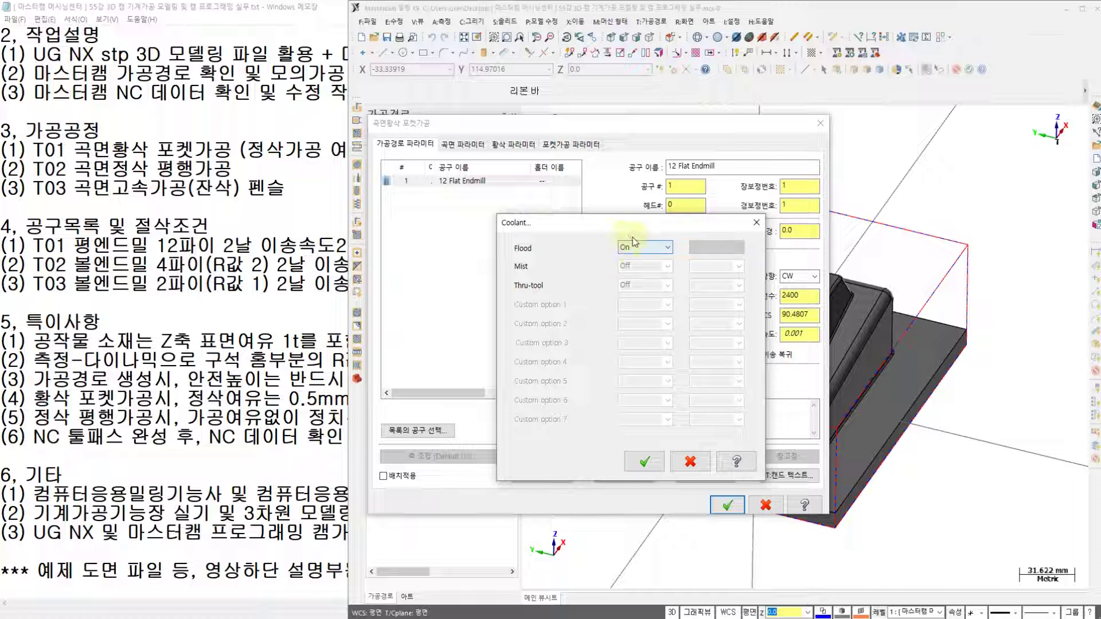
{"action": "left_click", "coordinate": [645, 462]}
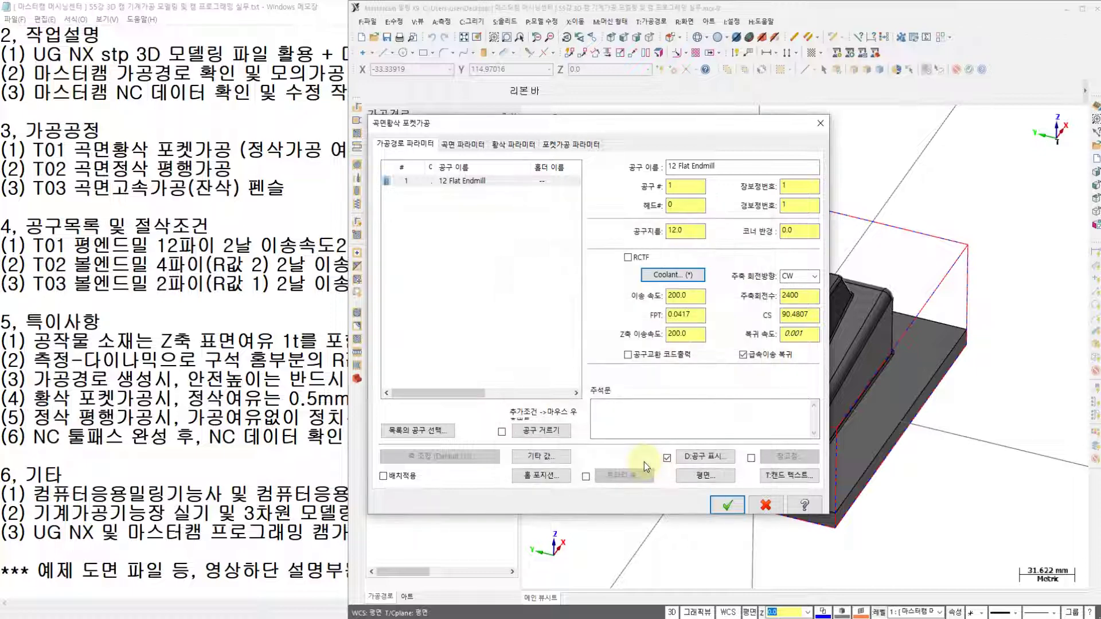
Open the roughing operation's surface parameters, review the clearance height instruction in the Notepad work notes, and return to Mastercam
{"action": "left_click", "coordinate": [462, 145]}
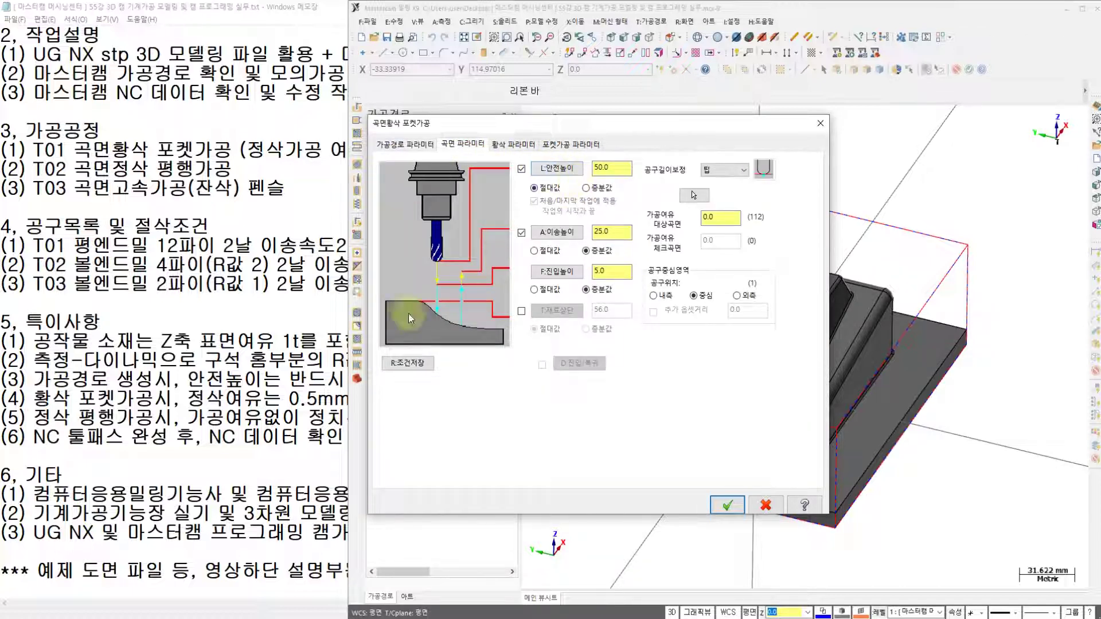
{"action": "left_click", "coordinate": [353, 380]}
{"action": "left_click_drag", "start_coordinate": [352, 379], "coordinate": [453, 376]}
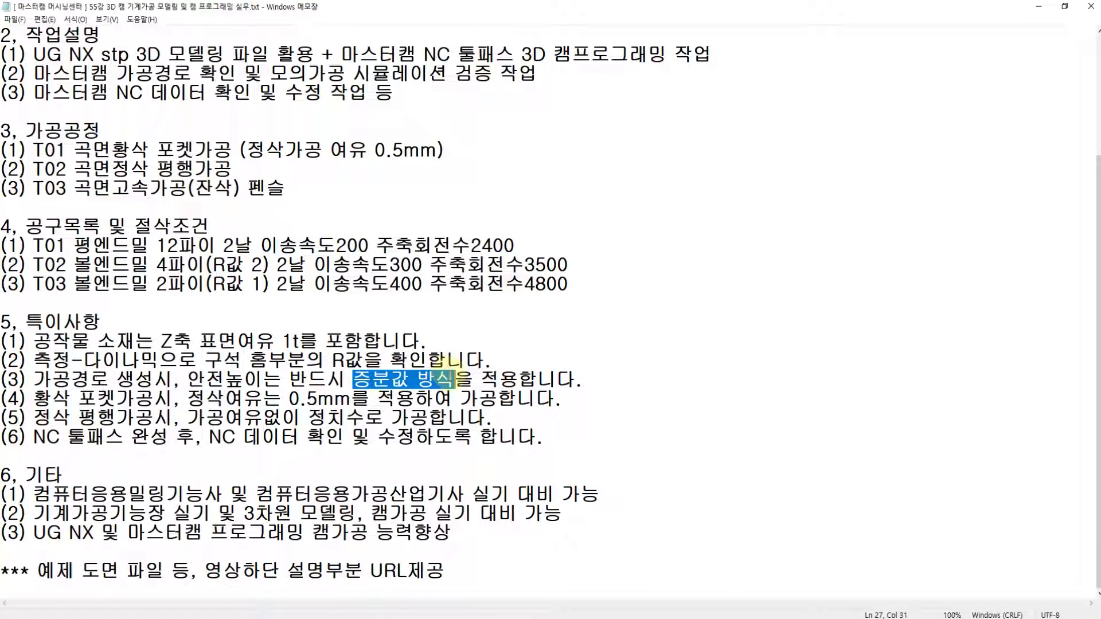
{"action": "left_click", "coordinate": [498, 617]}
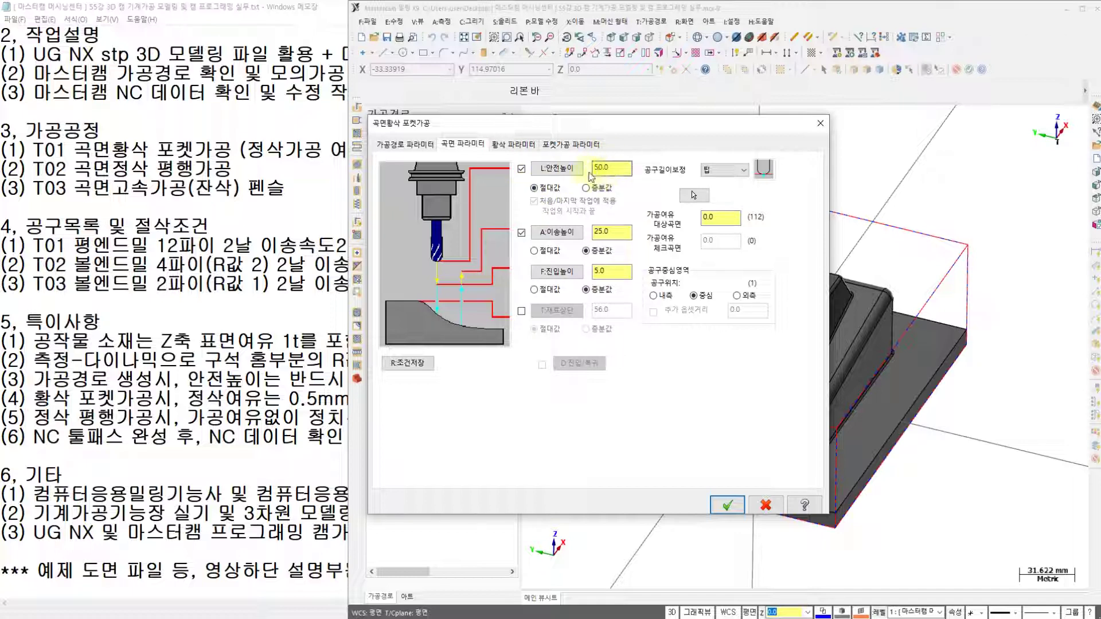
Set the stock to leave on the drive surfaces to 0.5 mm in the pocket roughing surface parameters
{"action": "left_click_drag", "start_coordinate": [609, 127], "coordinate": [491, 196]}
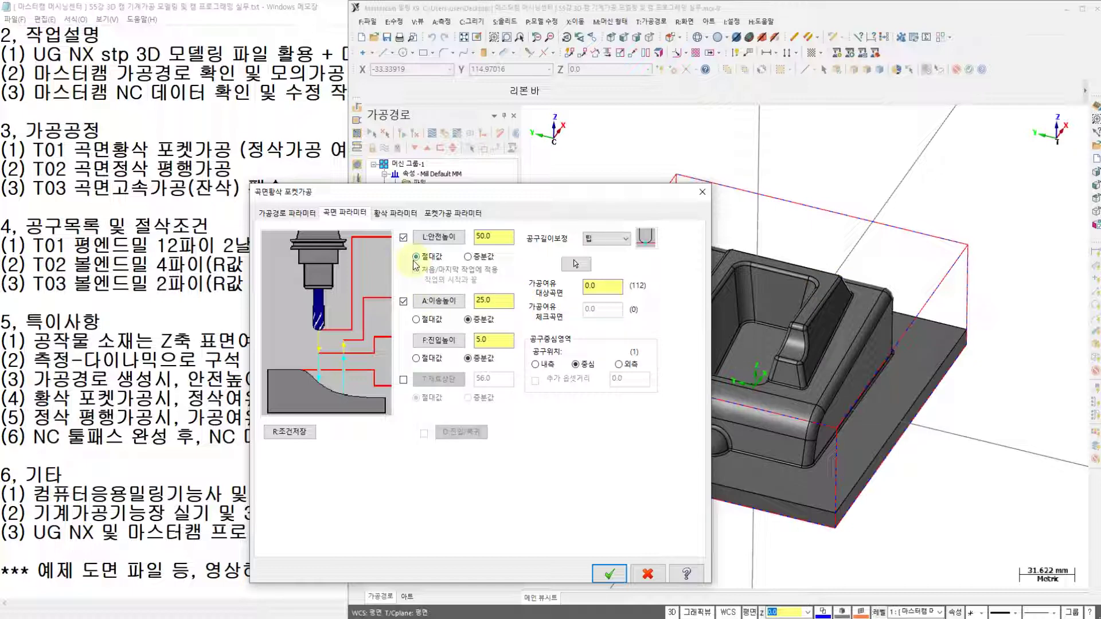
{"action": "double_click", "coordinate": [590, 286]}
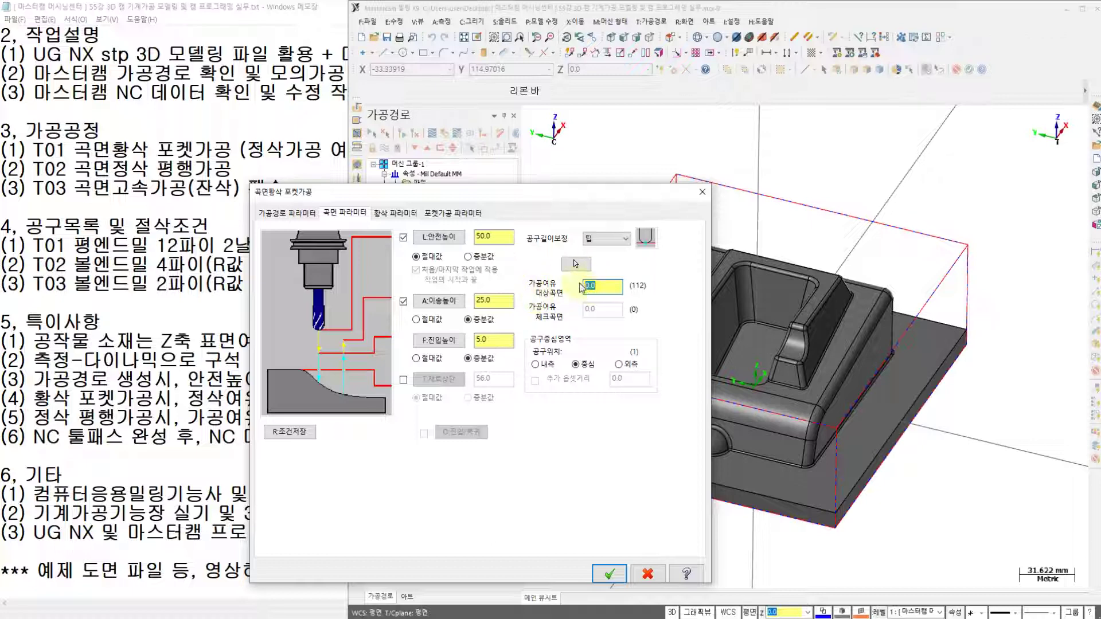
{"action": "type", "text": "0.5"}
Set the roughing maximum Z stepdown to 5.0 and enable plunging from outside the tool containment boundary
{"action": "left_click", "coordinate": [388, 213]}
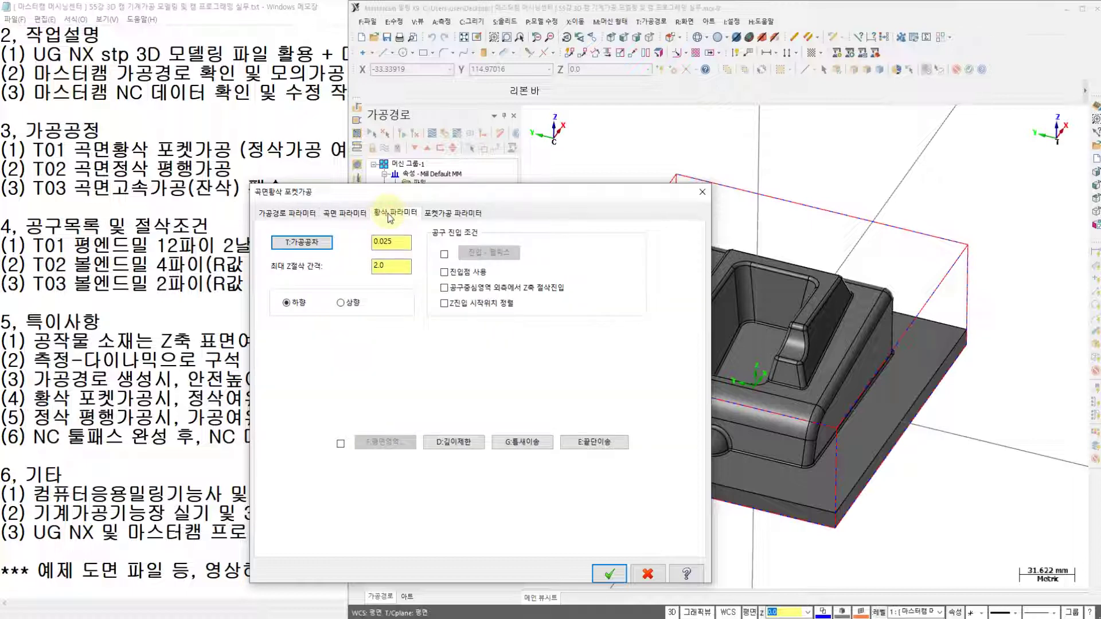
{"action": "double_click", "coordinate": [398, 265]}
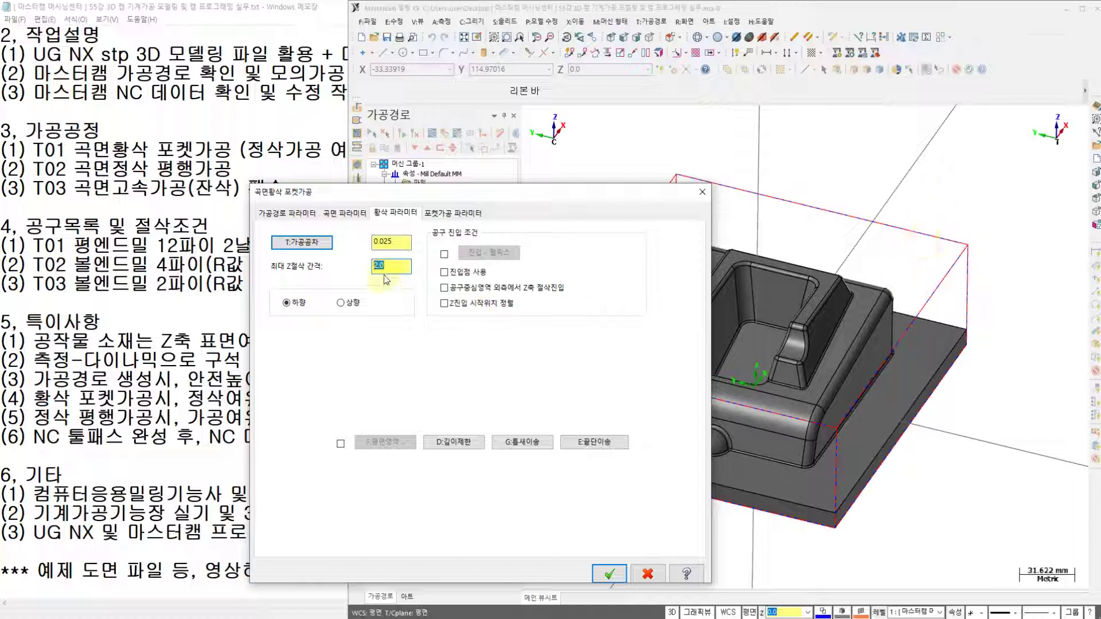
{"action": "type", "text": "5.0"}
{"action": "left_click", "coordinate": [444, 288]}
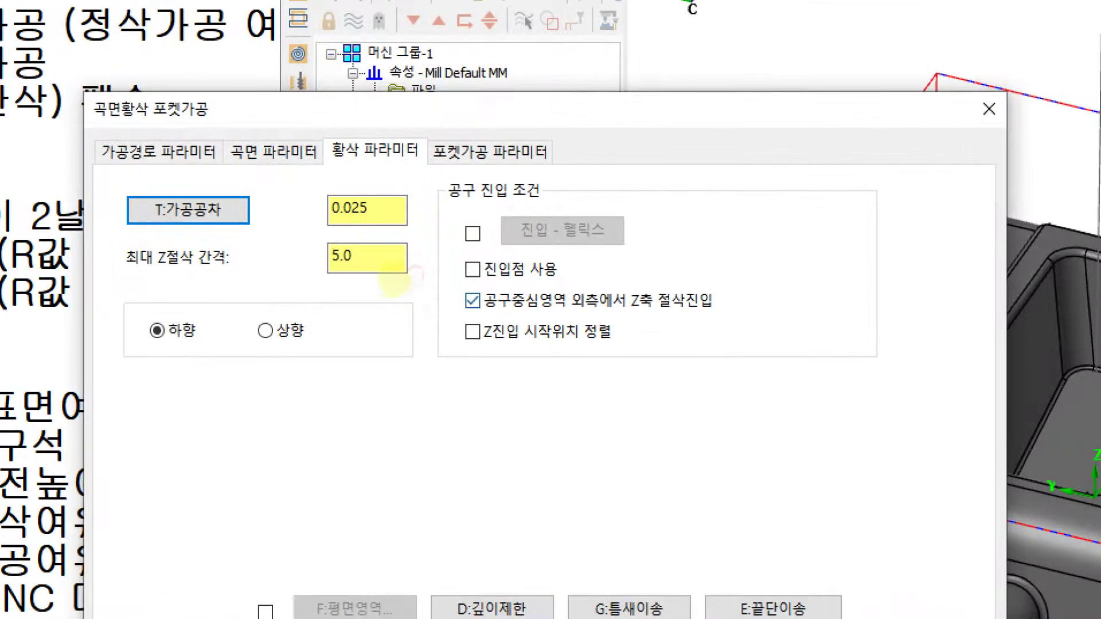
{"action": "mouse_move", "coordinate": [395, 281]}
{"action": "left_mouse_down"}
{"action": "mouse_move", "coordinate": [368, 281]}
{"action": "mouse_move", "coordinate": [354, 261]}
{"action": "mouse_move", "coordinate": [396, 269]}
{"action": "mouse_move", "coordinate": [284, 276]}
{"action": "mouse_move", "coordinate": [335, 229]}
{"action": "left_mouse_up"}
{"action": "left_click", "coordinate": [492, 312]}
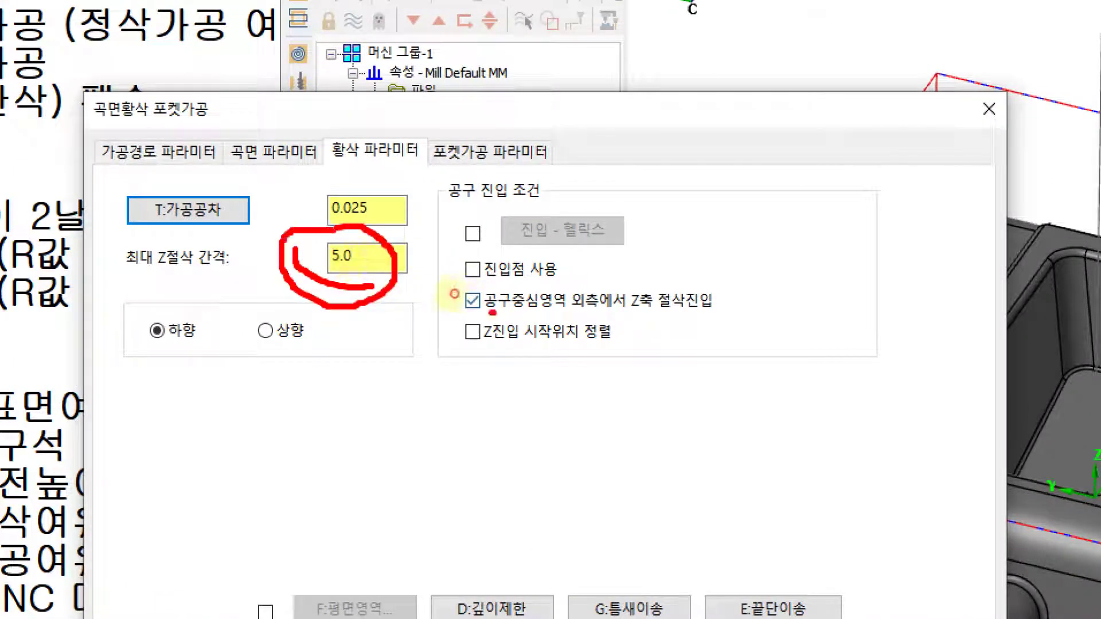
{"action": "mouse_move", "coordinate": [487, 321]}
{"action": "left_mouse_down"}
{"action": "mouse_move", "coordinate": [442, 299]}
{"action": "mouse_move", "coordinate": [486, 280]}
{"action": "mouse_move", "coordinate": [494, 318]}
{"action": "mouse_move", "coordinate": [613, 315]}
{"action": "mouse_move", "coordinate": [603, 273]}
{"action": "mouse_move", "coordinate": [559, 317]}
{"action": "left_mouse_up"}
{"action": "key", "text": "ctrl+z"}
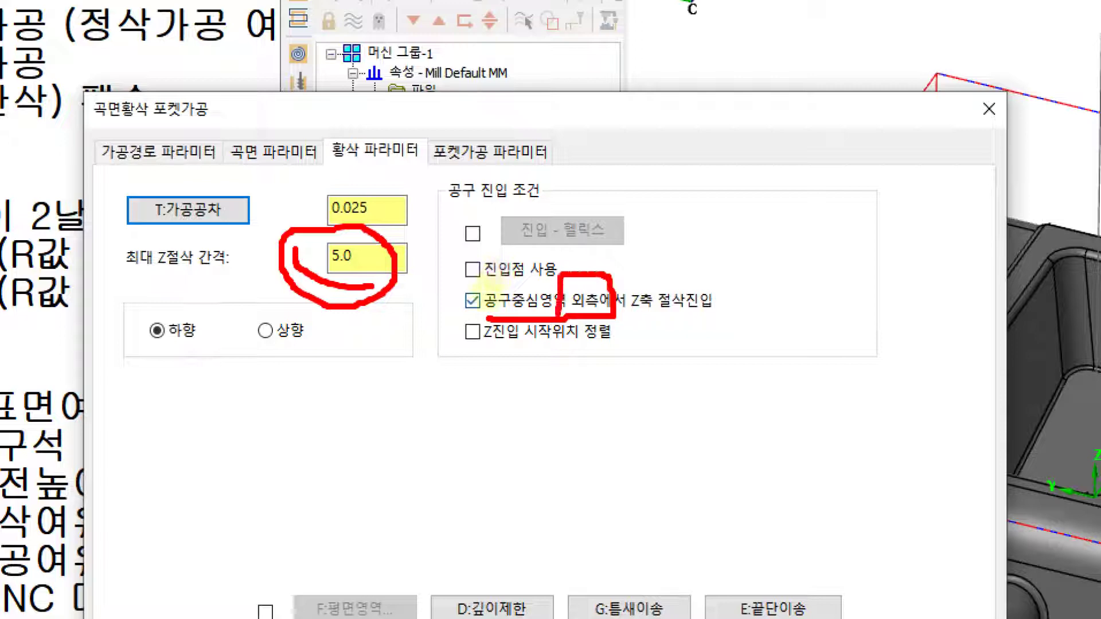
{"action": "mouse_move", "coordinate": [1051, 153]}
{"action": "left_mouse_down"}
{"action": "mouse_move", "coordinate": [872, 229]}
{"action": "mouse_move", "coordinate": [917, 253]}
{"action": "left_mouse_up"}
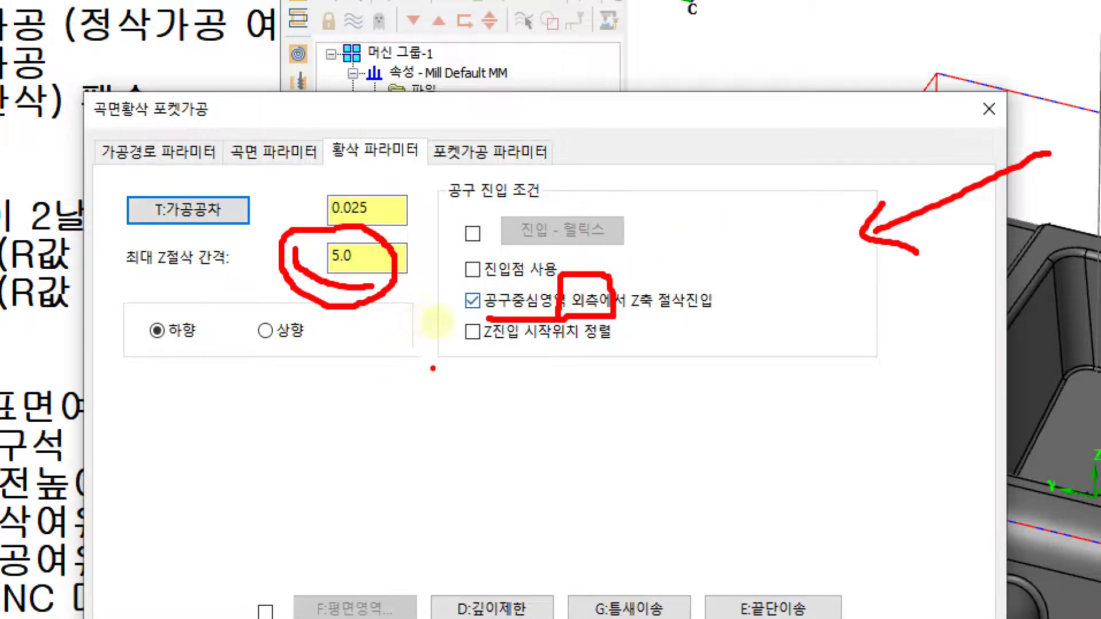
{"action": "key", "text": "Escape"}
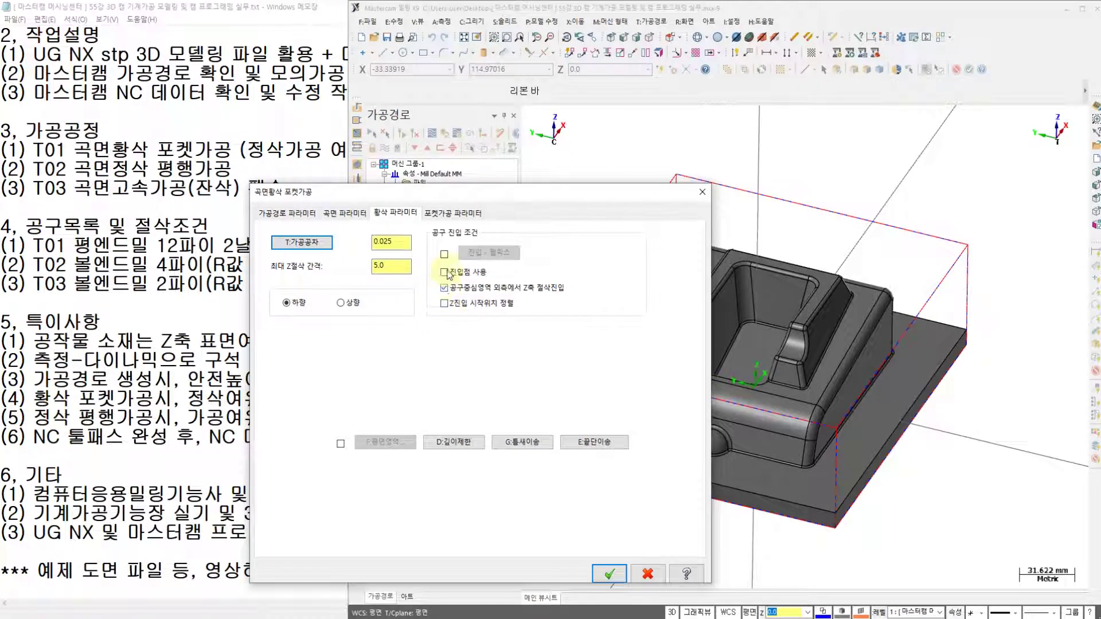
Check the pocket parameters with the high speed cutting method and generate the surface rough pocket toolpath
{"action": "left_click", "coordinate": [449, 215]}
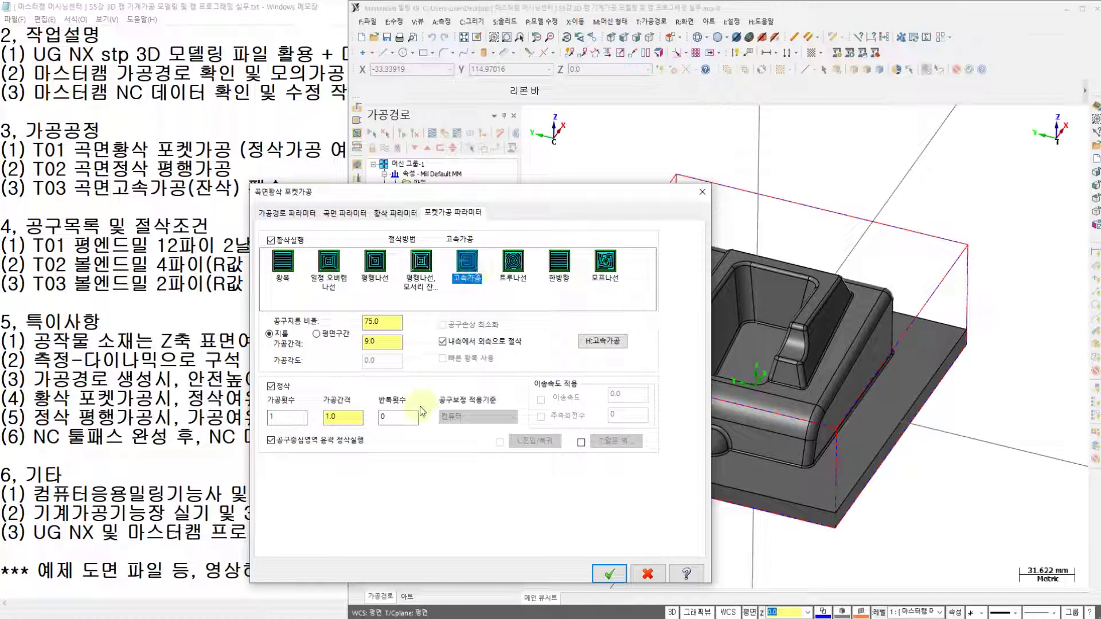
{"action": "left_click", "coordinate": [609, 573]}
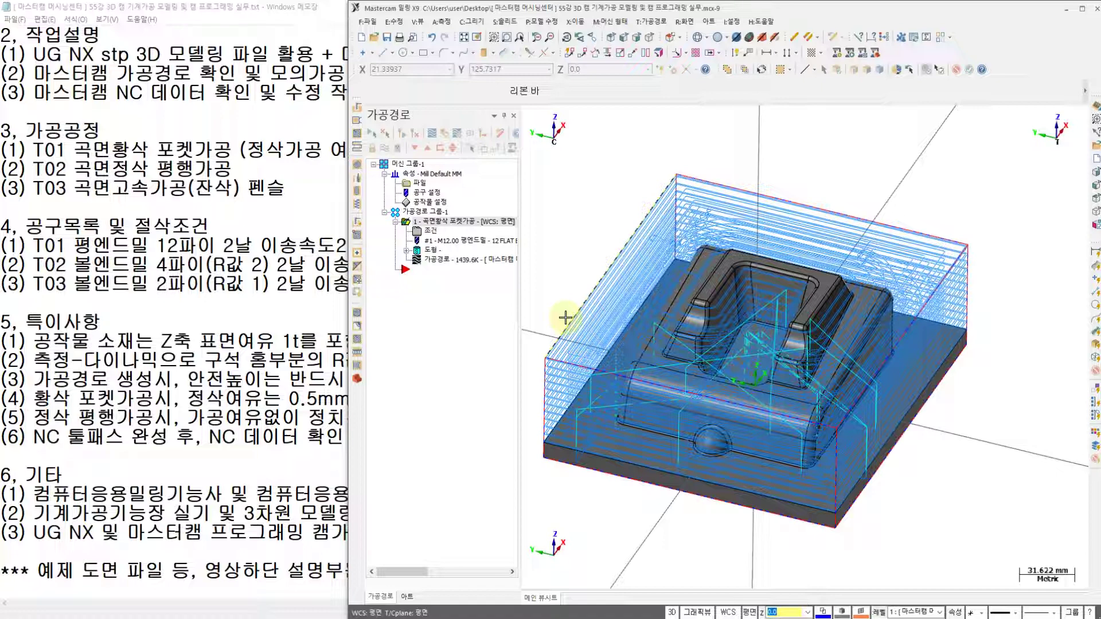
Inspect the rough pocket toolpath on the model, play its backplot, and close the backplot
{"action": "scroll", "coordinate": [610, 315], "scroll_direction": "up", "scroll_amount": 1}
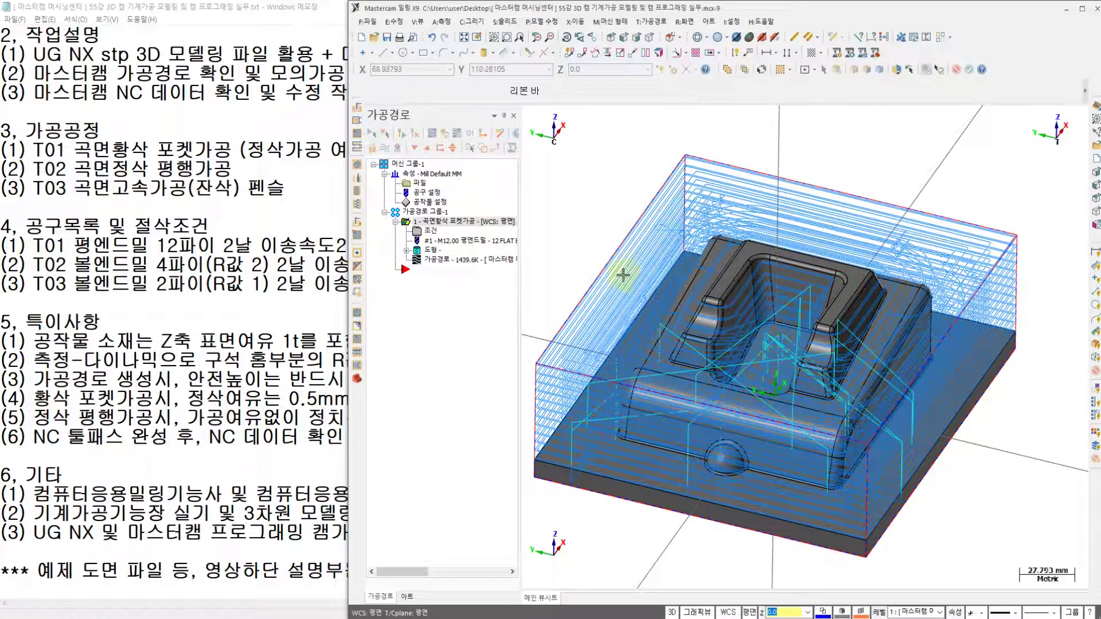
{"action": "mouse_move", "coordinate": [623, 275]}
{"action": "middle_mouse_down"}
{"action": "mouse_move", "coordinate": [624, 226]}
{"action": "mouse_move", "coordinate": [604, 239]}
{"action": "mouse_move", "coordinate": [602, 270]}
{"action": "middle_mouse_up"}
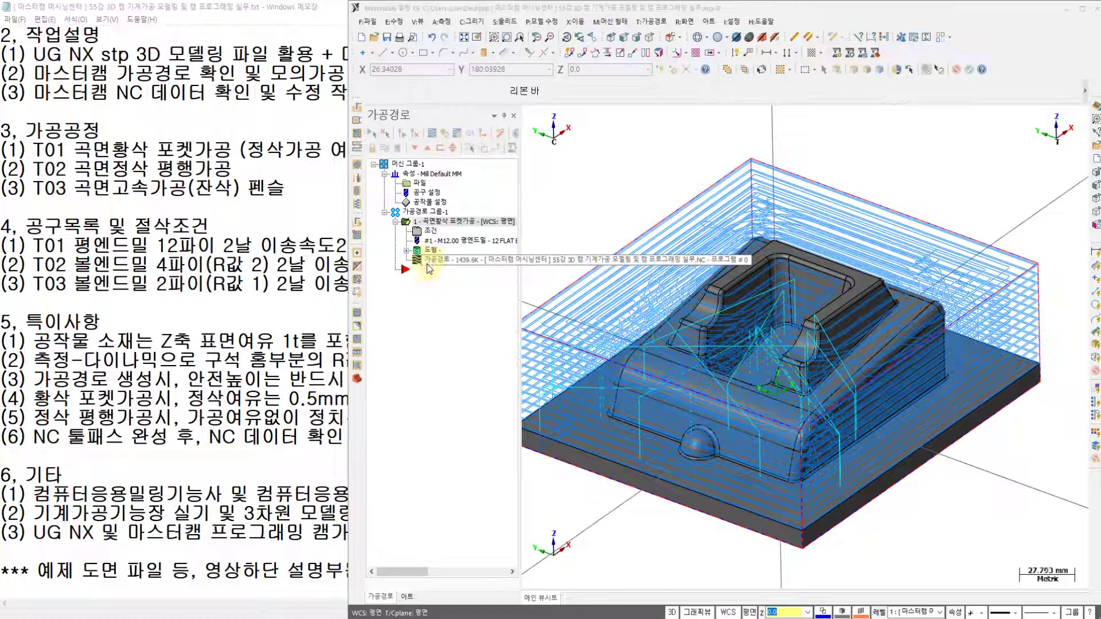
{"action": "left_click", "coordinate": [432, 133]}
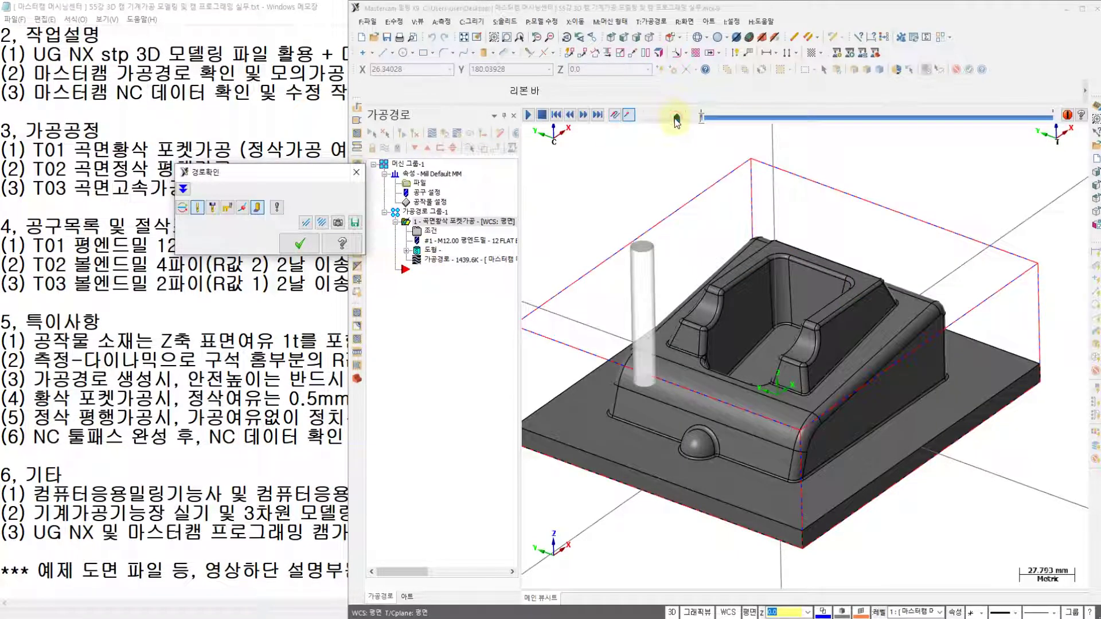
{"action": "left_click_drag", "start_coordinate": [676, 120], "coordinate": [685, 121]}
{"action": "left_click", "coordinate": [527, 117]}
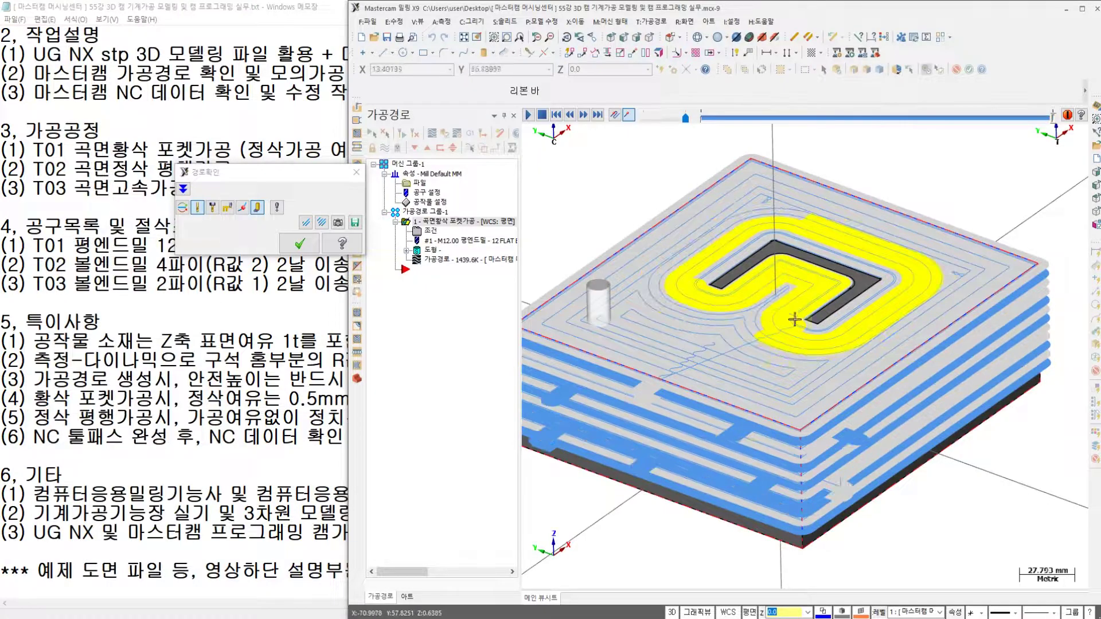
{"action": "middle_click_drag", "start_coordinate": [807, 321], "coordinate": [656, 285]}
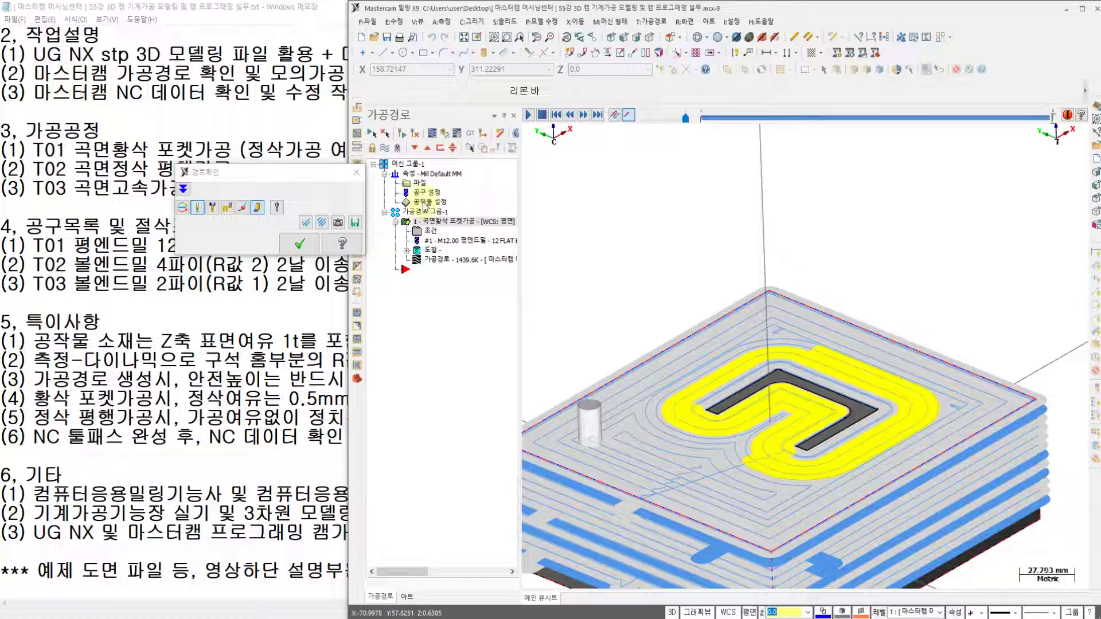
{"action": "middle_click_drag", "start_coordinate": [605, 273], "coordinate": [601, 195]}
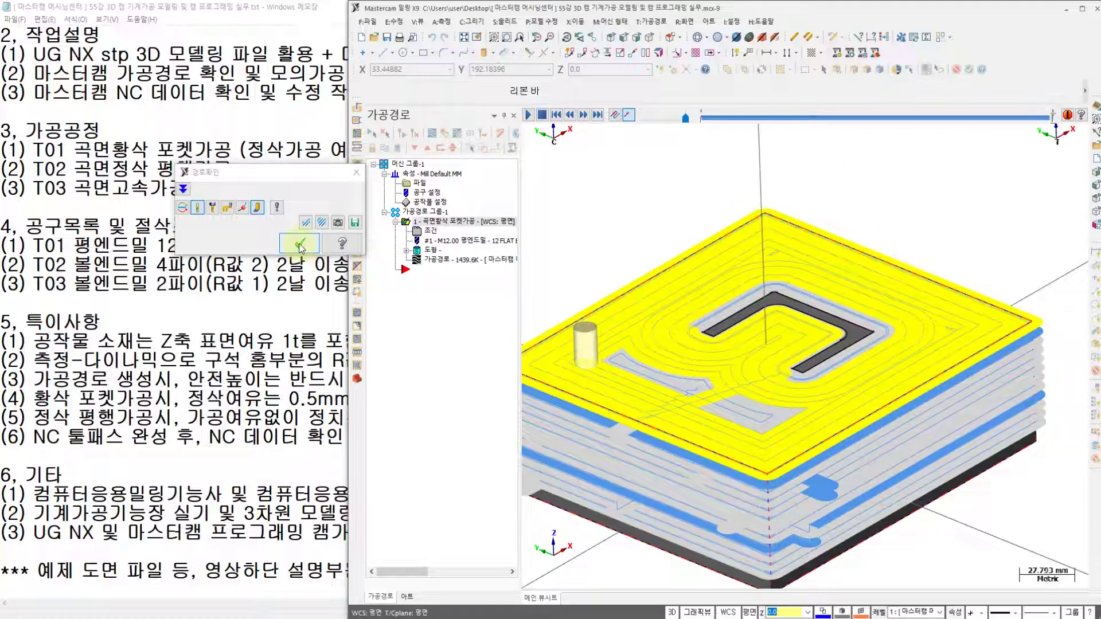
{"action": "left_click", "coordinate": [299, 245]}
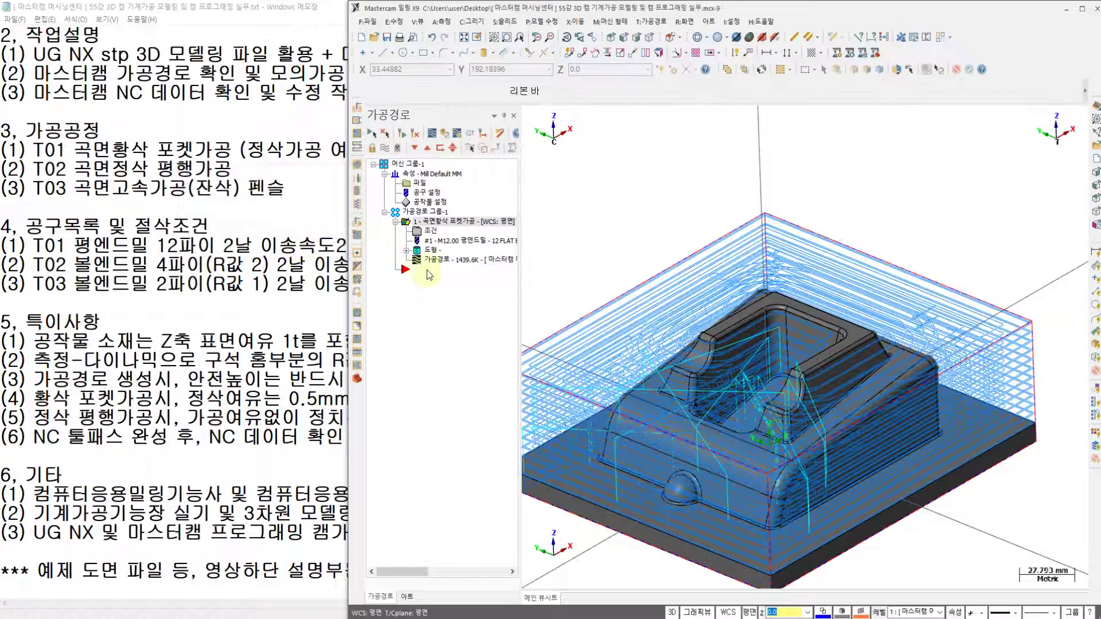
Simulate the rough pocket toolpath on the stock in verify mode and play it to the end, varying the playback speed
{"action": "left_click", "coordinate": [444, 135]}
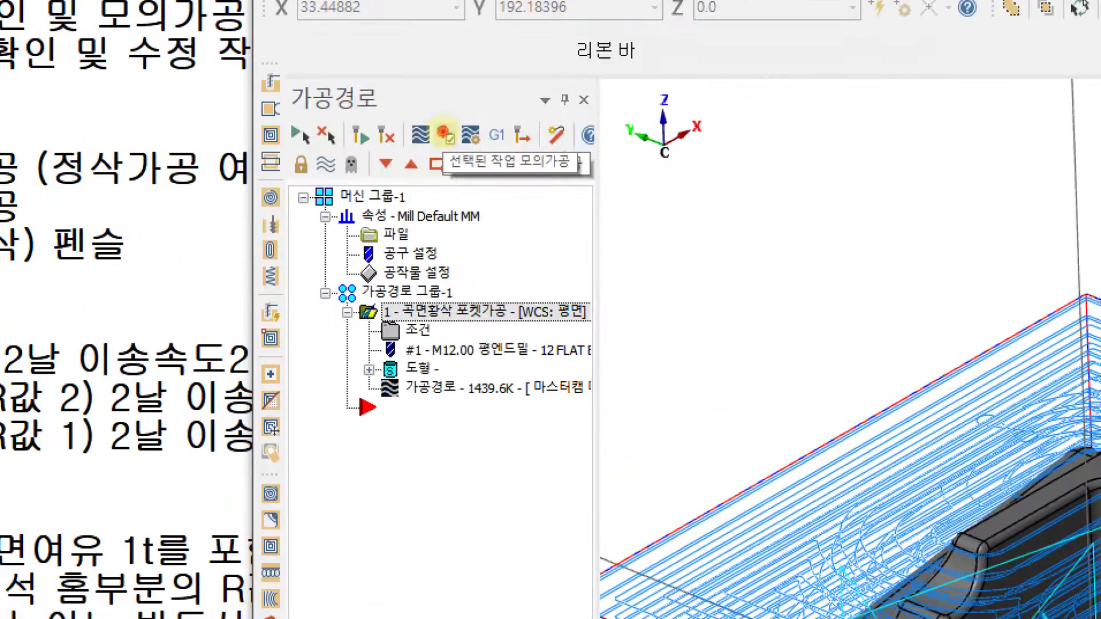
{"action": "mouse_move", "coordinate": [442, 156]}
{"action": "left_mouse_down"}
{"action": "mouse_move", "coordinate": [425, 109]}
{"action": "mouse_move", "coordinate": [466, 141]}
{"action": "mouse_move", "coordinate": [450, 161]}
{"action": "left_mouse_up"}
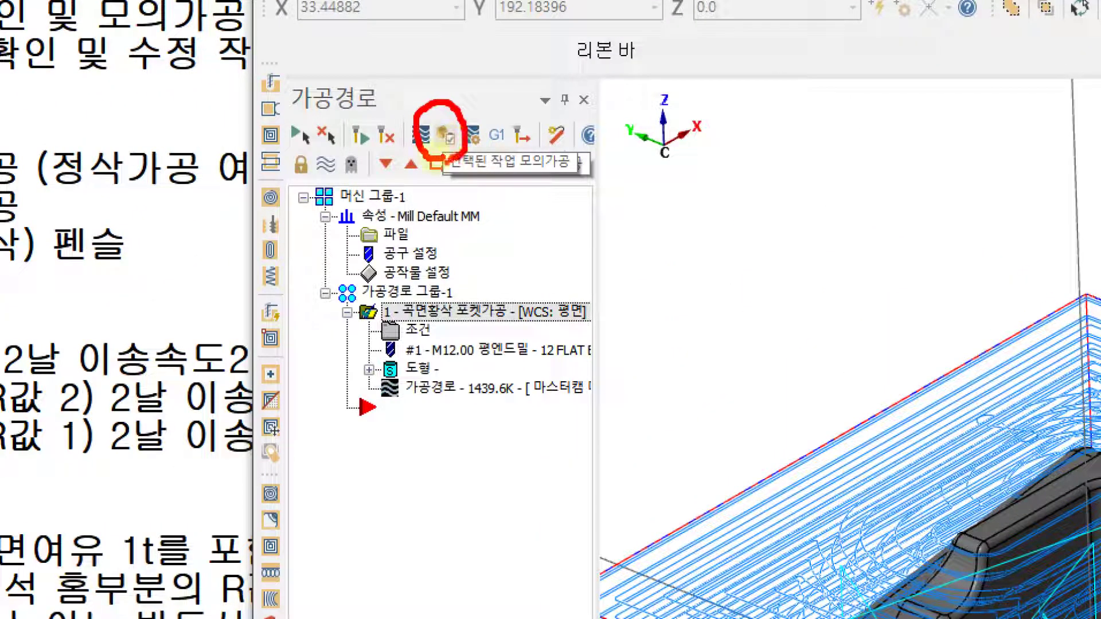
{"action": "mouse_move", "coordinate": [382, 333]}
{"action": "left_mouse_down"}
{"action": "mouse_move", "coordinate": [347, 329]}
{"action": "mouse_move", "coordinate": [376, 288]}
{"action": "left_mouse_up"}
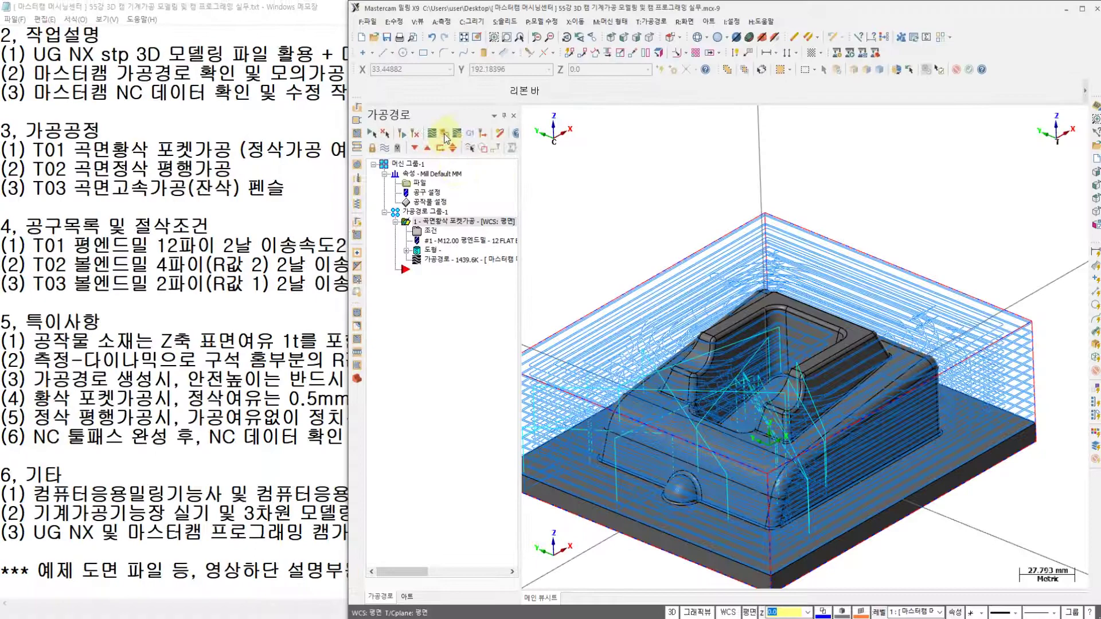
{"action": "left_click", "coordinate": [445, 134]}
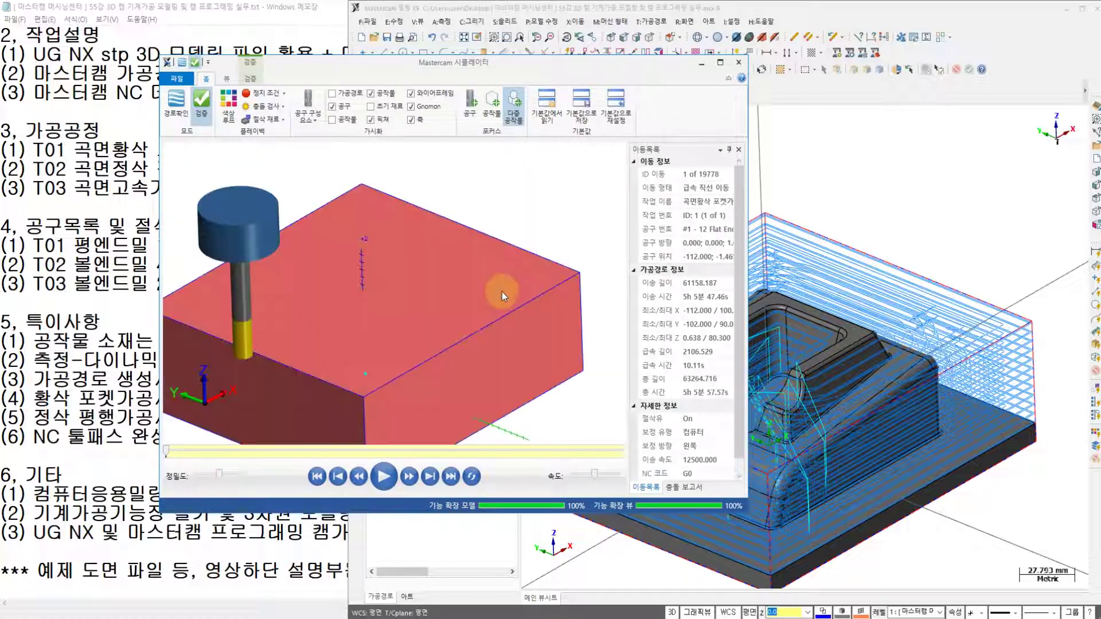
{"action": "scroll", "coordinate": [474, 272], "scroll_direction": "down", "scroll_amount": 2}
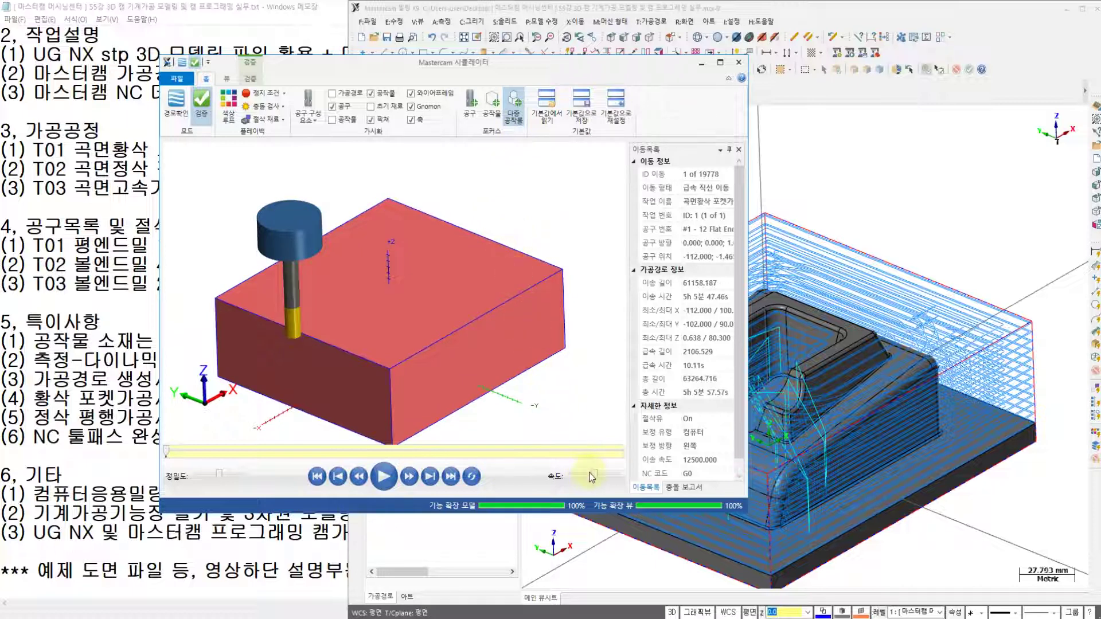
{"action": "left_click_drag", "start_coordinate": [598, 477], "coordinate": [621, 479]}
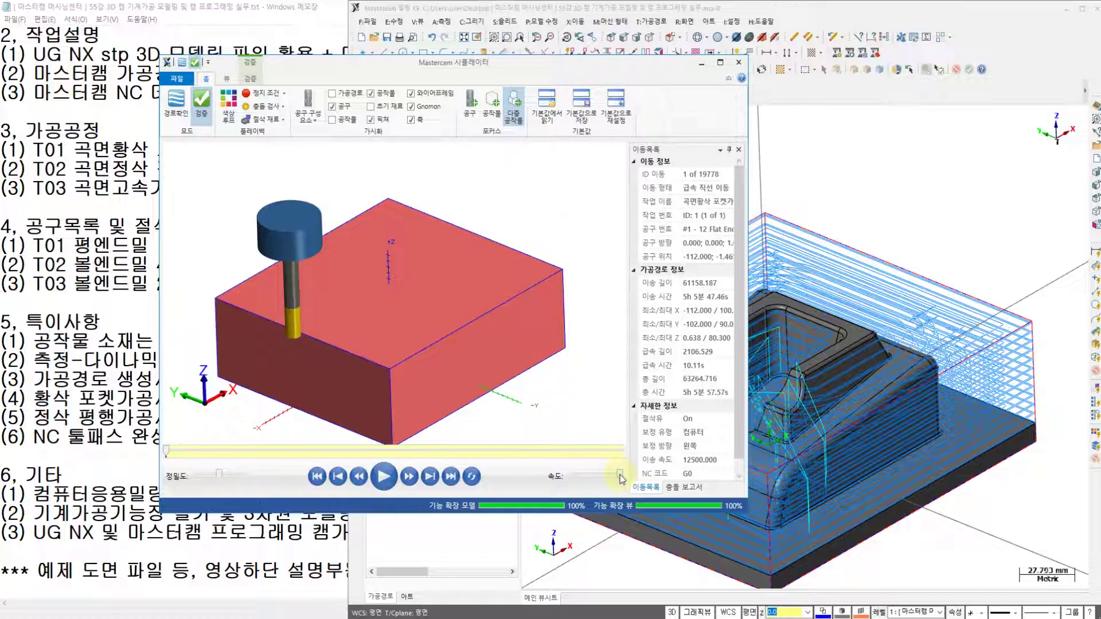
{"action": "left_click", "coordinate": [381, 481]}
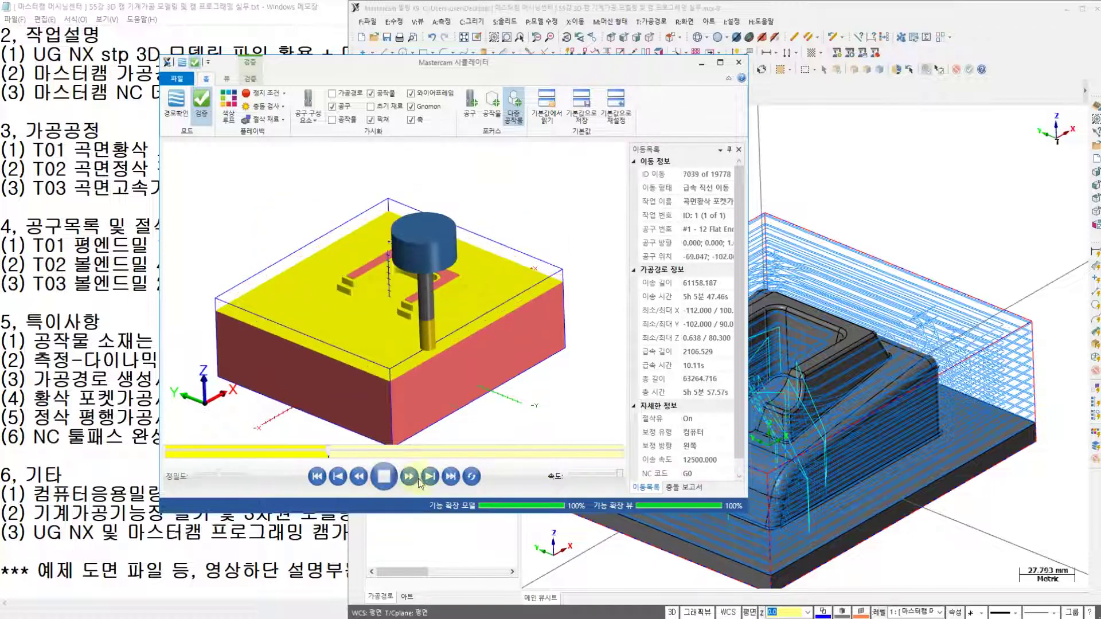
{"action": "left_click", "coordinate": [571, 474]}
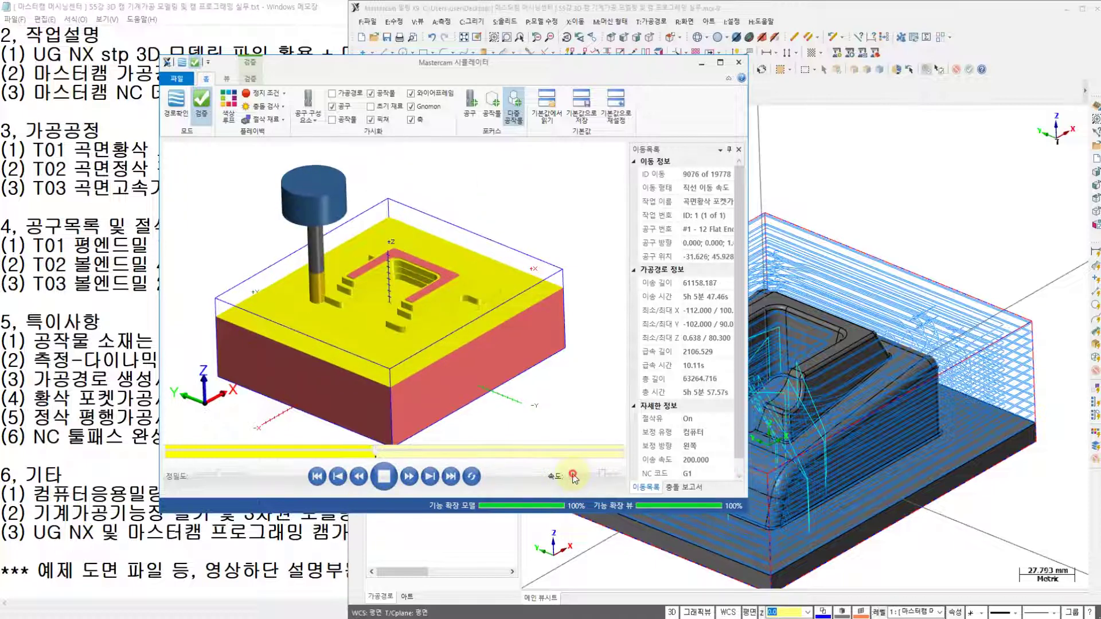
{"action": "left_click", "coordinate": [573, 475]}
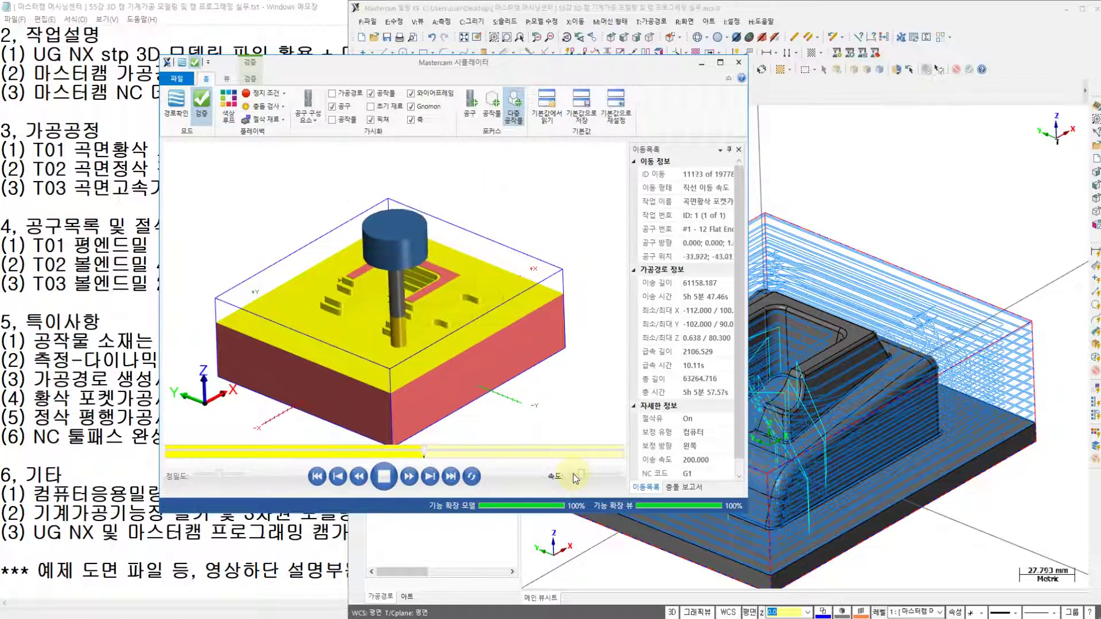
{"action": "left_click_drag", "start_coordinate": [575, 473], "coordinate": [621, 473]}
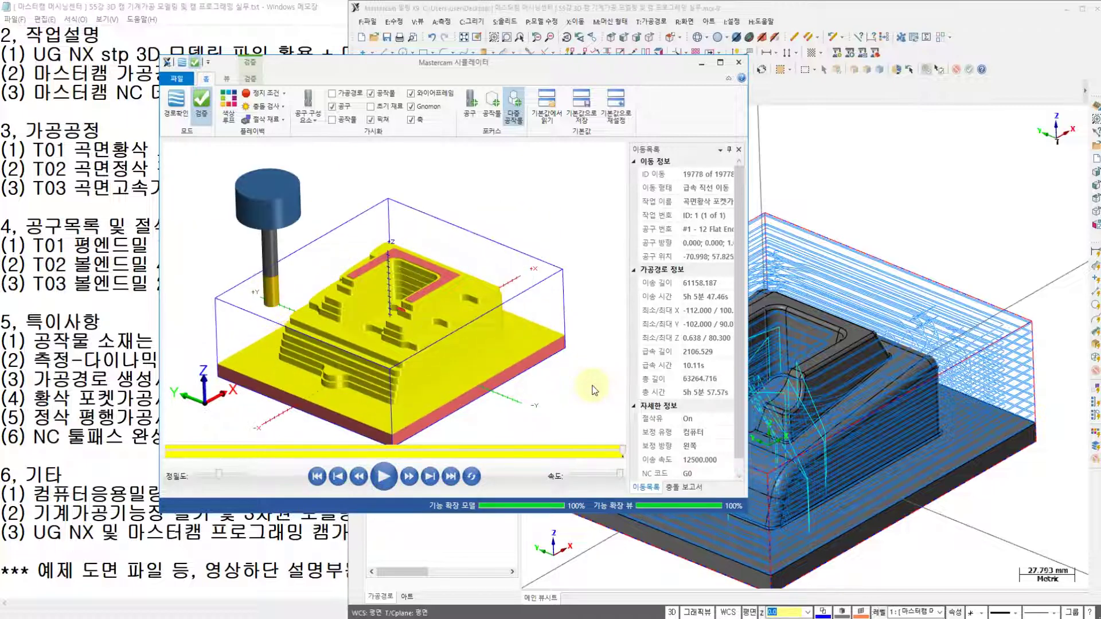
Examine the simulated roughing result up close, especially the red area on the stepped edge beside the pocket opening, and close the simulator
{"action": "scroll", "coordinate": [440, 307], "scroll_direction": "up", "scroll_amount": 3}
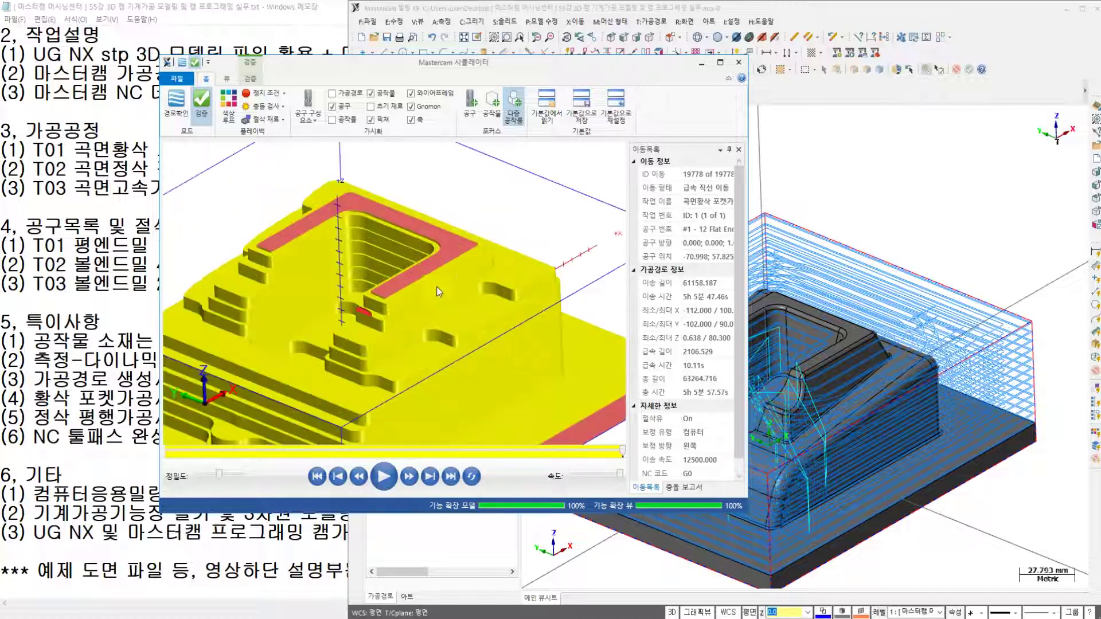
{"action": "scroll", "coordinate": [452, 221], "scroll_direction": "up", "scroll_amount": 2}
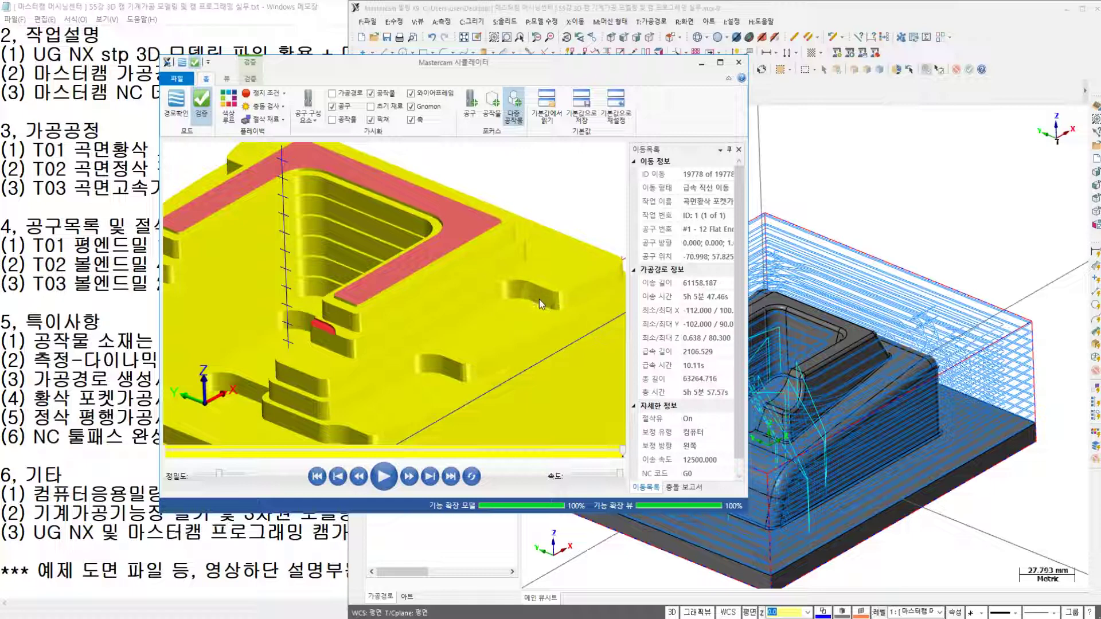
{"action": "scroll", "coordinate": [543, 259], "scroll_direction": "down", "scroll_amount": 2}
{"action": "scroll", "coordinate": [460, 300], "scroll_direction": "down", "scroll_amount": 1}
{"action": "scroll", "coordinate": [387, 342], "scroll_direction": "up", "scroll_amount": 2}
{"action": "scroll", "coordinate": [397, 311], "scroll_direction": "up", "scroll_amount": 1}
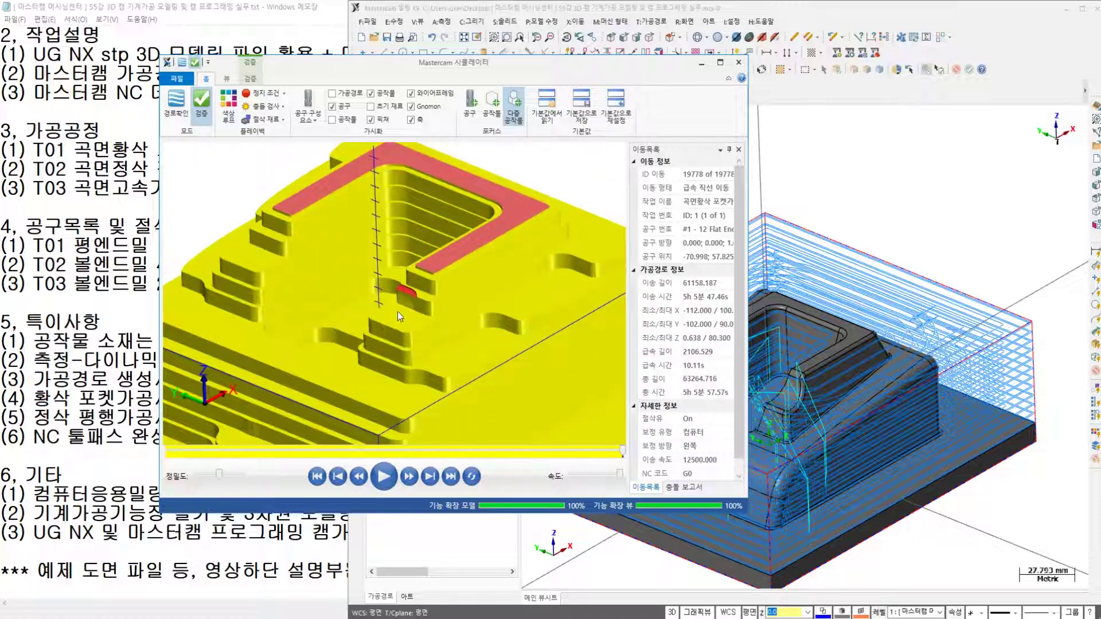
{"action": "scroll", "coordinate": [415, 267], "scroll_direction": "up", "scroll_amount": 1}
{"action": "scroll", "coordinate": [411, 242], "scroll_direction": "up", "scroll_amount": 1}
{"action": "scroll", "coordinate": [416, 229], "scroll_direction": "up", "scroll_amount": 1}
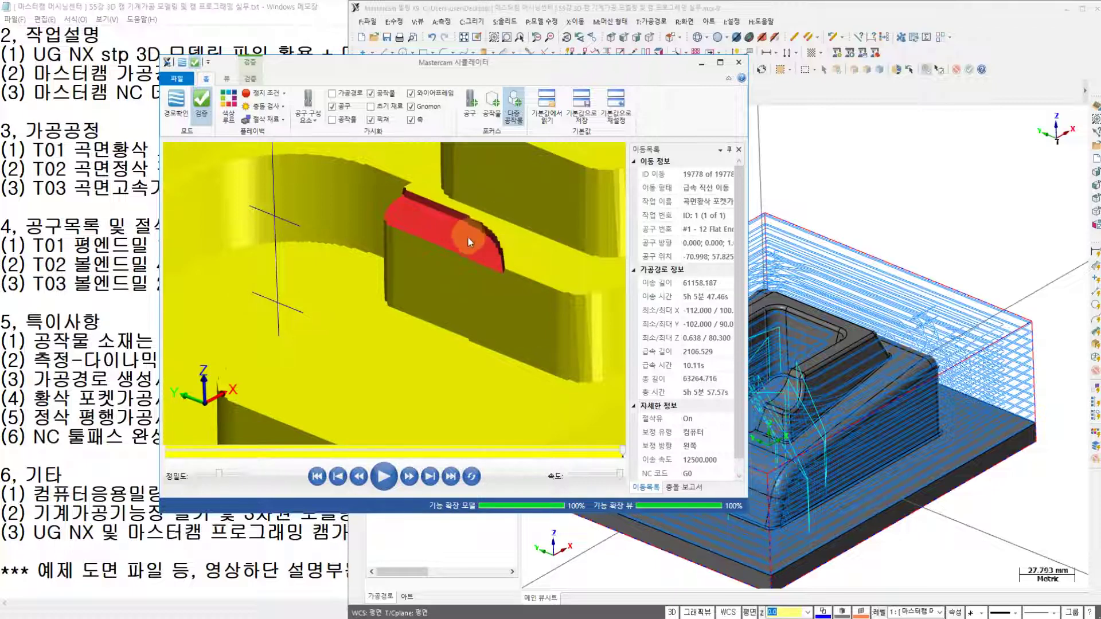
{"action": "scroll", "coordinate": [468, 237], "scroll_direction": "down", "scroll_amount": 2}
{"action": "middle_click_drag", "start_coordinate": [468, 237], "coordinate": [421, 289]}
{"action": "scroll", "coordinate": [424, 287], "scroll_direction": "up", "scroll_amount": 5}
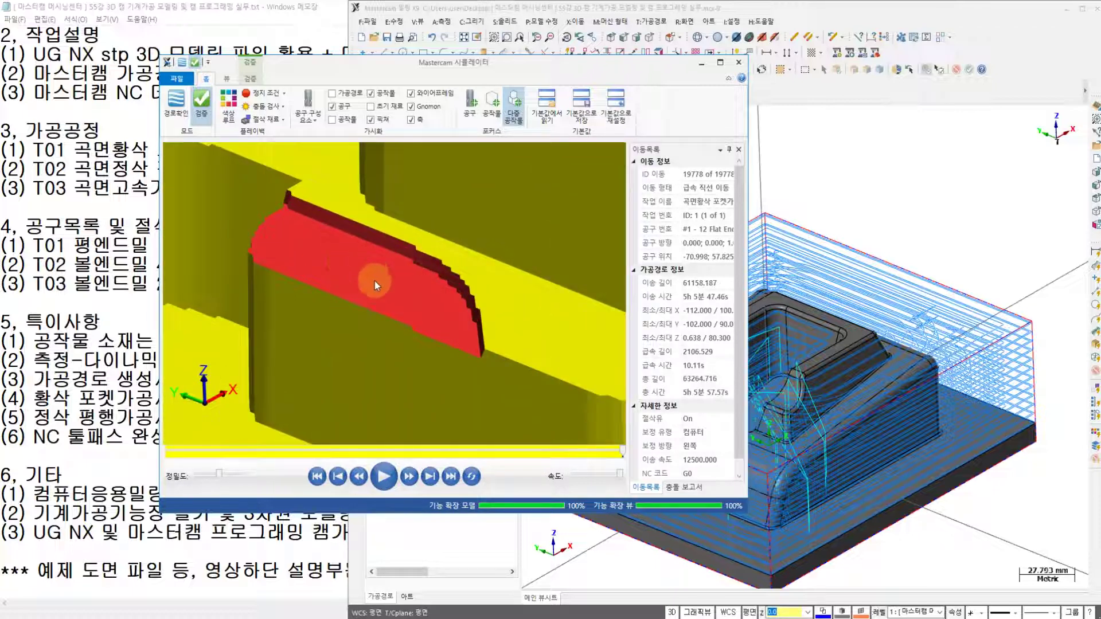
{"action": "scroll", "coordinate": [374, 275], "scroll_direction": "down", "scroll_amount": 3}
{"action": "scroll", "coordinate": [417, 204], "scroll_direction": "up", "scroll_amount": 1}
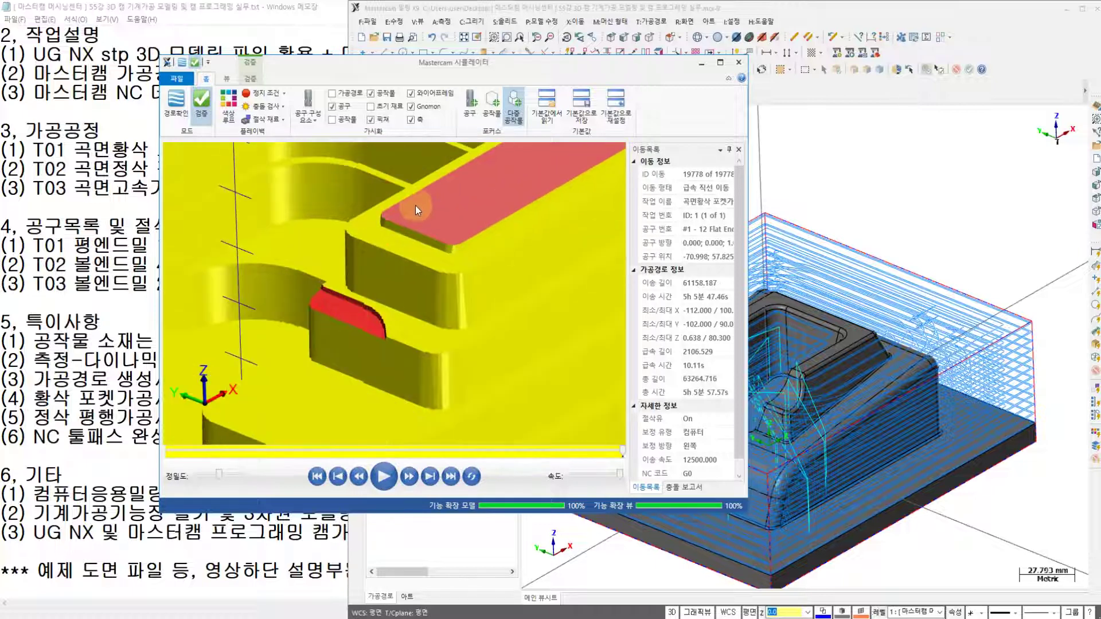
{"action": "scroll", "coordinate": [421, 207], "scroll_direction": "down", "scroll_amount": 1}
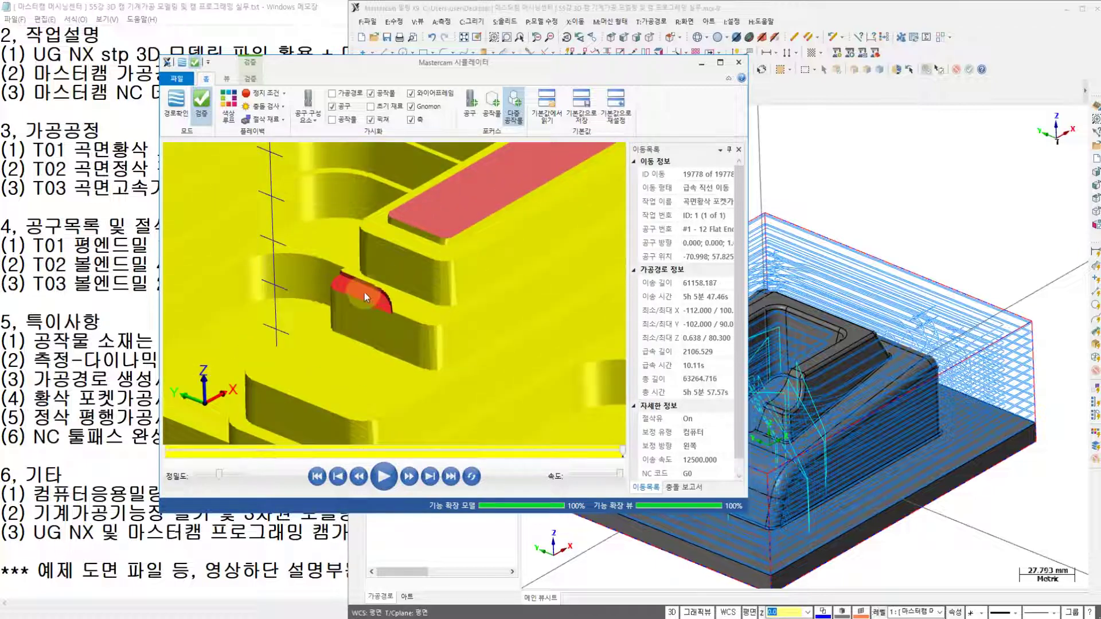
{"action": "scroll", "coordinate": [364, 292], "scroll_direction": "down", "scroll_amount": 1}
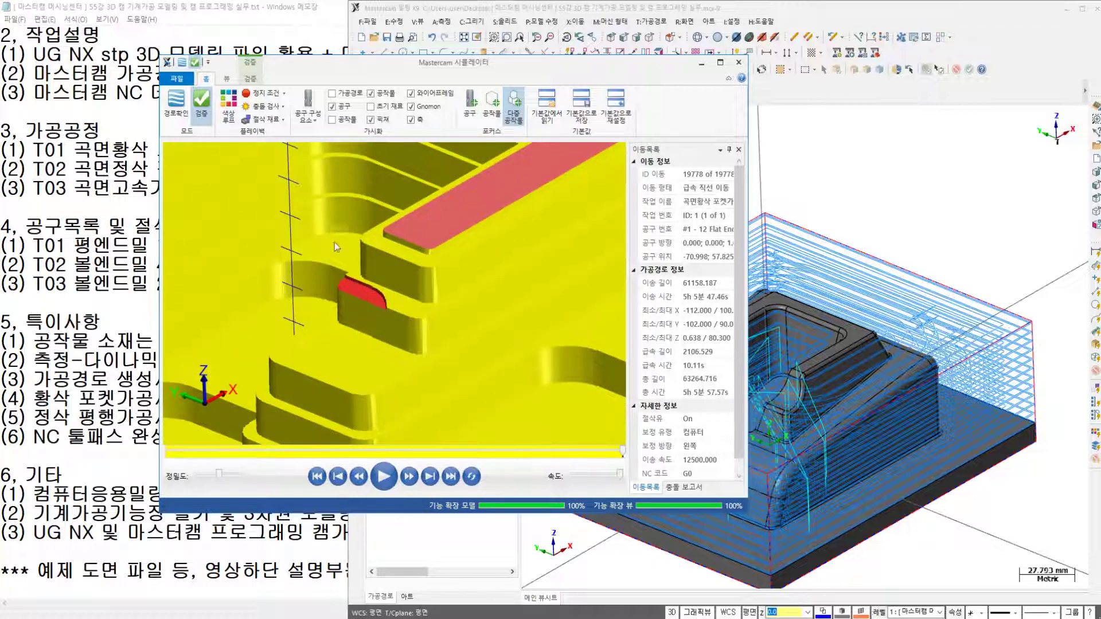
{"action": "scroll", "coordinate": [335, 236], "scroll_direction": "down", "scroll_amount": 5}
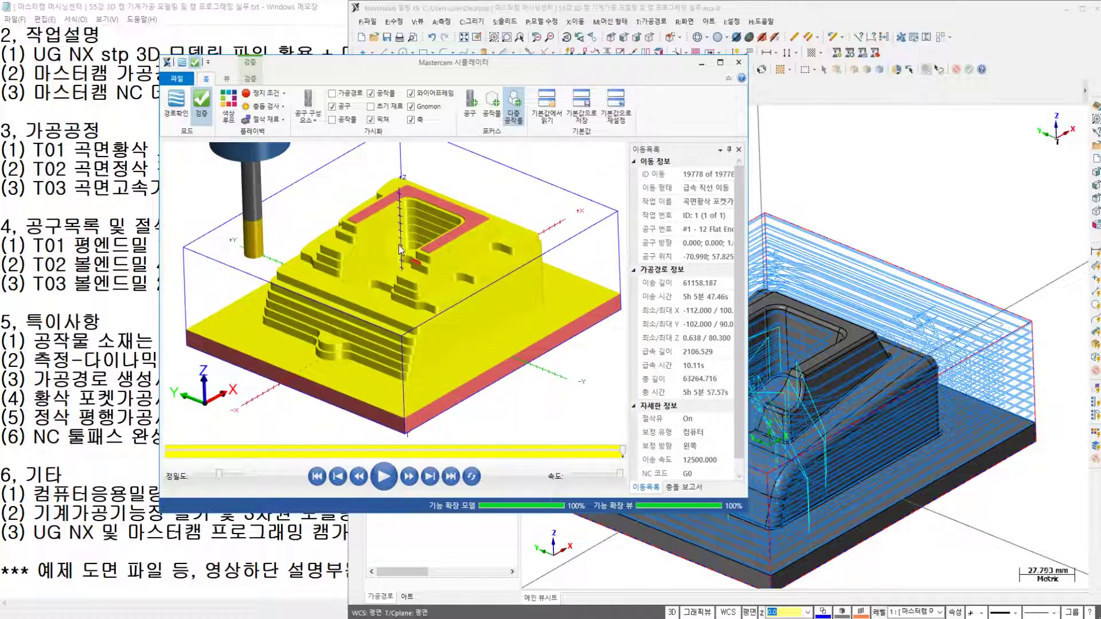
{"action": "scroll", "coordinate": [398, 245], "scroll_direction": "up", "scroll_amount": 3}
{"action": "scroll", "coordinate": [424, 259], "scroll_direction": "up", "scroll_amount": 1}
{"action": "scroll", "coordinate": [289, 297], "scroll_direction": "up", "scroll_amount": 1}
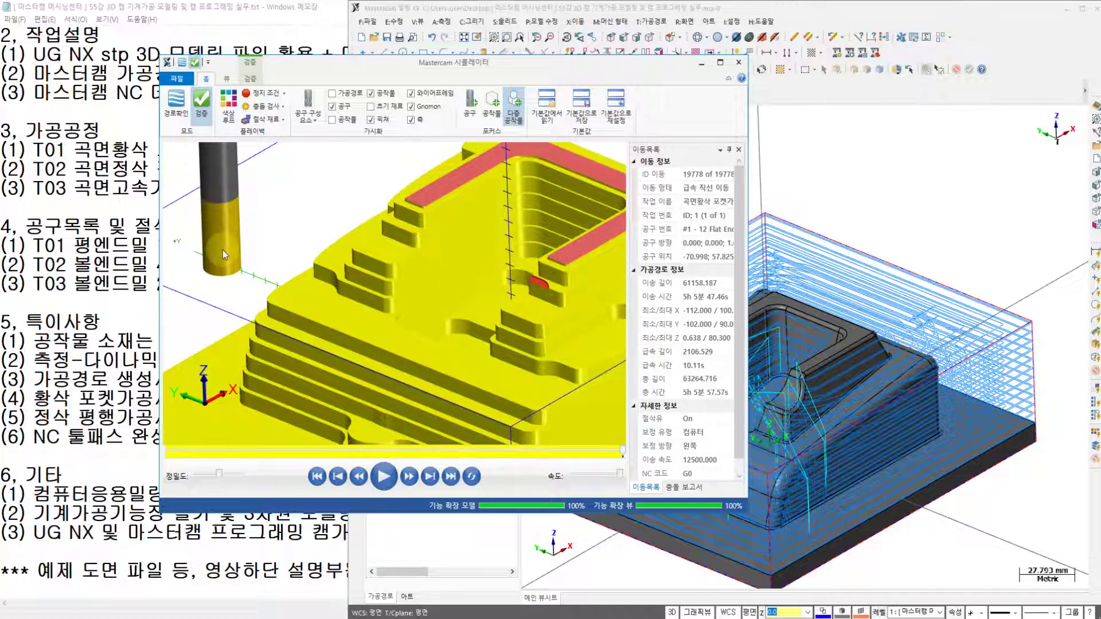
{"action": "middle_click_drag", "start_coordinate": [464, 259], "coordinate": [436, 274]}
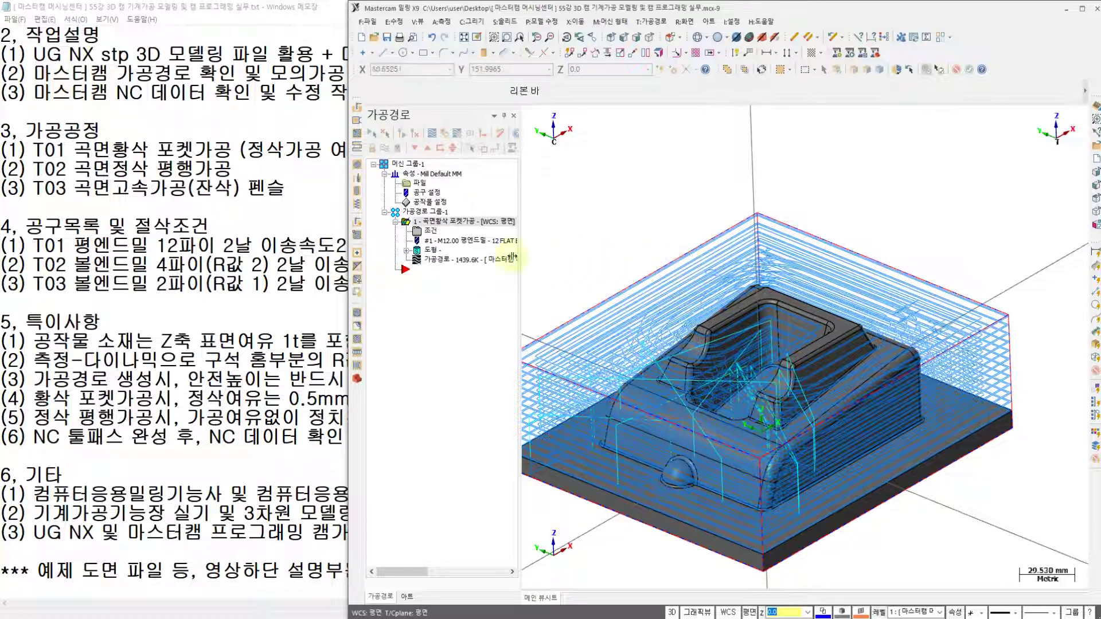
Hide the rough pocket toolpath display and measure the model's flat top face with the dynamic measuring command
{"action": "left_click", "coordinate": [436, 221]}
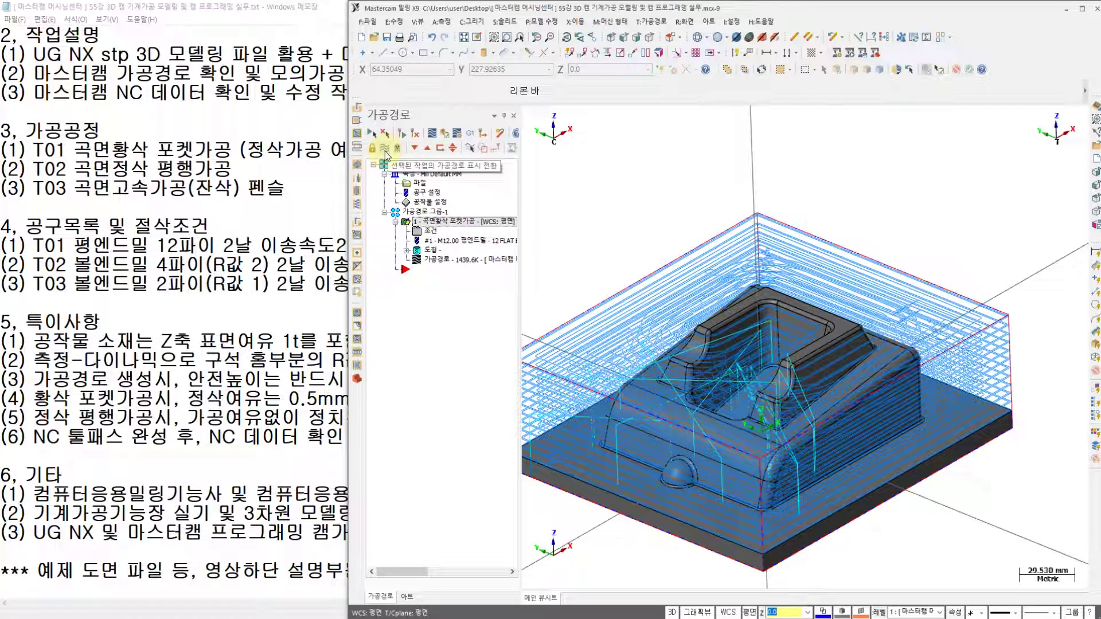
{"action": "left_click", "coordinate": [384, 149]}
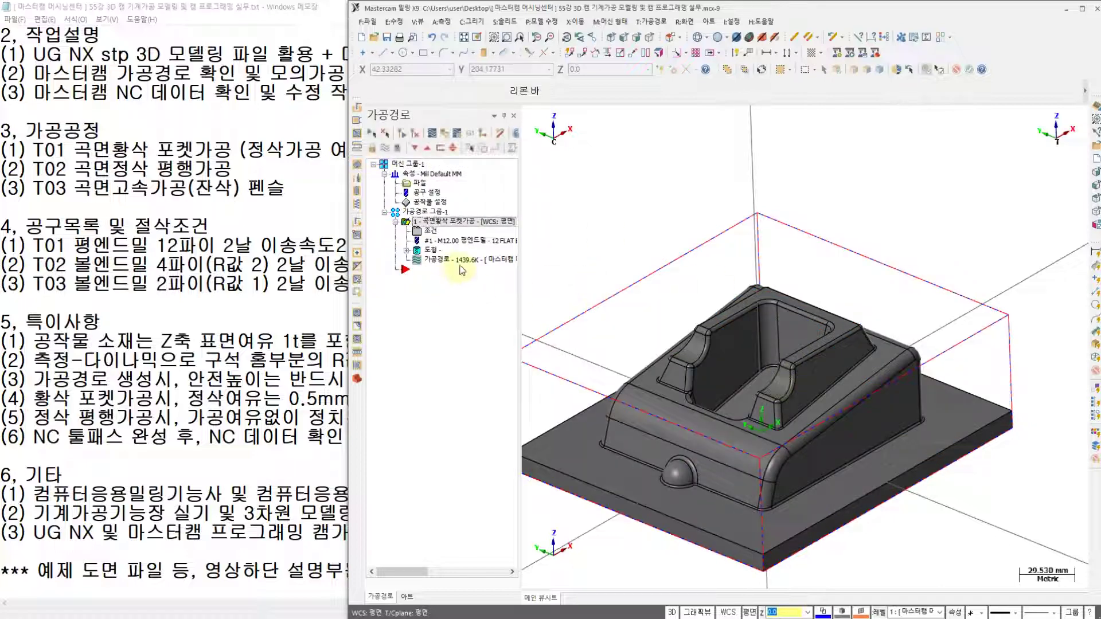
{"action": "scroll", "coordinate": [757, 478], "scroll_direction": "up", "scroll_amount": 3}
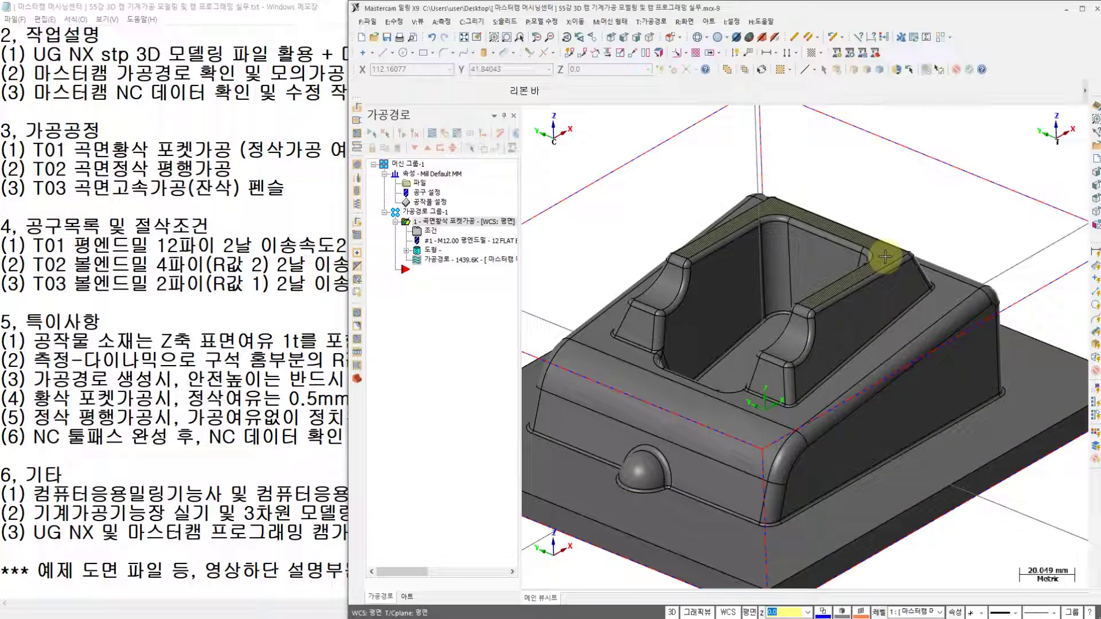
{"action": "left_click", "coordinate": [446, 23]}
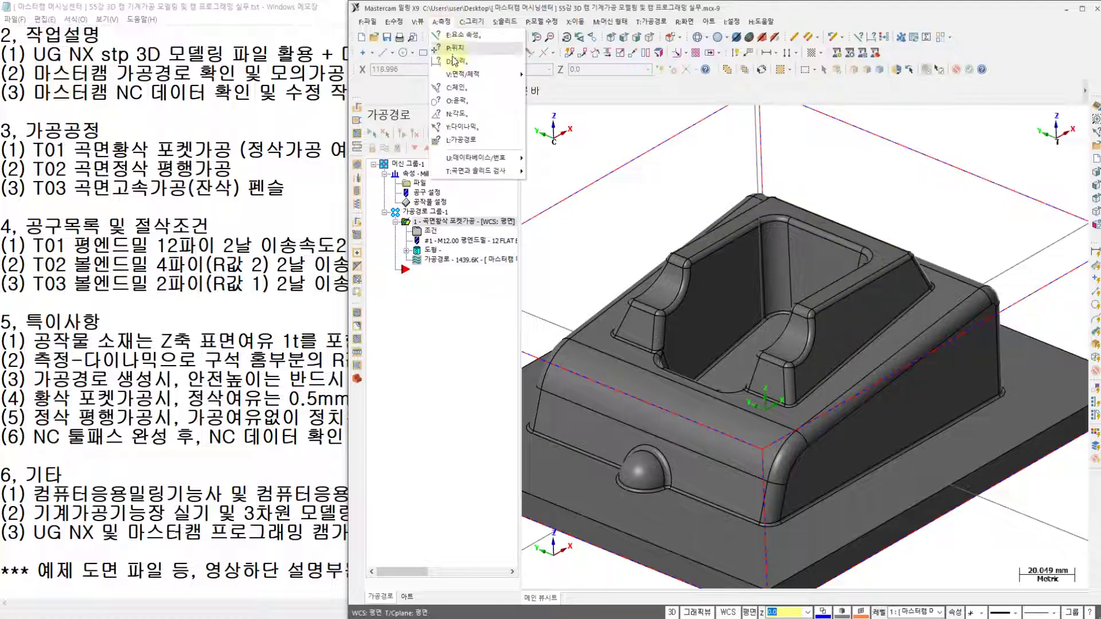
{"action": "left_click", "coordinate": [464, 129]}
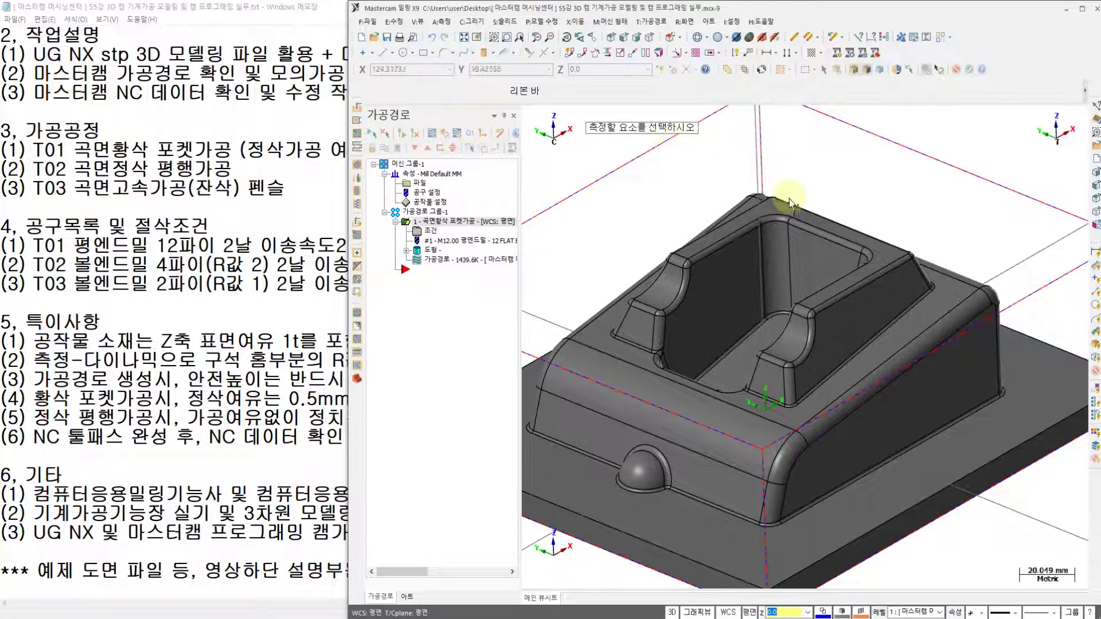
{"action": "left_click", "coordinate": [775, 211]}
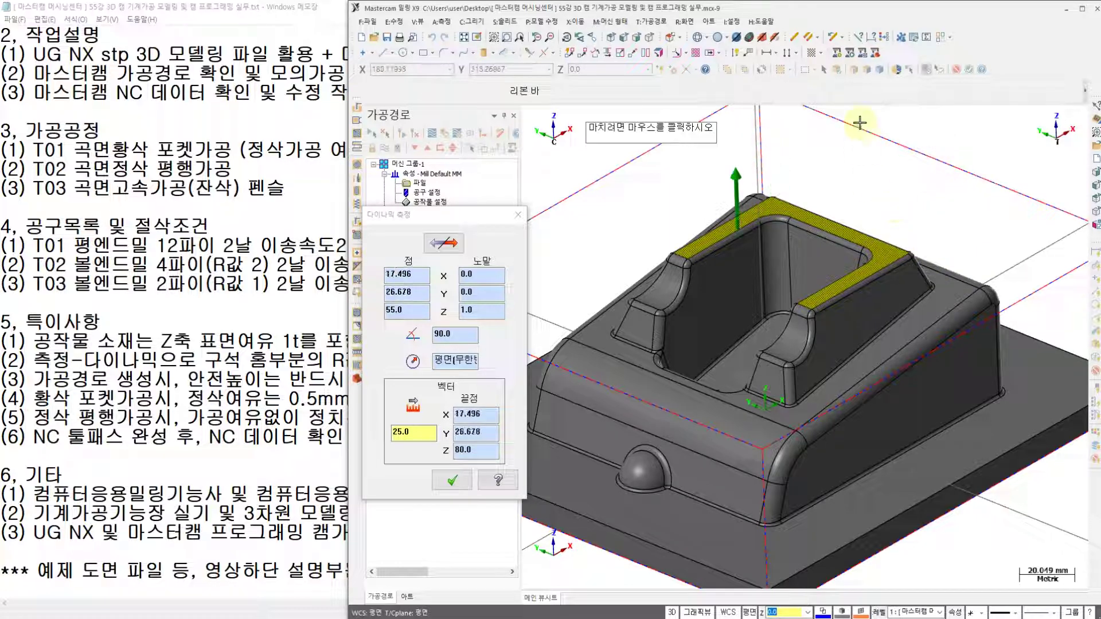
{"action": "left_click", "coordinate": [452, 482]}
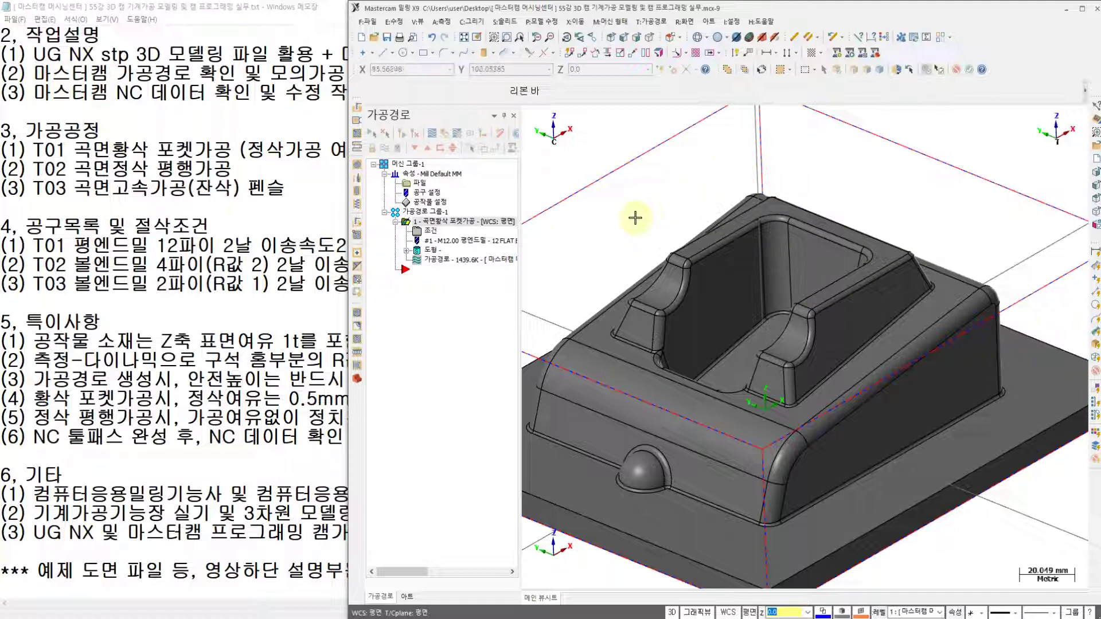
Set the rough pocket operation's clearance height to 50.0 incremental in the surface parameters and regenerate the toolpath
{"action": "left_click", "coordinate": [430, 232]}
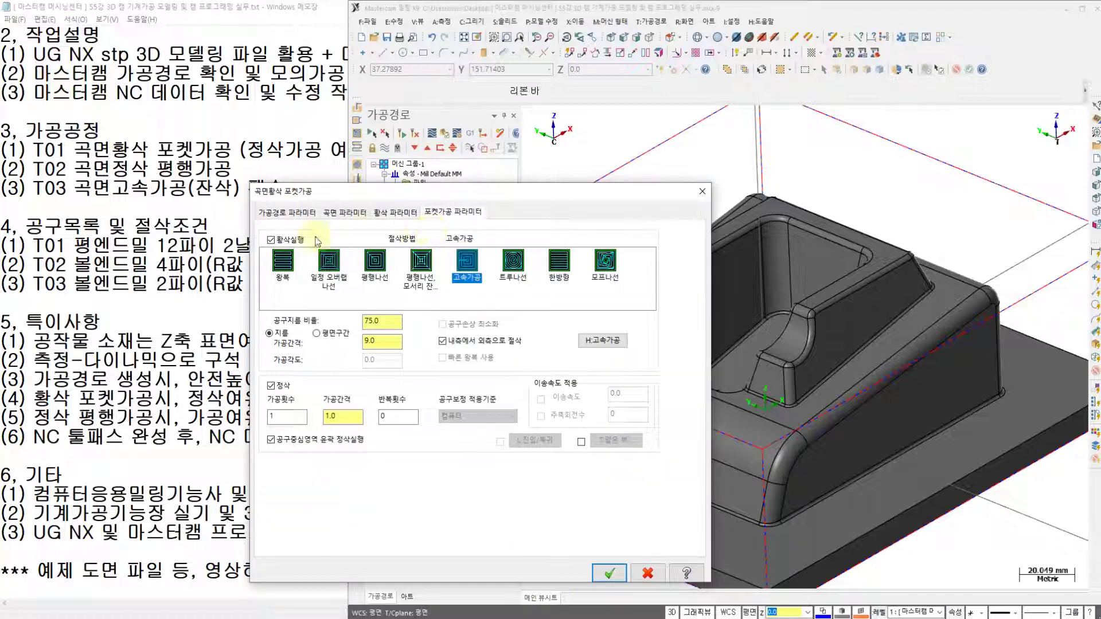
{"action": "left_click", "coordinate": [331, 214]}
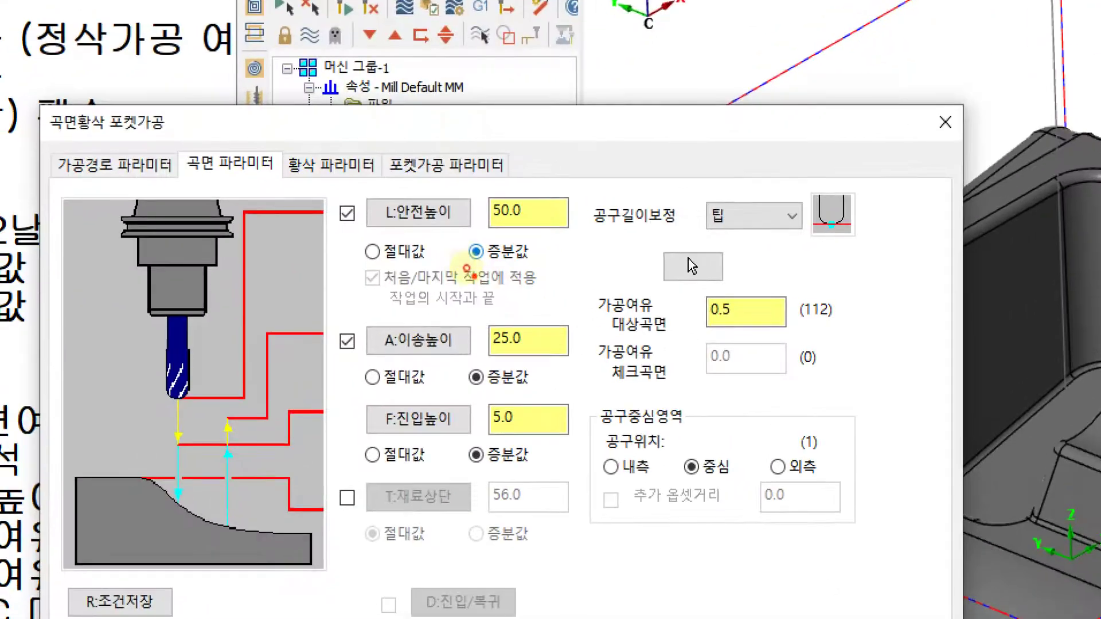
{"action": "mouse_move", "coordinate": [467, 267]}
{"action": "left_mouse_down"}
{"action": "mouse_move", "coordinate": [524, 232]}
{"action": "mouse_move", "coordinate": [469, 282]}
{"action": "left_mouse_up"}
{"action": "mouse_move", "coordinate": [211, 192]}
{"action": "left_mouse_down"}
{"action": "mouse_move", "coordinate": [199, 125]}
{"action": "mouse_move", "coordinate": [292, 191]}
{"action": "mouse_move", "coordinate": [209, 199]}
{"action": "left_mouse_up"}
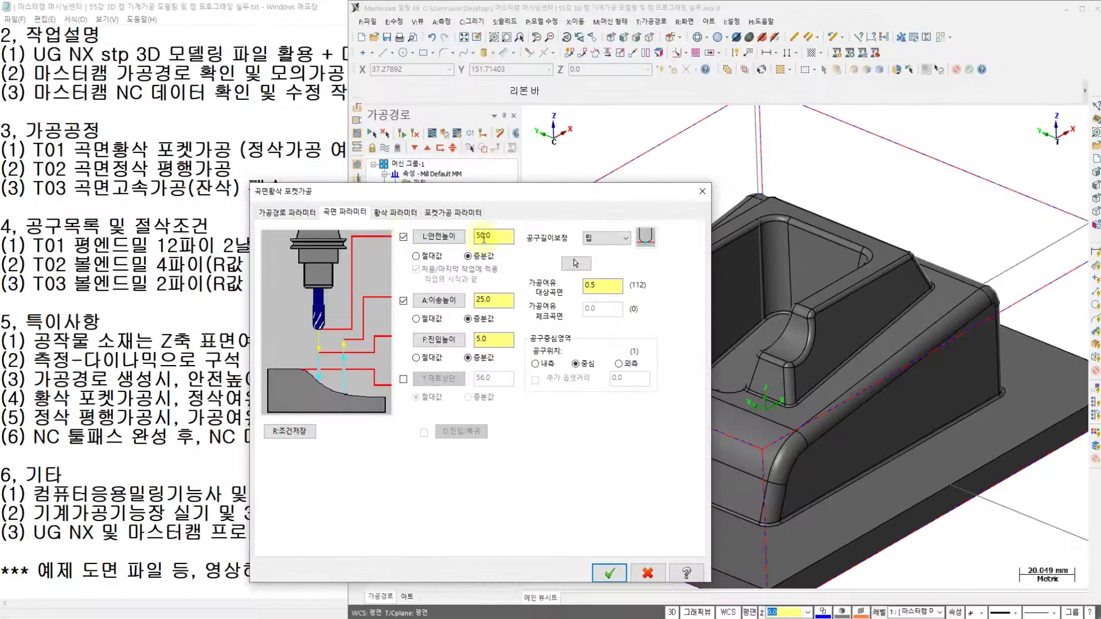
{"action": "left_click", "coordinate": [609, 572]}
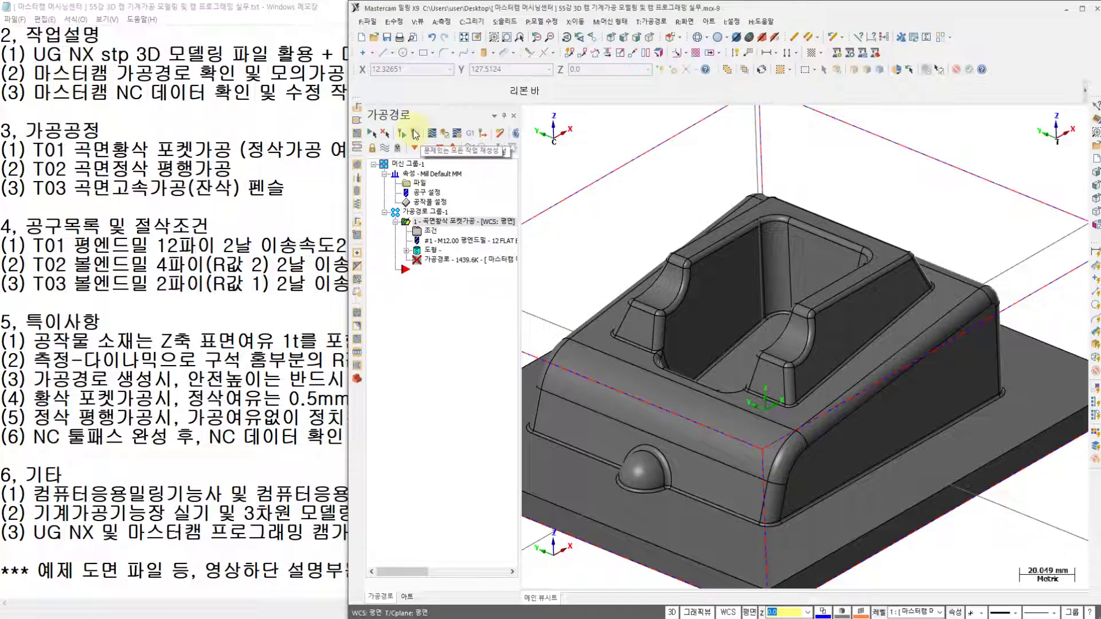
{"action": "left_click", "coordinate": [415, 134]}
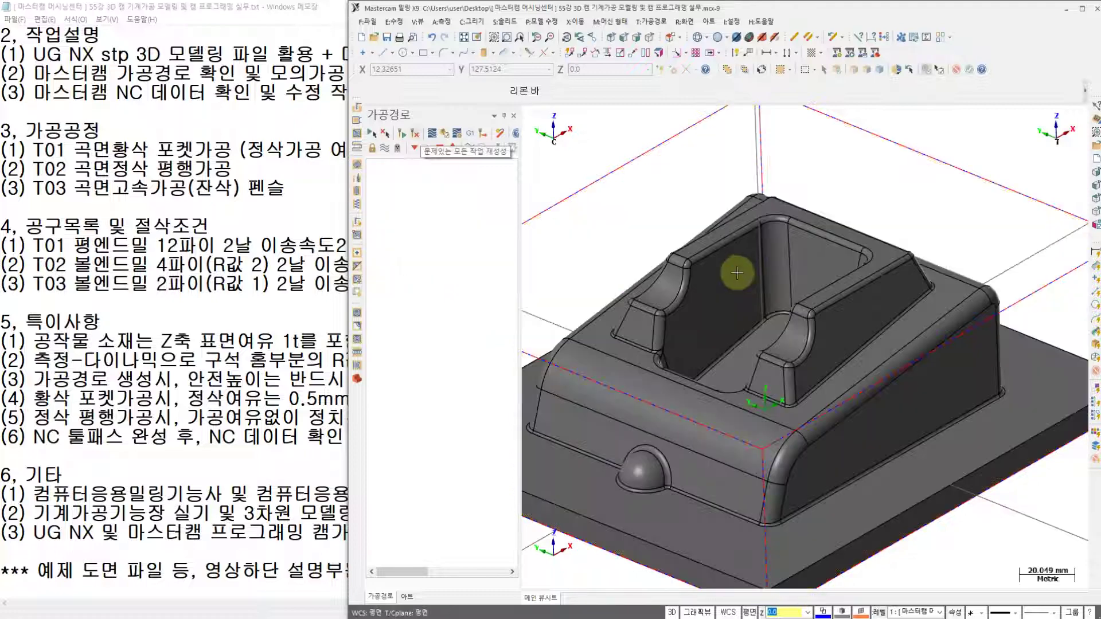
Simulate the regenerated rough pocket toolpath on the stock in verify mode and play it to the end
{"action": "scroll", "coordinate": [733, 260], "scroll_direction": "down", "scroll_amount": 2}
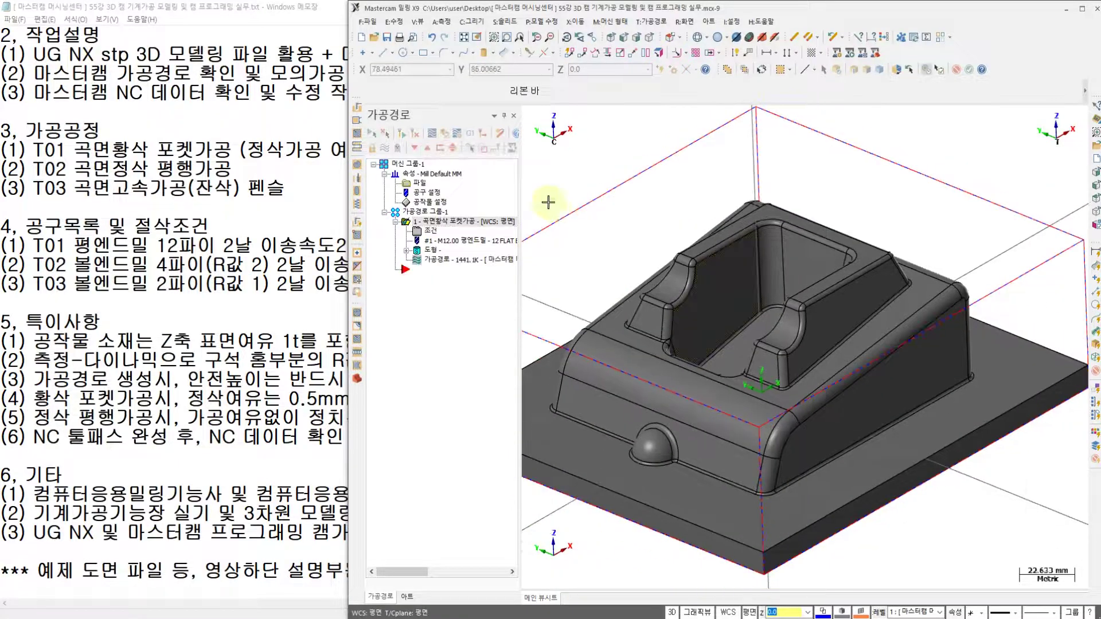
{"action": "left_click", "coordinate": [443, 133]}
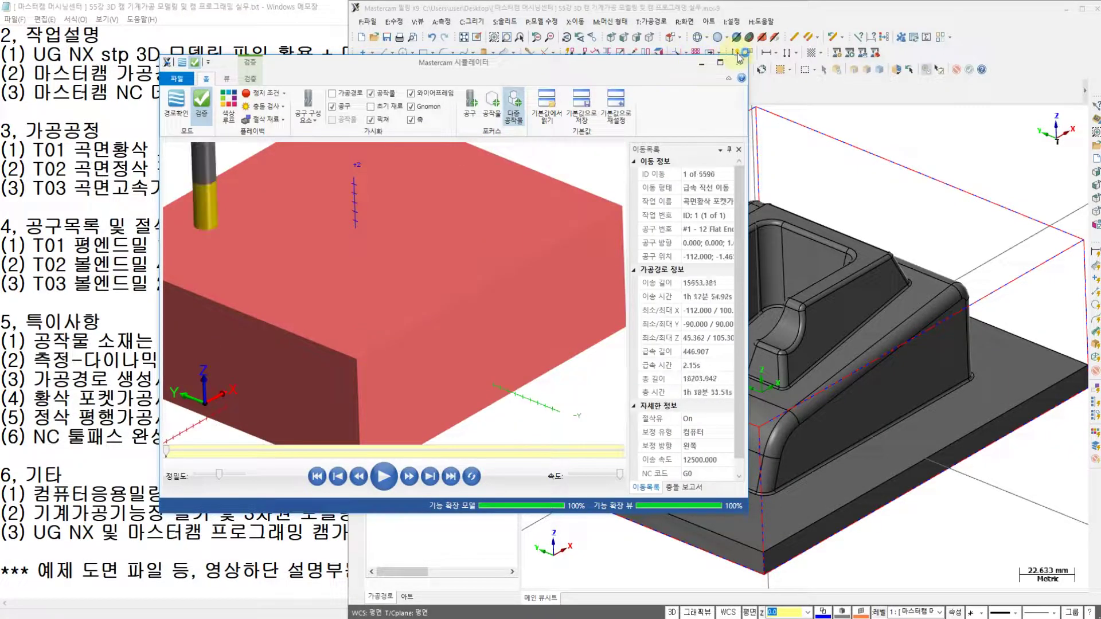
{"action": "scroll", "coordinate": [462, 190], "scroll_direction": "down", "scroll_amount": 2}
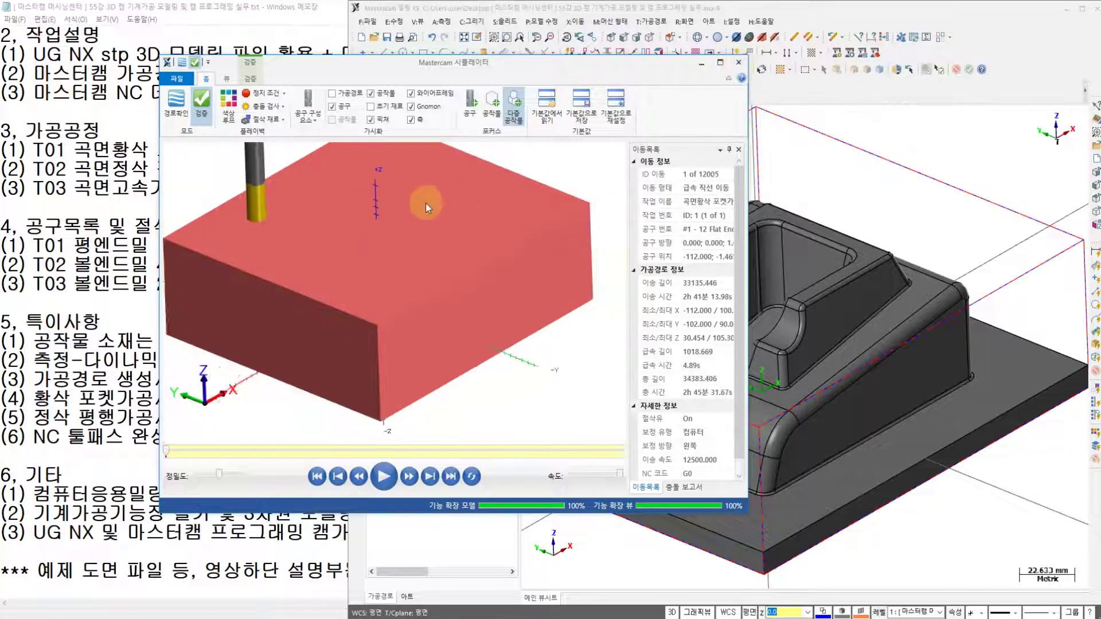
{"action": "middle_click_drag", "start_coordinate": [426, 204], "coordinate": [421, 258]}
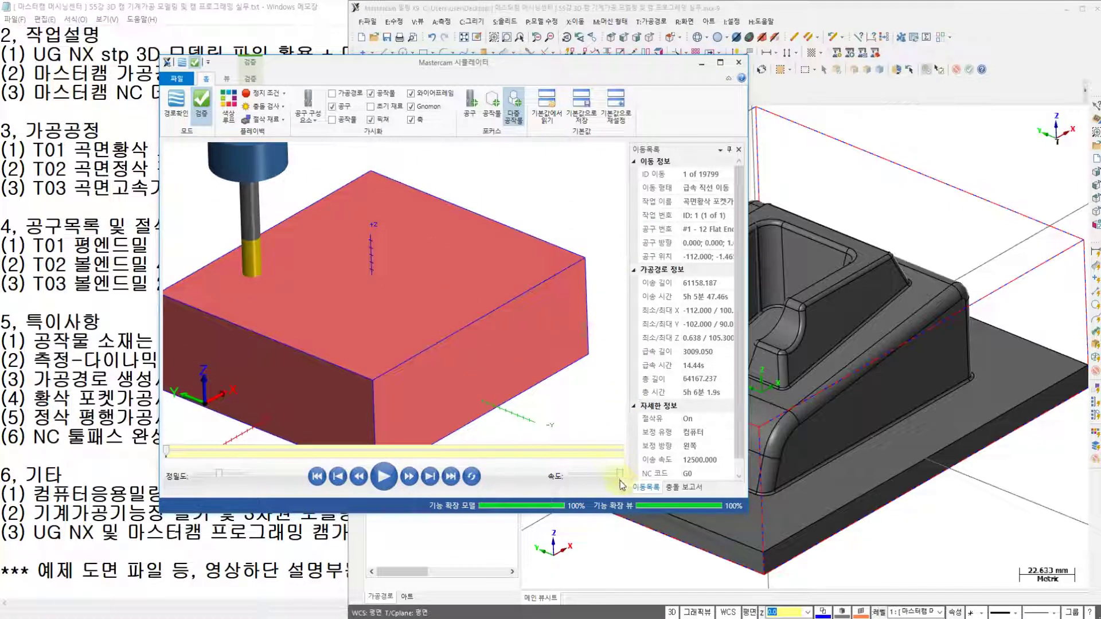
{"action": "left_click", "coordinate": [393, 484]}
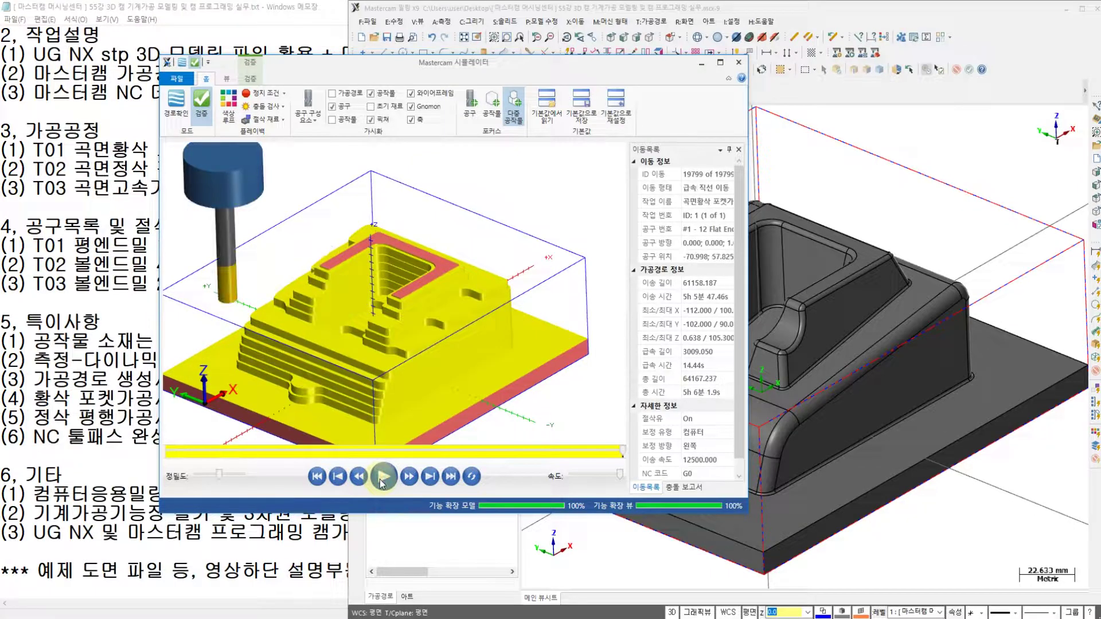
Examine the stepped walls around the pocket in the simulated roughing result up close and minimize the simulator
{"action": "scroll", "coordinate": [359, 318], "scroll_direction": "up", "scroll_amount": 6}
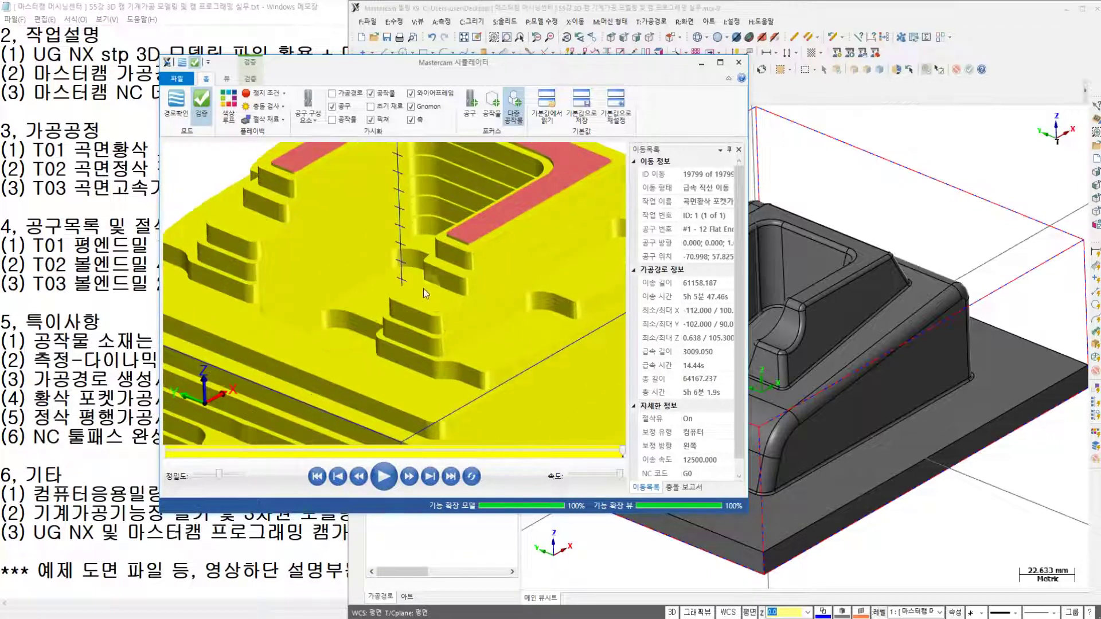
{"action": "scroll", "coordinate": [424, 310], "scroll_direction": "down", "scroll_amount": 2}
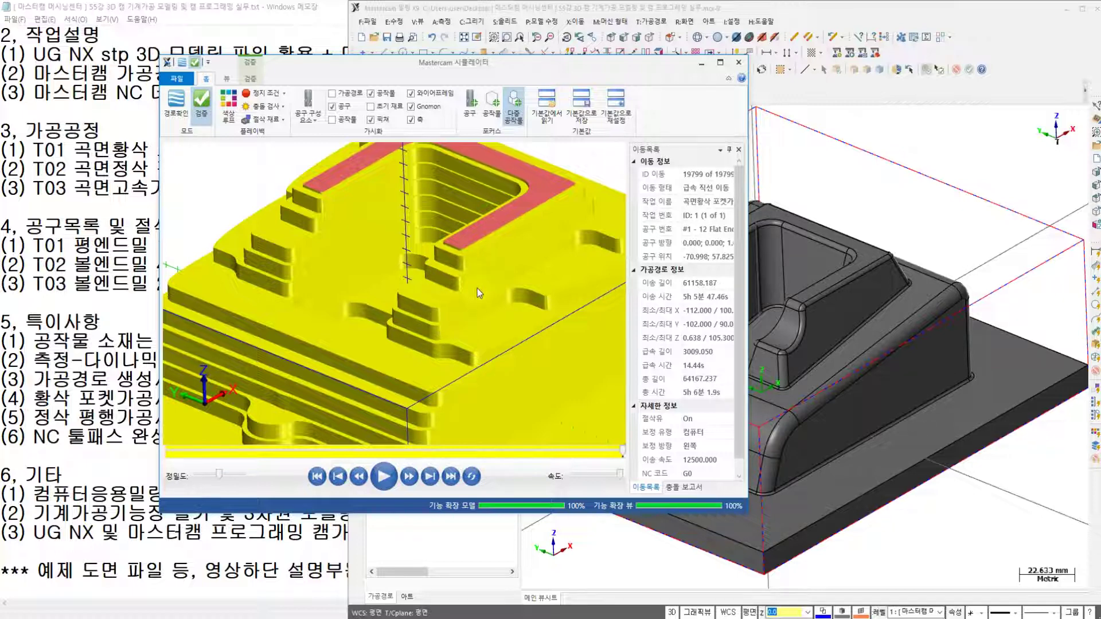
{"action": "scroll", "coordinate": [465, 298], "scroll_direction": "down", "scroll_amount": 3}
{"action": "scroll", "coordinate": [464, 300], "scroll_direction": "up", "scroll_amount": 2}
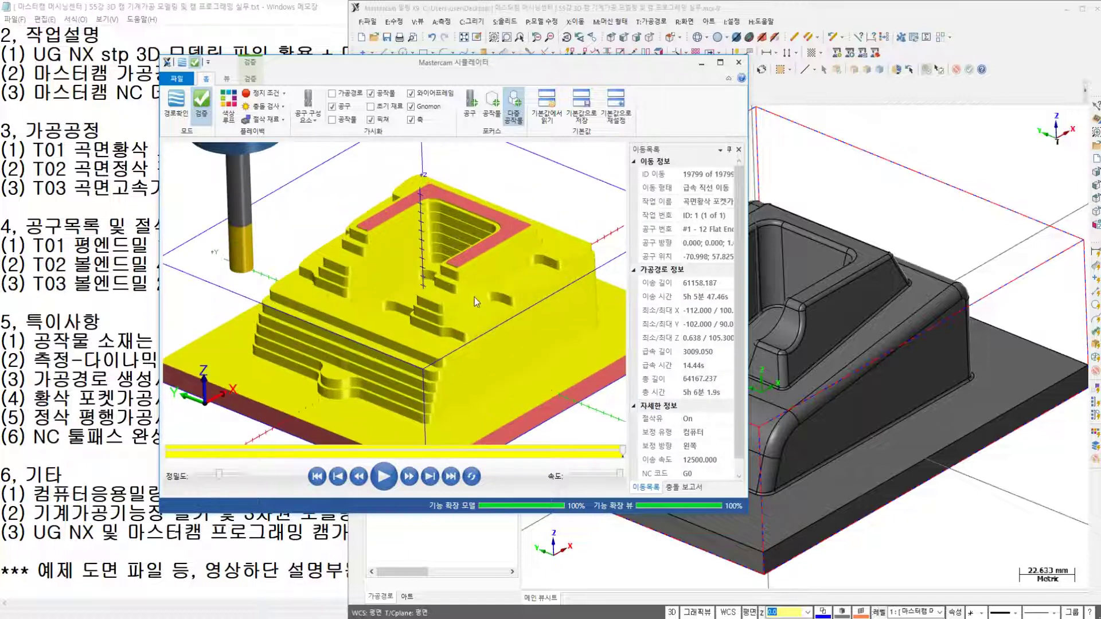
{"action": "left_click", "coordinate": [701, 62]}
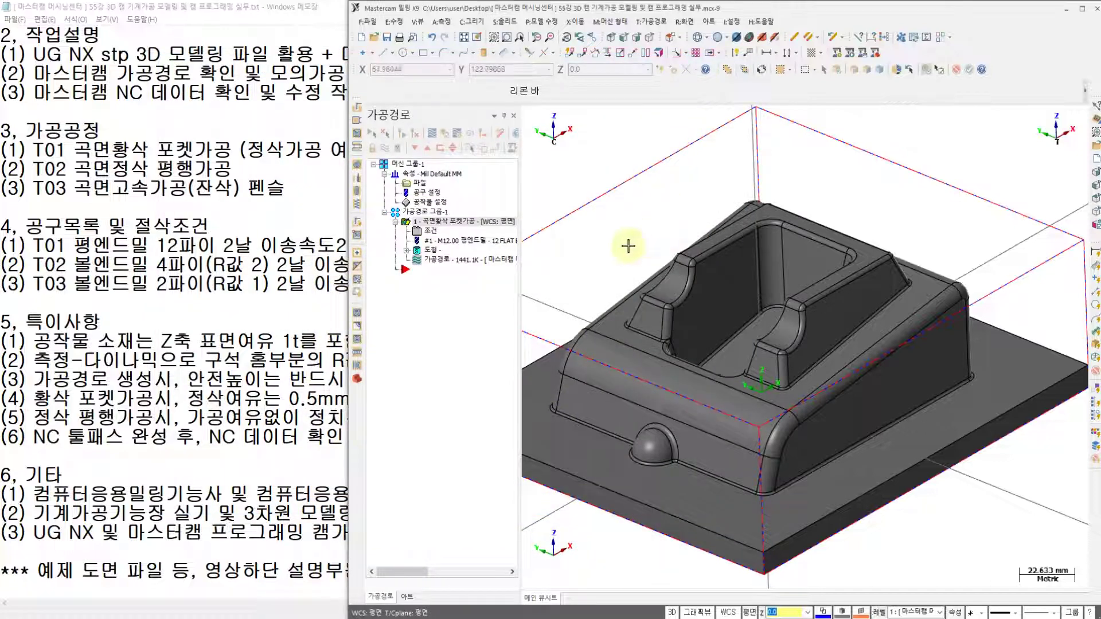
Start a surface finish parallel toolpath and select the whole model as its drive surfaces
{"action": "scroll", "coordinate": [602, 240], "scroll_direction": "down", "scroll_amount": 1}
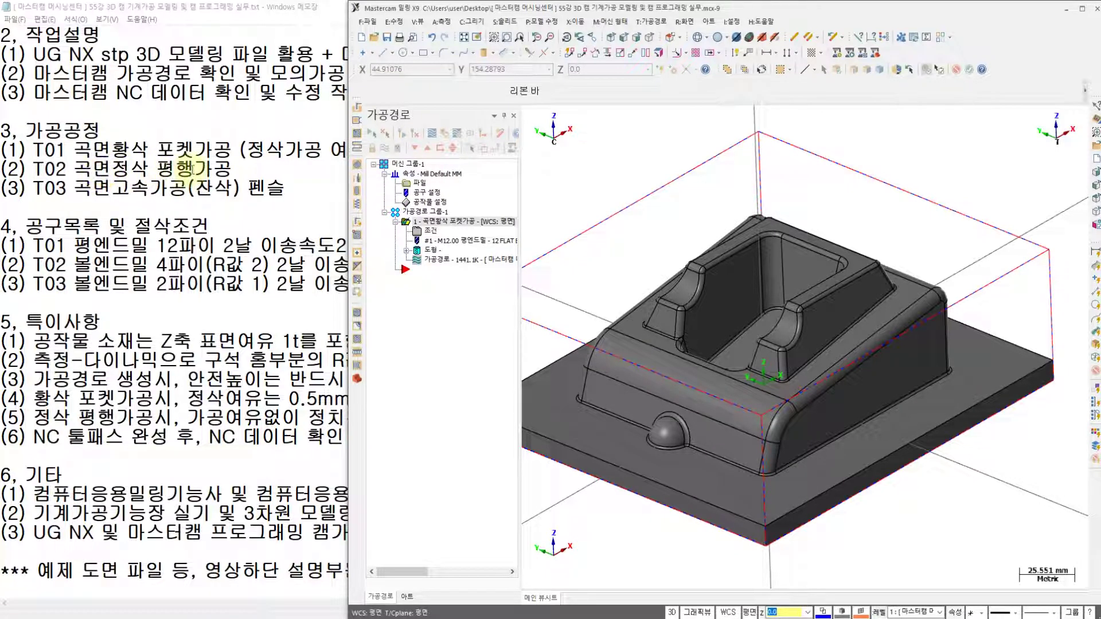
{"action": "left_click", "coordinate": [650, 21]}
{"action": "mouse_move", "coordinate": [675, 136]}
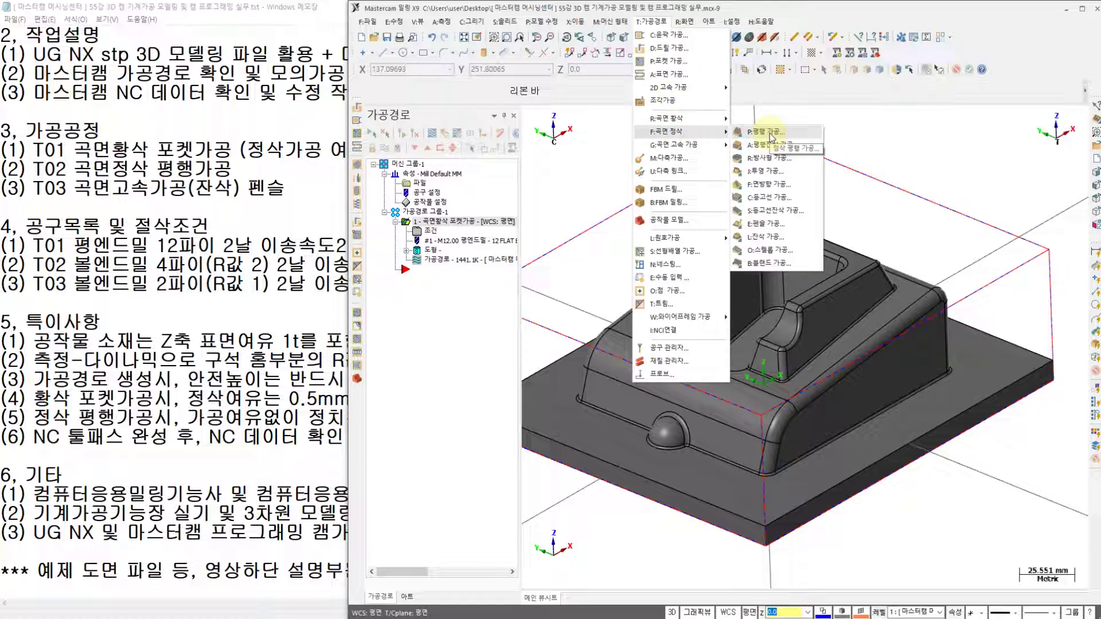
{"action": "left_click", "coordinate": [770, 136]}
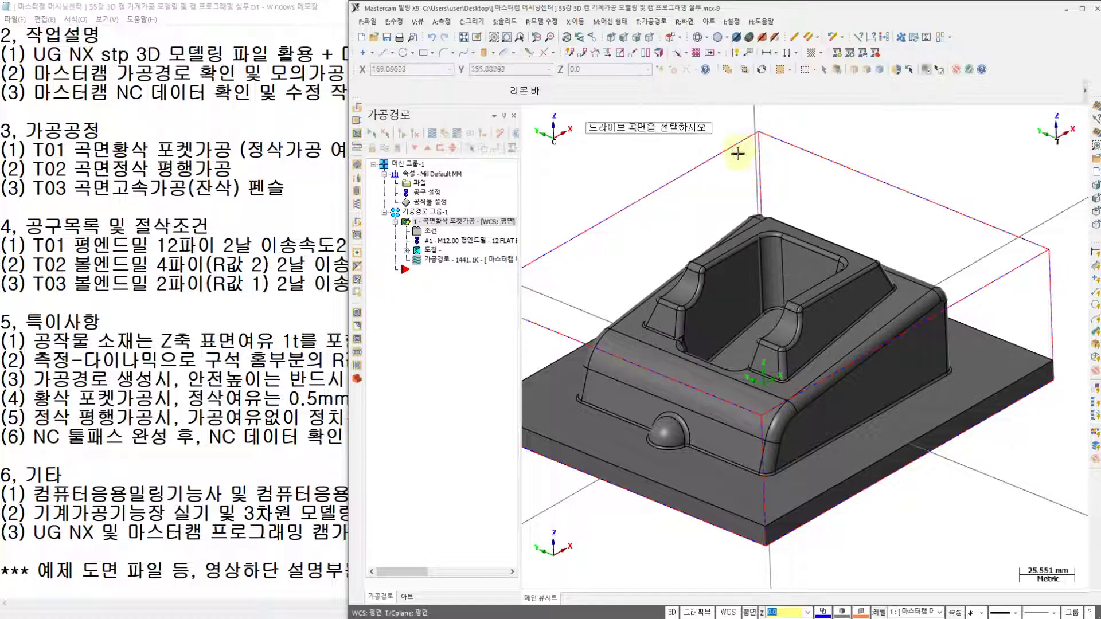
{"action": "left_click", "coordinate": [738, 276]}
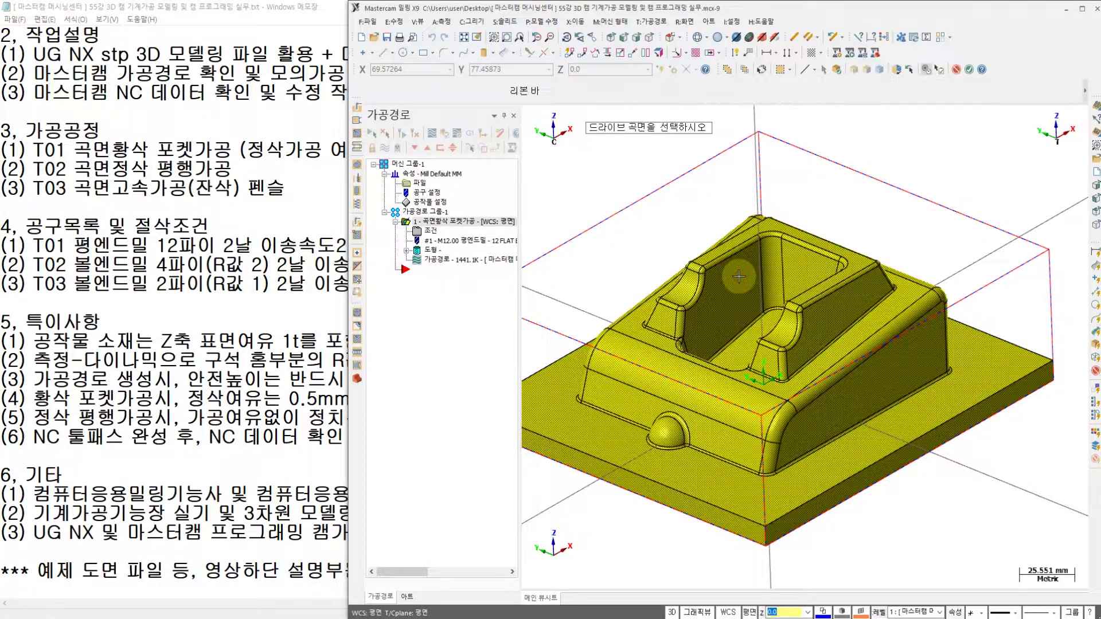
{"action": "left_click", "coordinate": [968, 71]}
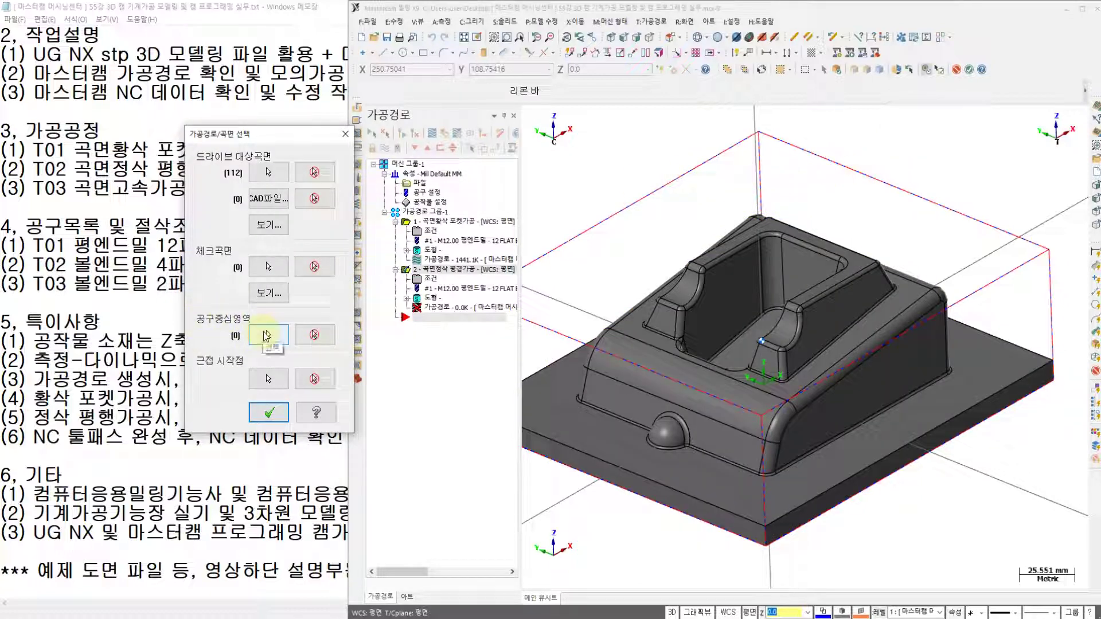
Chain the upper rectangle of the stock outline as the tool containment boundary and accept the surface selection
{"action": "left_click", "coordinate": [268, 334]}
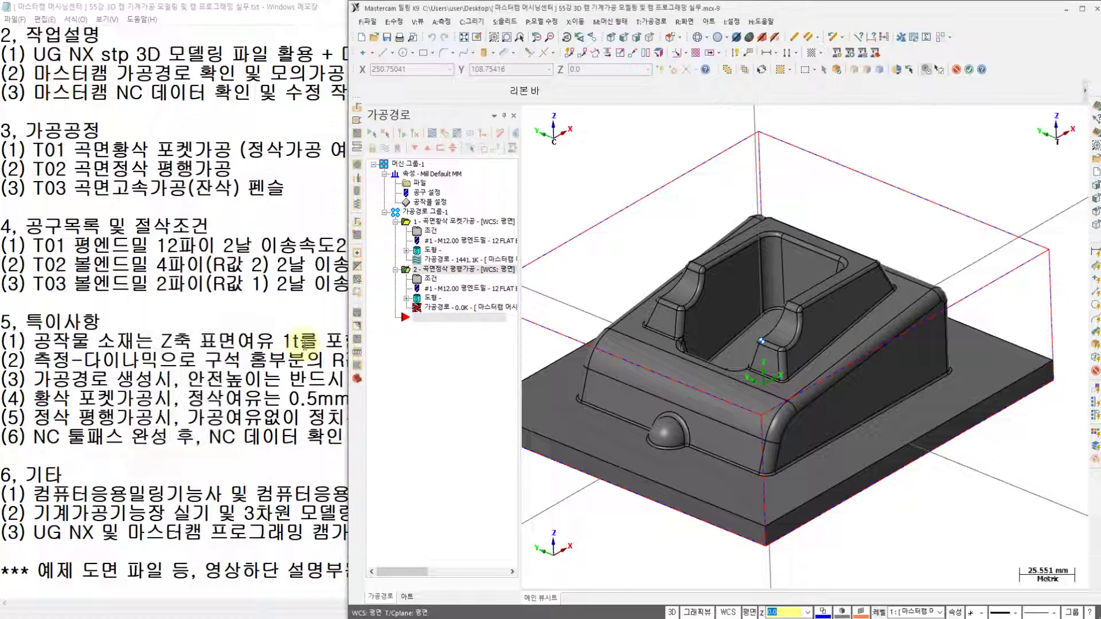
{"action": "left_click", "coordinate": [551, 259]}
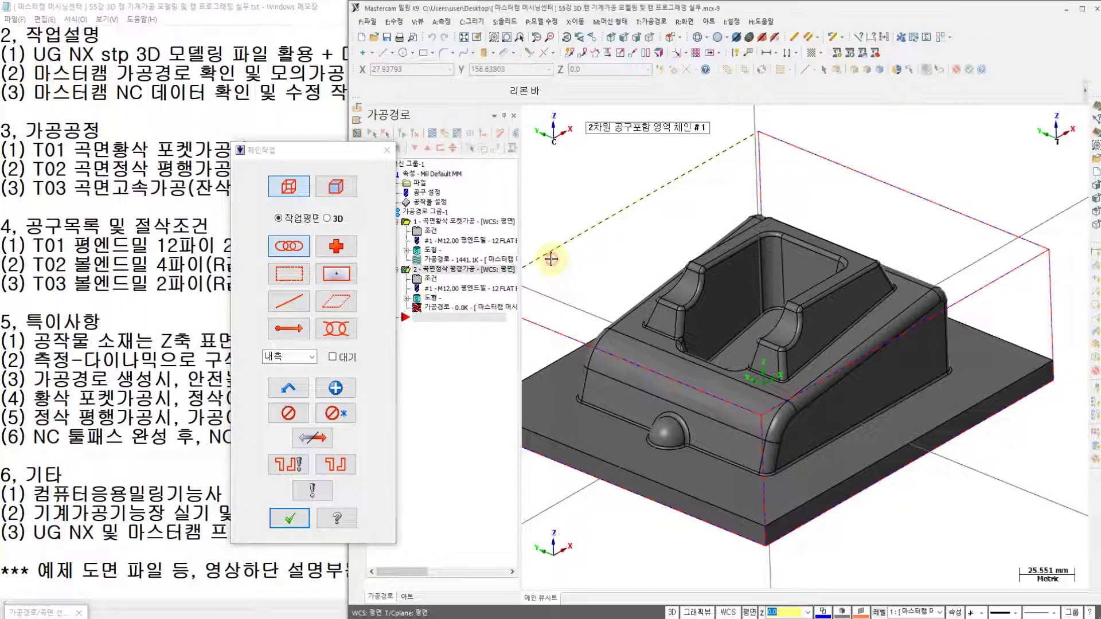
{"action": "middle_click_drag", "start_coordinate": [549, 254], "coordinate": [584, 289]}
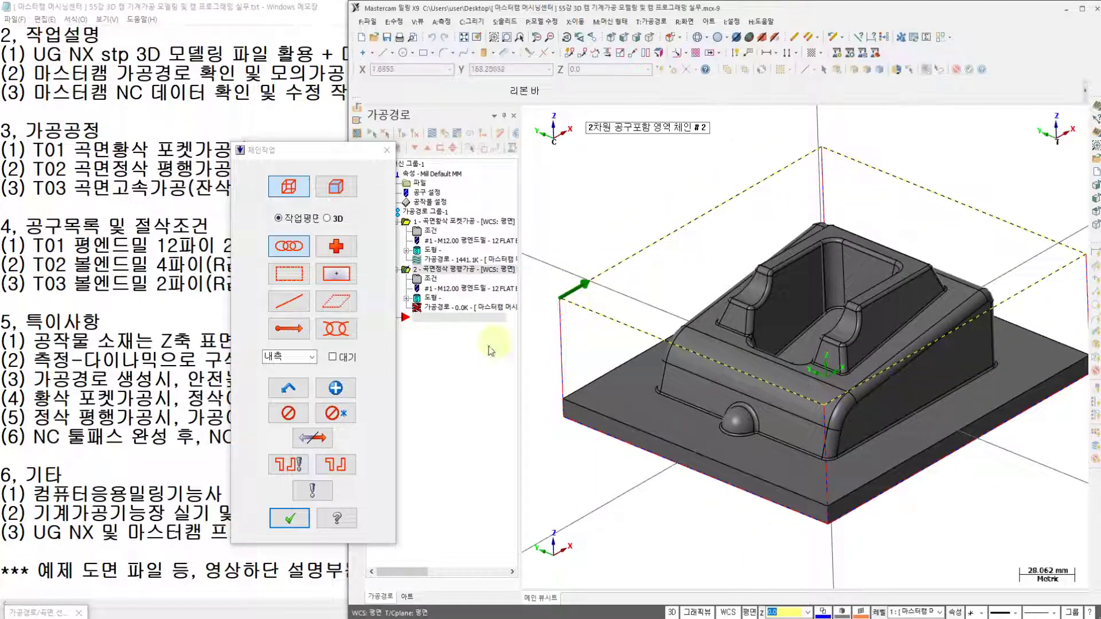
{"action": "left_click", "coordinate": [289, 519]}
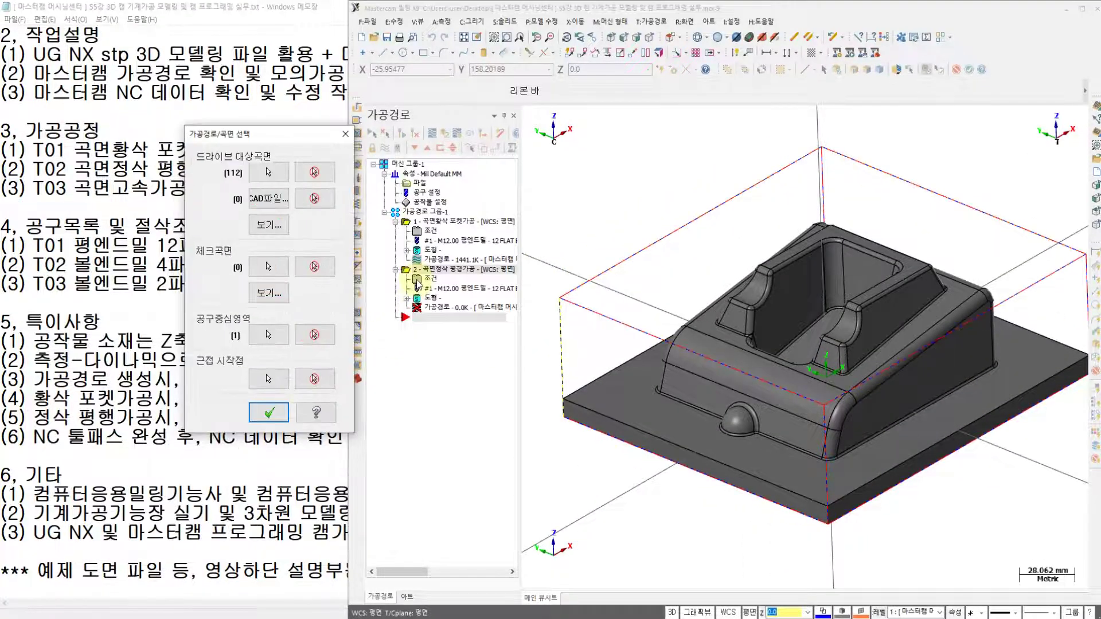
{"action": "left_click", "coordinate": [268, 412]}
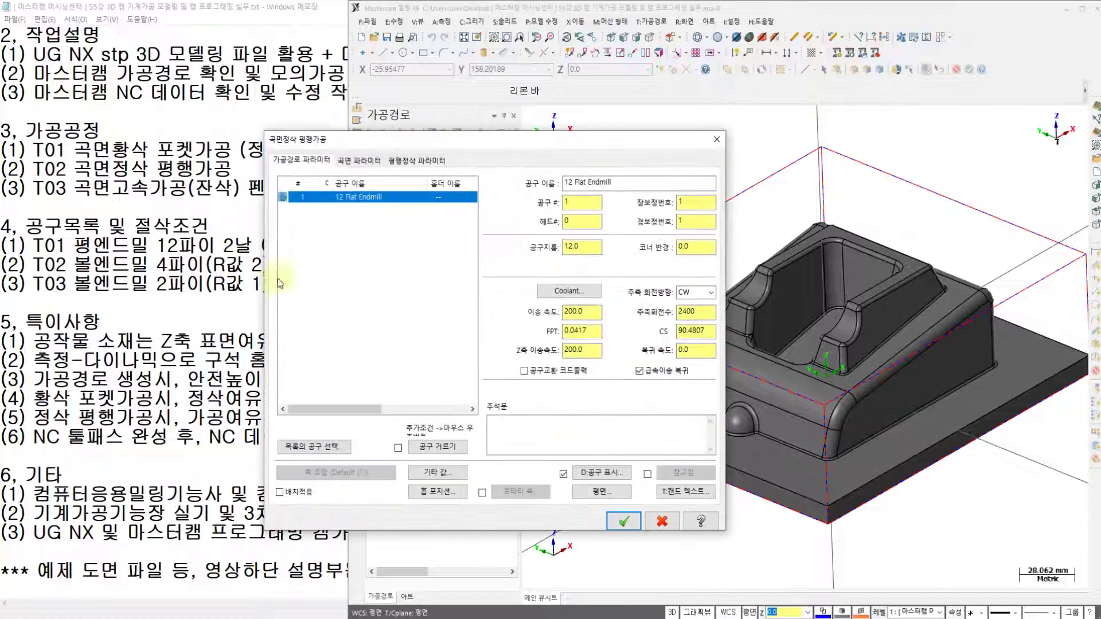
Check the T02 ball end mill's diameter, feed rate and spindle speed in the Notepad work notes and return to Mastercam
{"action": "left_click", "coordinate": [195, 274]}
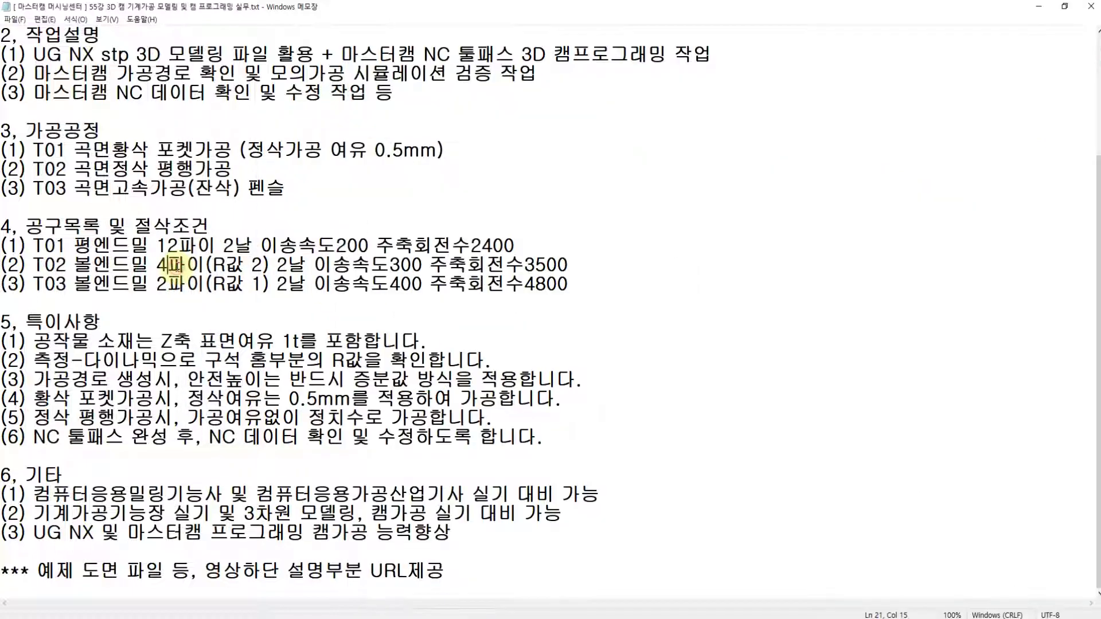
{"action": "left_click", "coordinate": [390, 266]}
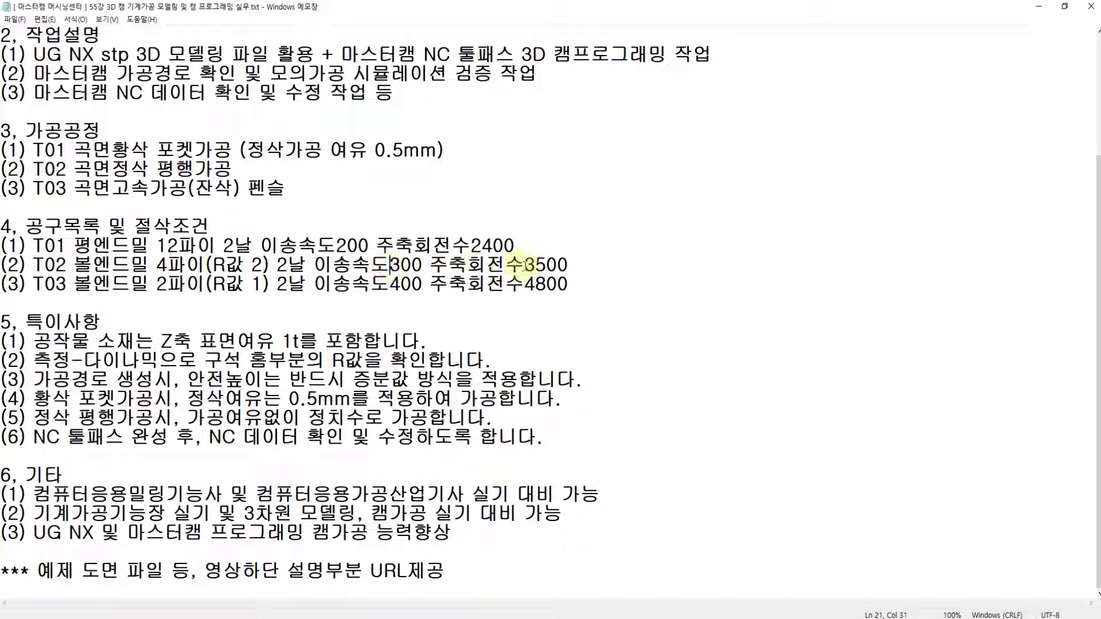
{"action": "left_click", "coordinate": [396, 246]}
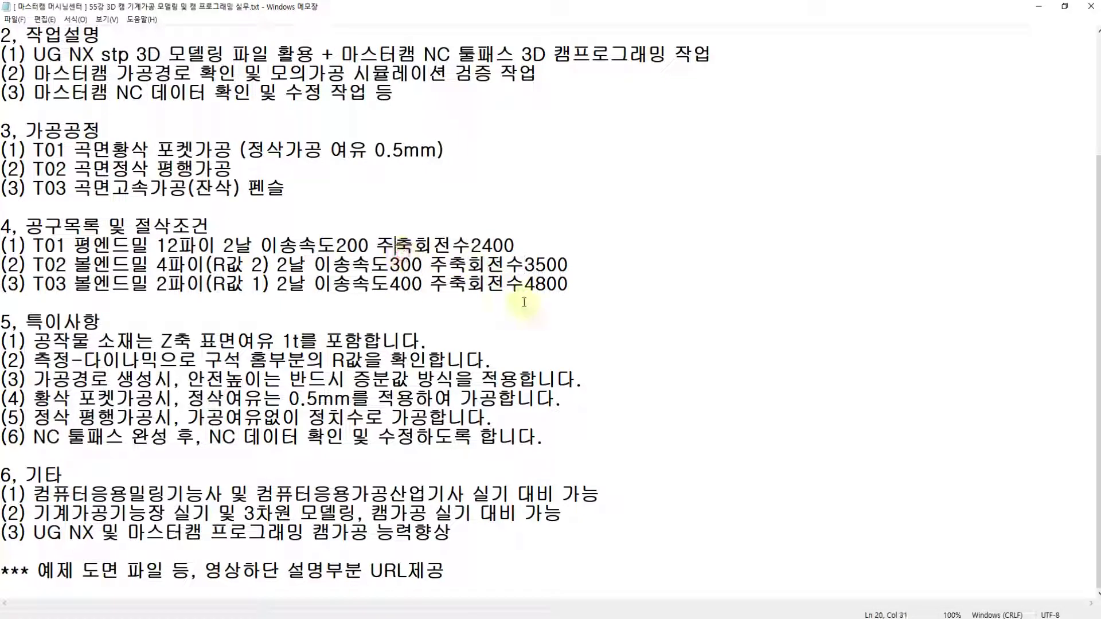
{"action": "key", "text": "alt+Tab"}
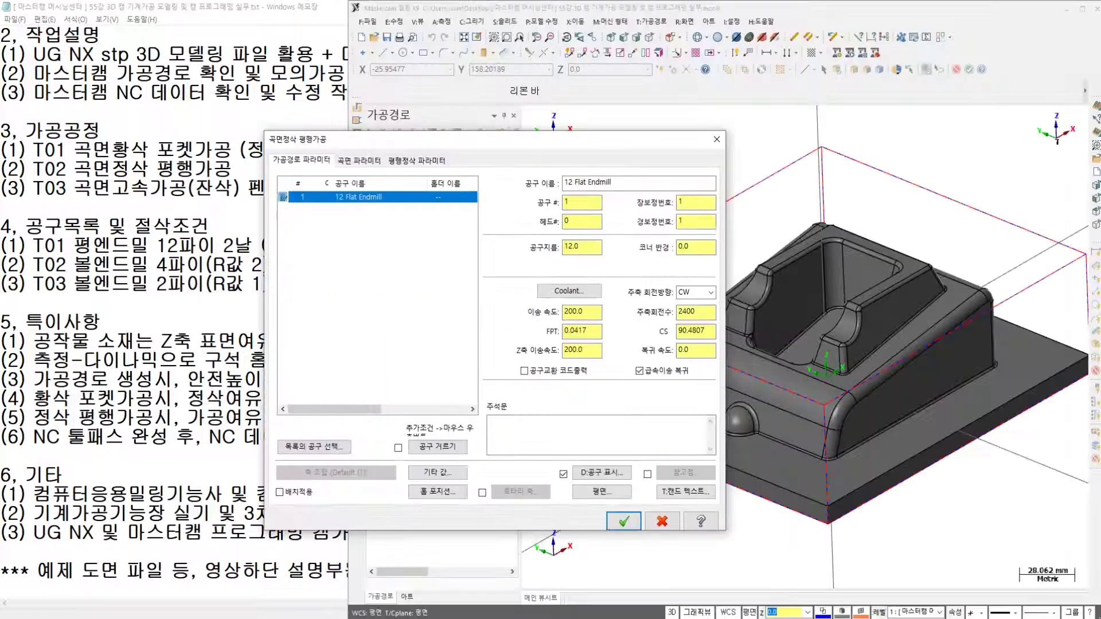
Create a new ball mill tool with a cutting diameter of 4 for the parallel finishing operation
{"action": "right_click", "coordinate": [359, 252]}
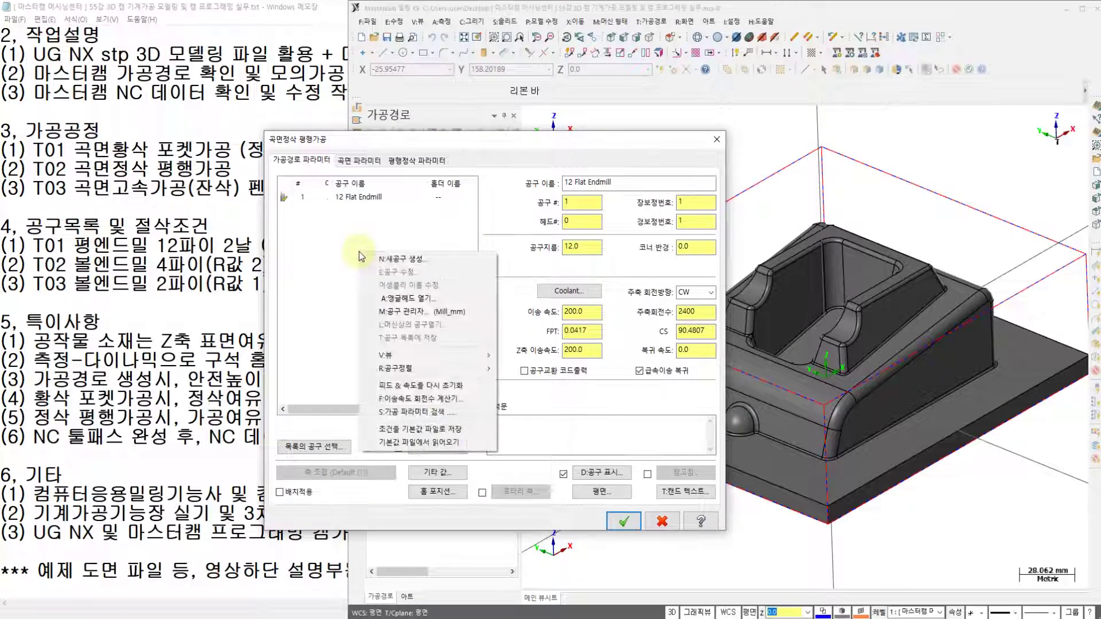
{"action": "left_click", "coordinate": [404, 259]}
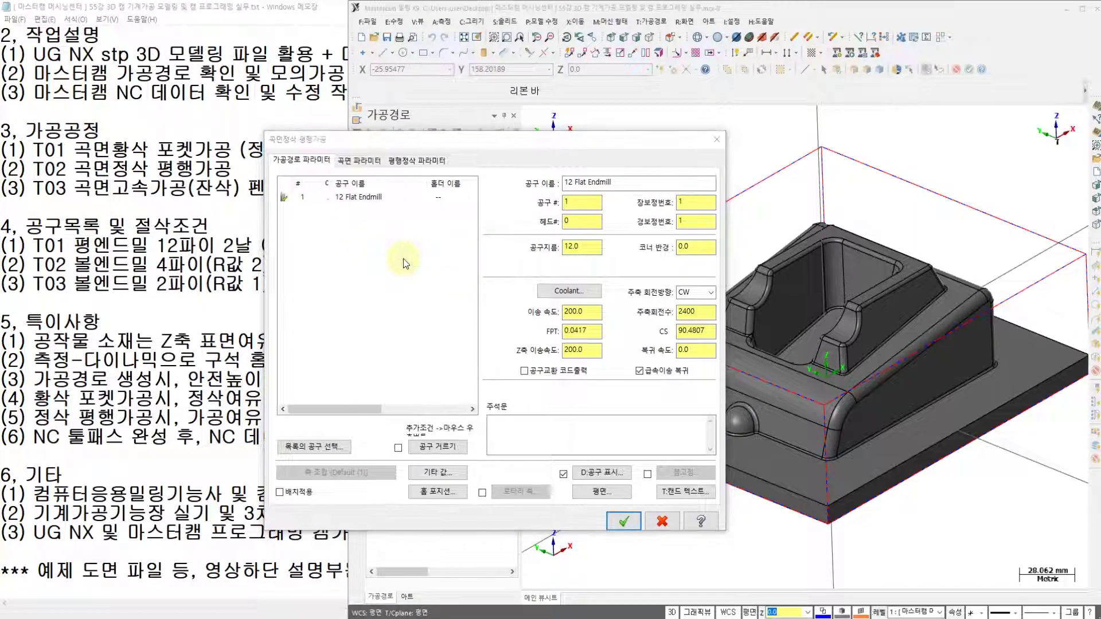
{"action": "left_click", "coordinate": [852, 206]}
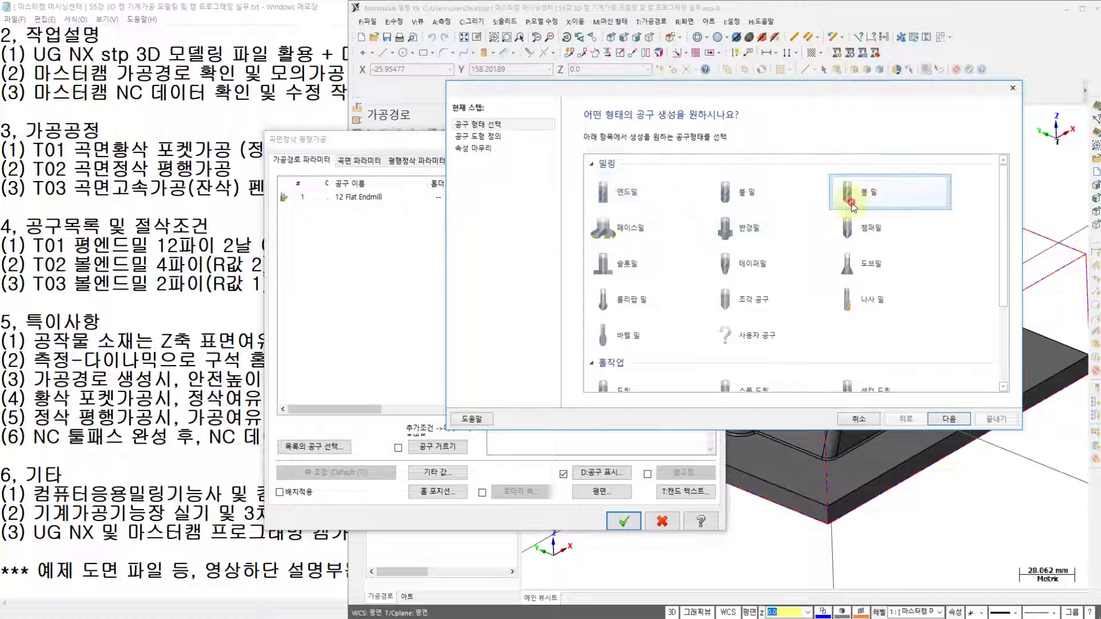
{"action": "left_click", "coordinate": [948, 419]}
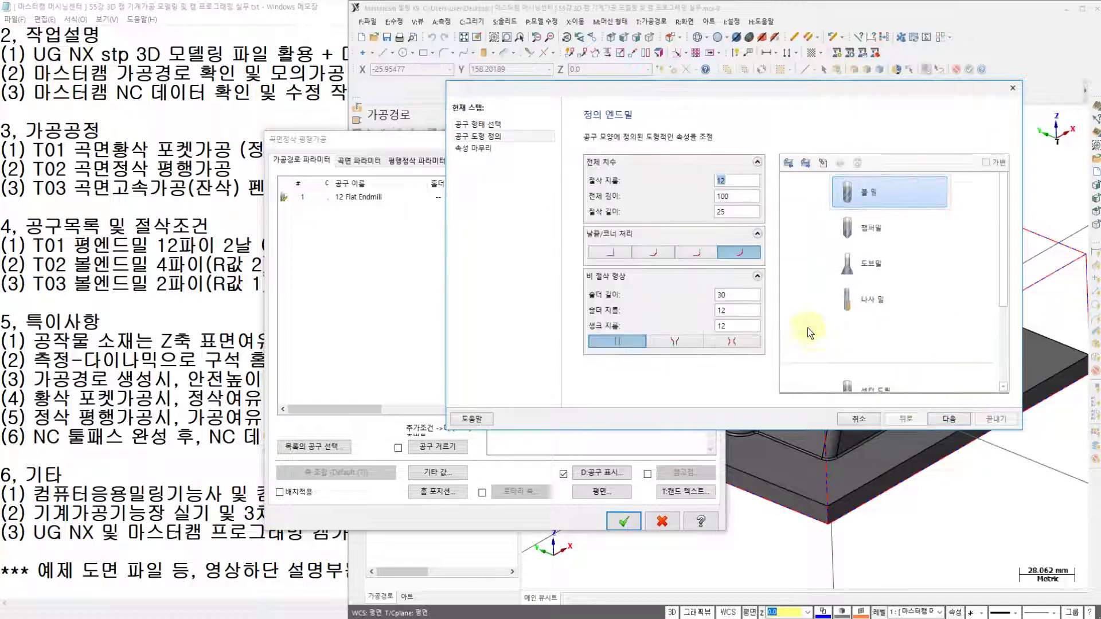
{"action": "type", "text": "4"}
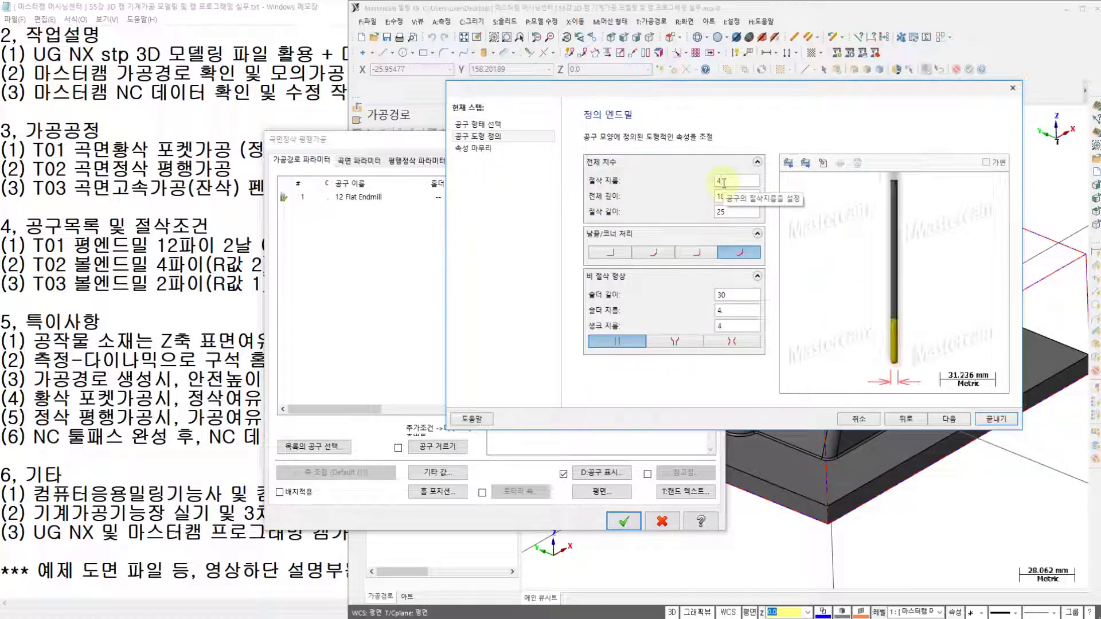
{"action": "left_click", "coordinate": [945, 420]}
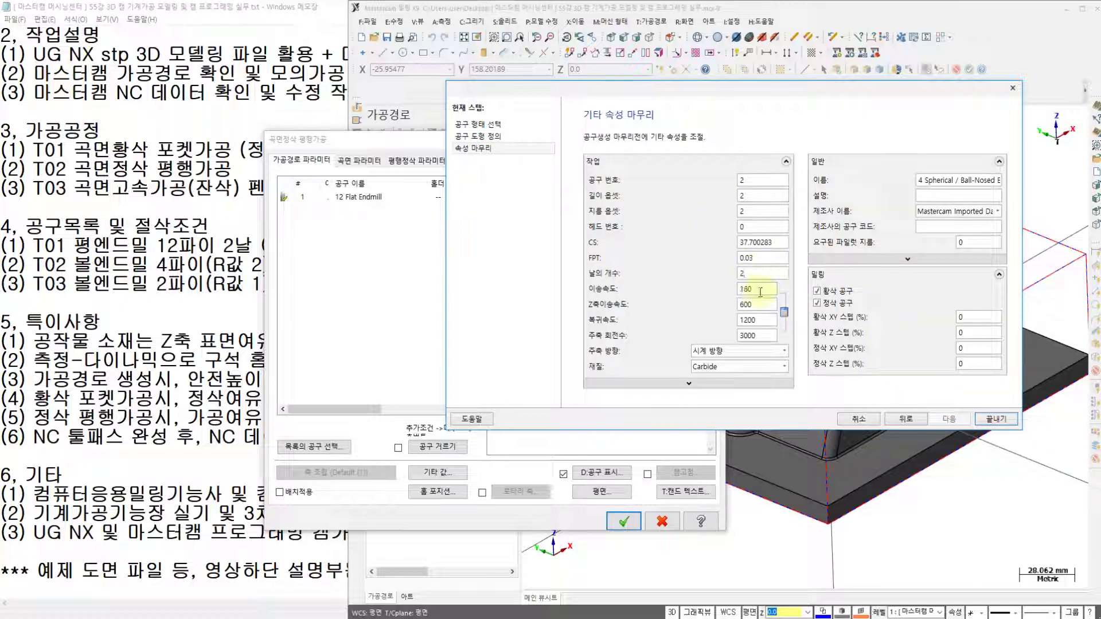
Set the ball mill's feed rate and plunge rate to 300, retract rate to 0 and spindle speed to 3500, and finish the tool definition
{"action": "key", "text": "BackSpace"}
{"action": "key", "text": "BackSpace"}
{"action": "key", "text": "BackSpace"}
{"action": "type", "text": "300"}
{"action": "key", "text": "Tab"}
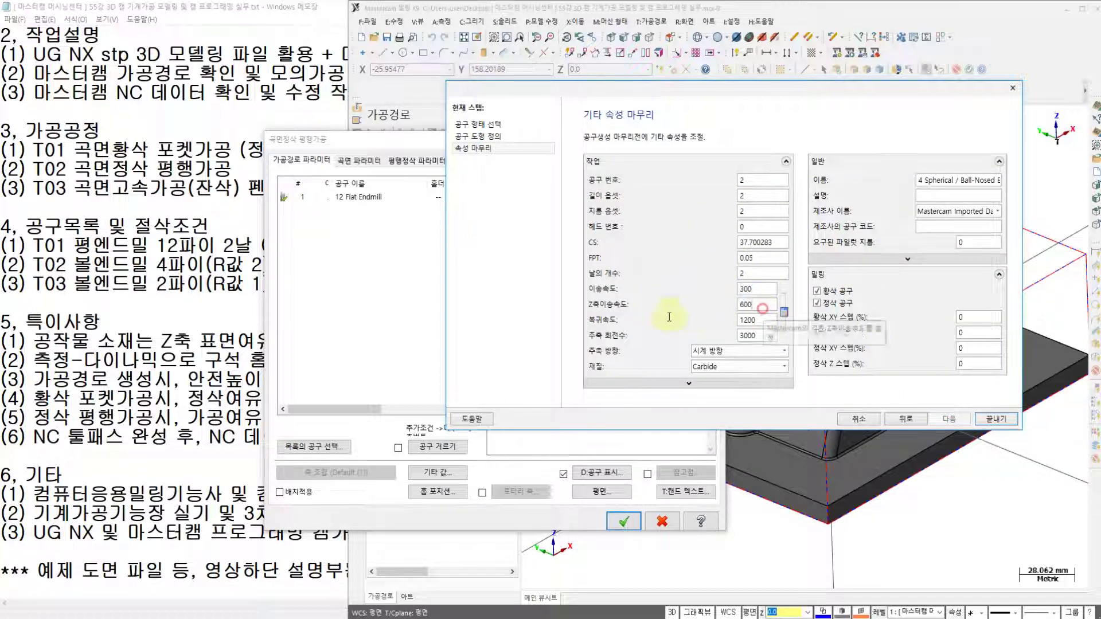
{"action": "type", "text": "30"}
{"action": "key", "text": "Tab"}
{"action": "type", "text": "0"}
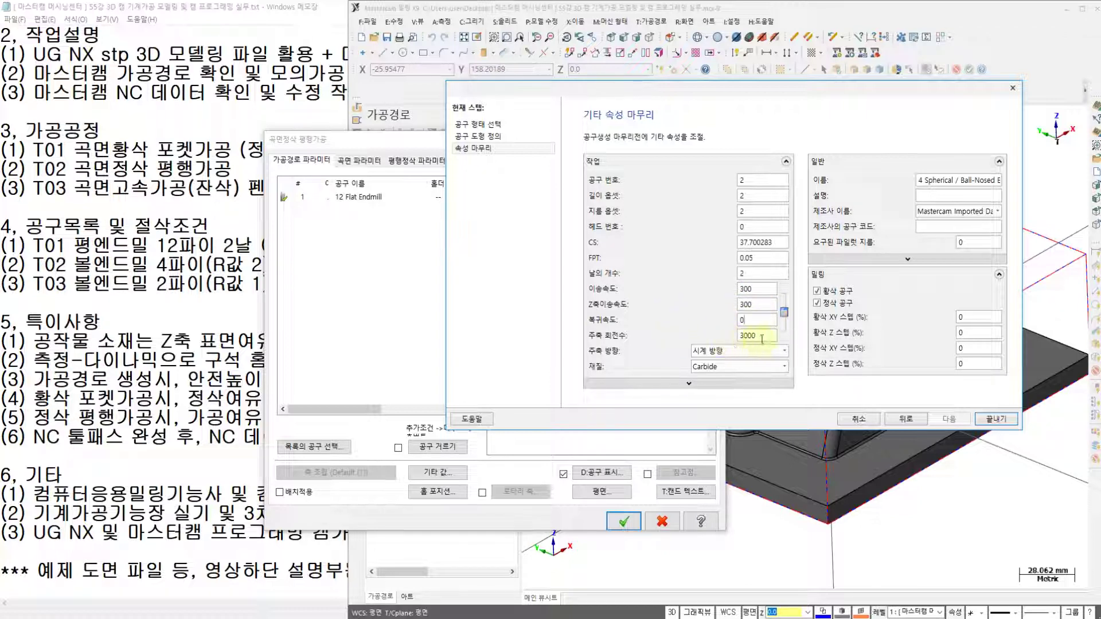
{"action": "type", "text": "3500"}
{"action": "left_click", "coordinate": [996, 418]}
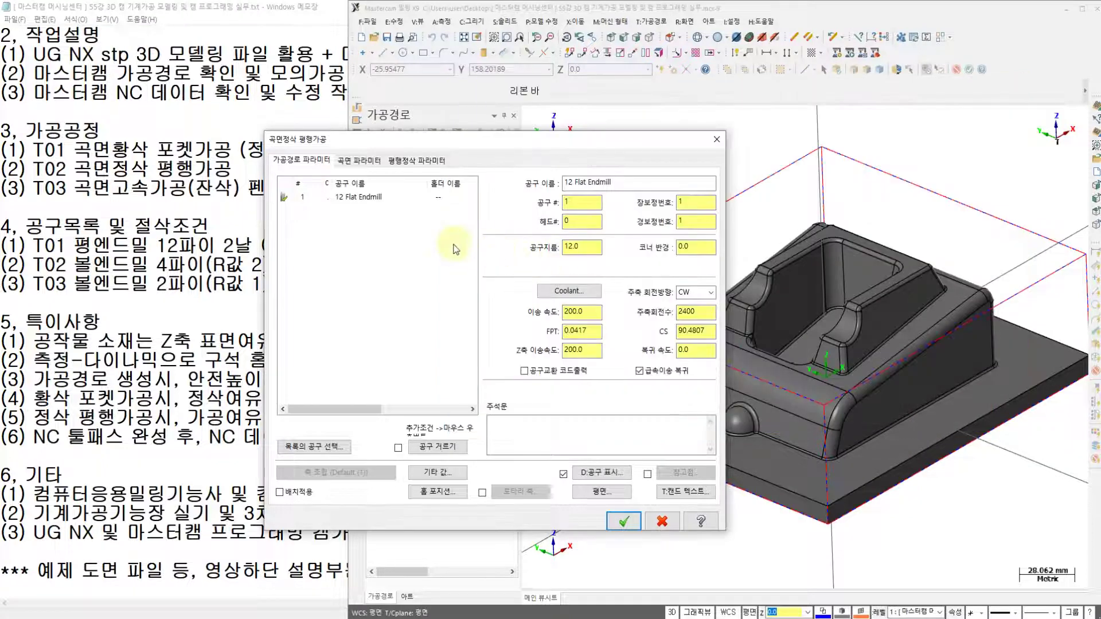
Set the flood coolant to On for the 4 mm ball mill in the parallel finishing operation
{"action": "left_click", "coordinate": [562, 295]}
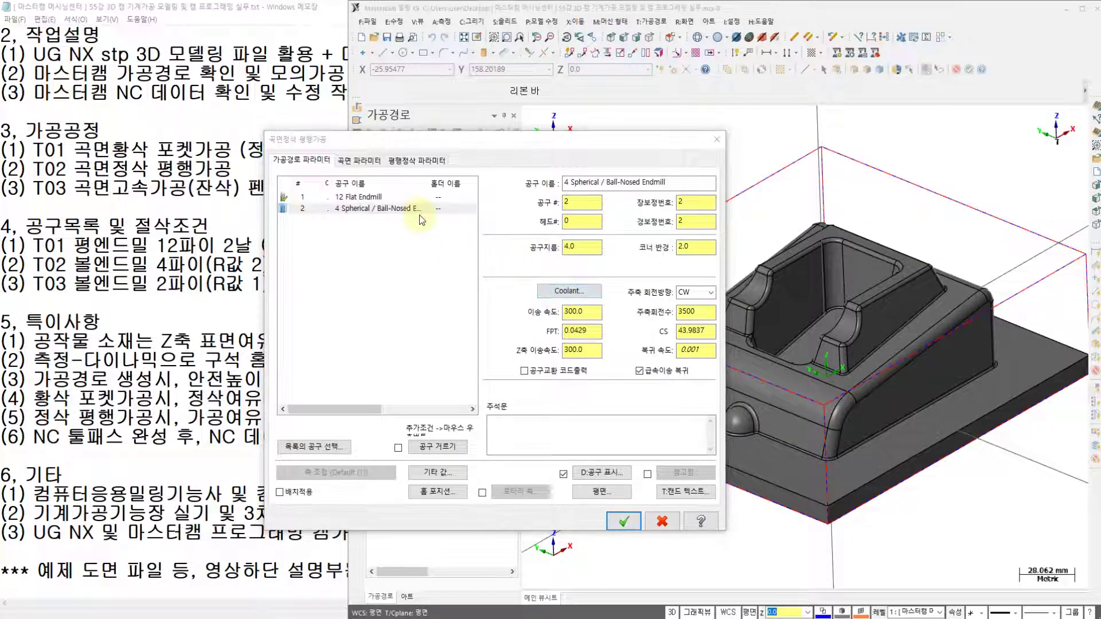
{"action": "left_click", "coordinate": [634, 249]}
{"action": "left_click", "coordinate": [634, 264]}
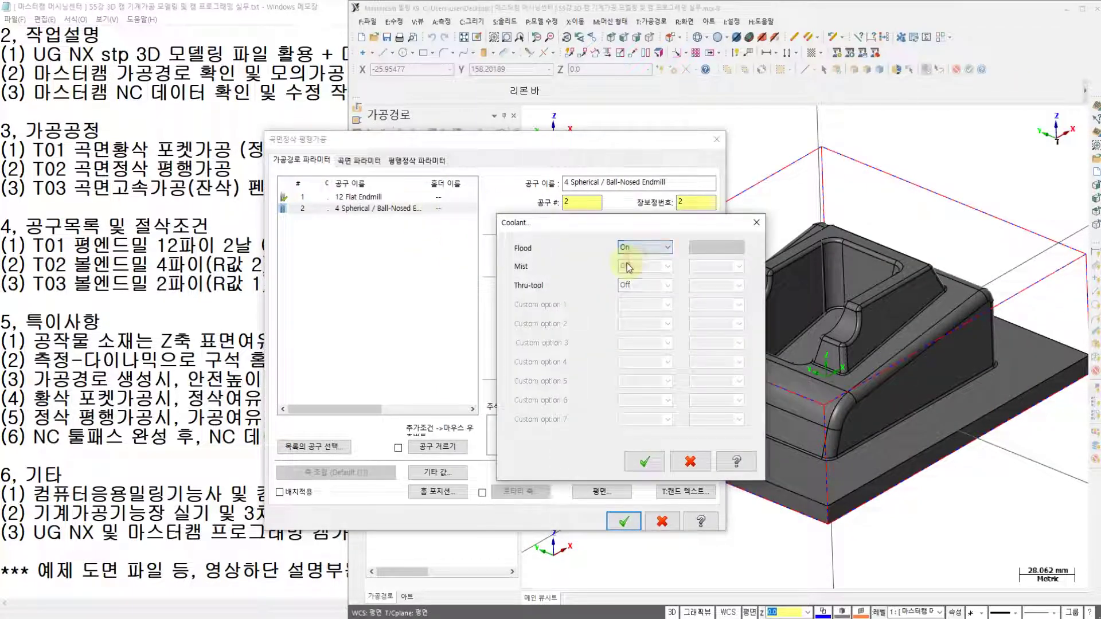
{"action": "left_click", "coordinate": [644, 461]}
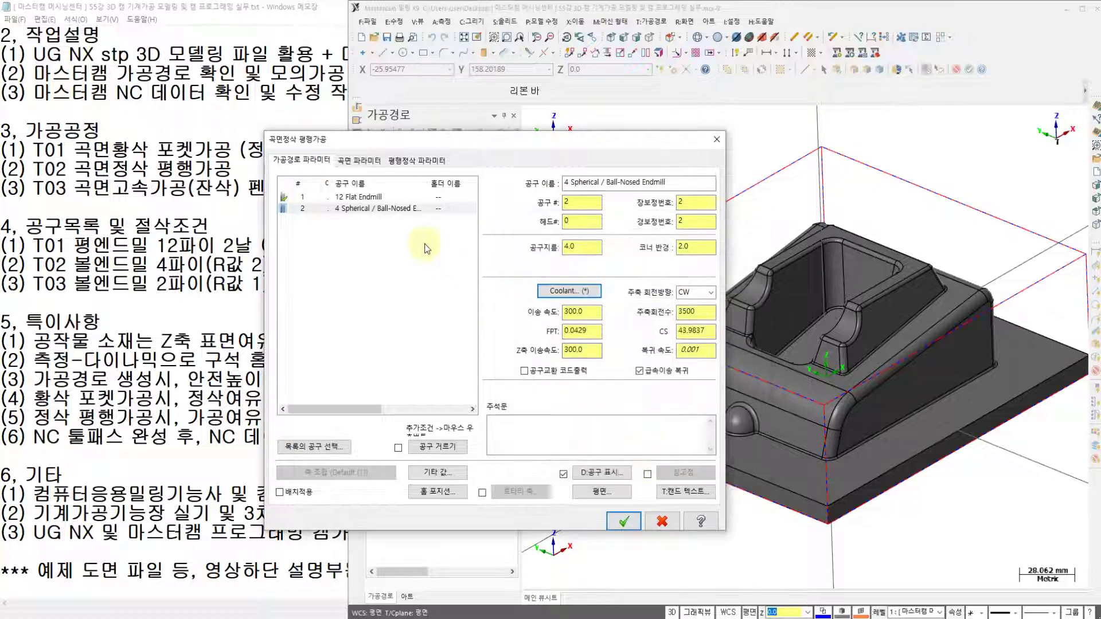
Enable the clearance height for the parallel finishing operation at an incremental 50, keeping the stock to leave on the drive surfaces at 0
{"action": "left_click", "coordinate": [359, 160]}
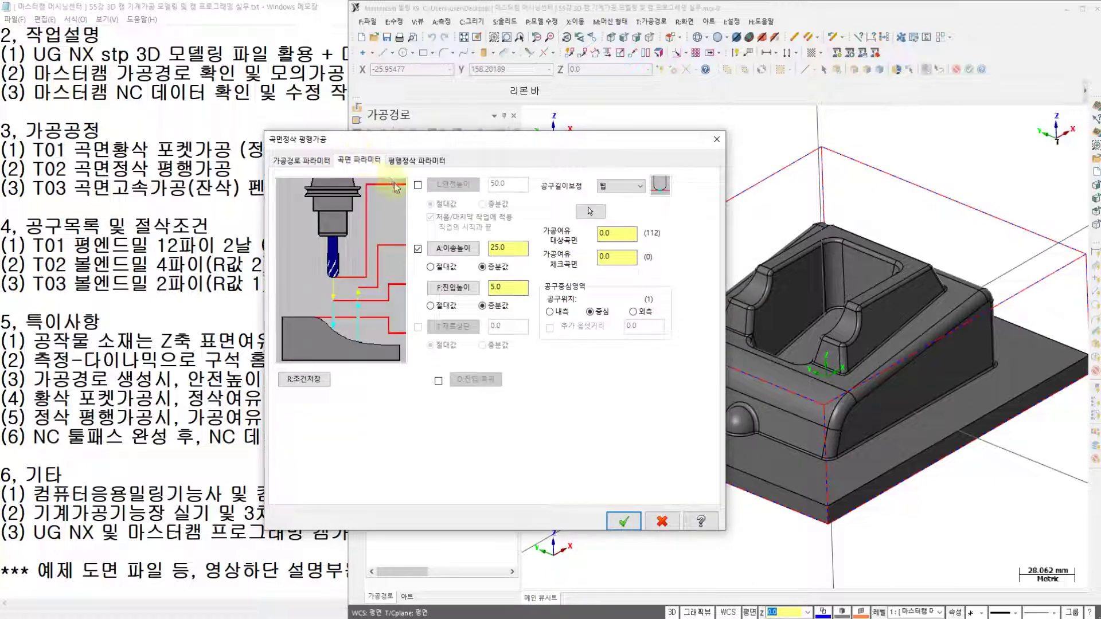
{"action": "left_click", "coordinate": [418, 186]}
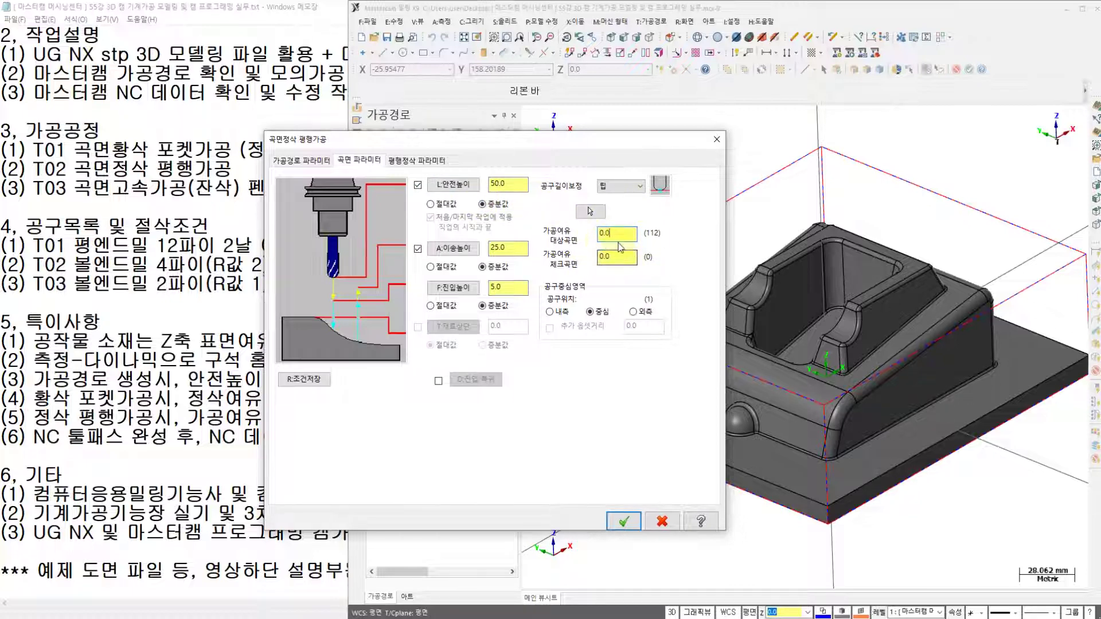
Set the parallel finishing maximum stepover to 1.0 and machining angle to 45, and generate the toolpath
{"action": "left_click", "coordinate": [401, 161]}
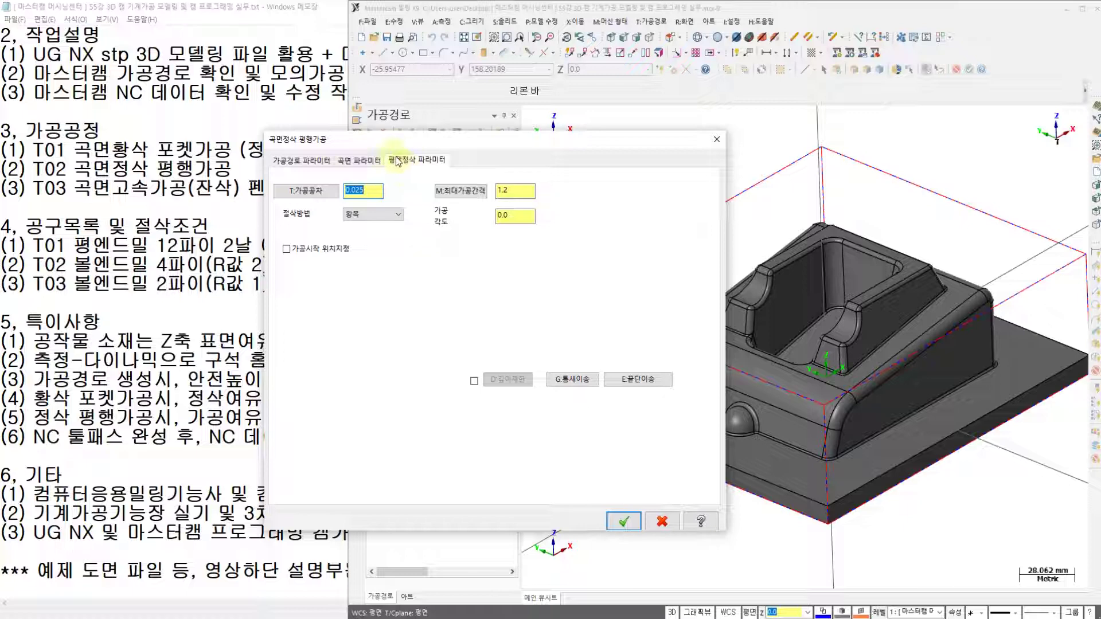
{"action": "left_click", "coordinate": [525, 190]}
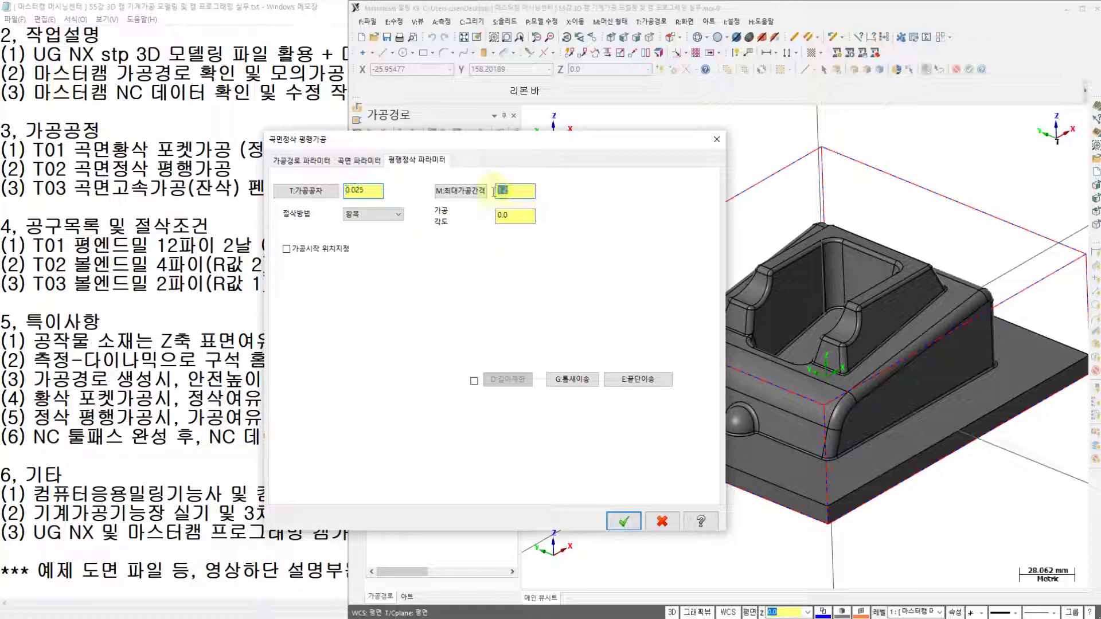
{"action": "left_click", "coordinate": [522, 219]}
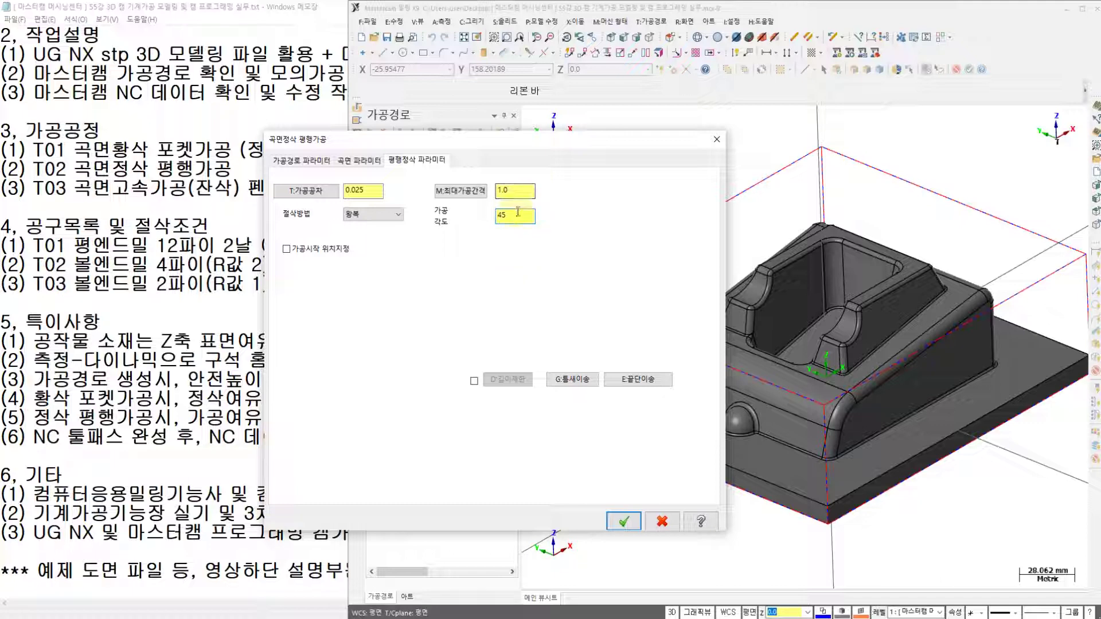
{"action": "left_click", "coordinate": [619, 522]}
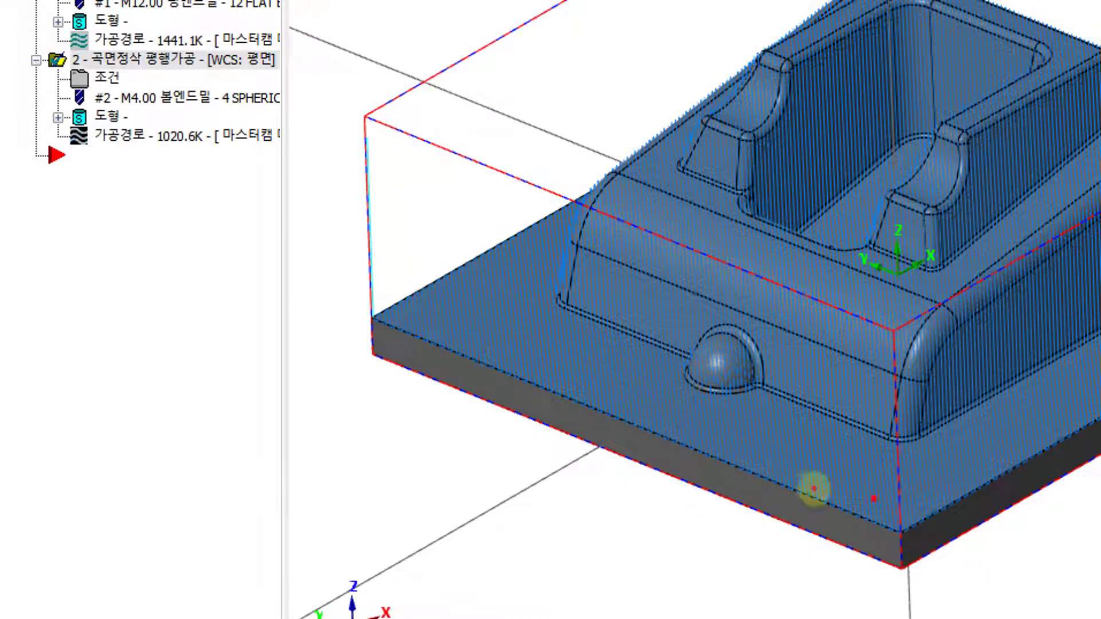
{"action": "mouse_move", "coordinate": [874, 498]}
{"action": "left_mouse_down"}
{"action": "mouse_move", "coordinate": [552, 369]}
{"action": "mouse_move", "coordinate": [711, 466]}
{"action": "left_mouse_up"}
{"action": "mouse_move", "coordinate": [900, 449]}
{"action": "left_mouse_down"}
{"action": "mouse_move", "coordinate": [525, 270]}
{"action": "mouse_move", "coordinate": [817, 33]}
{"action": "left_mouse_up"}
{"action": "mouse_move", "coordinate": [546, 324]}
{"action": "left_mouse_down"}
{"action": "mouse_move", "coordinate": [663, 258]}
{"action": "mouse_move", "coordinate": [890, 48]}
{"action": "left_mouse_up"}
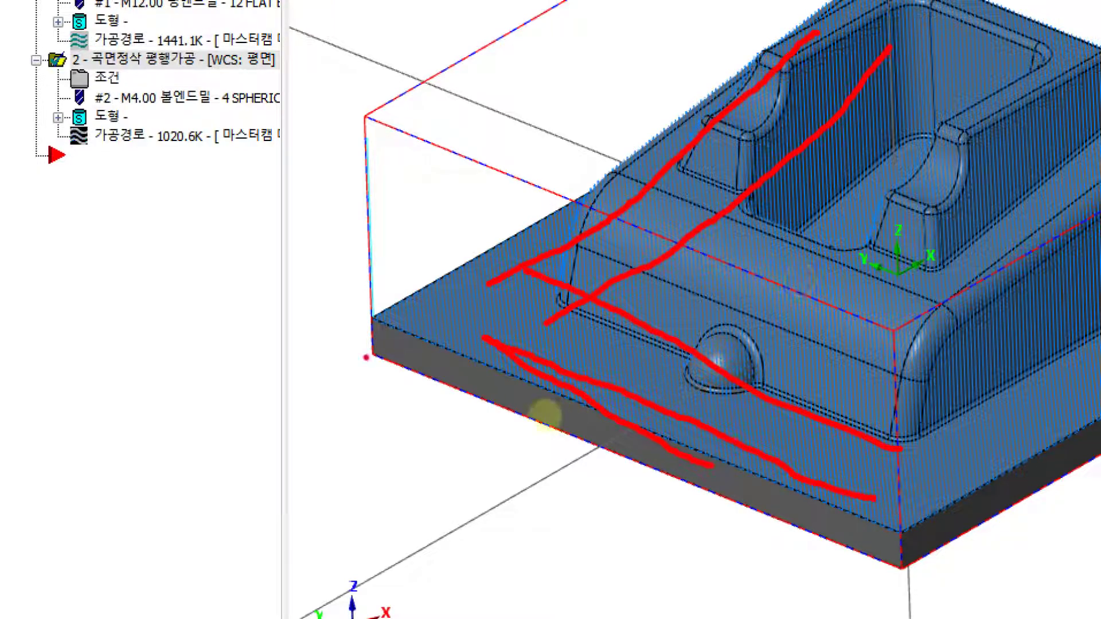
{"action": "mouse_move", "coordinate": [394, 293]}
{"action": "left_mouse_down"}
{"action": "mouse_move", "coordinate": [396, 339]}
{"action": "mouse_move", "coordinate": [455, 269]}
{"action": "mouse_move", "coordinate": [503, 269]}
{"action": "mouse_move", "coordinate": [534, 321]}
{"action": "mouse_move", "coordinate": [589, 185]}
{"action": "mouse_move", "coordinate": [631, 409]}
{"action": "left_mouse_up"}
{"action": "left_click_drag", "start_coordinate": [646, 179], "coordinate": [672, 353]}
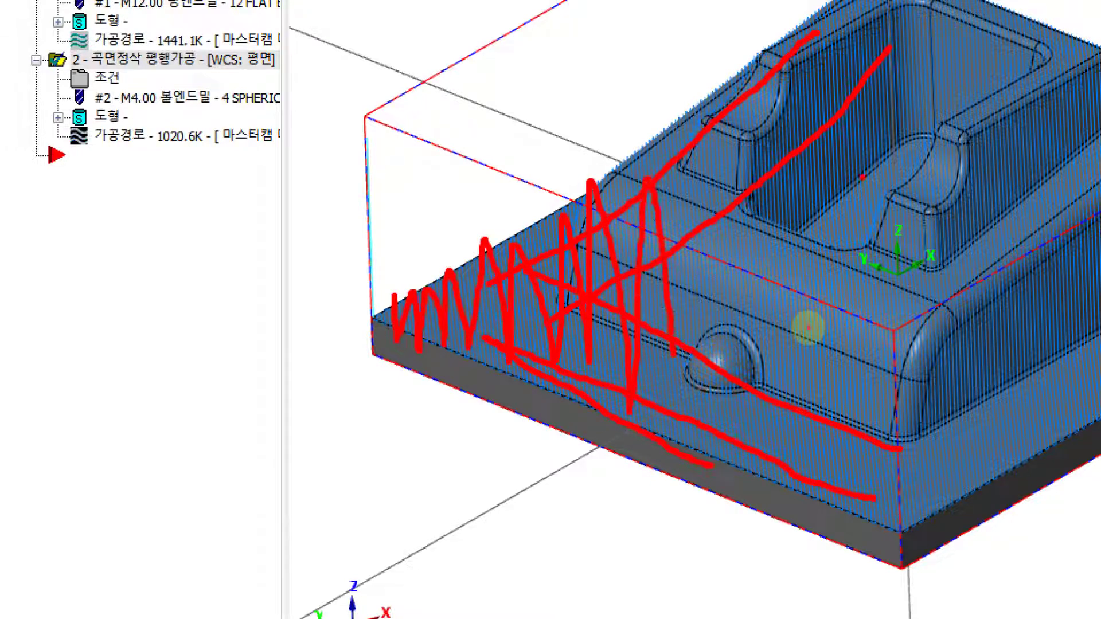
{"action": "mouse_move", "coordinate": [861, 177]}
{"action": "left_mouse_down"}
{"action": "mouse_move", "coordinate": [893, 418]}
{"action": "mouse_move", "coordinate": [906, 417]}
{"action": "mouse_move", "coordinate": [928, 272]}
{"action": "mouse_move", "coordinate": [918, 190]}
{"action": "left_mouse_up"}
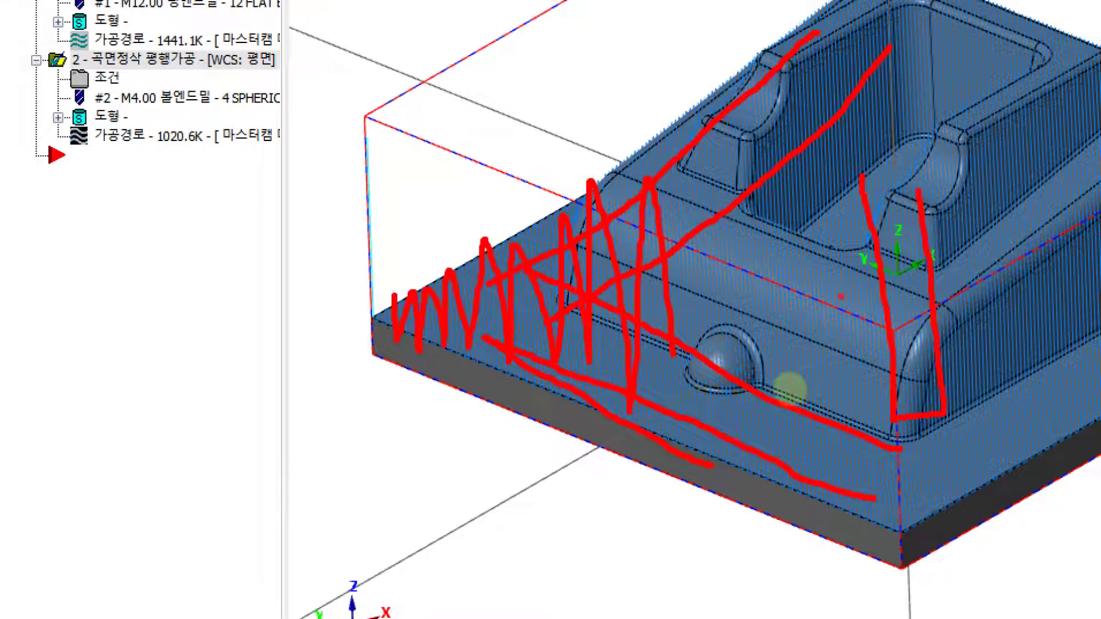
{"action": "left_click_drag", "start_coordinate": [817, 298], "coordinate": [994, 275]}
{"action": "mouse_move", "coordinate": [992, 184]}
{"action": "left_mouse_down"}
{"action": "mouse_move", "coordinate": [986, 219]}
{"action": "mouse_move", "coordinate": [957, 197]}
{"action": "mouse_move", "coordinate": [1026, 220]}
{"action": "mouse_move", "coordinate": [961, 248]}
{"action": "left_mouse_up"}
{"action": "mouse_move", "coordinate": [940, 133]}
{"action": "left_mouse_down"}
{"action": "mouse_move", "coordinate": [970, 131]}
{"action": "mouse_move", "coordinate": [934, 116]}
{"action": "mouse_move", "coordinate": [968, 120]}
{"action": "left_mouse_up"}
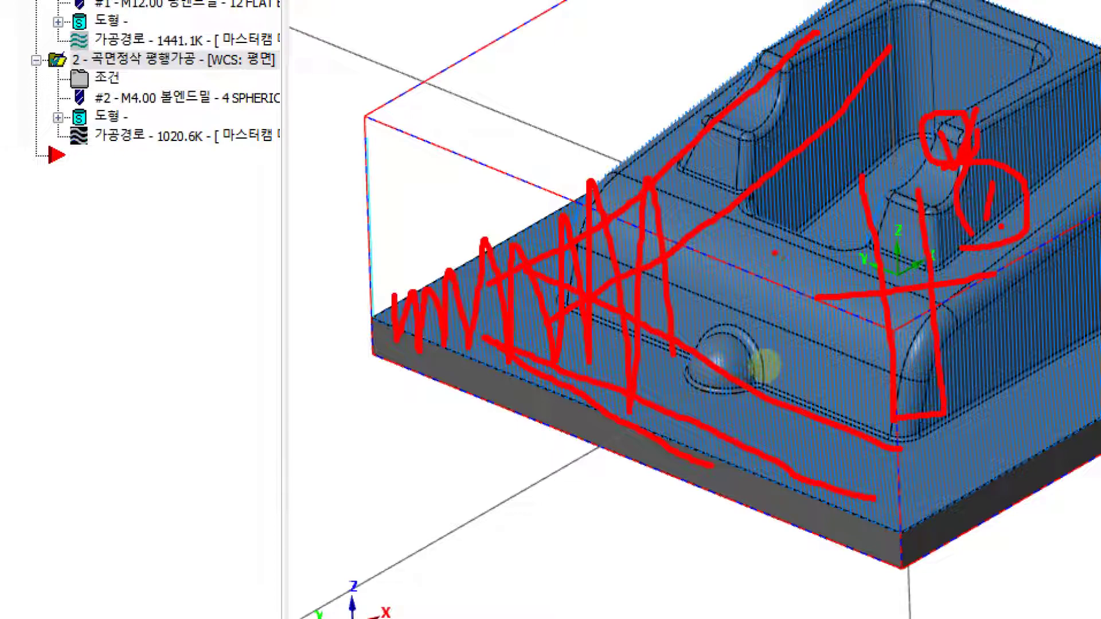
{"action": "key", "text": "Escape"}
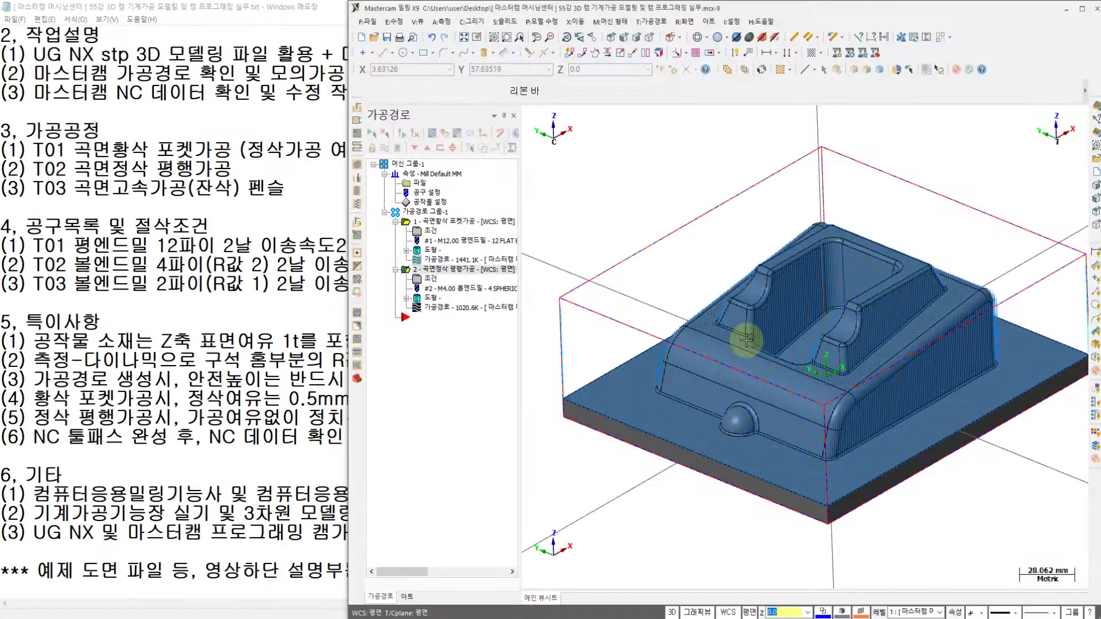
{"action": "scroll", "coordinate": [760, 333], "scroll_direction": "up", "scroll_amount": 6}
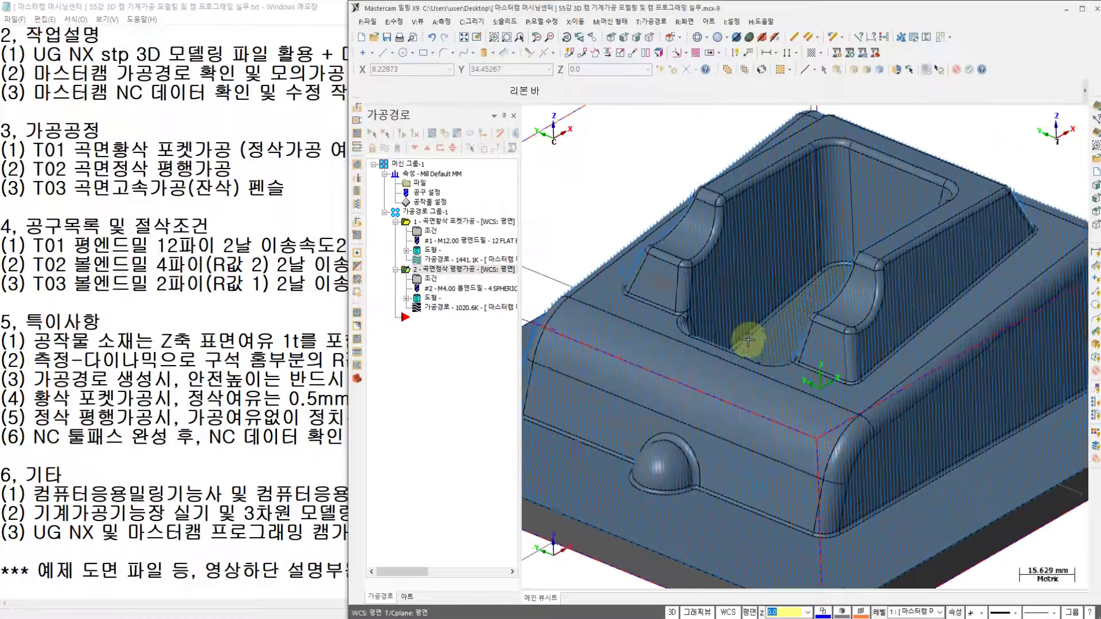
{"action": "scroll", "coordinate": [746, 338], "scroll_direction": "down", "scroll_amount": 2}
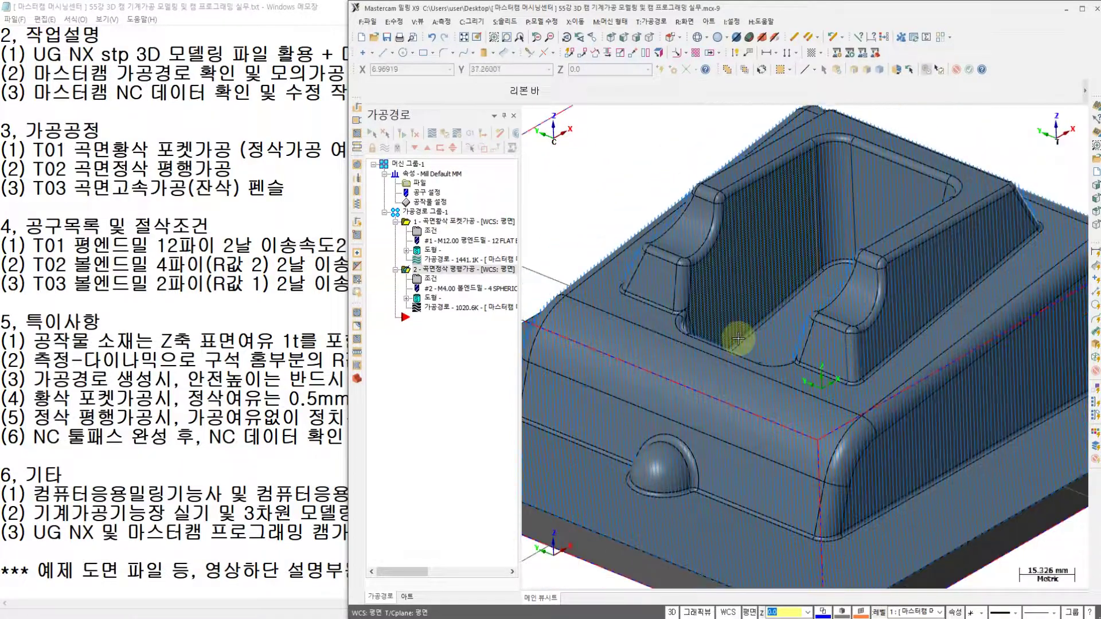
{"action": "scroll", "coordinate": [728, 313], "scroll_direction": "down", "scroll_amount": 1}
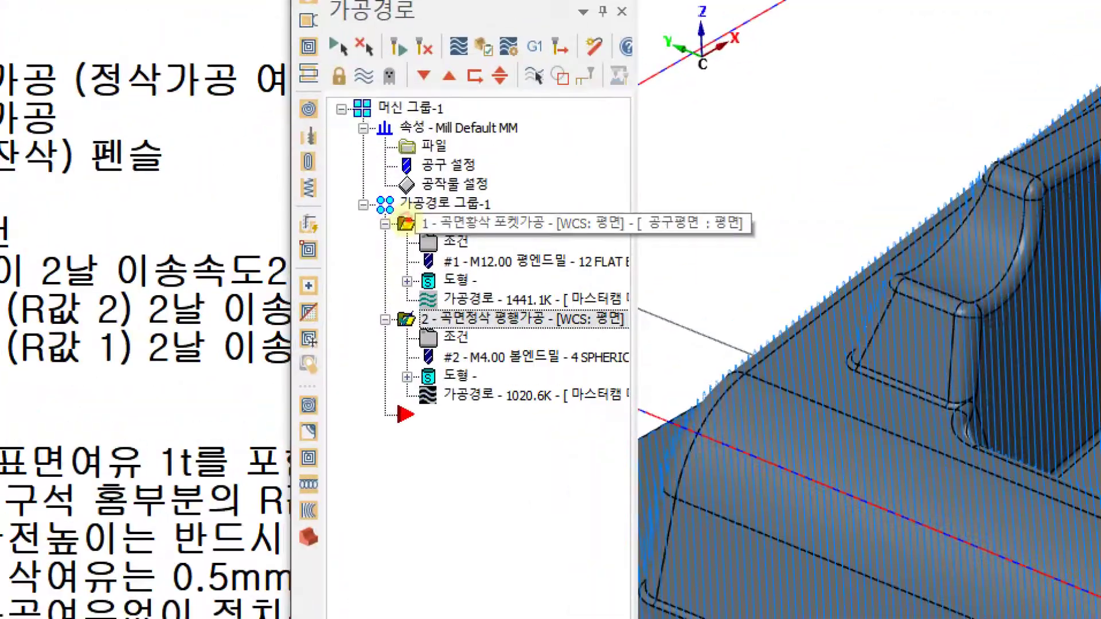
{"action": "mouse_move", "coordinate": [416, 246]}
{"action": "left_mouse_down"}
{"action": "mouse_move", "coordinate": [404, 200]}
{"action": "mouse_move", "coordinate": [421, 231]}
{"action": "left_mouse_up"}
{"action": "mouse_move", "coordinate": [430, 325]}
{"action": "left_mouse_down"}
{"action": "mouse_move", "coordinate": [411, 346]}
{"action": "mouse_move", "coordinate": [403, 298]}
{"action": "mouse_move", "coordinate": [420, 303]}
{"action": "left_mouse_up"}
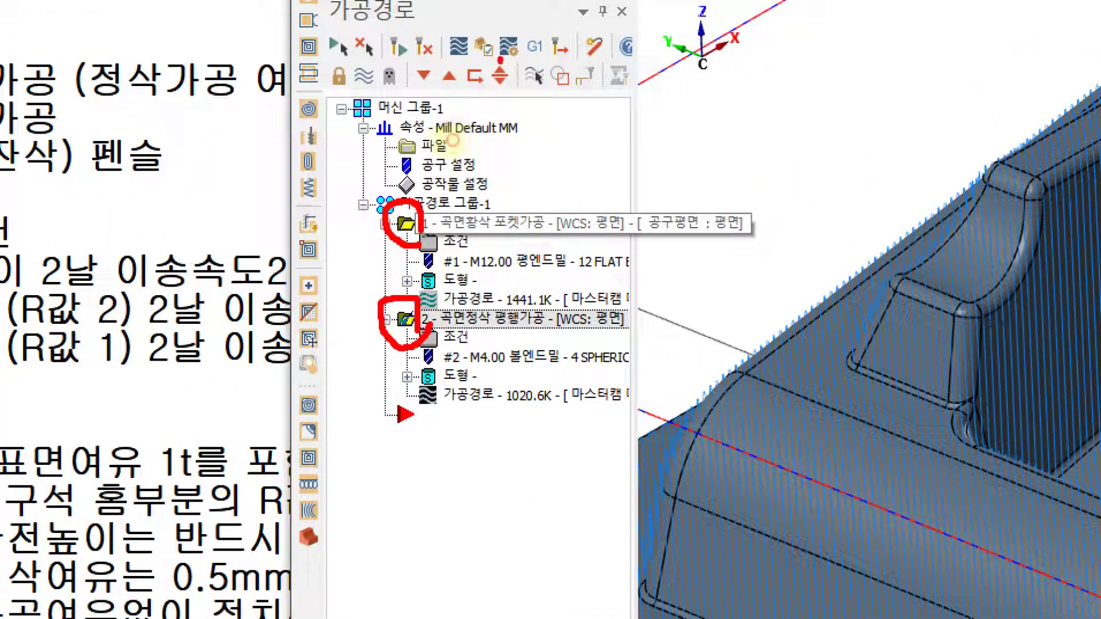
{"action": "mouse_move", "coordinate": [497, 68]}
{"action": "left_mouse_down"}
{"action": "mouse_move", "coordinate": [463, 35]}
{"action": "mouse_move", "coordinate": [500, 59]}
{"action": "left_mouse_up"}
{"action": "mouse_move", "coordinate": [378, 404]}
{"action": "left_mouse_down"}
{"action": "mouse_move", "coordinate": [530, 467]}
{"action": "mouse_move", "coordinate": [587, 341]}
{"action": "mouse_move", "coordinate": [532, 456]}
{"action": "left_mouse_up"}
{"action": "mouse_move", "coordinate": [685, 81]}
{"action": "left_mouse_down"}
{"action": "mouse_move", "coordinate": [686, 143]}
{"action": "mouse_move", "coordinate": [727, 146]}
{"action": "mouse_move", "coordinate": [779, 83]}
{"action": "left_mouse_up"}
{"action": "mouse_move", "coordinate": [739, 128]}
{"action": "left_mouse_down"}
{"action": "mouse_move", "coordinate": [774, 136]}
{"action": "mouse_move", "coordinate": [784, 116]}
{"action": "mouse_move", "coordinate": [786, 153]}
{"action": "left_mouse_up"}
{"action": "left_click_drag", "start_coordinate": [826, 94], "coordinate": [825, 122]}
{"action": "mouse_move", "coordinate": [820, 76]}
{"action": "left_mouse_down"}
{"action": "mouse_move", "coordinate": [851, 125]}
{"action": "mouse_move", "coordinate": [860, 79]}
{"action": "mouse_move", "coordinate": [854, 136]}
{"action": "left_mouse_up"}
{"action": "left_click_drag", "start_coordinate": [858, 89], "coordinate": [892, 123]}
{"action": "left_click_drag", "start_coordinate": [659, 174], "coordinate": [903, 153]}
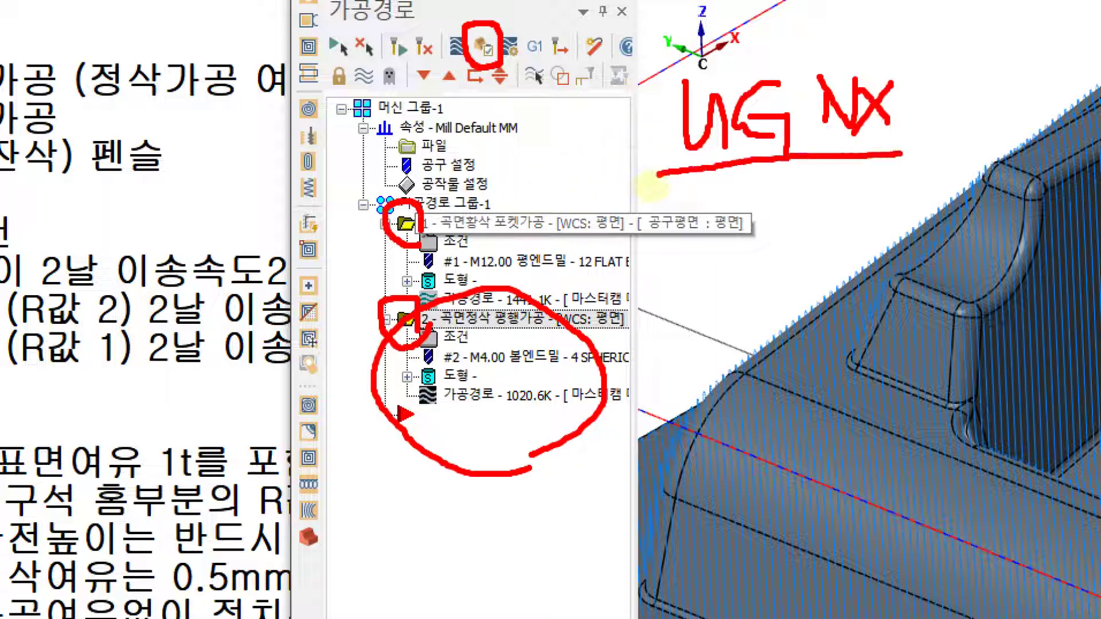
{"action": "mouse_move", "coordinate": [794, 216]}
{"action": "left_mouse_down"}
{"action": "mouse_move", "coordinate": [797, 248]}
{"action": "mouse_move", "coordinate": [829, 246]}
{"action": "left_mouse_up"}
{"action": "left_click_drag", "start_coordinate": [870, 187], "coordinate": [884, 273]}
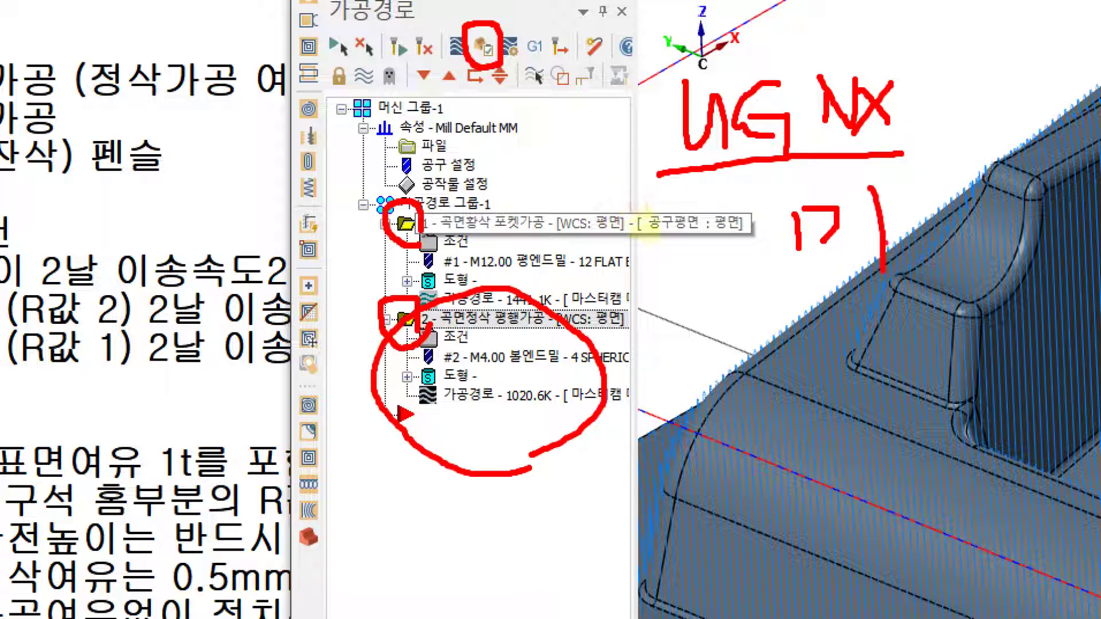
{"action": "left_click_drag", "start_coordinate": [800, 309], "coordinate": [883, 298]}
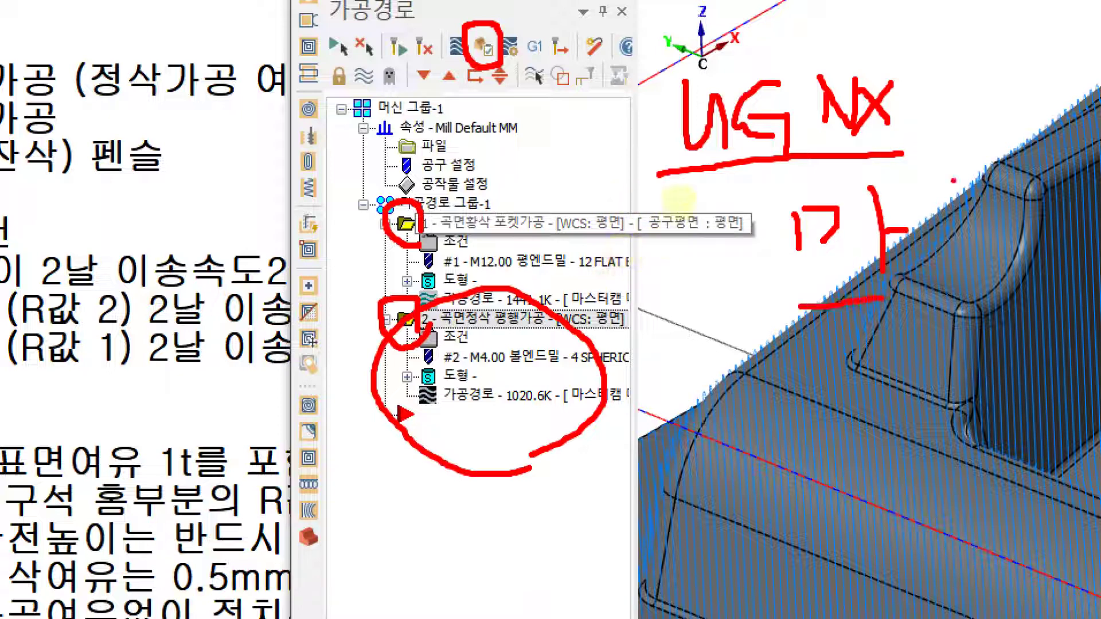
{"action": "left_click_drag", "start_coordinate": [618, 128], "coordinate": [666, 126]}
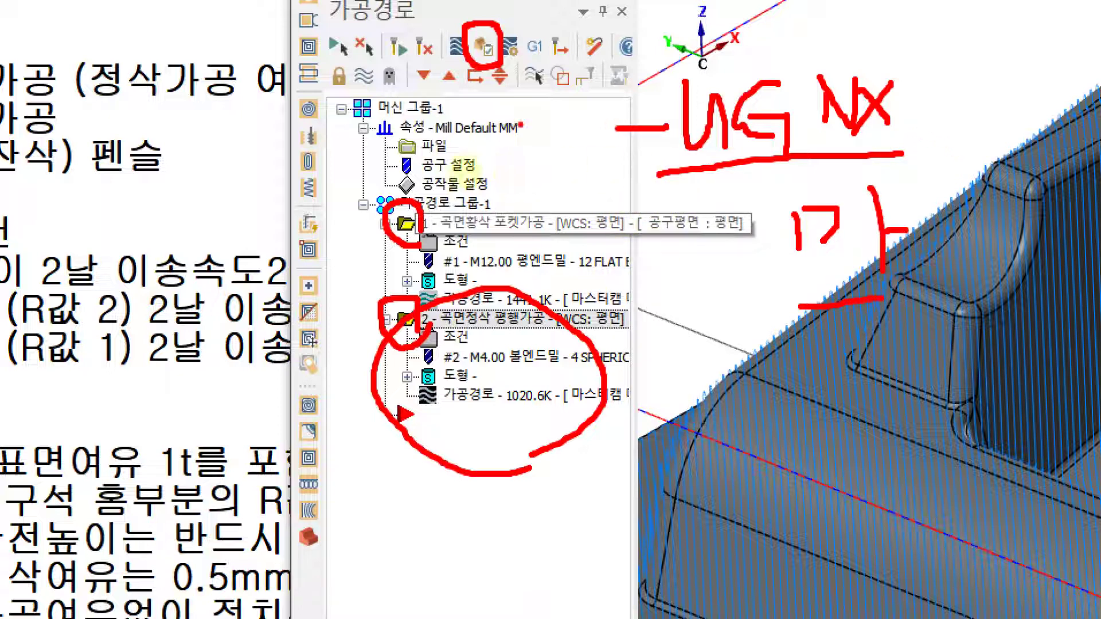
{"action": "mouse_move", "coordinate": [539, 96]}
{"action": "left_mouse_down"}
{"action": "mouse_move", "coordinate": [544, 184]}
{"action": "mouse_move", "coordinate": [584, 156]}
{"action": "left_mouse_up"}
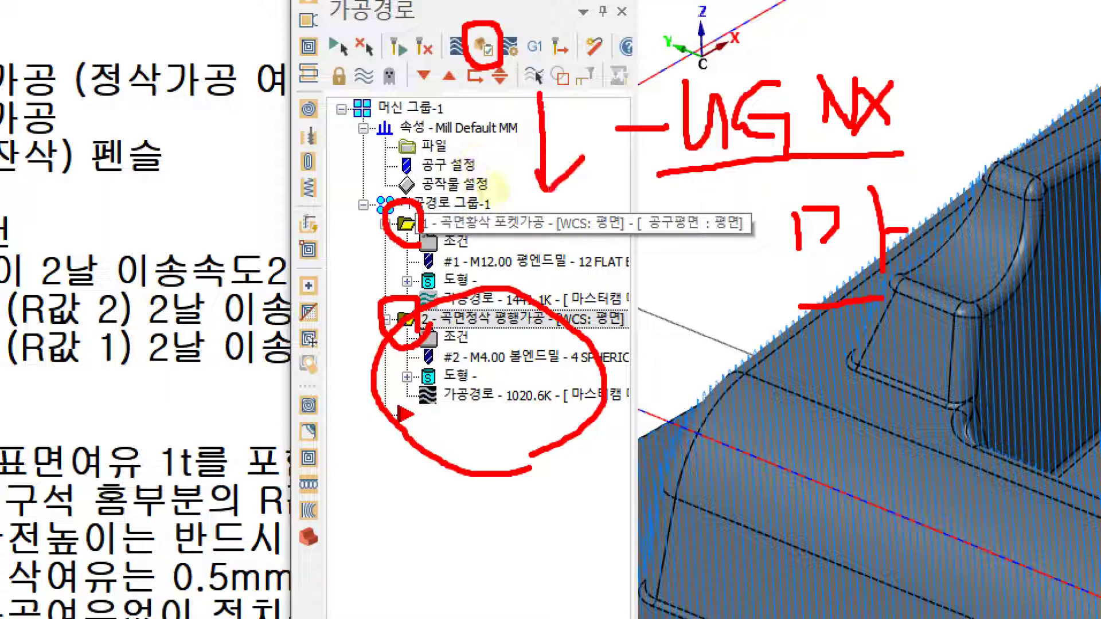
{"action": "left_click_drag", "start_coordinate": [745, 251], "coordinate": [745, 354]}
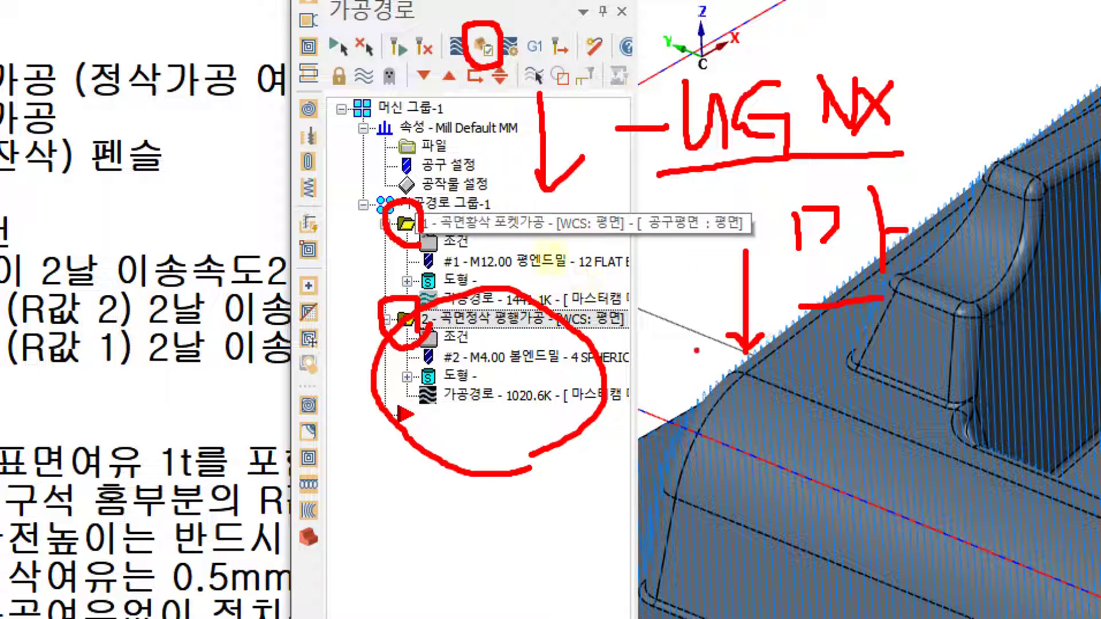
{"action": "mouse_move", "coordinate": [696, 251]}
{"action": "left_mouse_down"}
{"action": "mouse_move", "coordinate": [683, 355]}
{"action": "mouse_move", "coordinate": [670, 329]}
{"action": "mouse_move", "coordinate": [671, 390]}
{"action": "mouse_move", "coordinate": [693, 390]}
{"action": "left_mouse_up"}
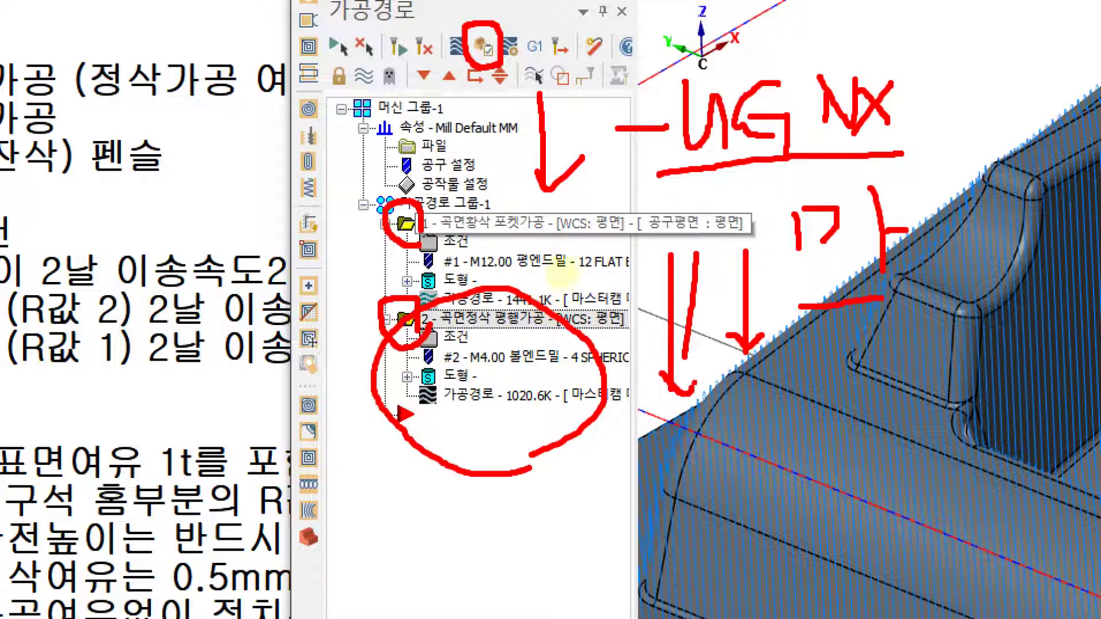
{"action": "mouse_move", "coordinate": [765, 182]}
{"action": "left_mouse_down"}
{"action": "mouse_move", "coordinate": [713, 173]}
{"action": "mouse_move", "coordinate": [774, 40]}
{"action": "mouse_move", "coordinate": [894, 94]}
{"action": "mouse_move", "coordinate": [814, 177]}
{"action": "mouse_move", "coordinate": [754, 193]}
{"action": "left_mouse_up"}
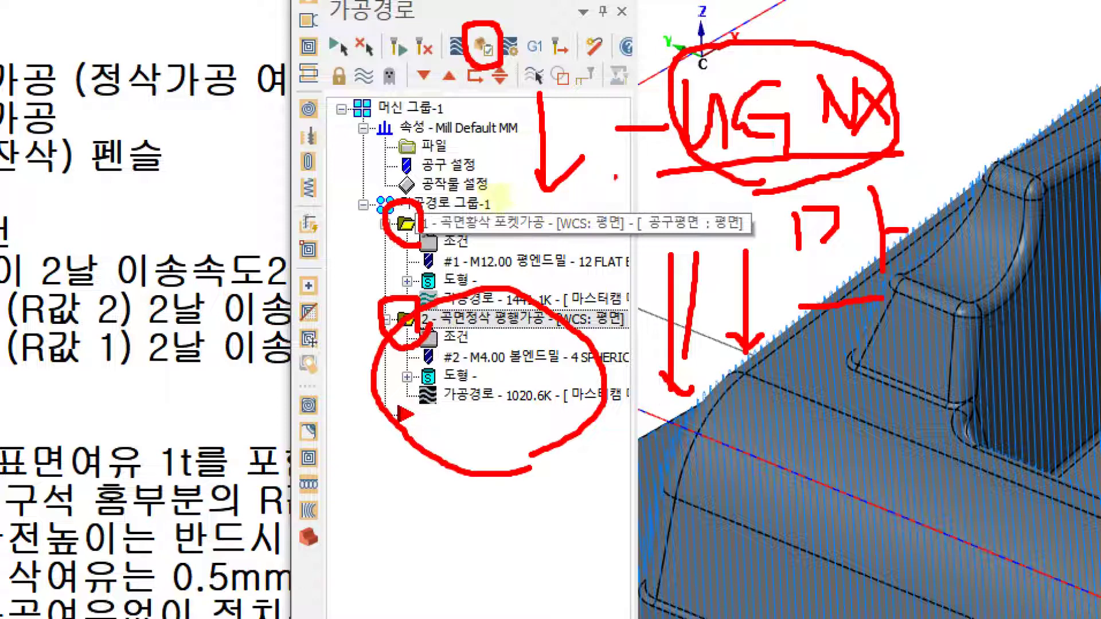
{"action": "mouse_move", "coordinate": [556, 171]}
{"action": "left_mouse_down"}
{"action": "mouse_move", "coordinate": [524, 146]}
{"action": "mouse_move", "coordinate": [605, 109]}
{"action": "mouse_move", "coordinate": [553, 175]}
{"action": "left_mouse_up"}
{"action": "mouse_move", "coordinate": [519, 141]}
{"action": "left_mouse_down"}
{"action": "mouse_move", "coordinate": [475, 141]}
{"action": "mouse_move", "coordinate": [494, 163]}
{"action": "mouse_move", "coordinate": [362, 144]}
{"action": "mouse_move", "coordinate": [351, 161]}
{"action": "left_mouse_up"}
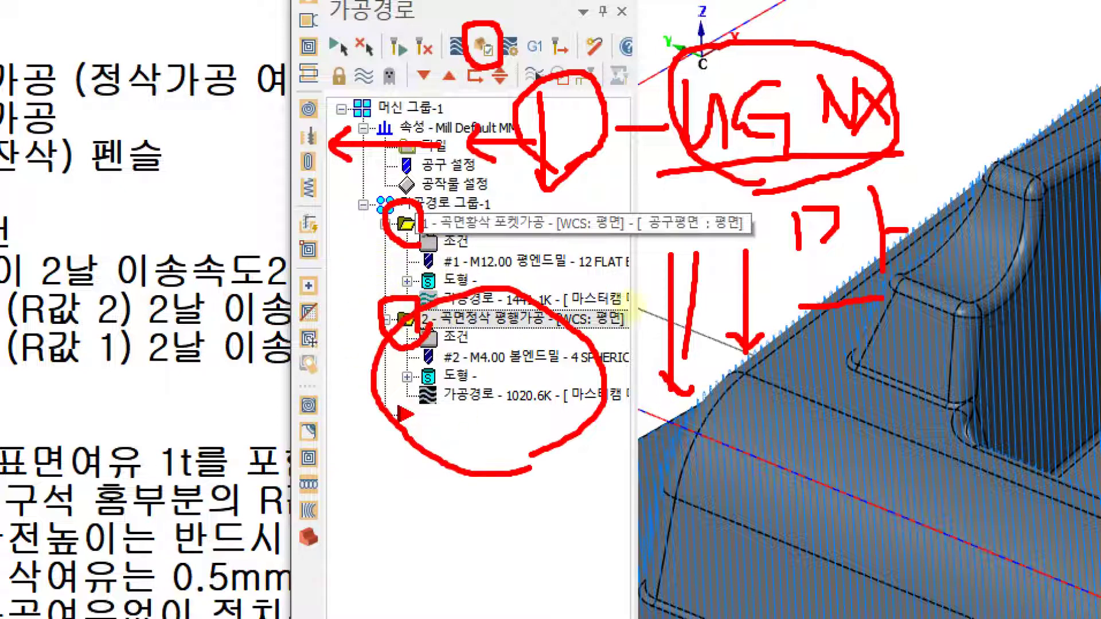
{"action": "left_click_drag", "start_coordinate": [761, 373], "coordinate": [837, 401]}
{"action": "mouse_move", "coordinate": [825, 464]}
{"action": "left_mouse_down"}
{"action": "mouse_move", "coordinate": [760, 470]}
{"action": "mouse_move", "coordinate": [798, 446]}
{"action": "left_mouse_up"}
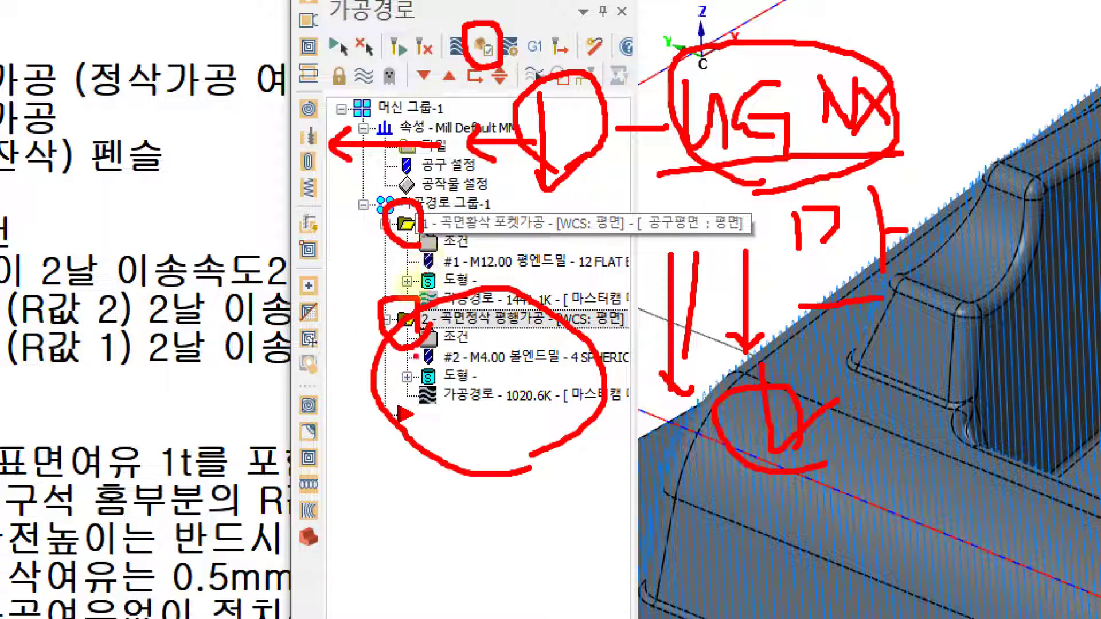
{"action": "key", "text": "Escape"}
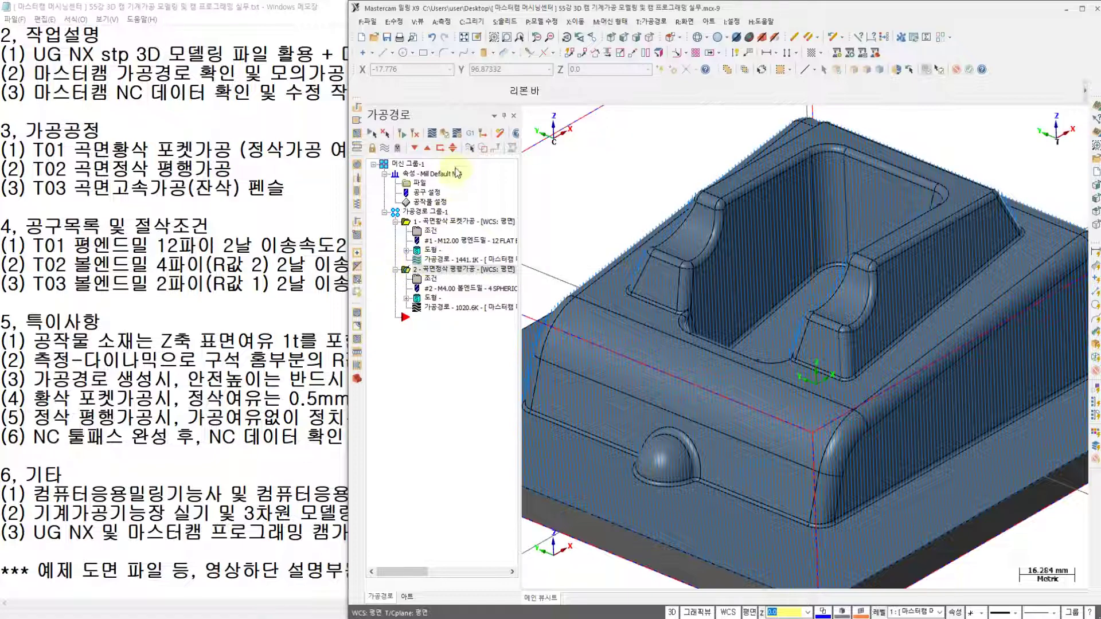
Run the solid cutting verification of the parallel finishing toolpath through to the end
{"action": "left_click", "coordinate": [447, 135]}
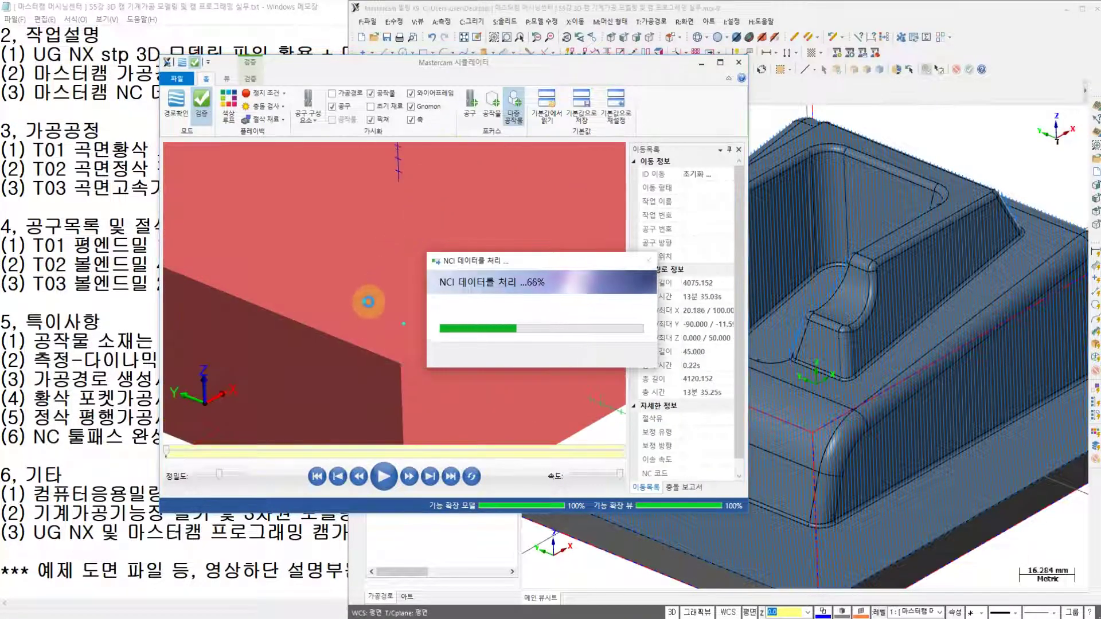
{"action": "scroll", "coordinate": [365, 325], "scroll_direction": "up", "scroll_amount": 3}
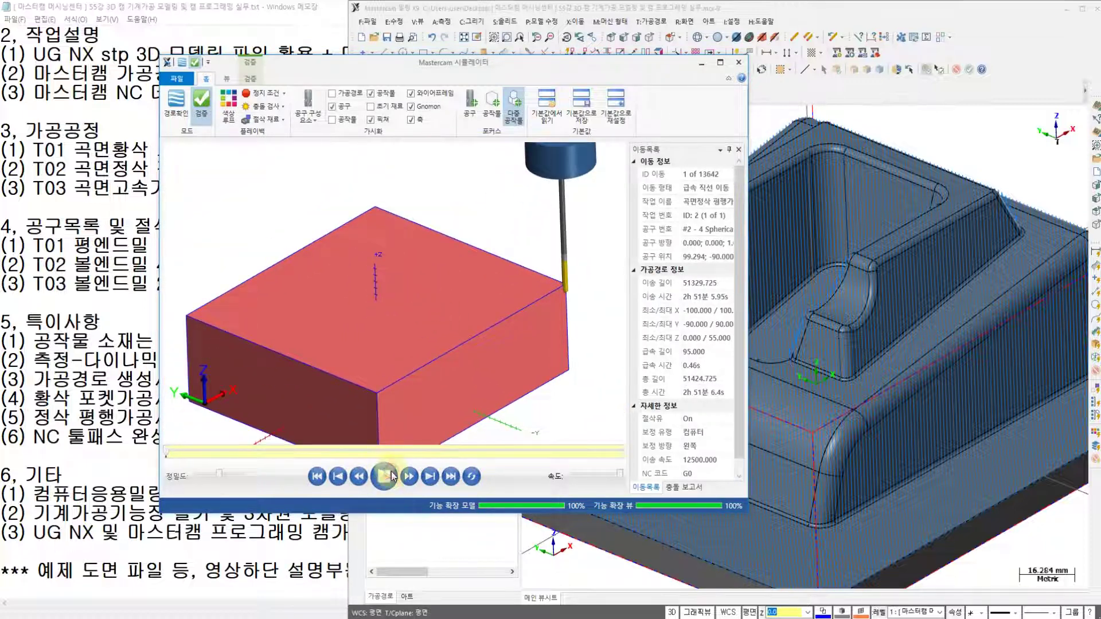
{"action": "left_click", "coordinate": [392, 475]}
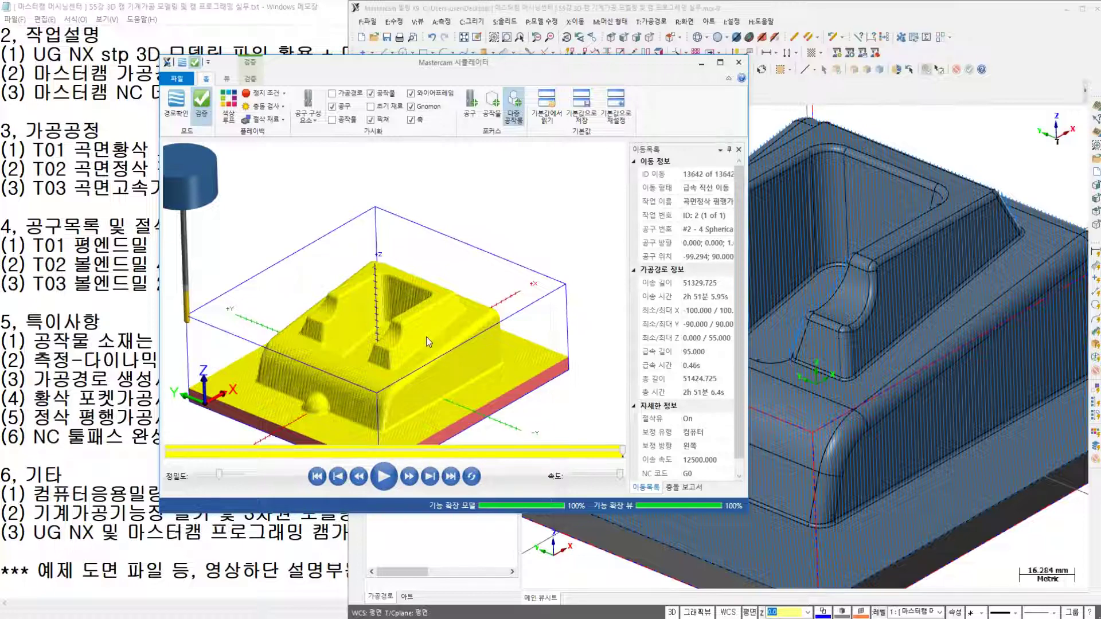
Examine the simulated surface closely around the raised ribs and their inner corners for cusp marks left by the ball end mill
{"action": "scroll", "coordinate": [422, 318], "scroll_direction": "up", "scroll_amount": 3}
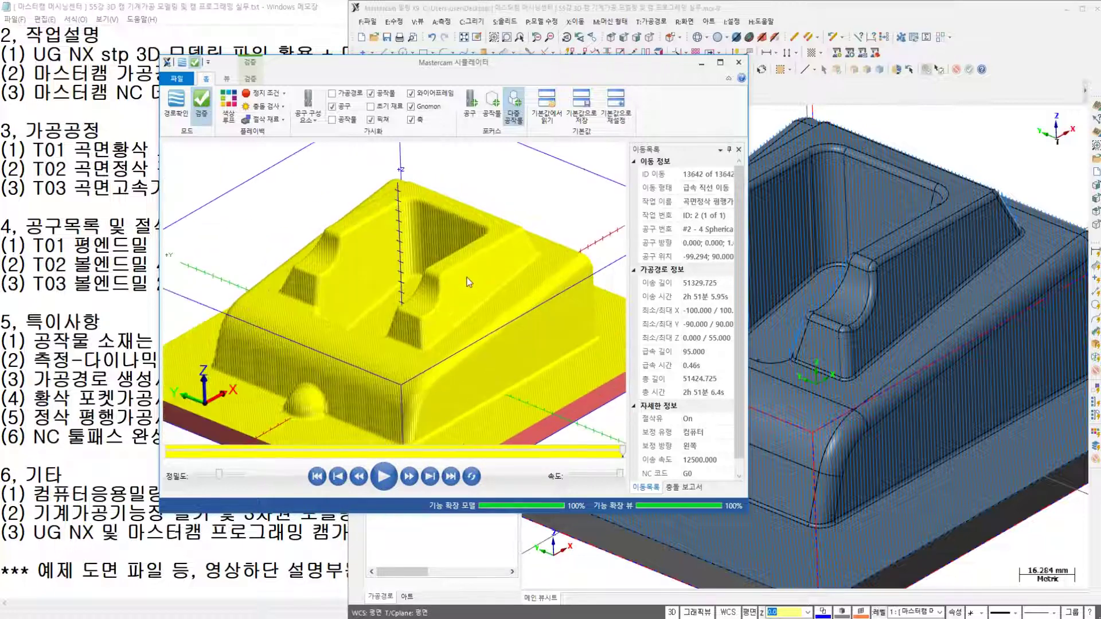
{"action": "scroll", "coordinate": [400, 316], "scroll_direction": "up", "scroll_amount": 2}
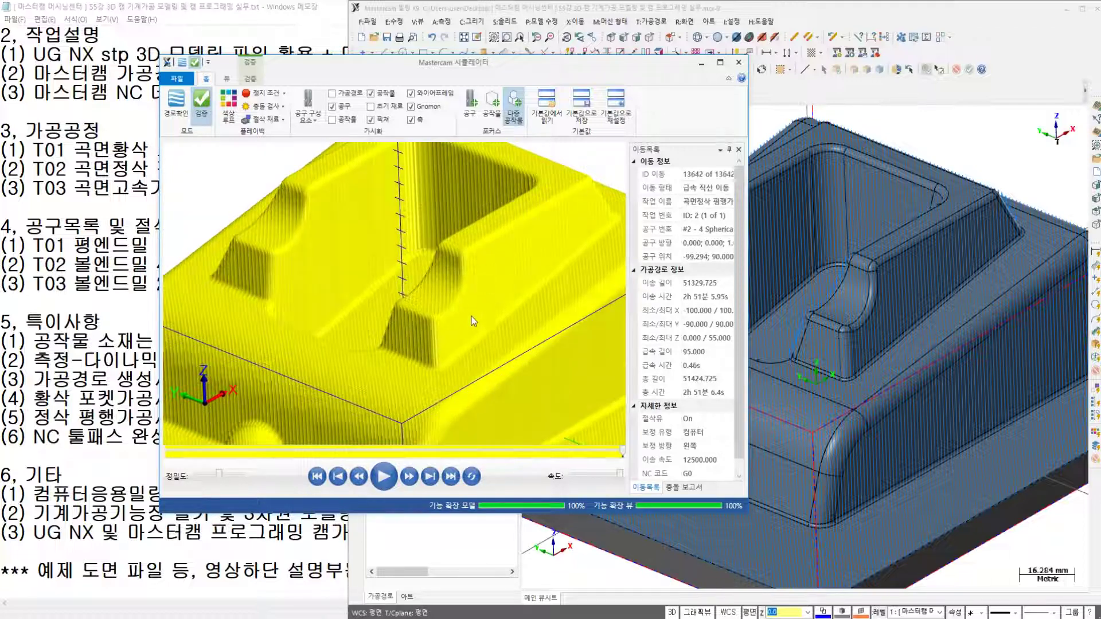
{"action": "scroll", "coordinate": [471, 316], "scroll_direction": "down", "scroll_amount": 5}
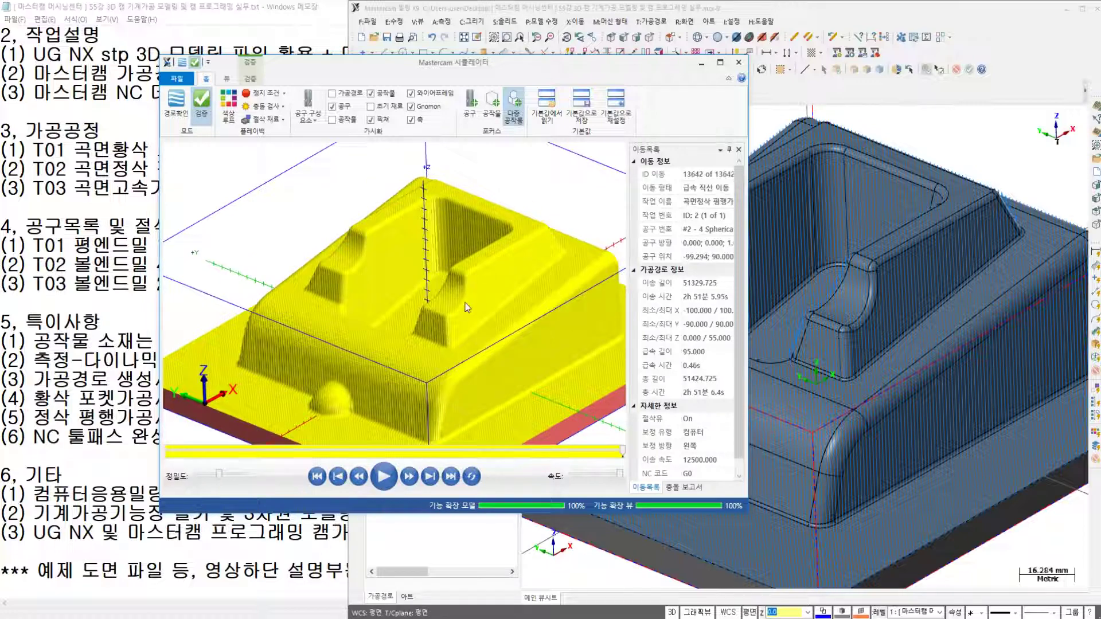
{"action": "left_click_drag", "start_coordinate": [518, 62], "coordinate": [677, 105]}
{"action": "scroll", "coordinate": [623, 280], "scroll_direction": "up", "scroll_amount": 5}
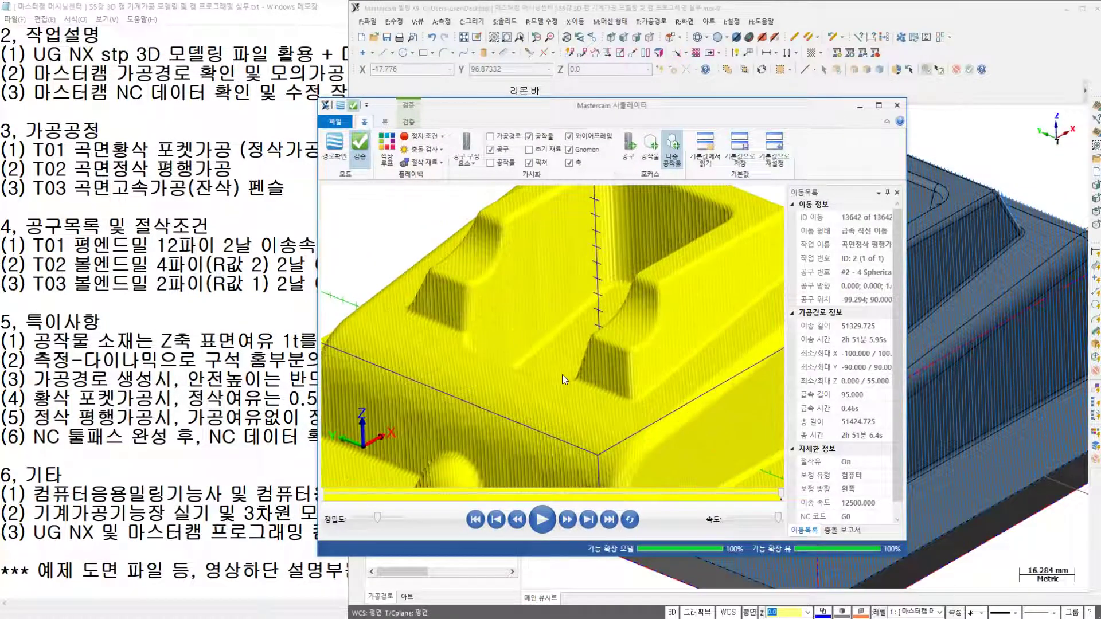
{"action": "scroll", "coordinate": [628, 303], "scroll_direction": "up", "scroll_amount": 2}
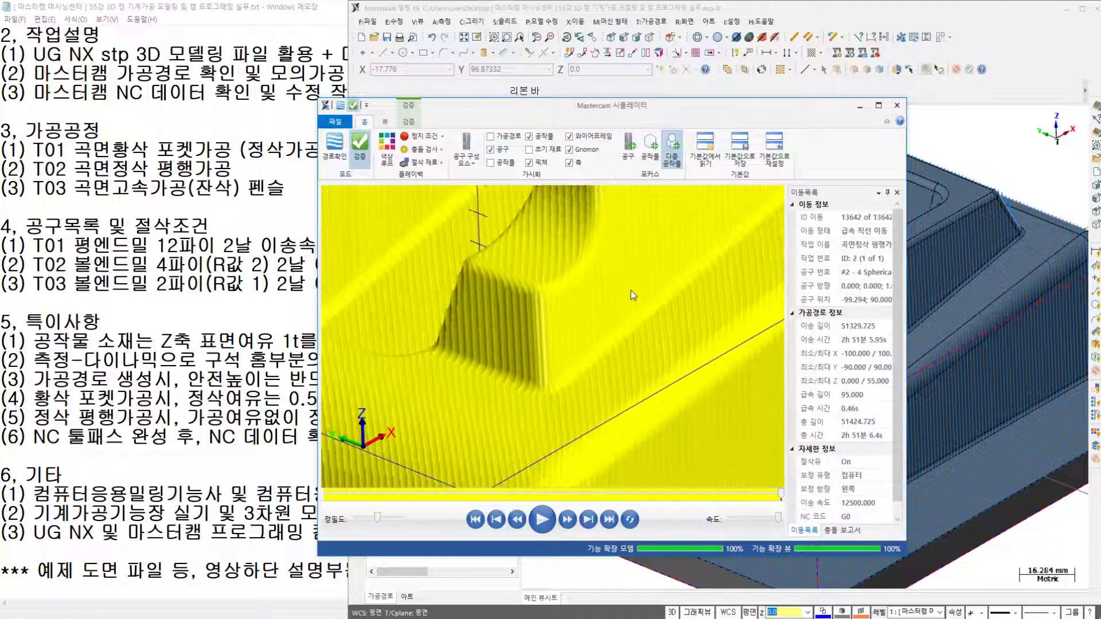
{"action": "scroll", "coordinate": [553, 388], "scroll_direction": "up", "scroll_amount": 2}
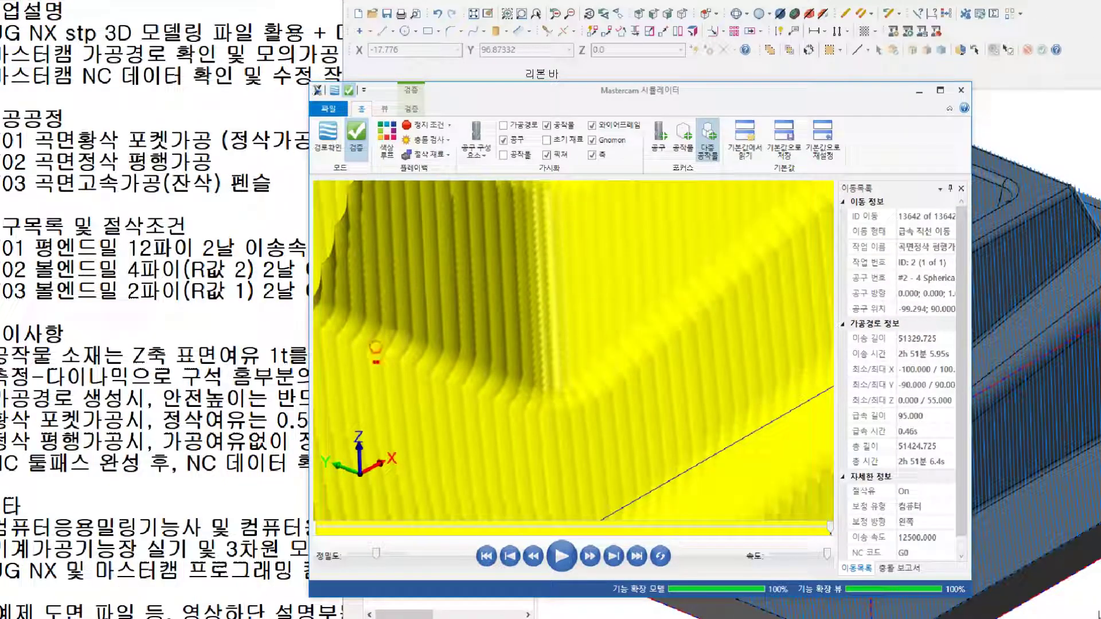
{"action": "mouse_move", "coordinate": [373, 362]}
{"action": "left_mouse_down"}
{"action": "mouse_move", "coordinate": [609, 370]}
{"action": "mouse_move", "coordinate": [481, 391]}
{"action": "mouse_move", "coordinate": [397, 381]}
{"action": "mouse_move", "coordinate": [428, 356]}
{"action": "mouse_move", "coordinate": [539, 360]}
{"action": "mouse_move", "coordinate": [516, 362]}
{"action": "mouse_move", "coordinate": [516, 311]}
{"action": "left_mouse_up"}
{"action": "mouse_move", "coordinate": [482, 356]}
{"action": "left_mouse_down"}
{"action": "mouse_move", "coordinate": [482, 316]}
{"action": "mouse_move", "coordinate": [513, 327]}
{"action": "mouse_move", "coordinate": [499, 313]}
{"action": "mouse_move", "coordinate": [489, 331]}
{"action": "mouse_move", "coordinate": [507, 331]}
{"action": "left_mouse_up"}
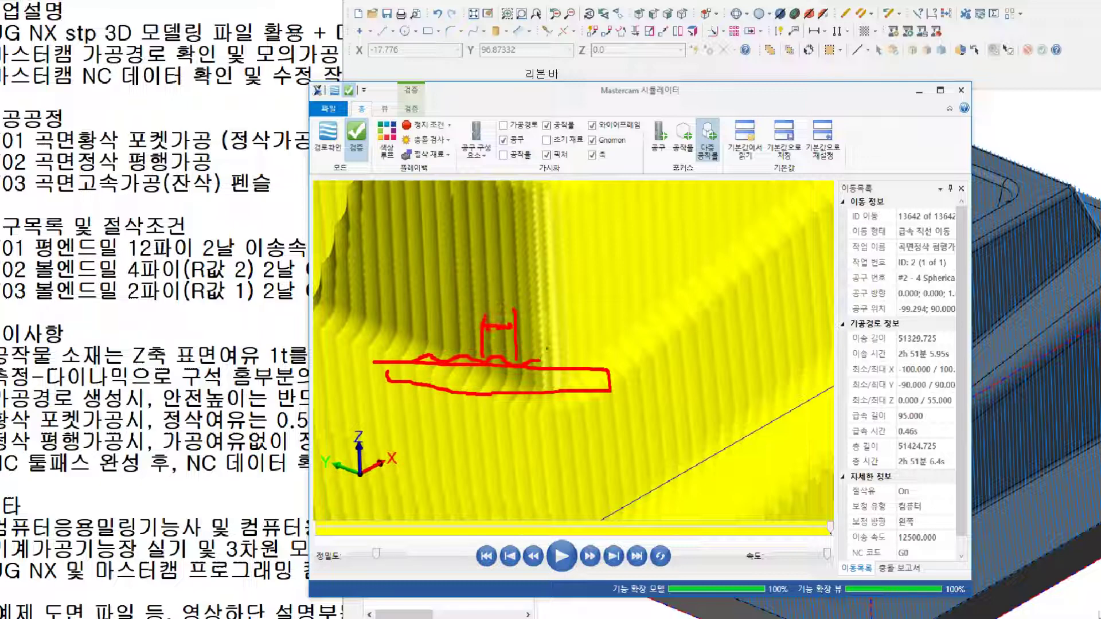
{"action": "mouse_move", "coordinate": [640, 306]}
{"action": "left_mouse_down"}
{"action": "mouse_move", "coordinate": [738, 289]}
{"action": "mouse_move", "coordinate": [819, 296]}
{"action": "left_mouse_up"}
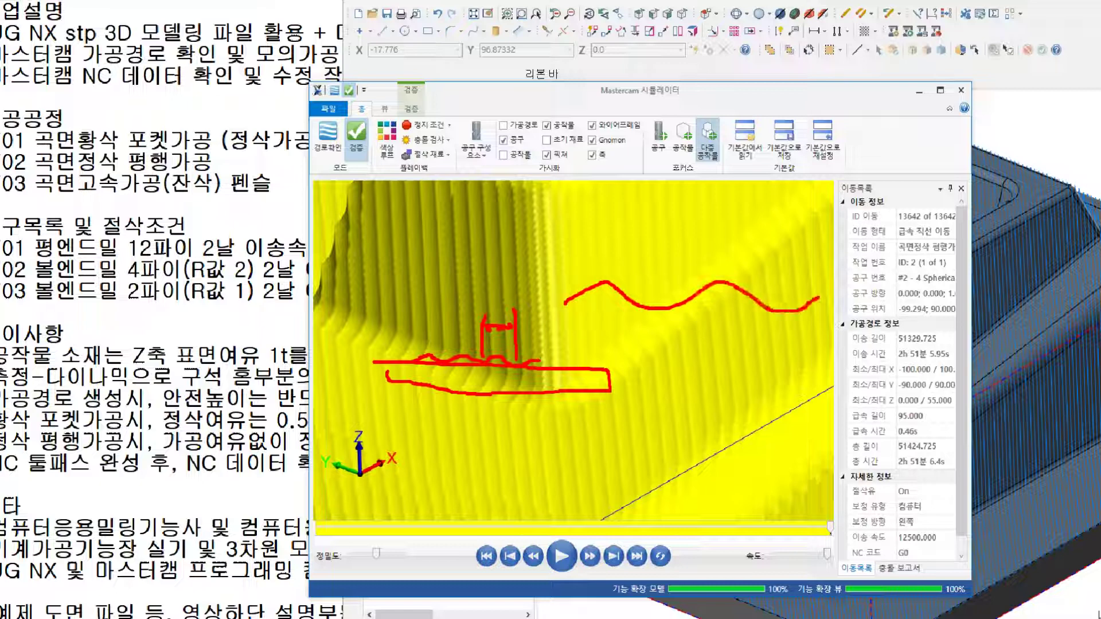
{"action": "mouse_move", "coordinate": [716, 280]}
{"action": "left_mouse_down"}
{"action": "mouse_move", "coordinate": [751, 278]}
{"action": "mouse_move", "coordinate": [721, 396]}
{"action": "left_mouse_up"}
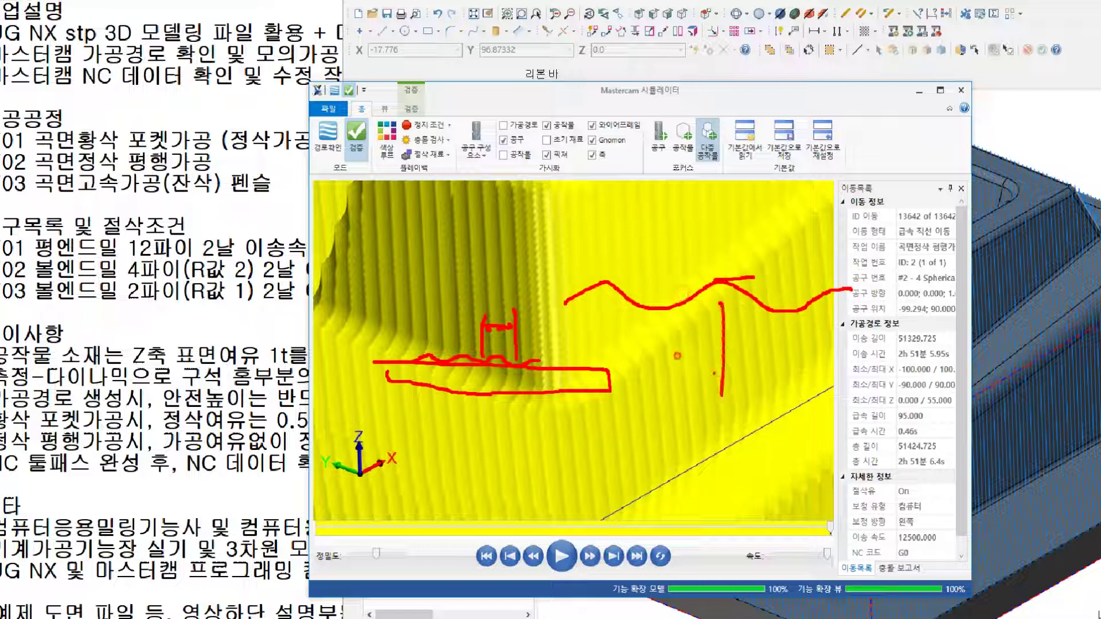
{"action": "left_click_drag", "start_coordinate": [677, 457], "coordinate": [704, 451]}
{"action": "left_click_drag", "start_coordinate": [727, 427], "coordinate": [729, 459]}
{"action": "mouse_move", "coordinate": [756, 410]}
{"action": "left_mouse_down"}
{"action": "mouse_move", "coordinate": [744, 442]}
{"action": "mouse_move", "coordinate": [800, 450]}
{"action": "mouse_move", "coordinate": [805, 478]}
{"action": "mouse_move", "coordinate": [812, 457]}
{"action": "mouse_move", "coordinate": [798, 429]}
{"action": "left_mouse_up"}
{"action": "left_click", "coordinate": [785, 450]}
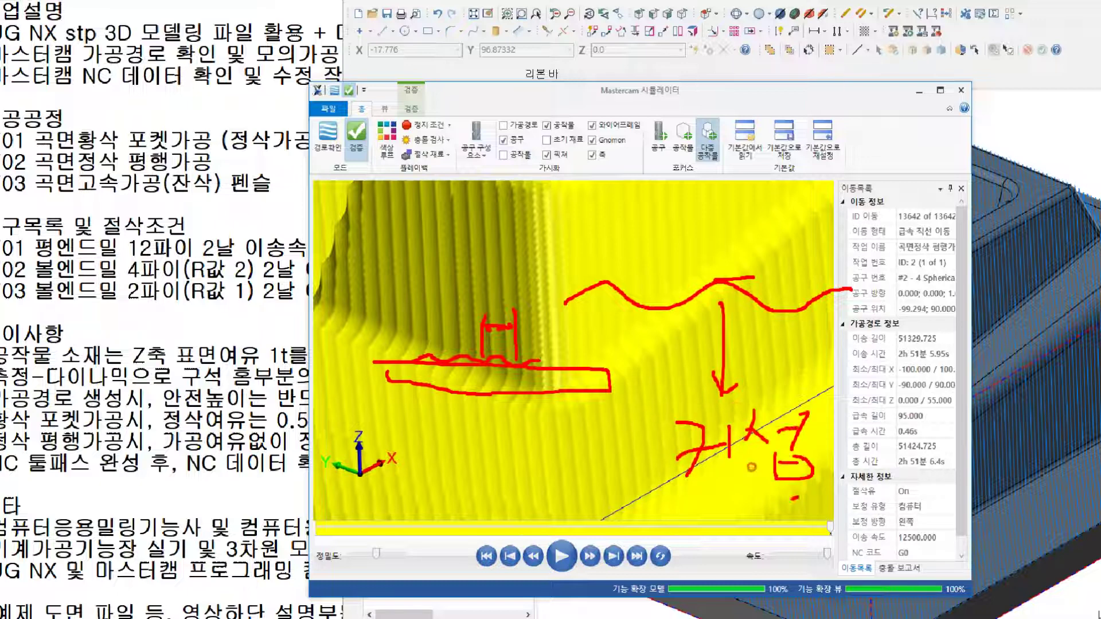
{"action": "mouse_move", "coordinate": [794, 497]}
{"action": "left_mouse_down"}
{"action": "mouse_move", "coordinate": [756, 398]}
{"action": "mouse_move", "coordinate": [791, 427]}
{"action": "left_mouse_up"}
{"action": "key", "text": "Escape"}
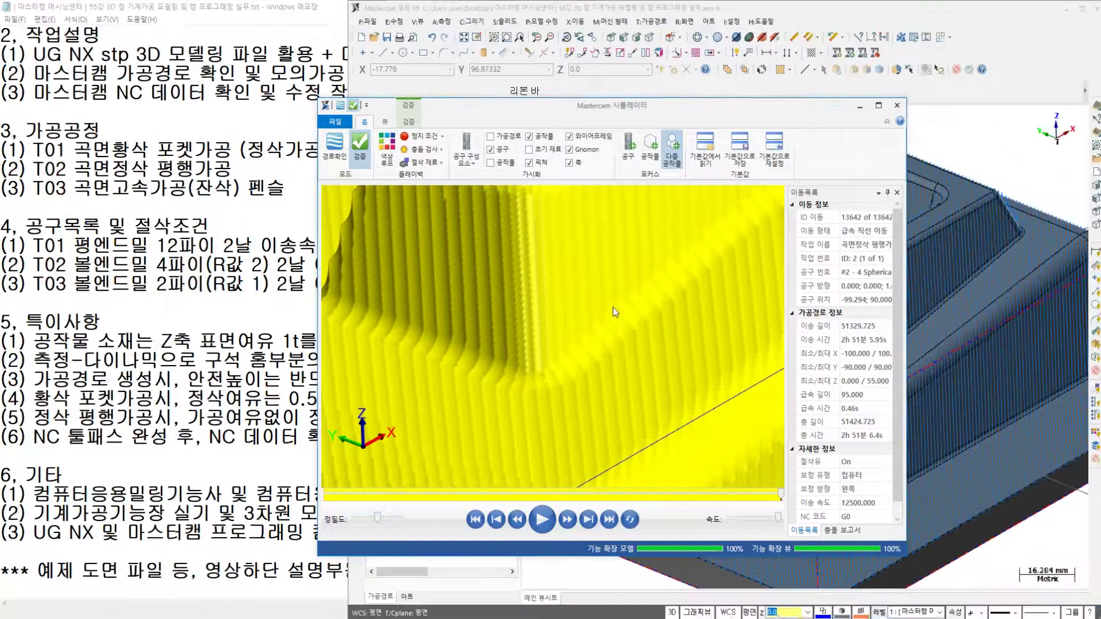
Put the simulator away and select both the pocket roughing and the parallel finishing operations
{"action": "left_click", "coordinate": [862, 107]}
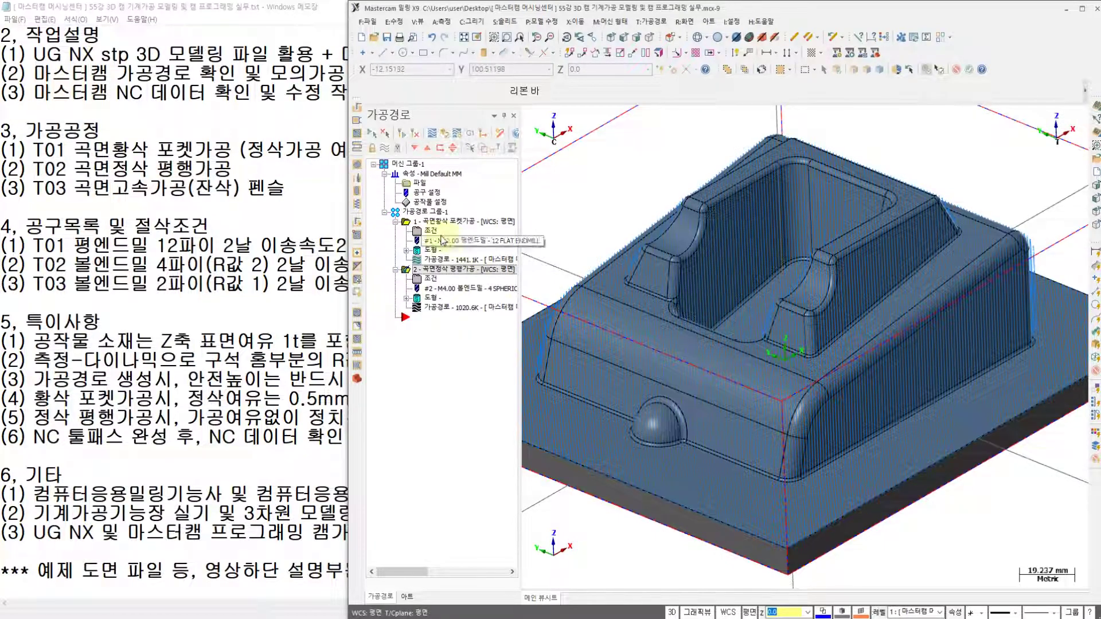
{"action": "left_click", "coordinate": [405, 270]}
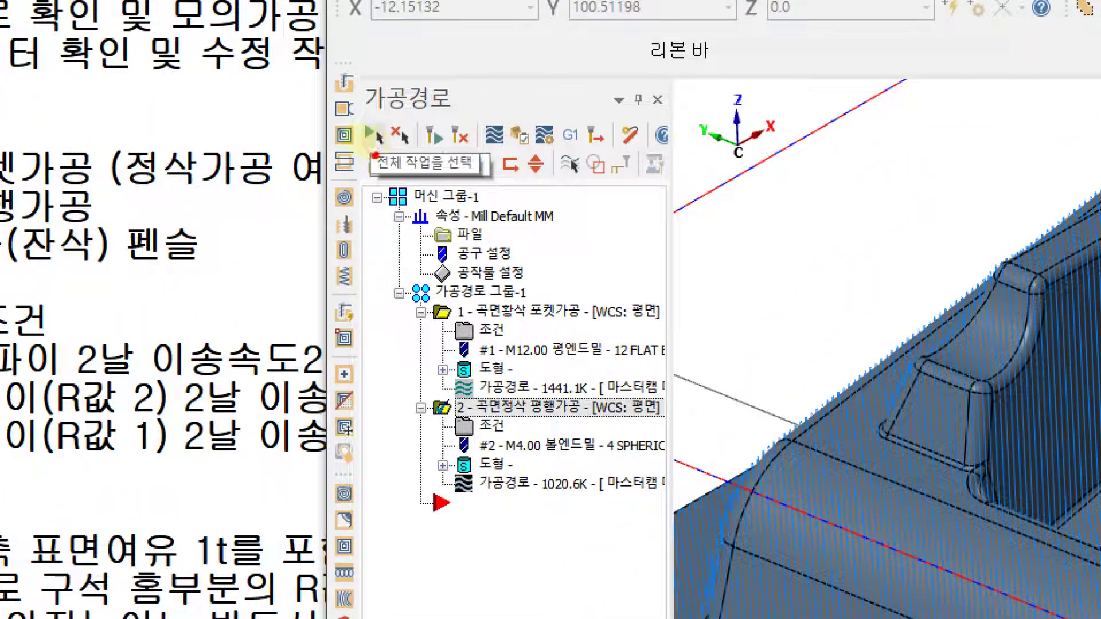
{"action": "mouse_move", "coordinate": [374, 155]}
{"action": "left_mouse_down"}
{"action": "mouse_move", "coordinate": [394, 98]}
{"action": "mouse_move", "coordinate": [399, 167]}
{"action": "left_mouse_up"}
{"action": "left_click_drag", "start_coordinate": [434, 303], "coordinate": [460, 300]}
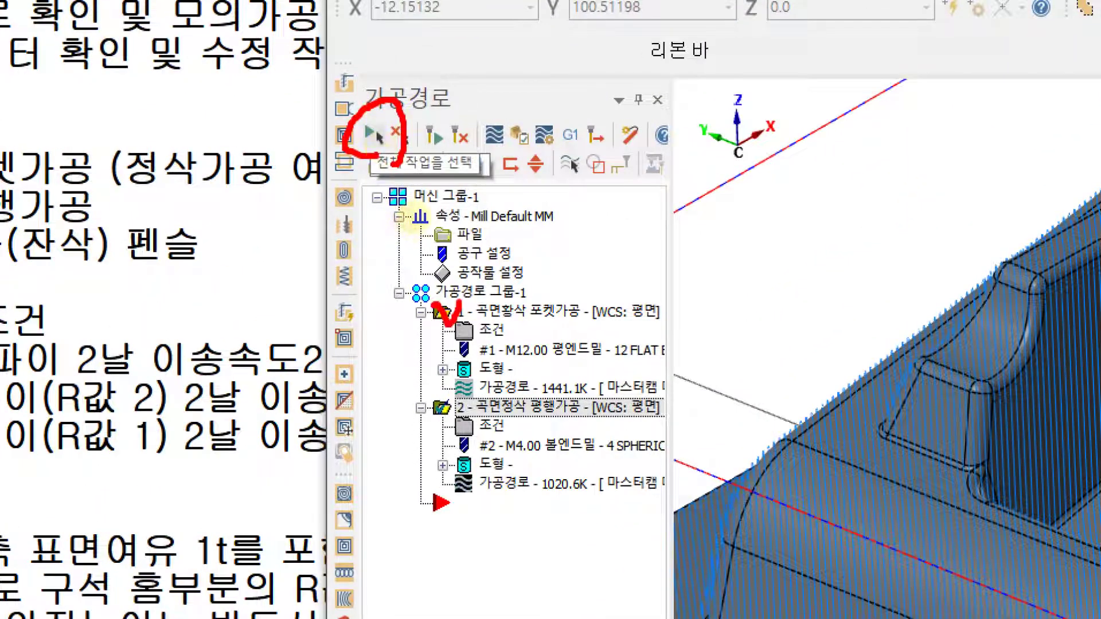
{"action": "left_click_drag", "start_coordinate": [444, 425], "coordinate": [459, 392]}
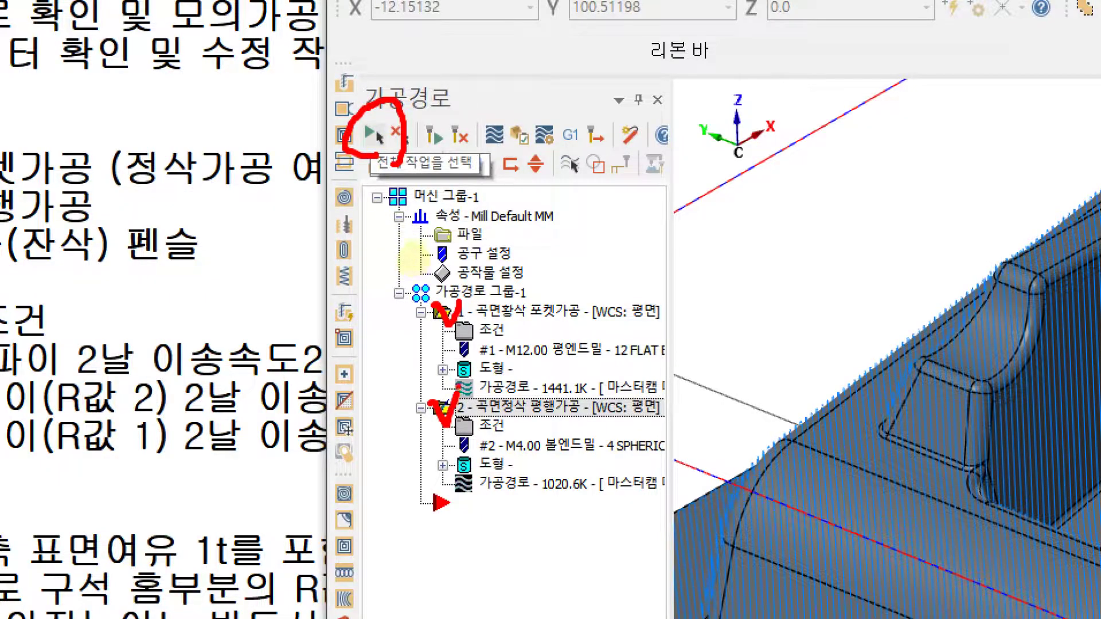
{"action": "key", "text": "Escape"}
{"action": "left_click", "coordinate": [371, 136]}
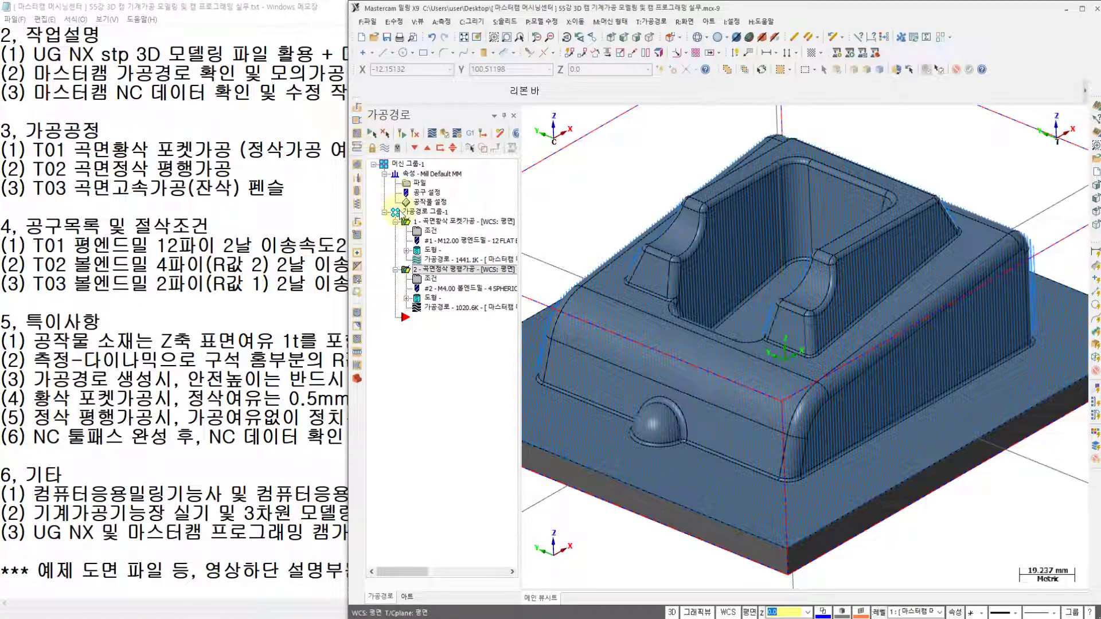
Verify the roughing and finishing toolpaths together on the solid stock with the whole part in view, and leave the simulator
{"action": "left_click", "coordinate": [445, 135]}
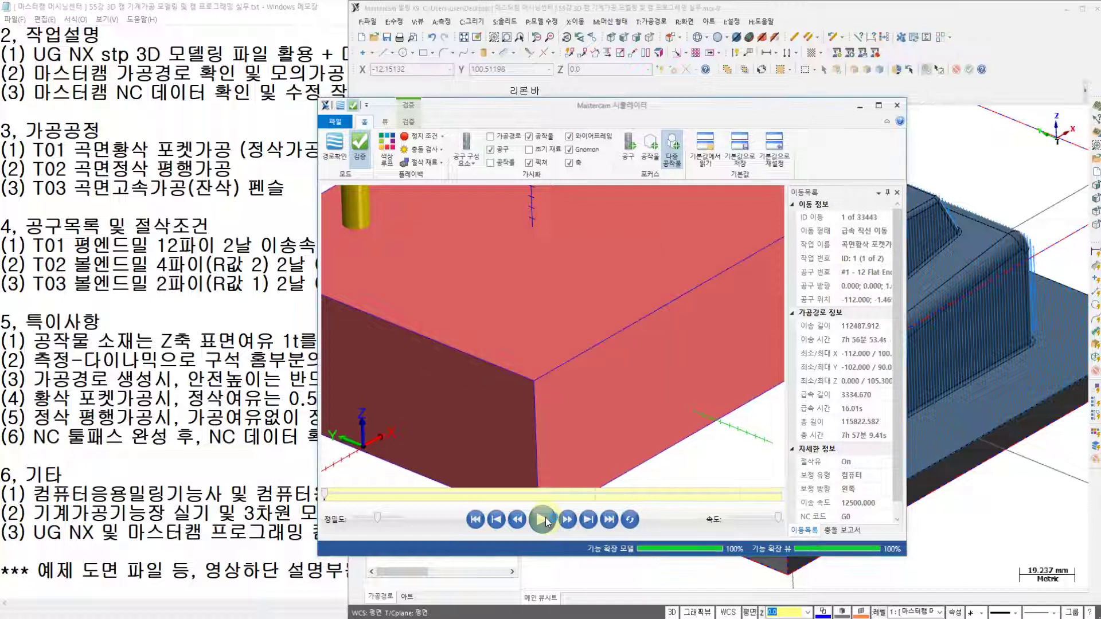
{"action": "scroll", "coordinate": [566, 330], "scroll_direction": "down", "scroll_amount": 4}
{"action": "scroll", "coordinate": [562, 337], "scroll_direction": "up", "scroll_amount": 2}
{"action": "left_click", "coordinate": [543, 526]}
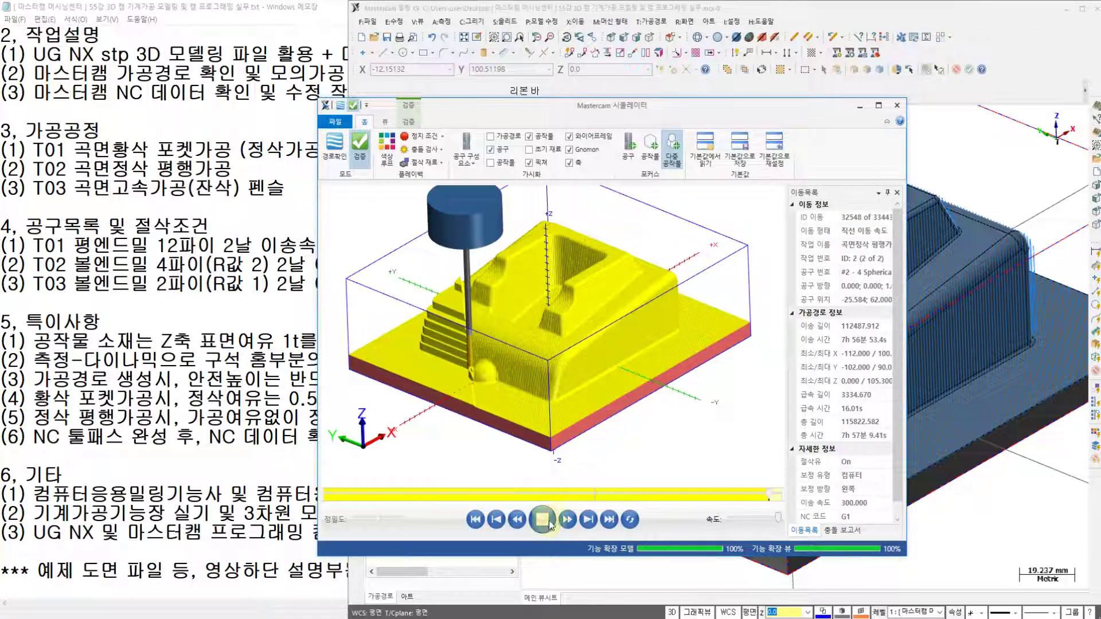
{"action": "left_click", "coordinate": [548, 521]}
{"action": "left_click", "coordinate": [859, 106]}
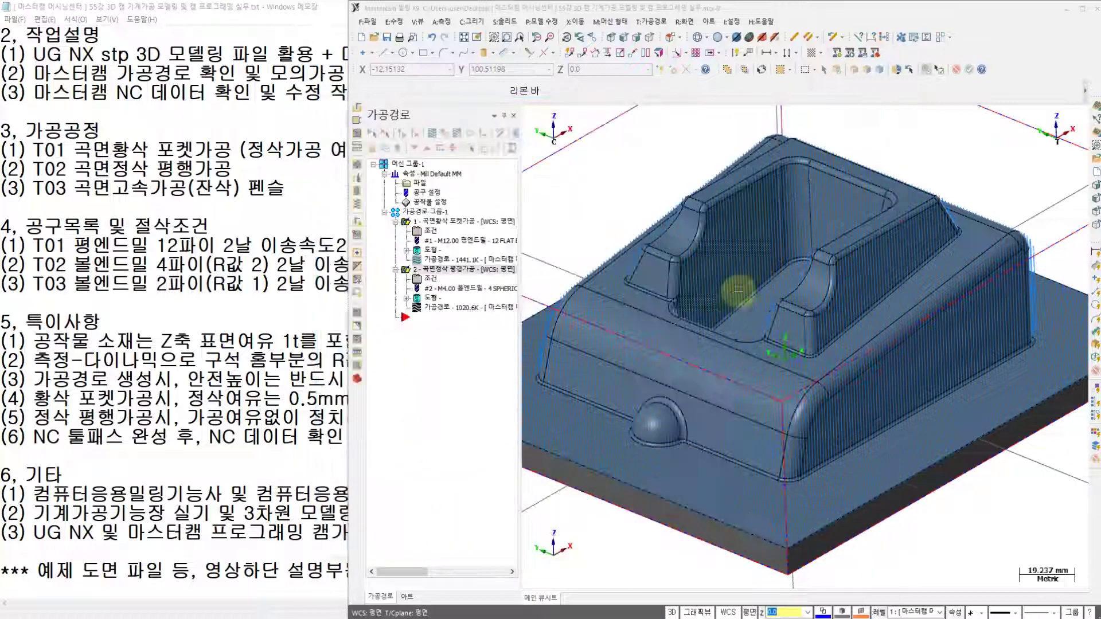
Hide the toolpath display of both selected operations so only the solid model is shown
{"action": "middle_click_drag", "start_coordinate": [703, 305], "coordinate": [723, 312]}
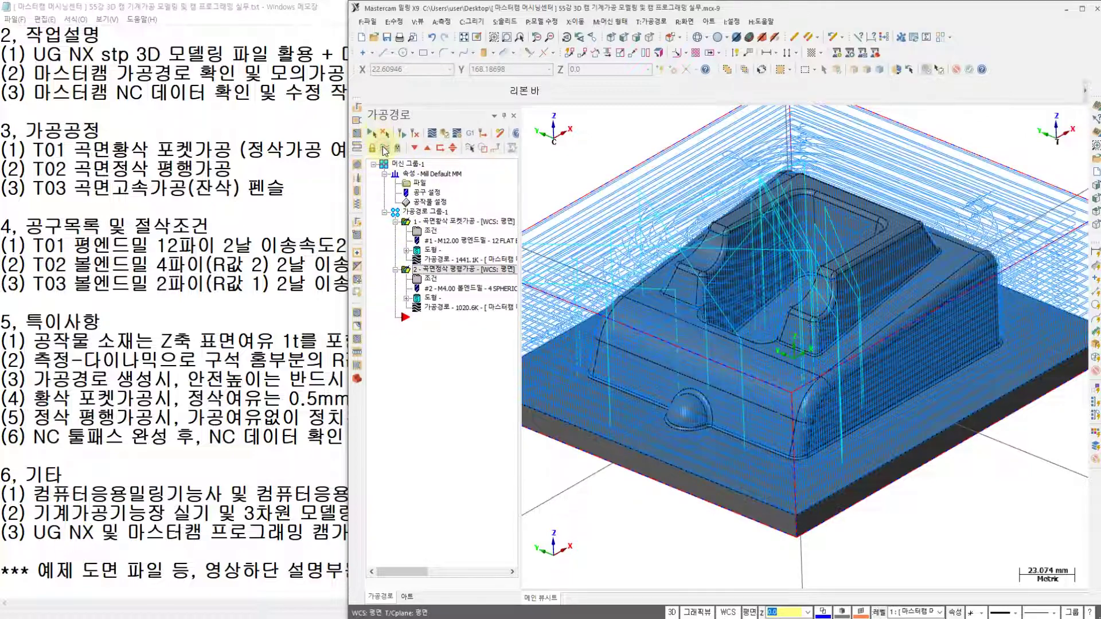
{"action": "left_click", "coordinate": [384, 148]}
{"action": "middle_click_drag", "start_coordinate": [542, 240], "coordinate": [643, 226]}
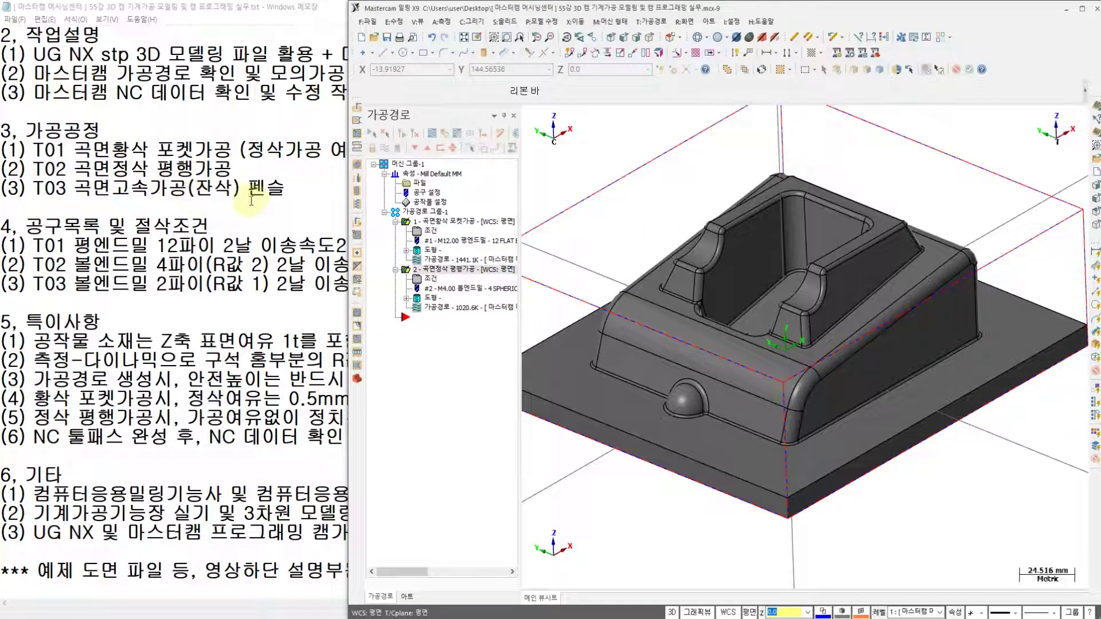
{"action": "scroll", "coordinate": [619, 421], "scroll_direction": "up", "scroll_amount": 1}
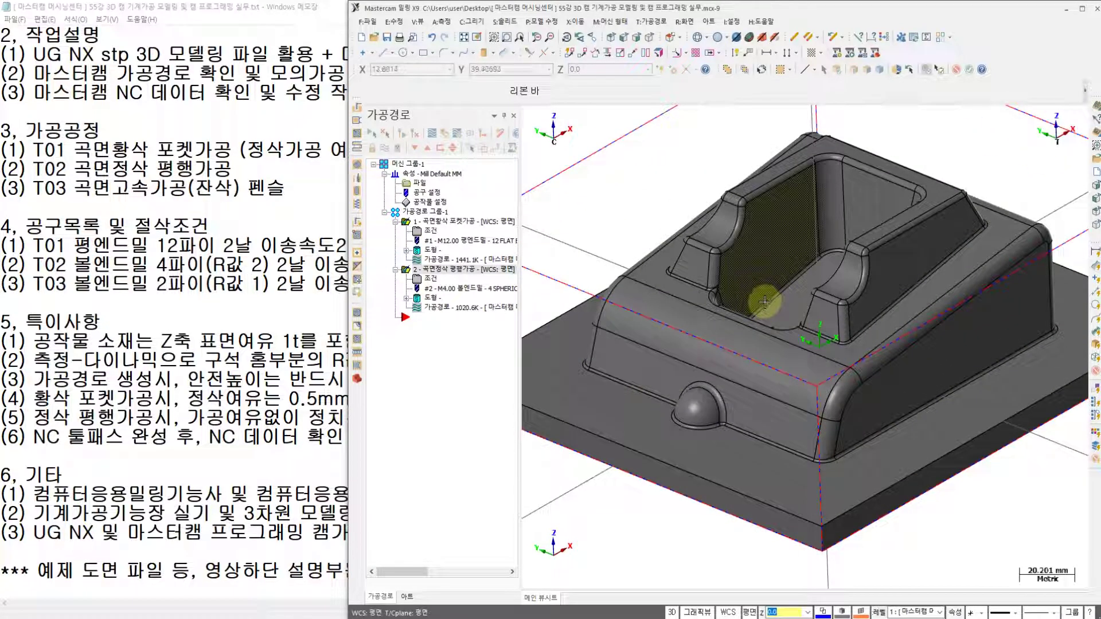
{"action": "left_click", "coordinate": [642, 22]}
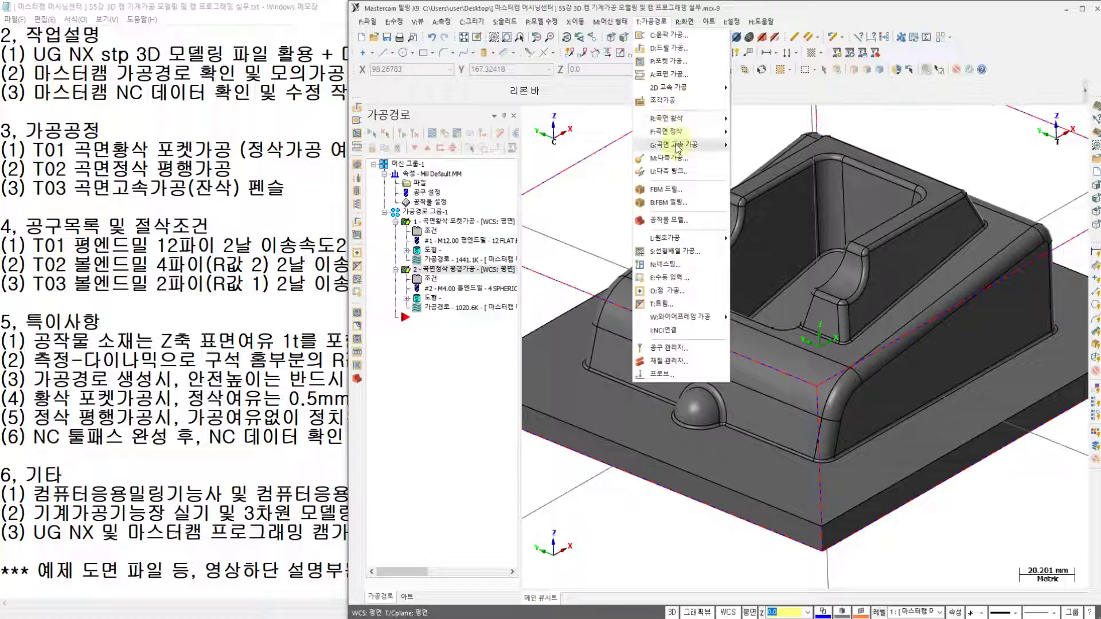
{"action": "mouse_move", "coordinate": [678, 146]}
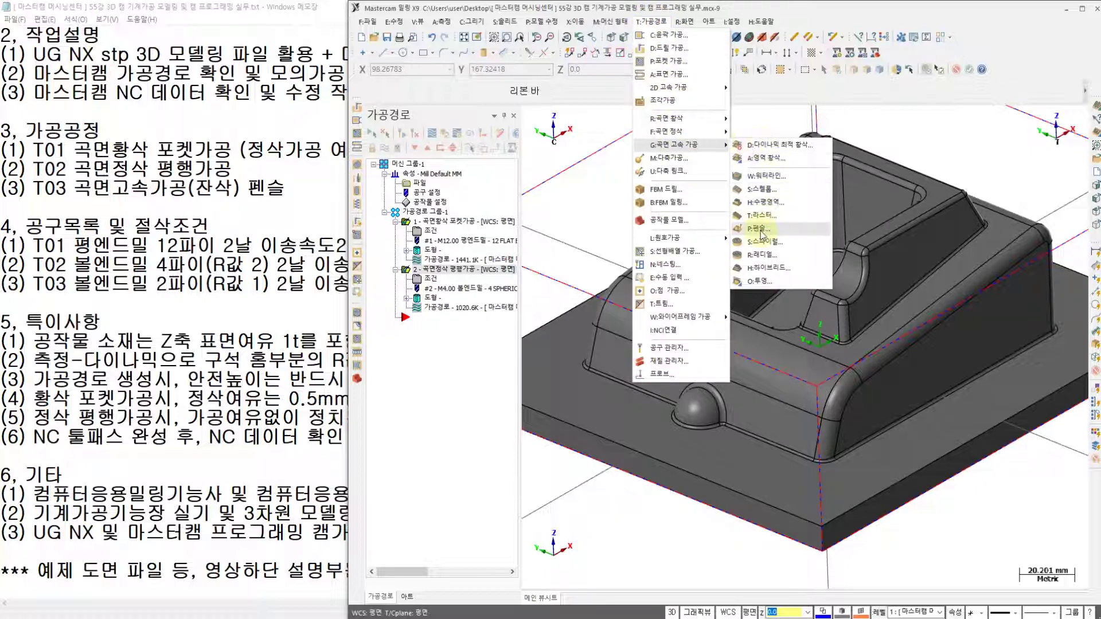
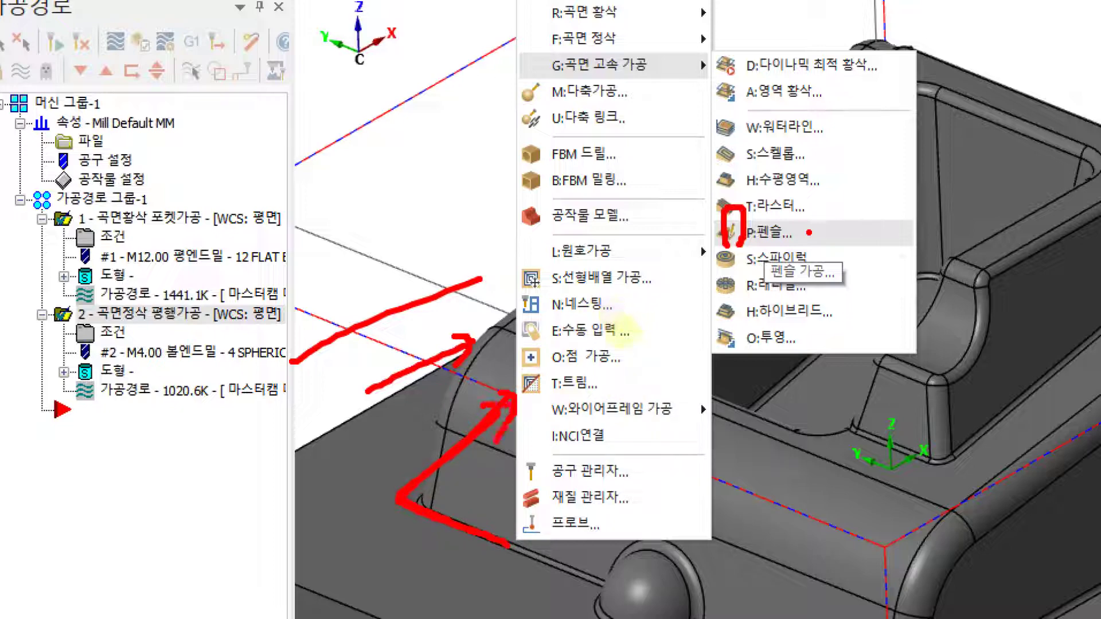
{"action": "key", "text": "Escape"}
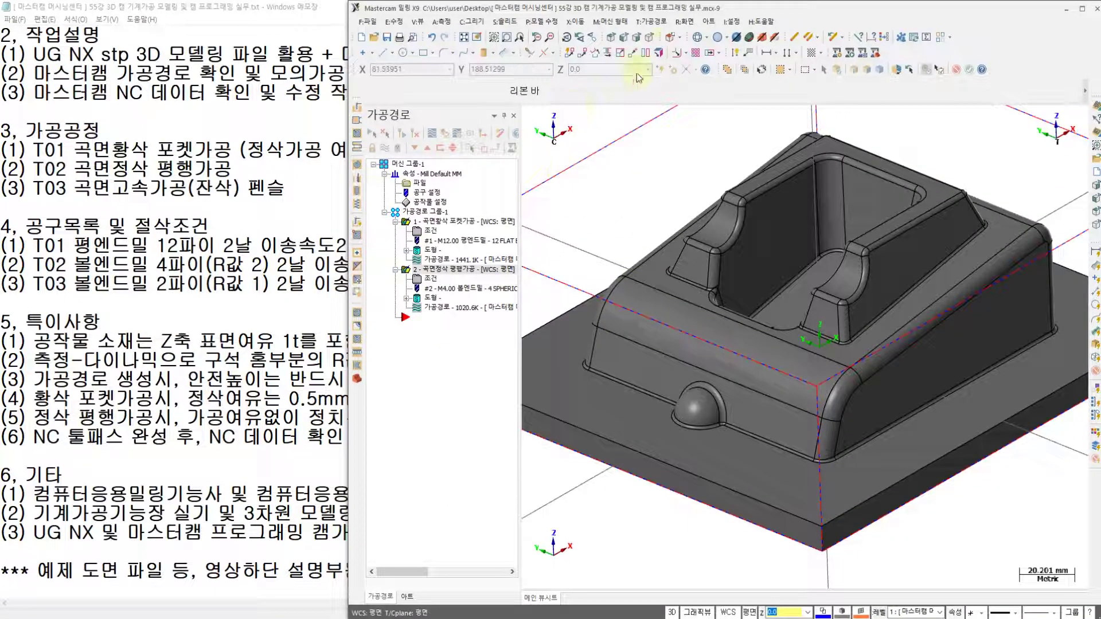
Start a high-speed surface Pencil toolpath and select the whole solid model as its drive surfaces
{"action": "left_click", "coordinate": [654, 21]}
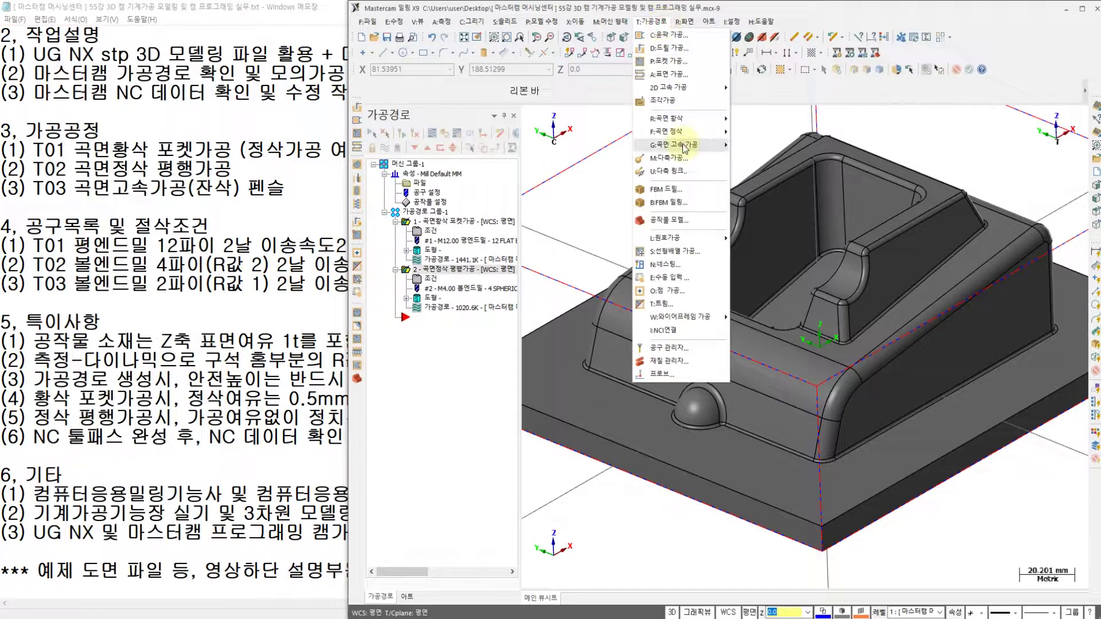
{"action": "mouse_move", "coordinate": [684, 148]}
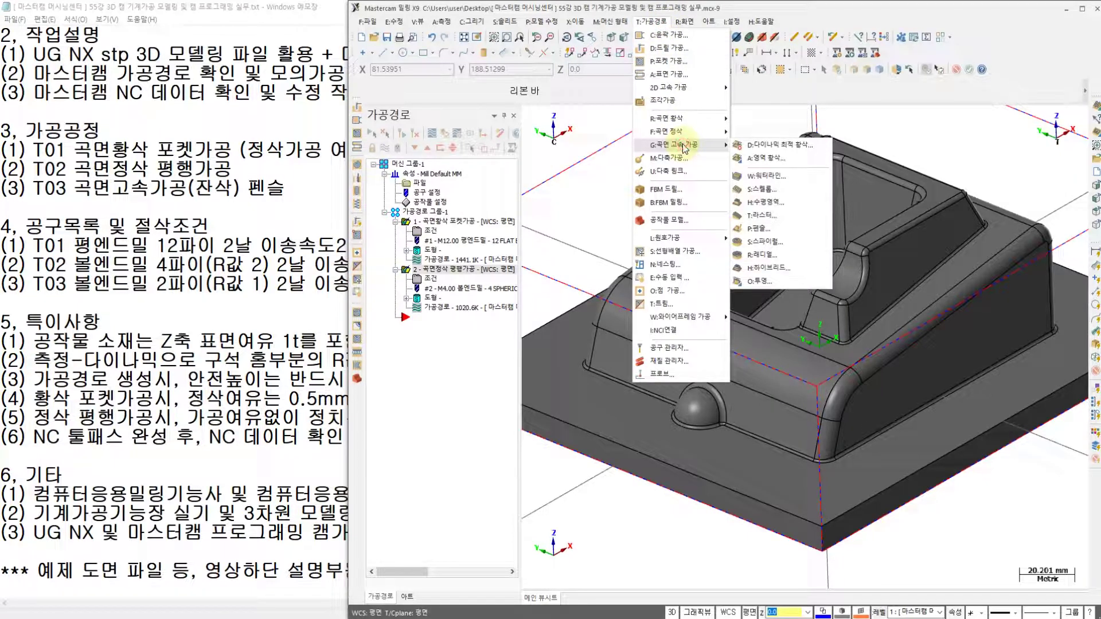
{"action": "left_click", "coordinate": [762, 230]}
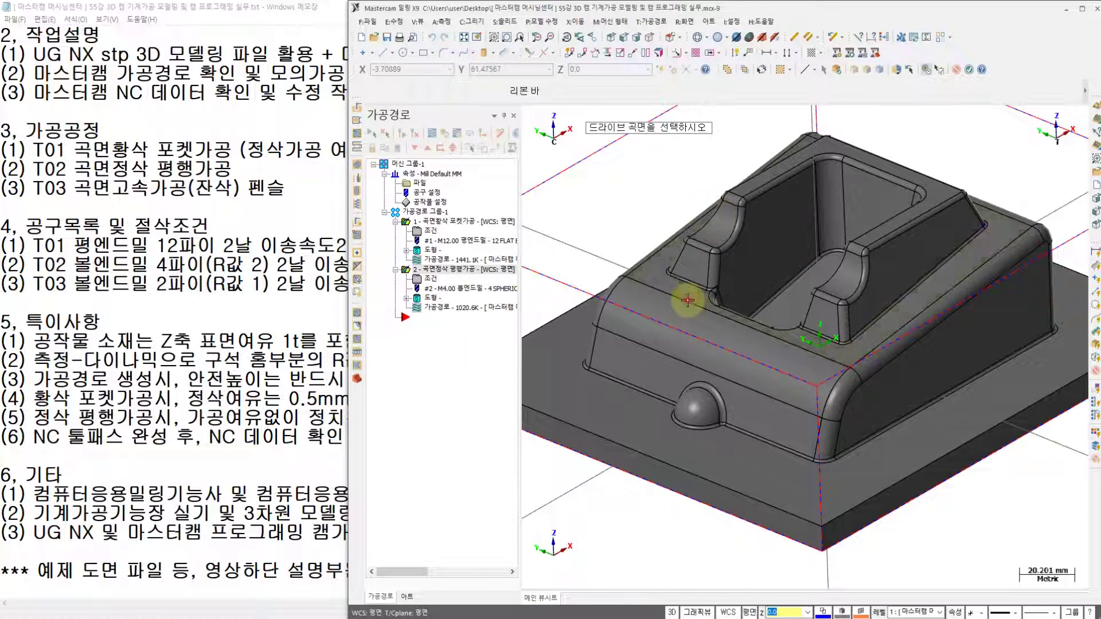
{"action": "left_click", "coordinate": [696, 293]}
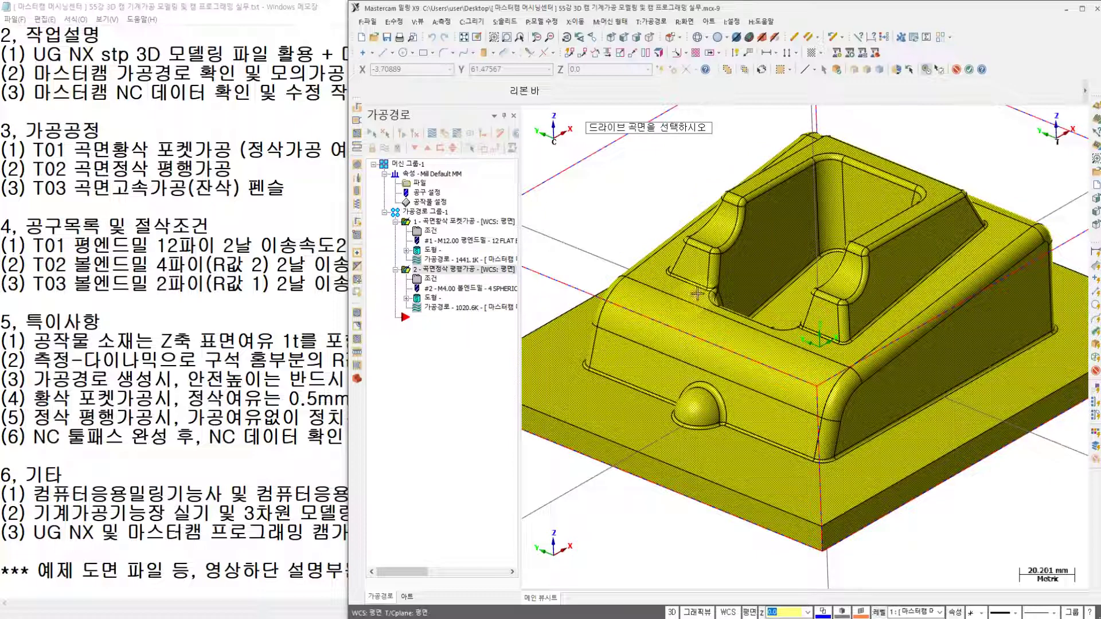
{"action": "left_click", "coordinate": [968, 70]}
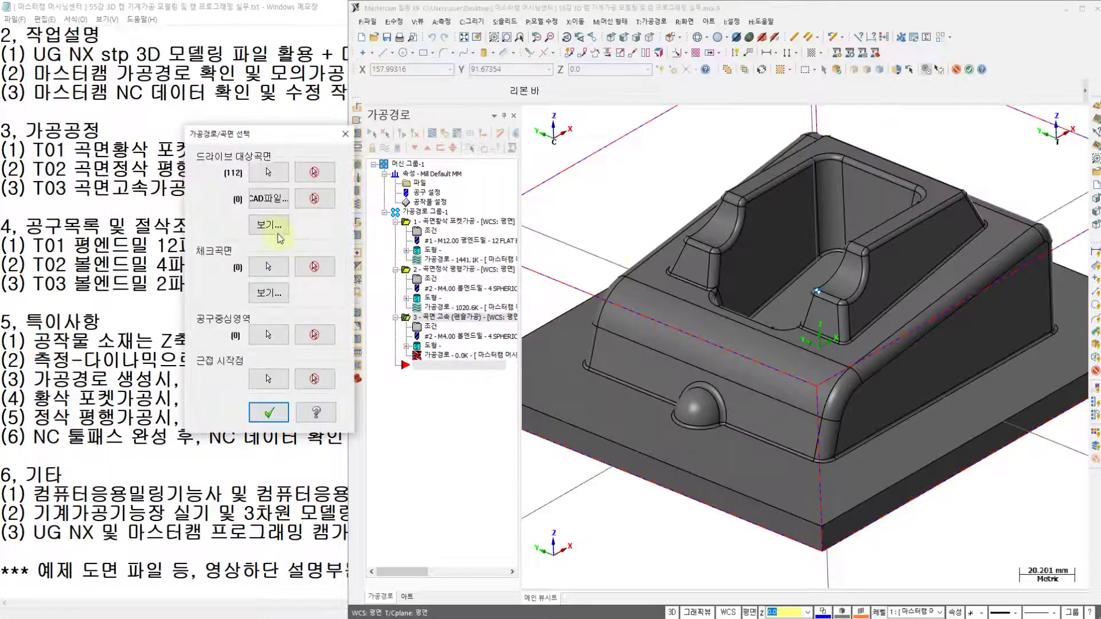
Chain the upper rectangle of the stock outline as the tool center boundary and accept the toolpath surface selections
{"action": "left_click", "coordinate": [262, 339]}
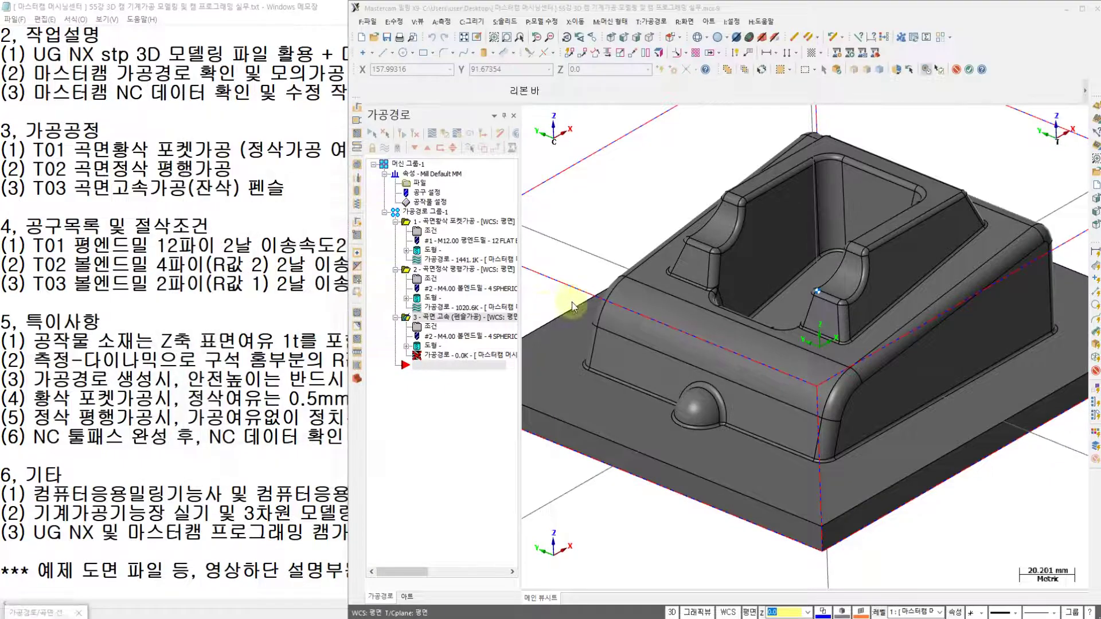
{"action": "scroll", "coordinate": [590, 195], "scroll_direction": "down", "scroll_amount": 2}
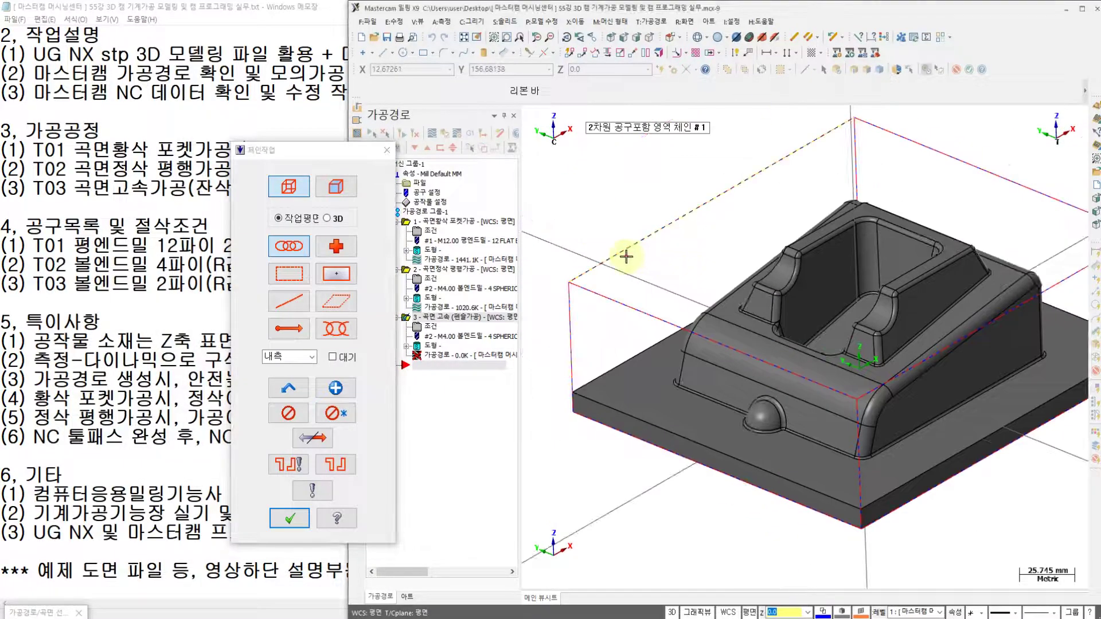
{"action": "left_click", "coordinate": [628, 251]}
{"action": "left_click", "coordinate": [288, 519]}
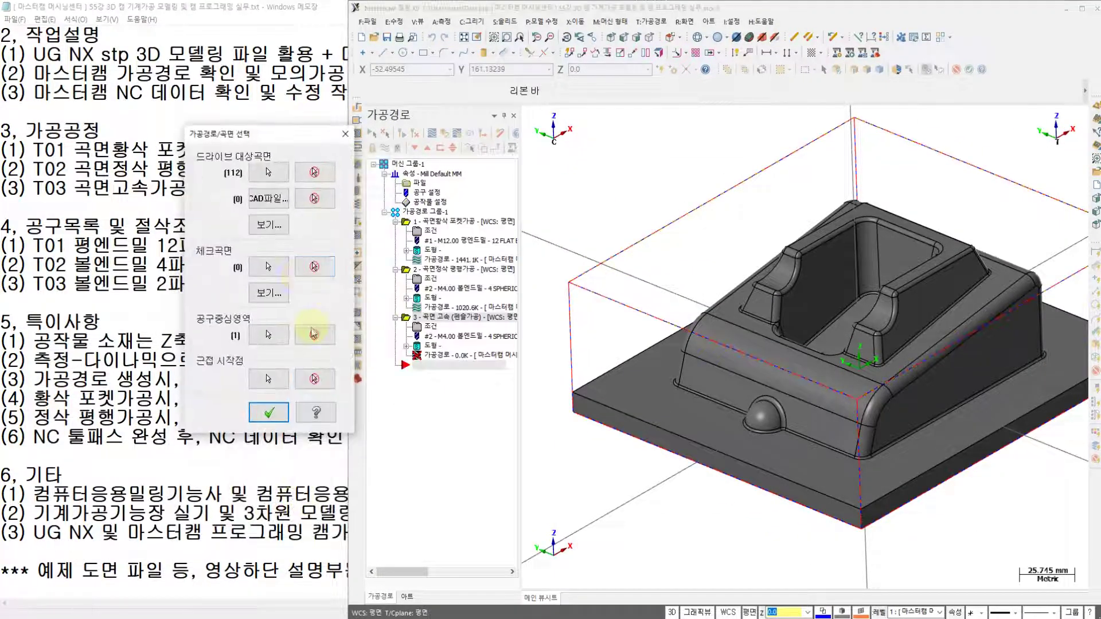
{"action": "left_click", "coordinate": [268, 414]}
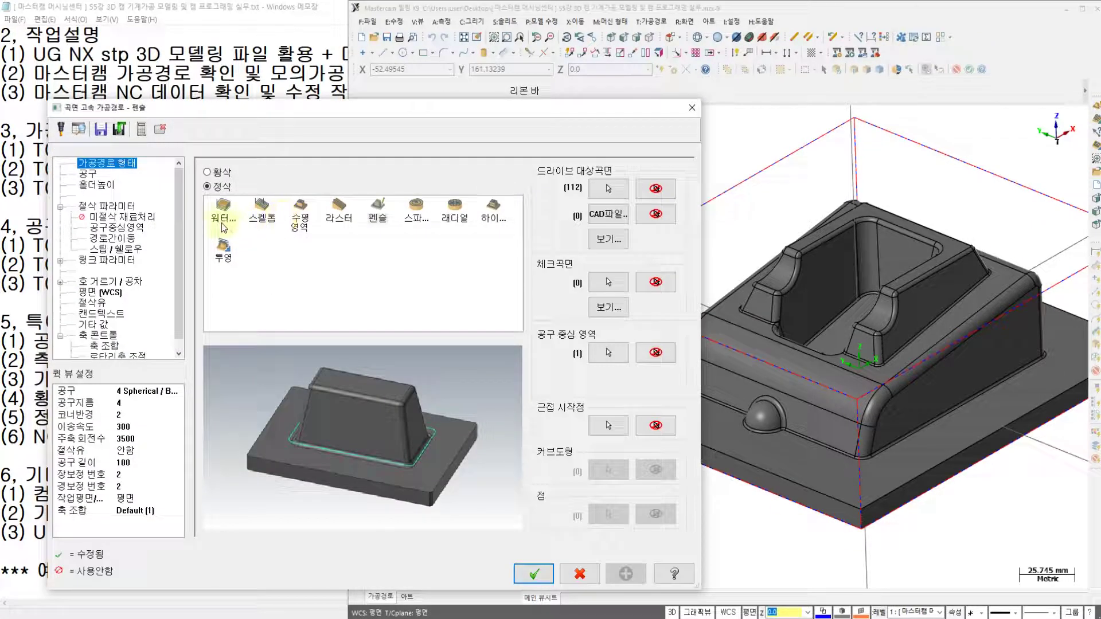
Choose Pencil as the finishing type of the high-speed toolpath and open its tool settings
{"action": "left_click", "coordinate": [376, 207]}
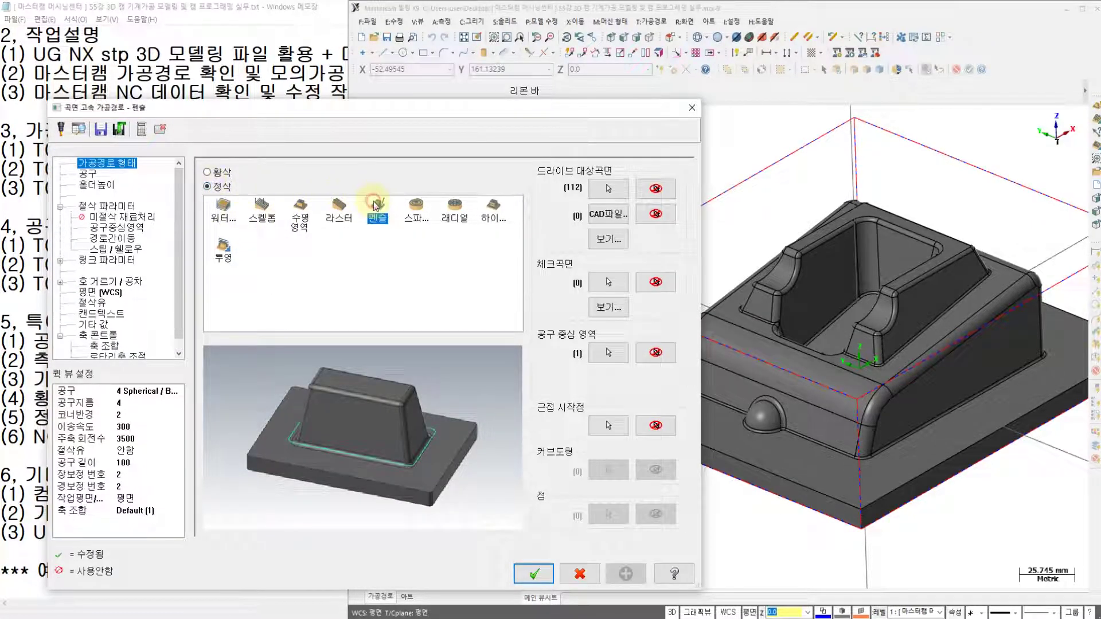
{"action": "left_click", "coordinate": [88, 173]}
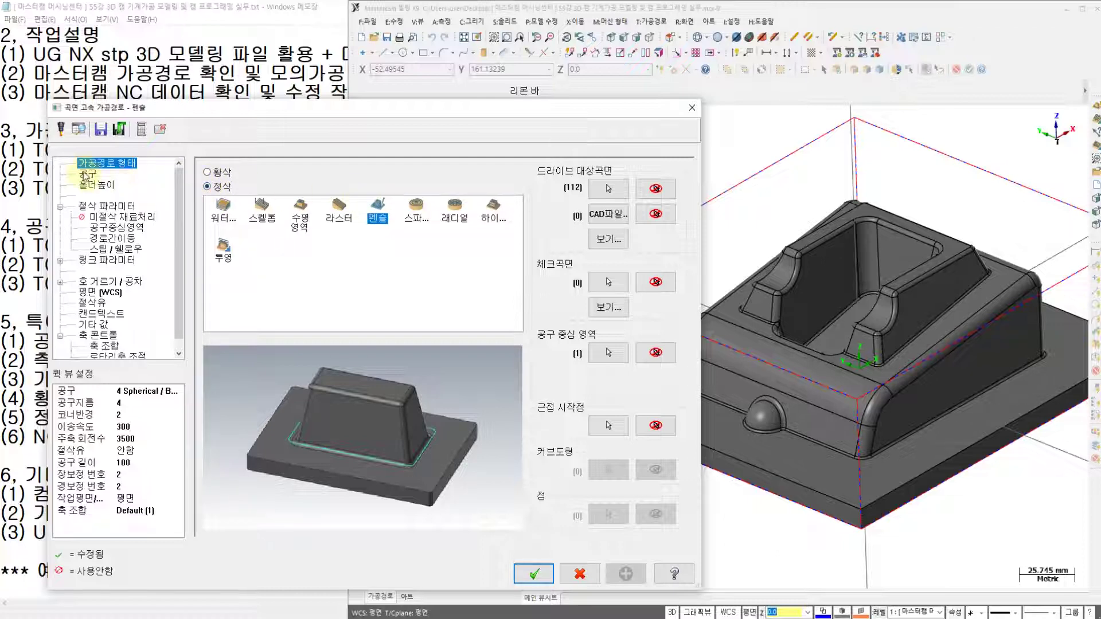
{"action": "left_click_drag", "start_coordinate": [305, 109], "coordinate": [477, 108]}
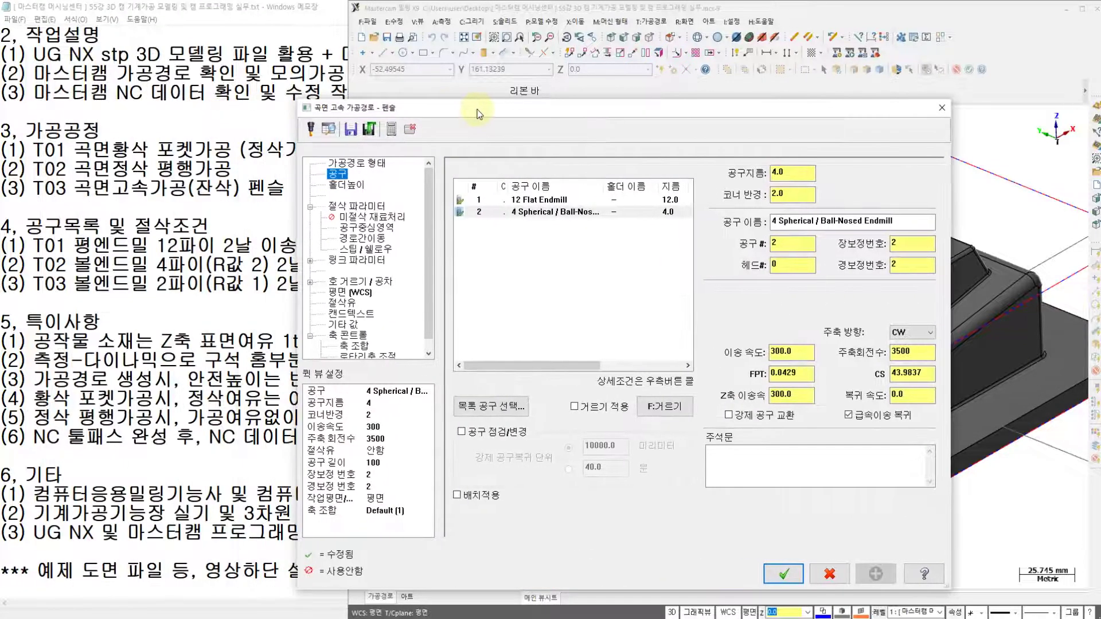
Check the T03 ball end mill's size, feed rate and spindle speed in the Notepad work notes and return to Mastercam
{"action": "left_click", "coordinate": [203, 282]}
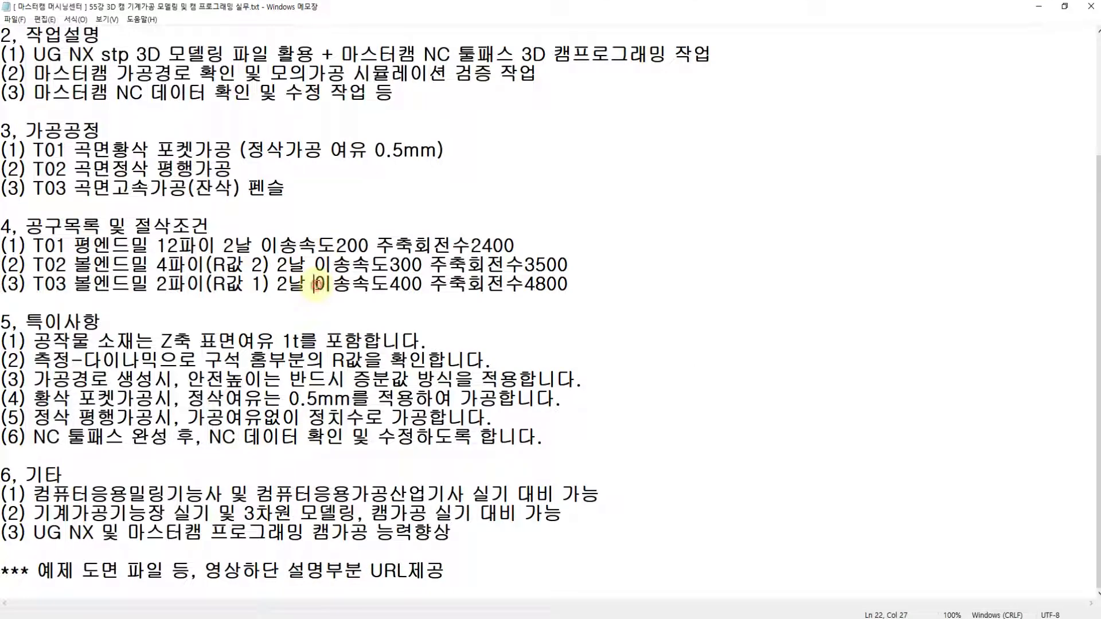
{"action": "left_click", "coordinate": [432, 284]}
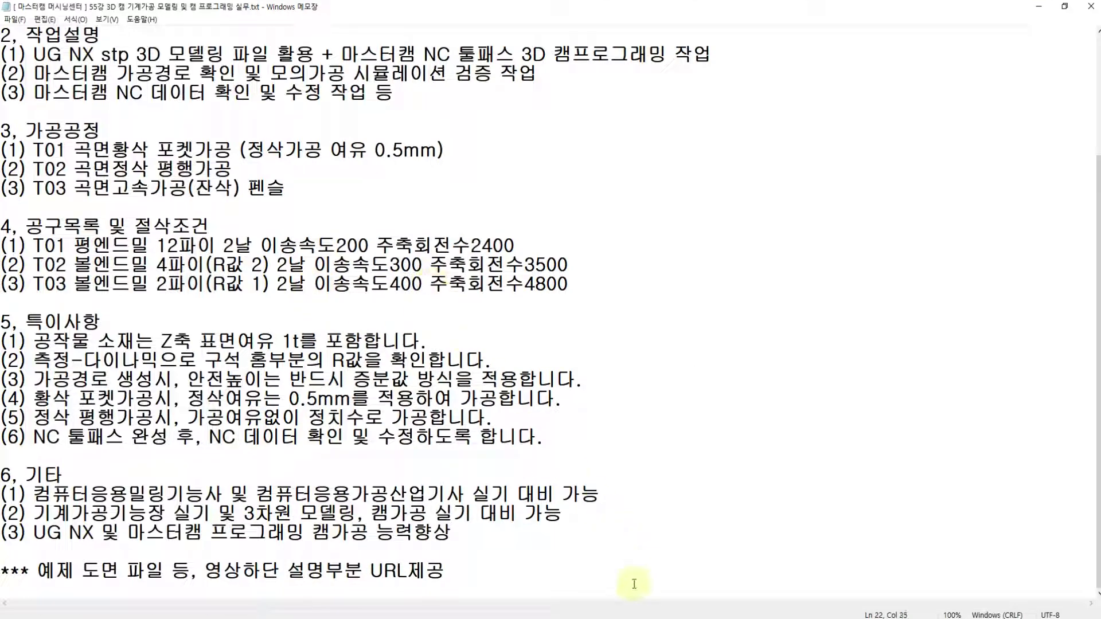
{"action": "middle_click_drag", "start_coordinate": [527, 353], "coordinate": [521, 355]}
{"action": "key", "text": "alt+Tab"}
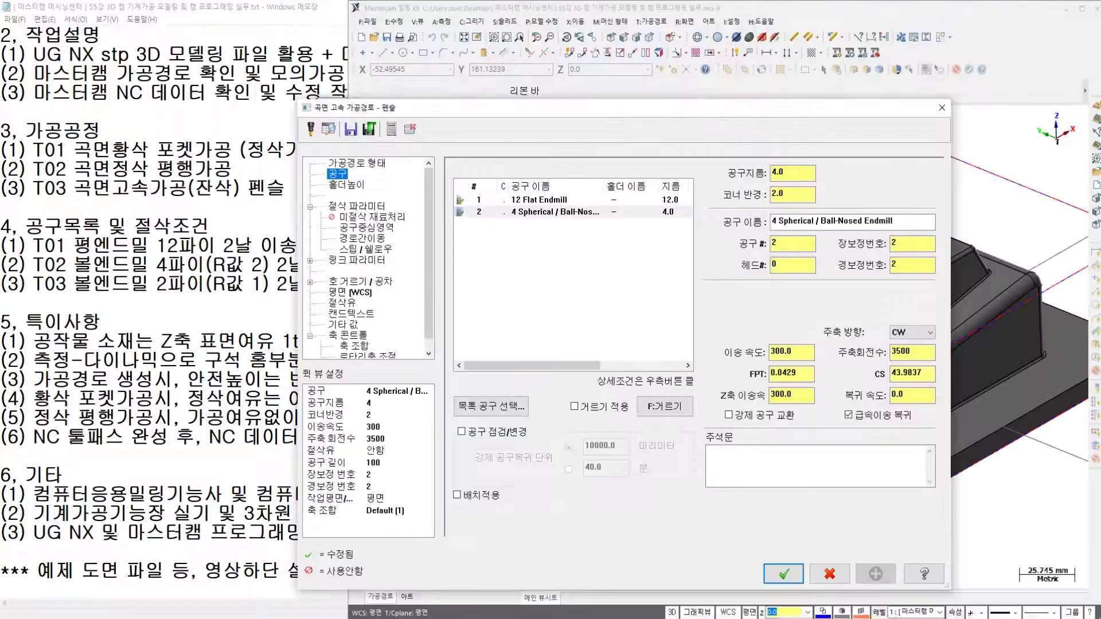
Create a new ball end mill with a 2 mm cutting diameter for the Pencil toolpath
{"action": "right_click", "coordinate": [525, 273]}
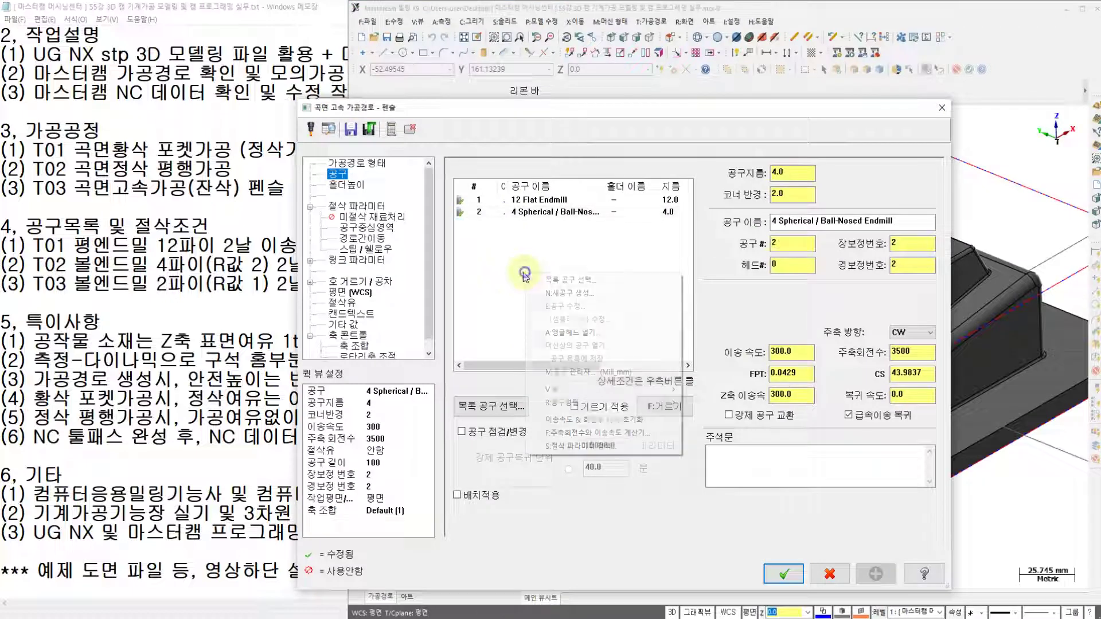
{"action": "left_click", "coordinate": [575, 291]}
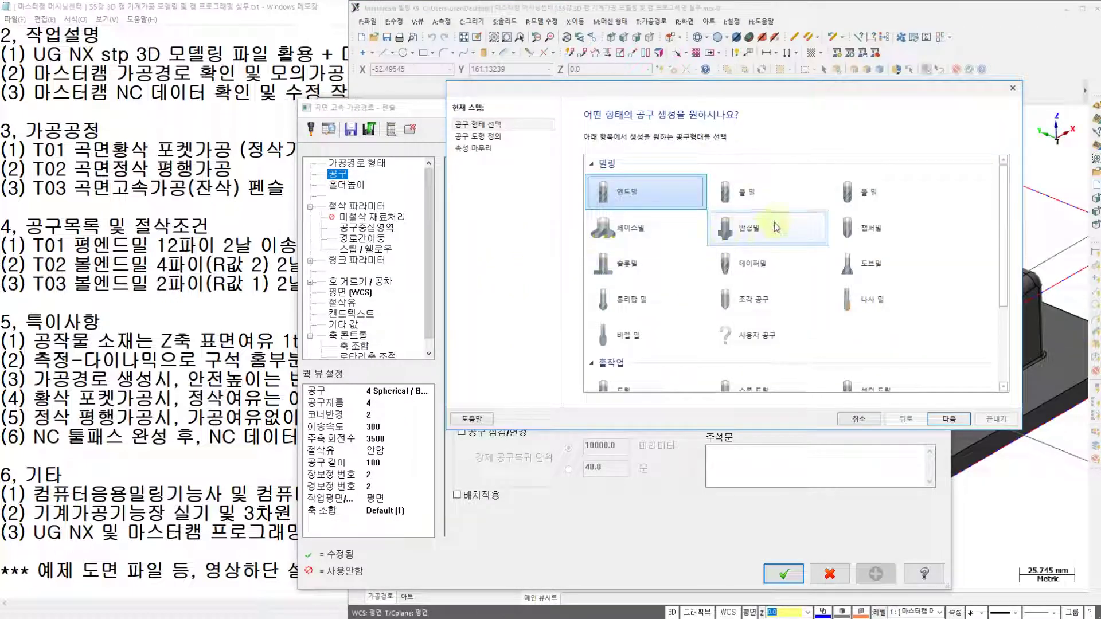
{"action": "left_click", "coordinate": [864, 194]}
{"action": "left_click", "coordinate": [948, 419]}
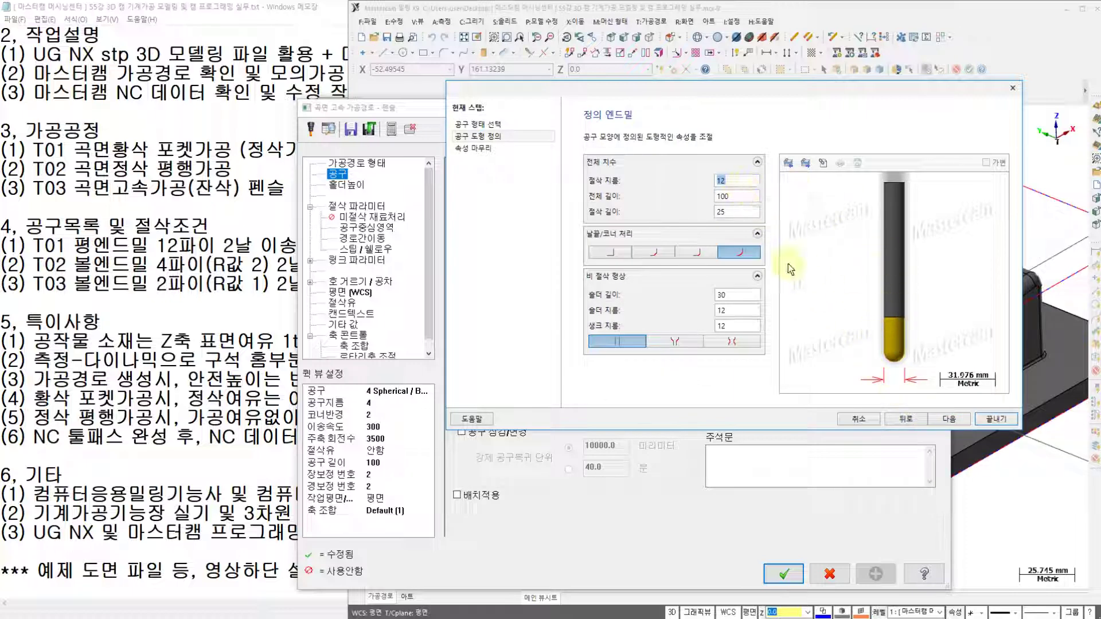
{"action": "key", "text": "Return"}
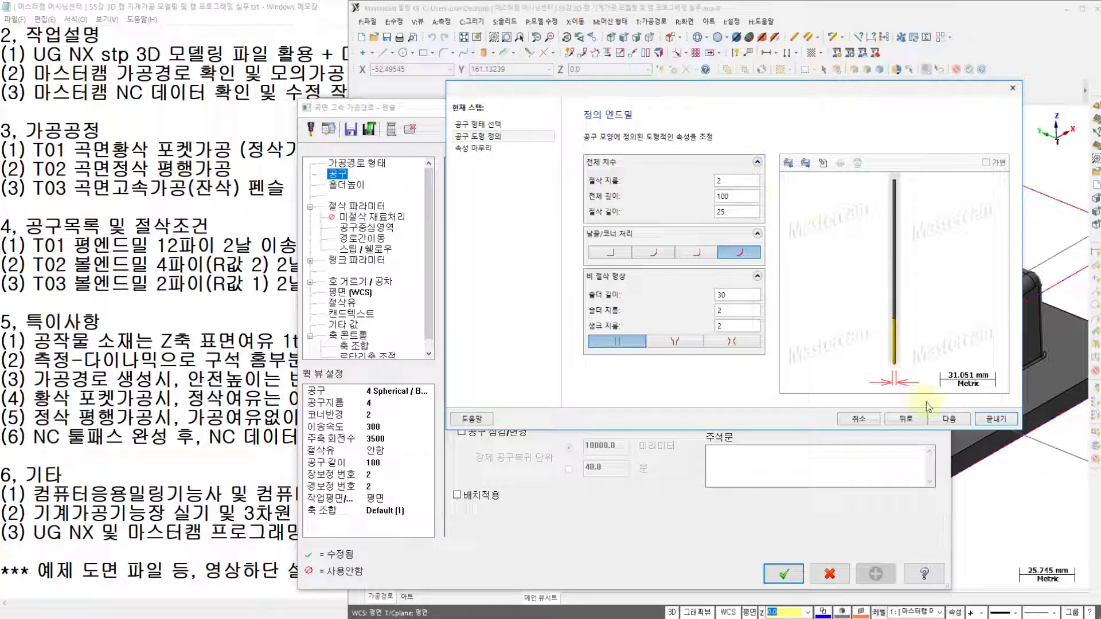
{"action": "left_click", "coordinate": [990, 419]}
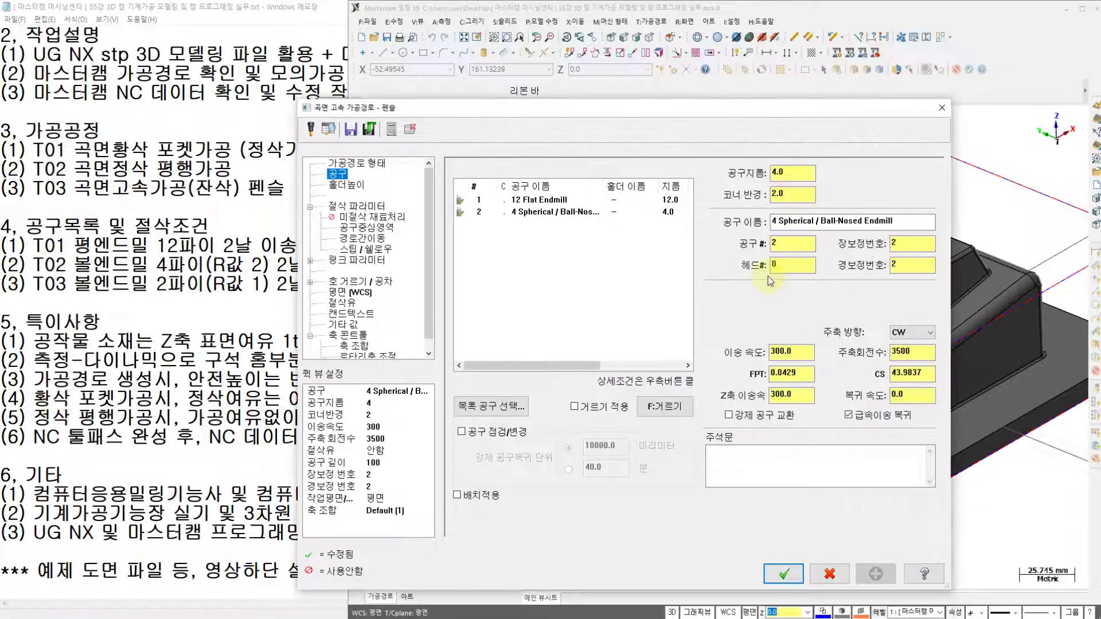
{"action": "left_click", "coordinate": [667, 212]}
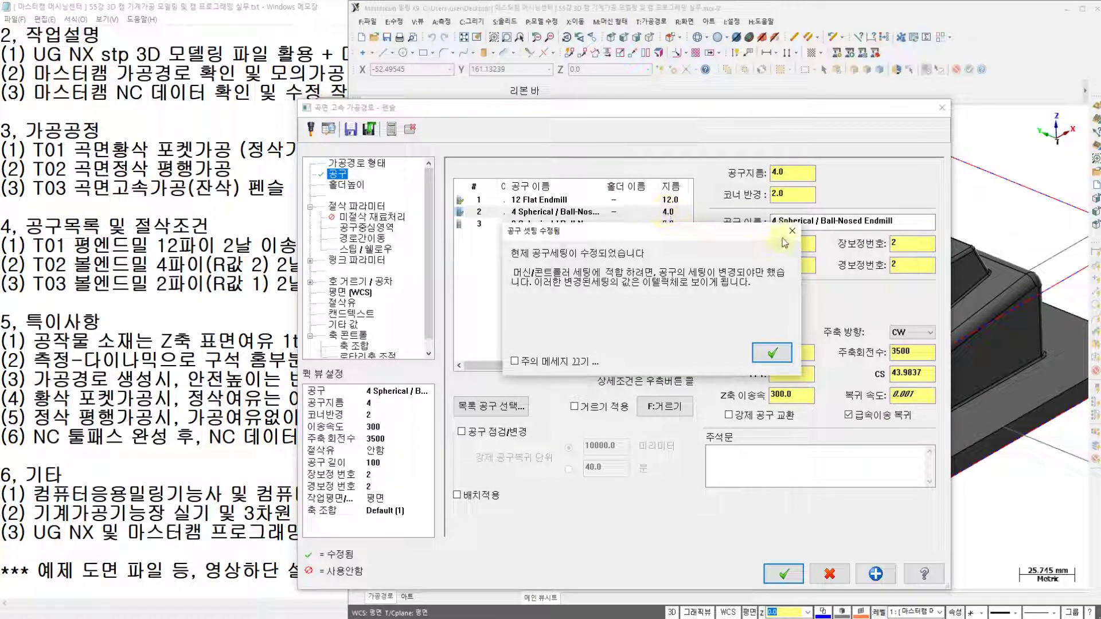
{"action": "left_click", "coordinate": [791, 230]}
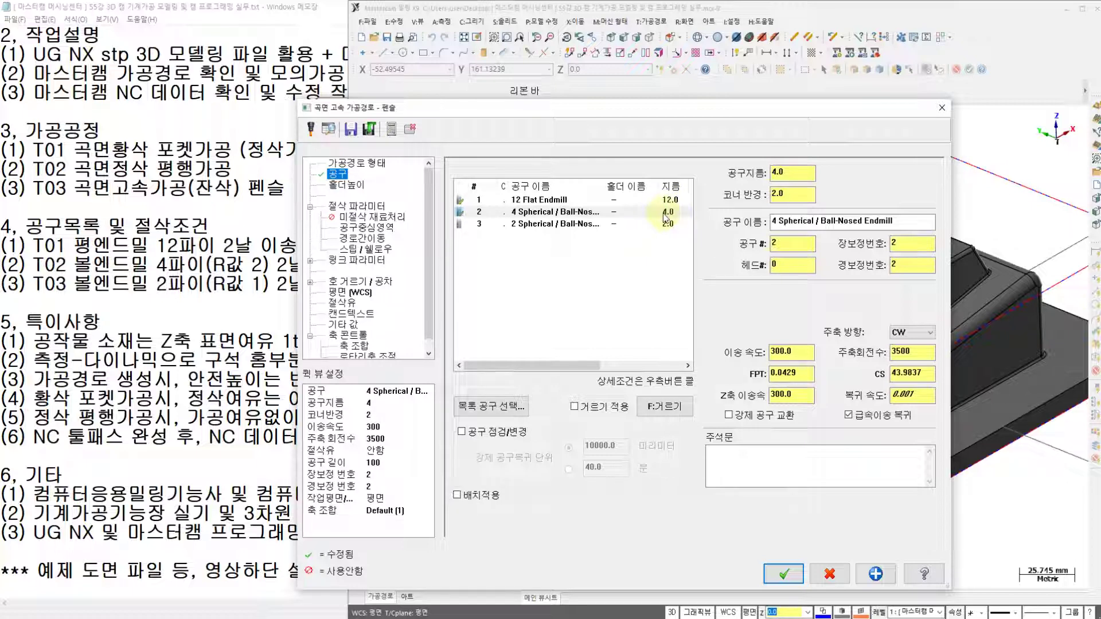
Edit the 2 mm ball end mill to 2 flutes, feed rate 40, plunge rate 40, retract rate 0 and spindle speed 4800
{"action": "left_click", "coordinate": [572, 225]}
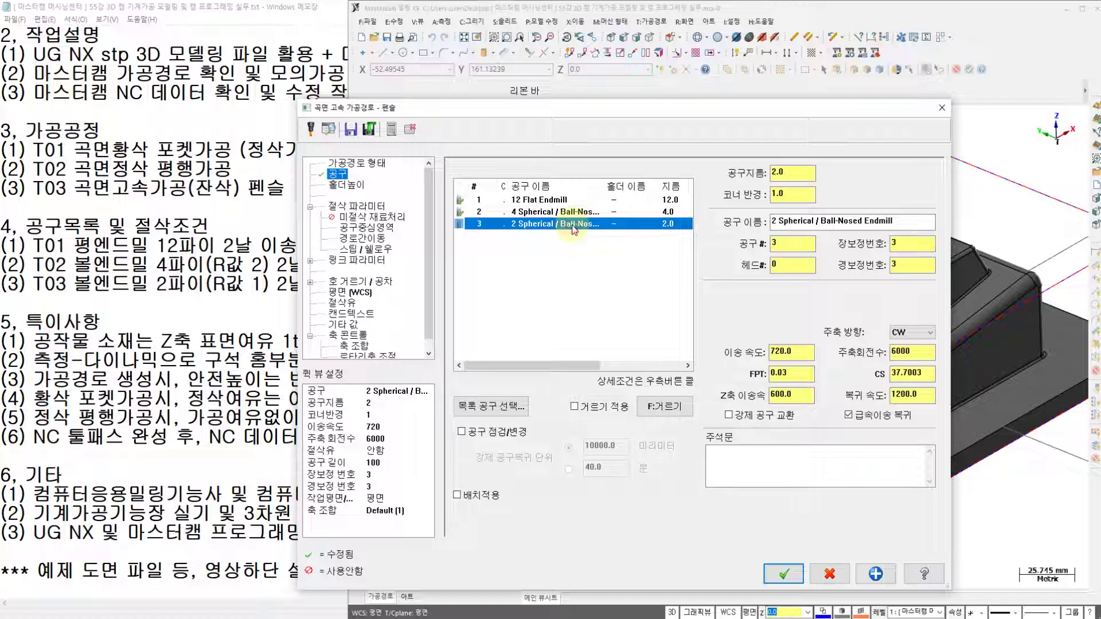
{"action": "double_click", "coordinate": [573, 225]}
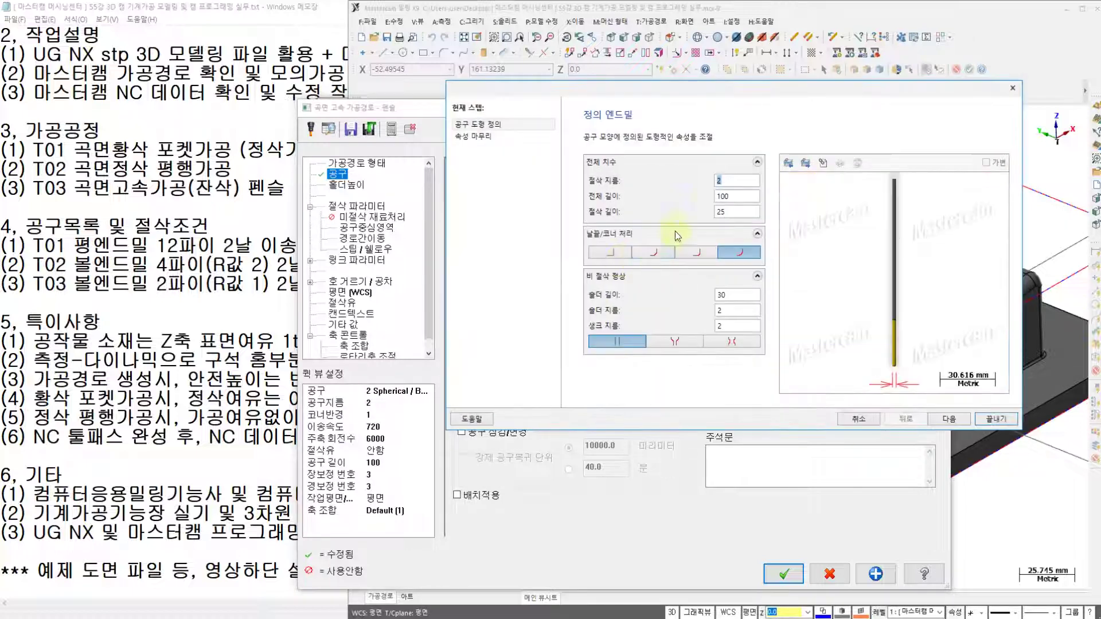
{"action": "left_click", "coordinate": [930, 423]}
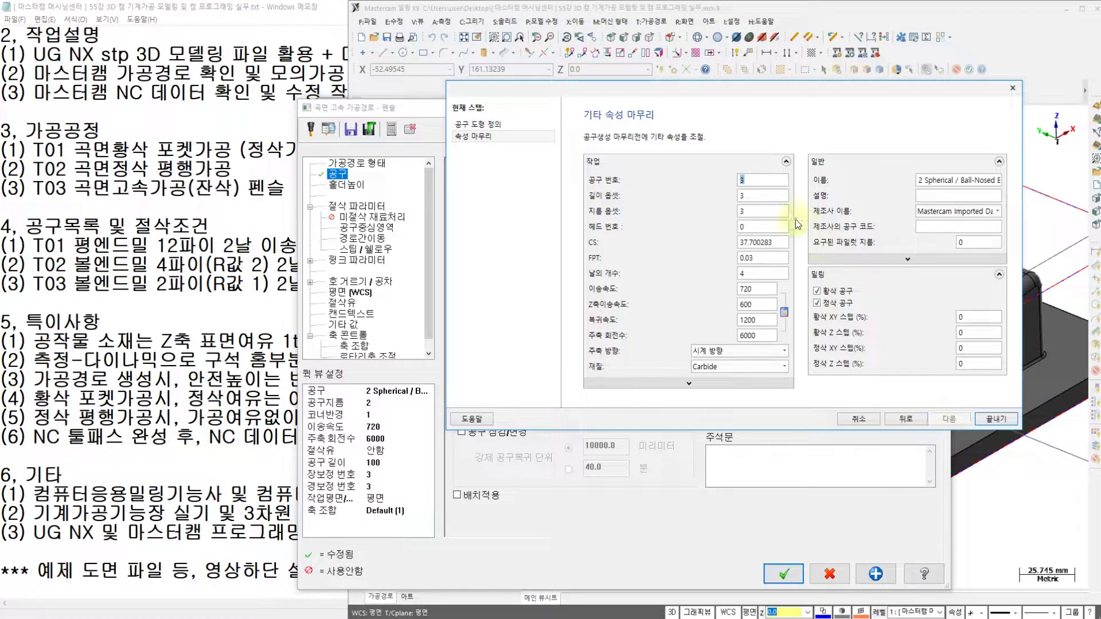
{"action": "left_click", "coordinate": [757, 274]}
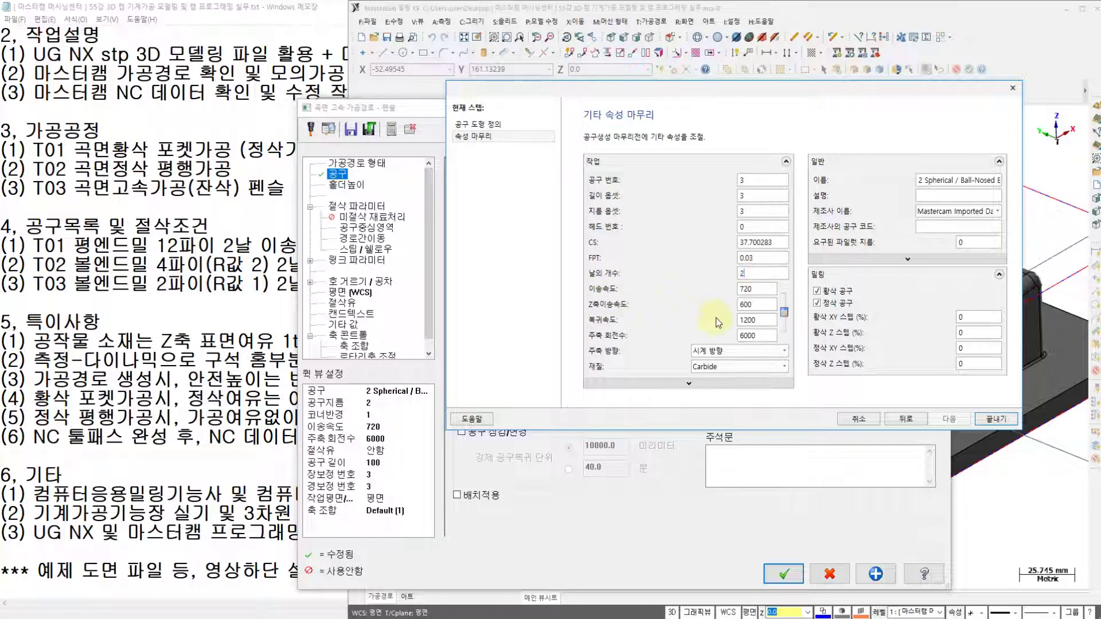
{"action": "type", "text": "40"}
{"action": "key", "text": "Tab"}
{"action": "type", "text": "40"}
{"action": "key", "text": "Tab"}
{"action": "type", "text": "0"}
{"action": "key", "text": "Tab"}
{"action": "type", "text": "4800"}
{"action": "left_click", "coordinate": [995, 419]}
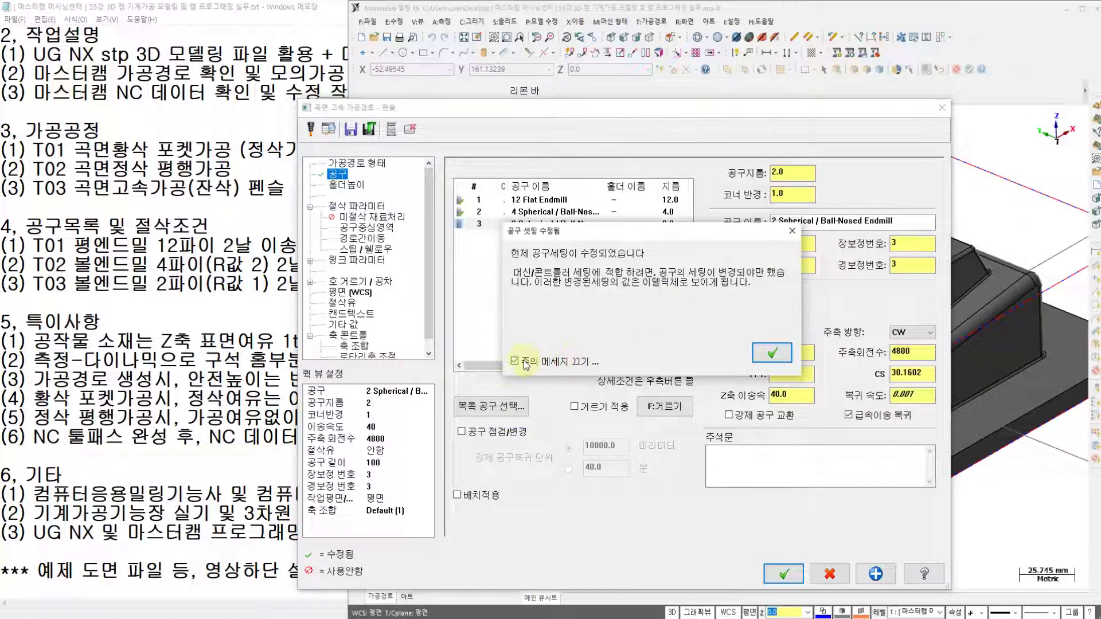
{"action": "left_click", "coordinate": [760, 353]}
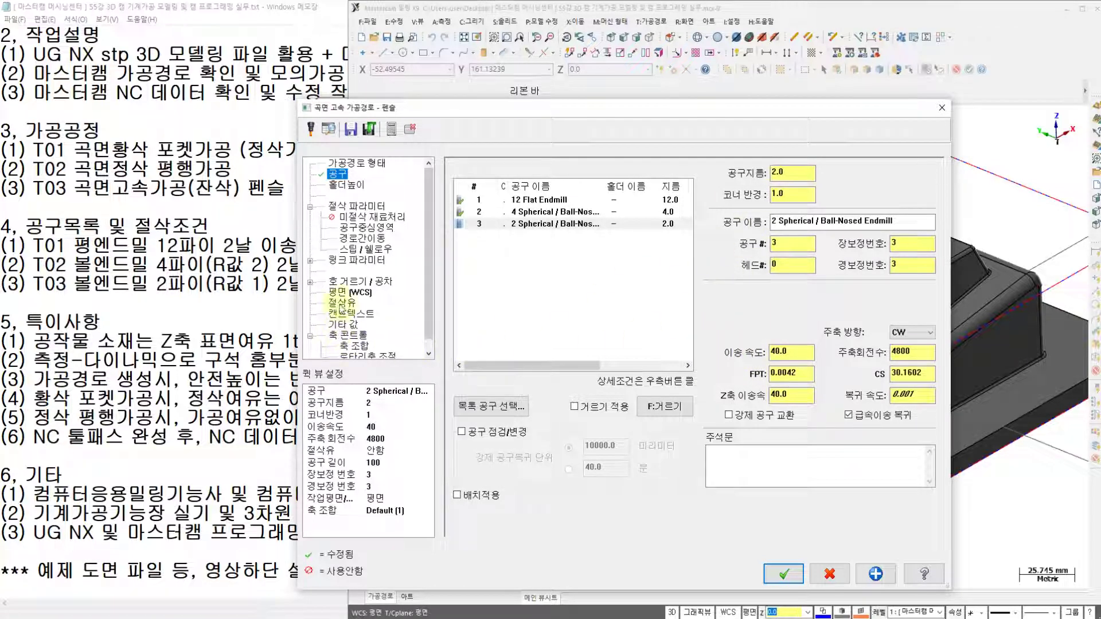
Set the Pencil cut parameters to 0 stock to leave on walls and floor and a reference tool diameter of 4
{"action": "left_click", "coordinate": [360, 206]}
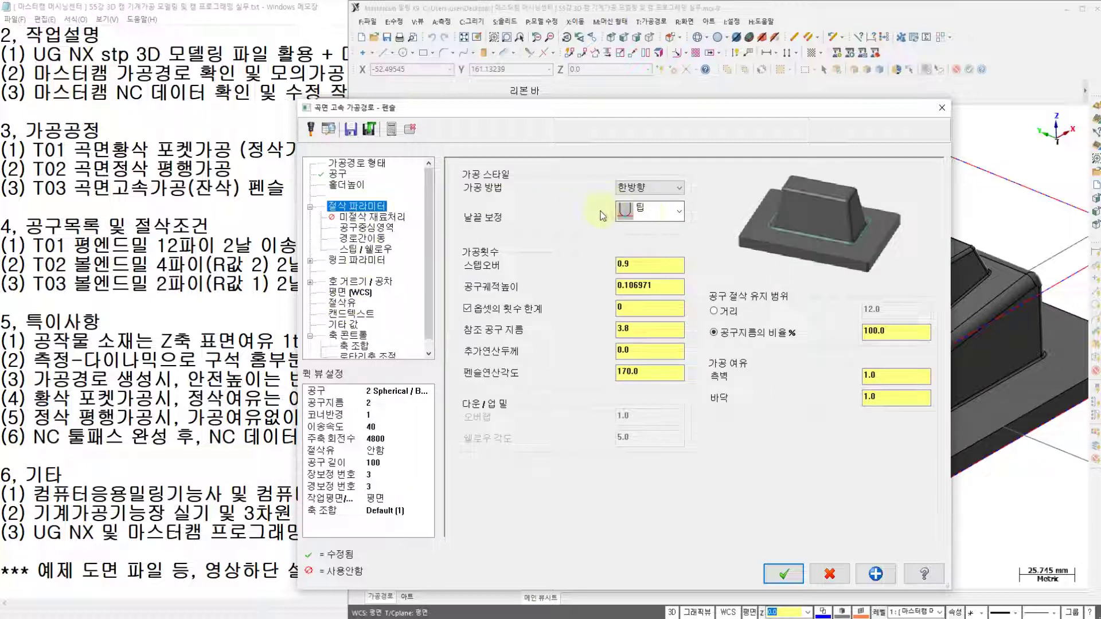
{"action": "left_click_drag", "start_coordinate": [895, 376], "coordinate": [864, 376]}
{"action": "type", "text": "0"}
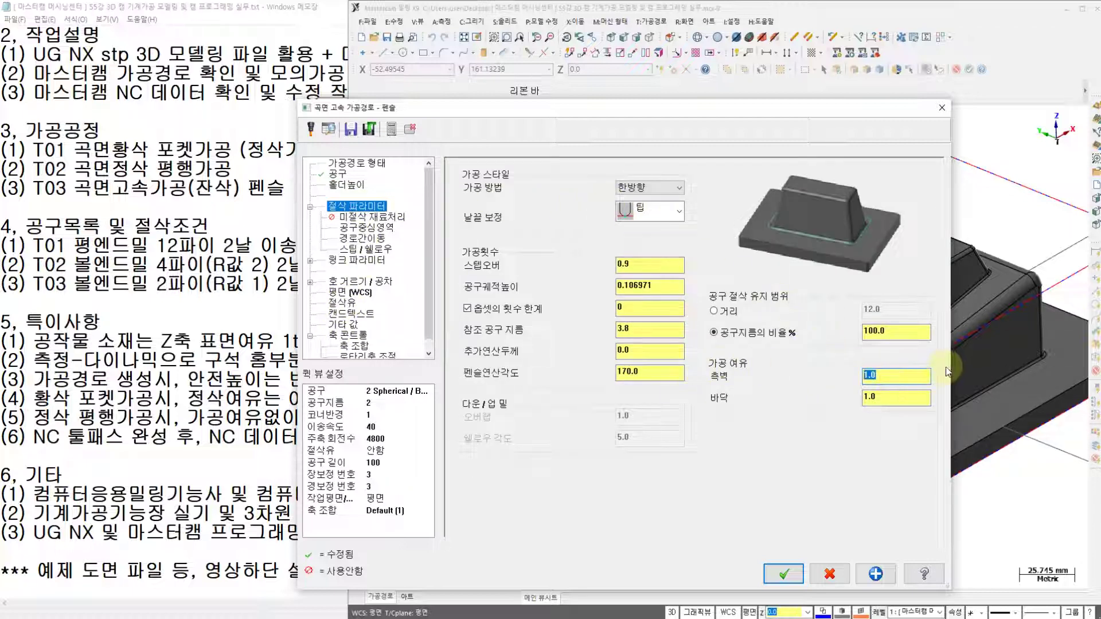
{"action": "key", "text": "Tab"}
{"action": "type", "text": "0"}
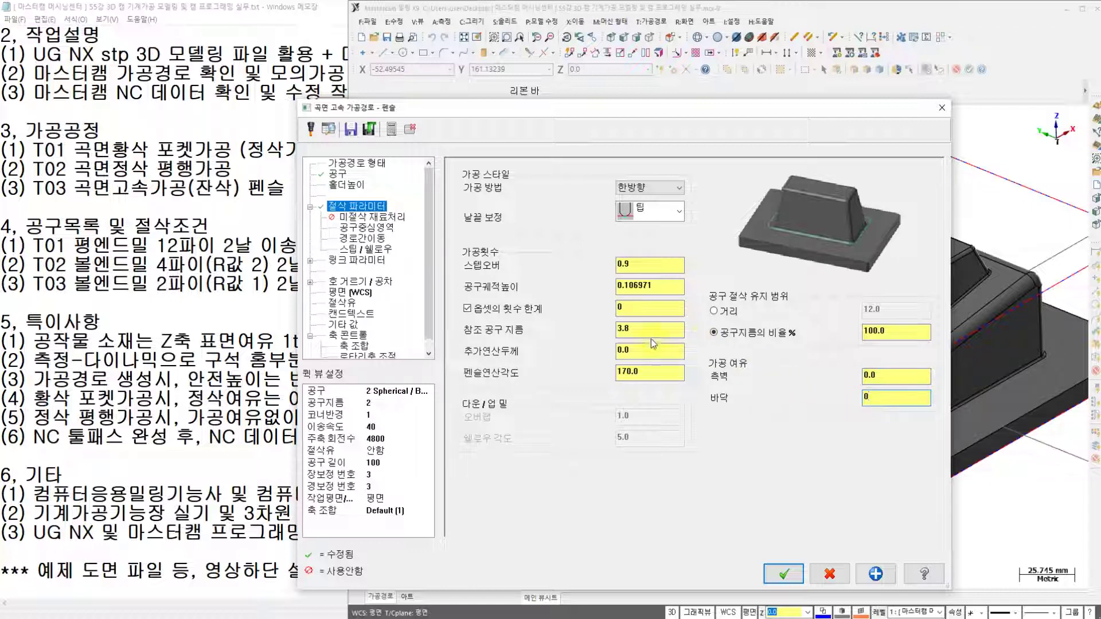
{"action": "left_click_drag", "start_coordinate": [629, 329], "coordinate": [577, 332]}
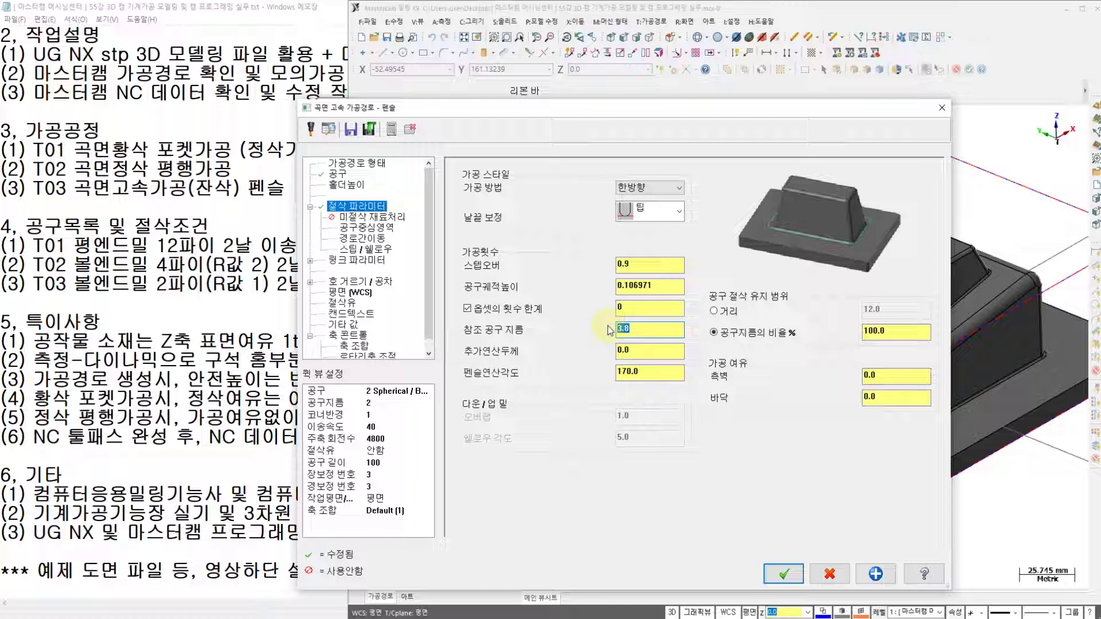
{"action": "type", "text": "4"}
{"action": "key", "text": "Return"}
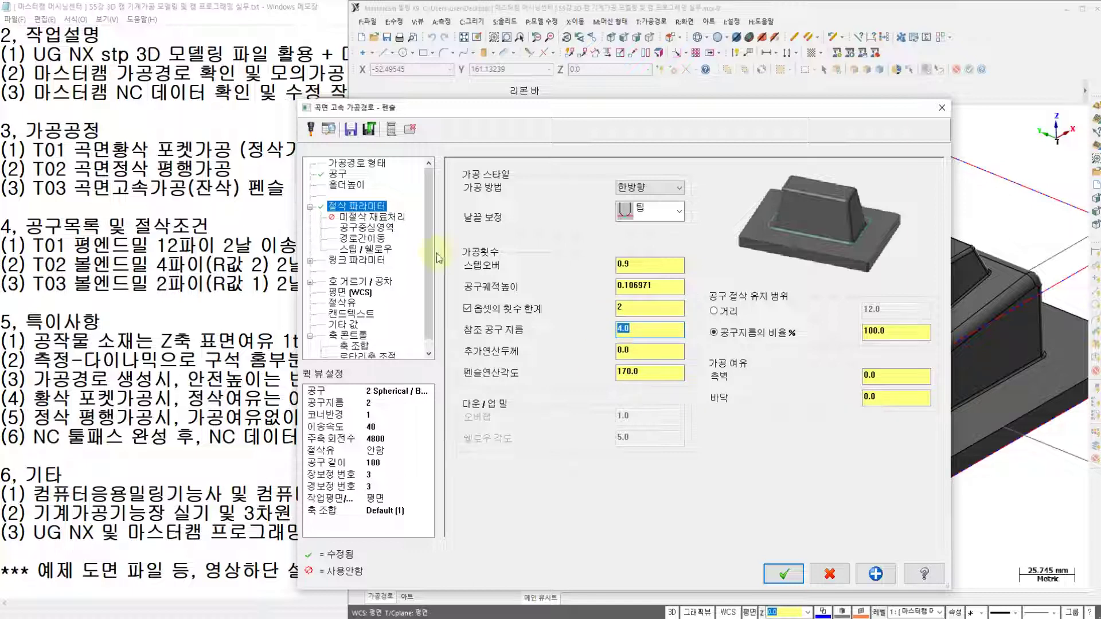
Enable rest material calculation from one previous operation, using the surface finish parallel toolpath as source
{"action": "left_click", "coordinate": [390, 218]}
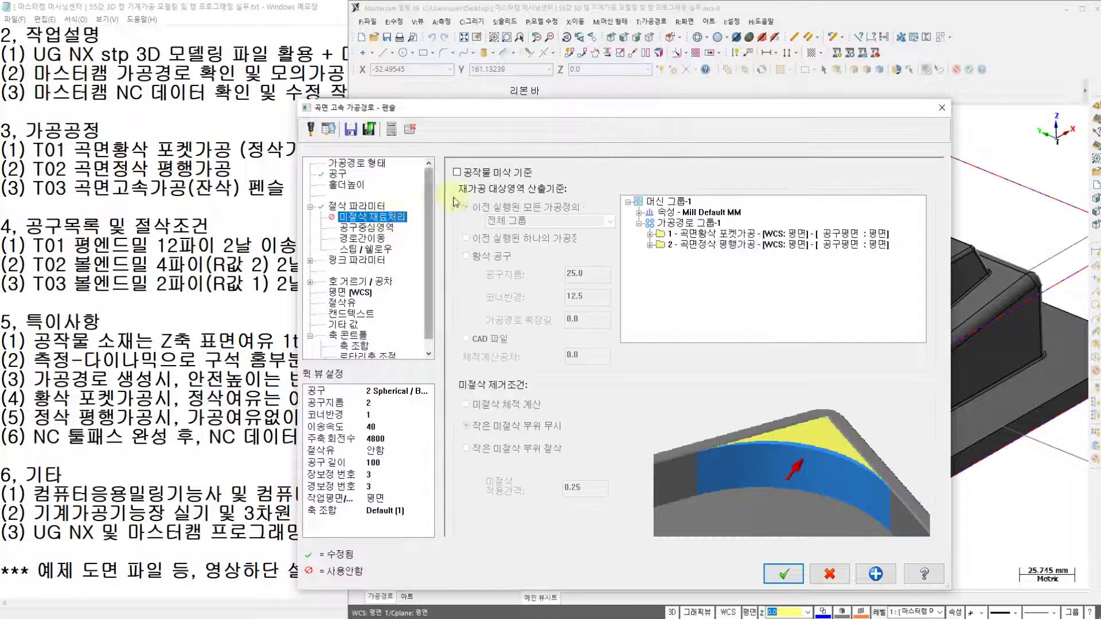
{"action": "left_click", "coordinate": [497, 175]}
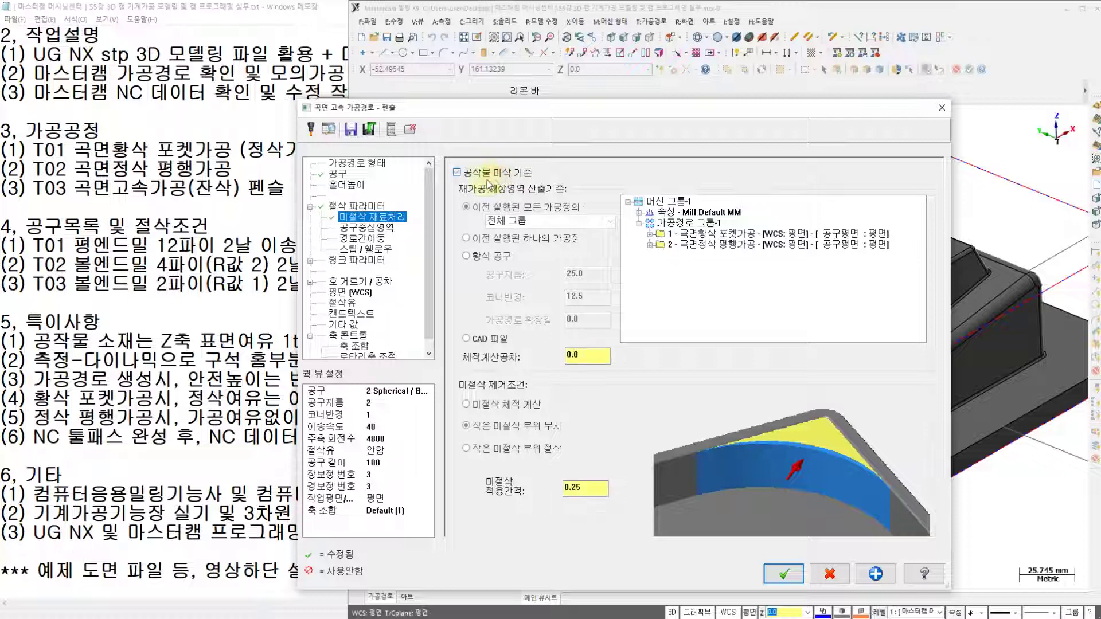
{"action": "left_click", "coordinate": [465, 238]}
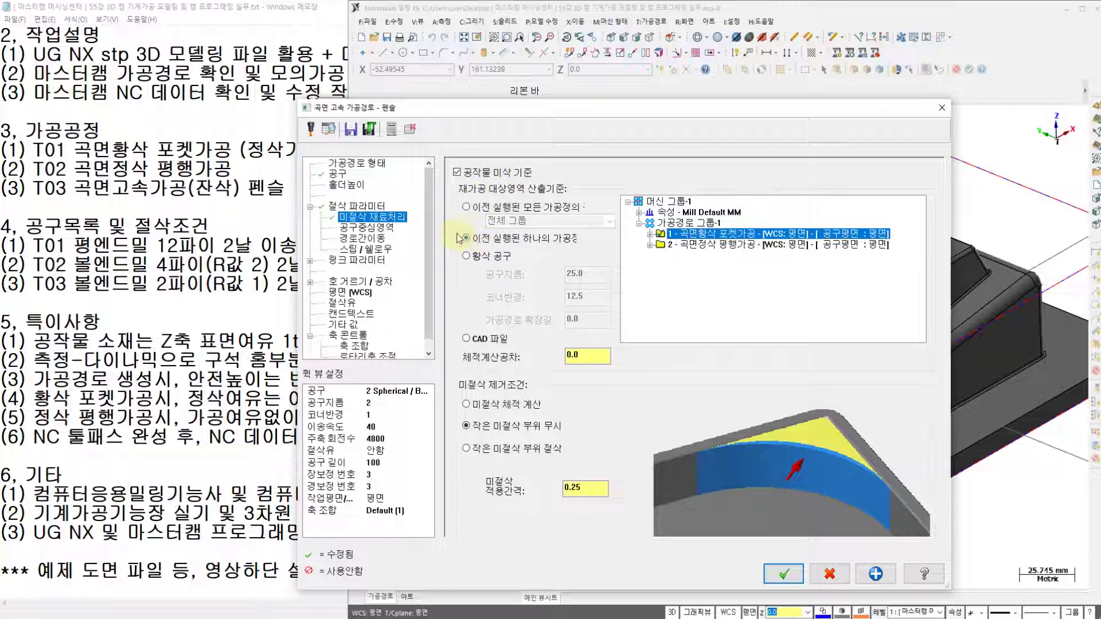
{"action": "left_click", "coordinate": [693, 246]}
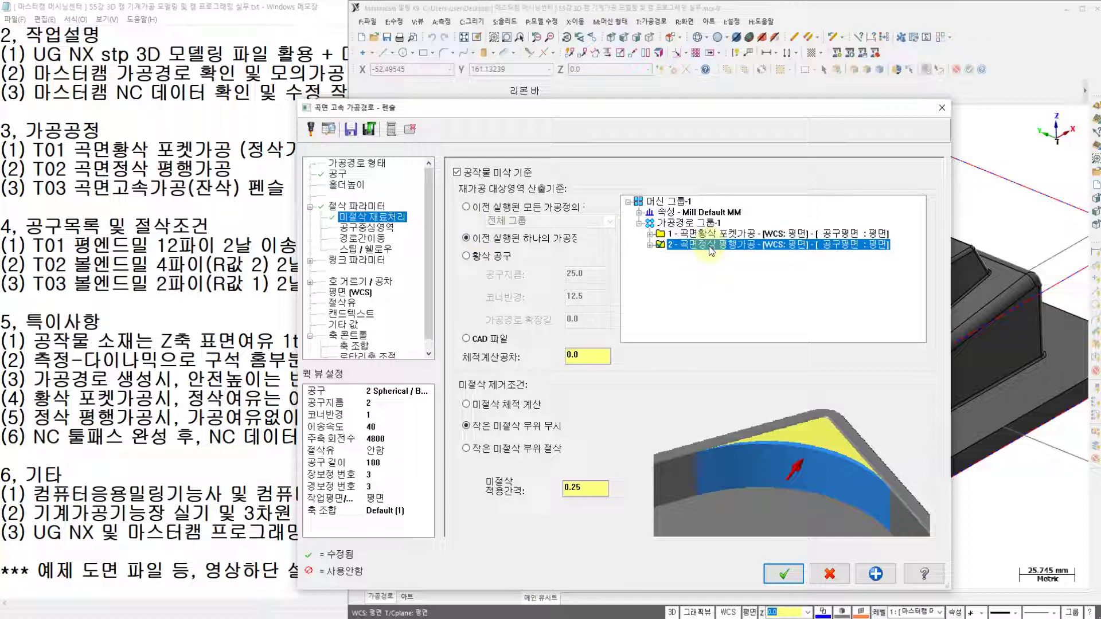
Switch the 50.0 clearance plane in the linking parameters from absolute to incremental
{"action": "left_click", "coordinate": [370, 230]}
{"action": "left_click", "coordinate": [367, 238]}
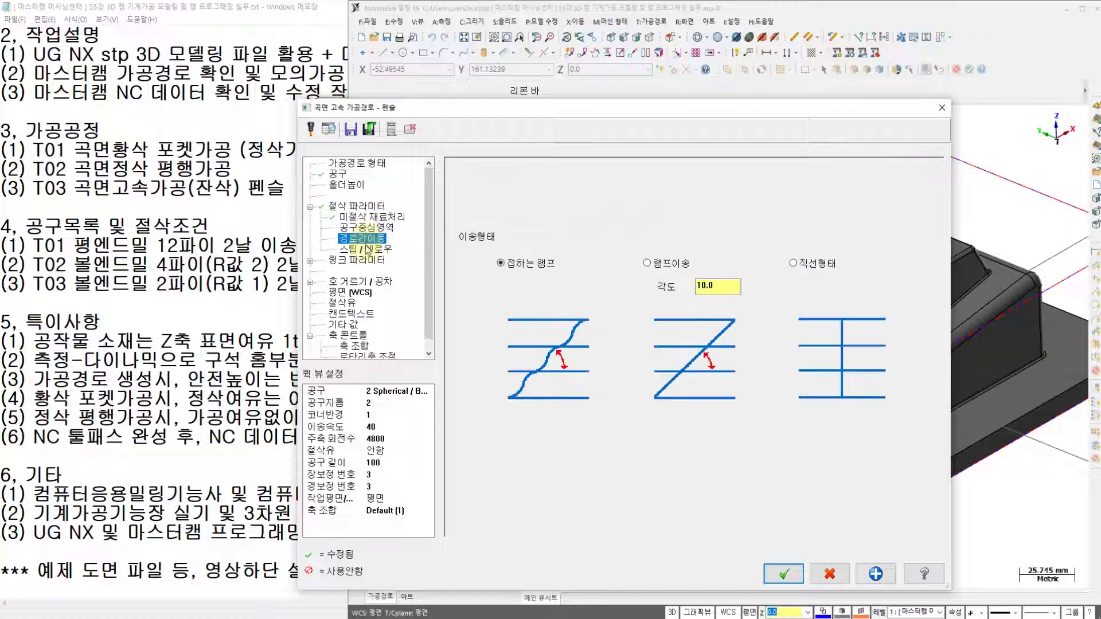
{"action": "left_click", "coordinate": [365, 251]}
{"action": "left_click", "coordinate": [361, 261]}
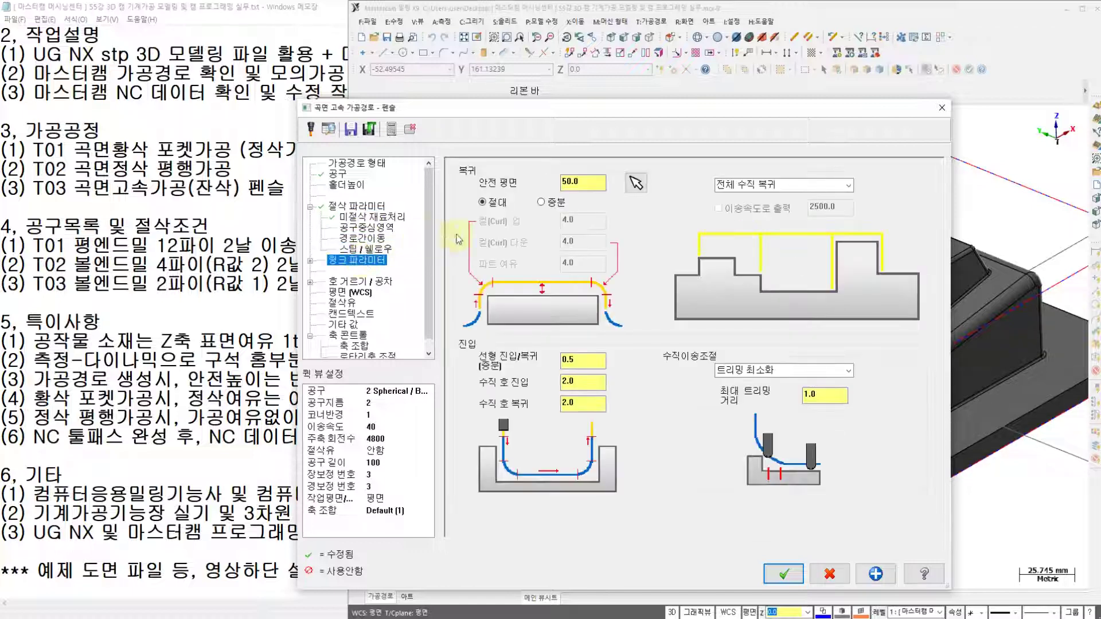
{"action": "left_click", "coordinate": [541, 203]}
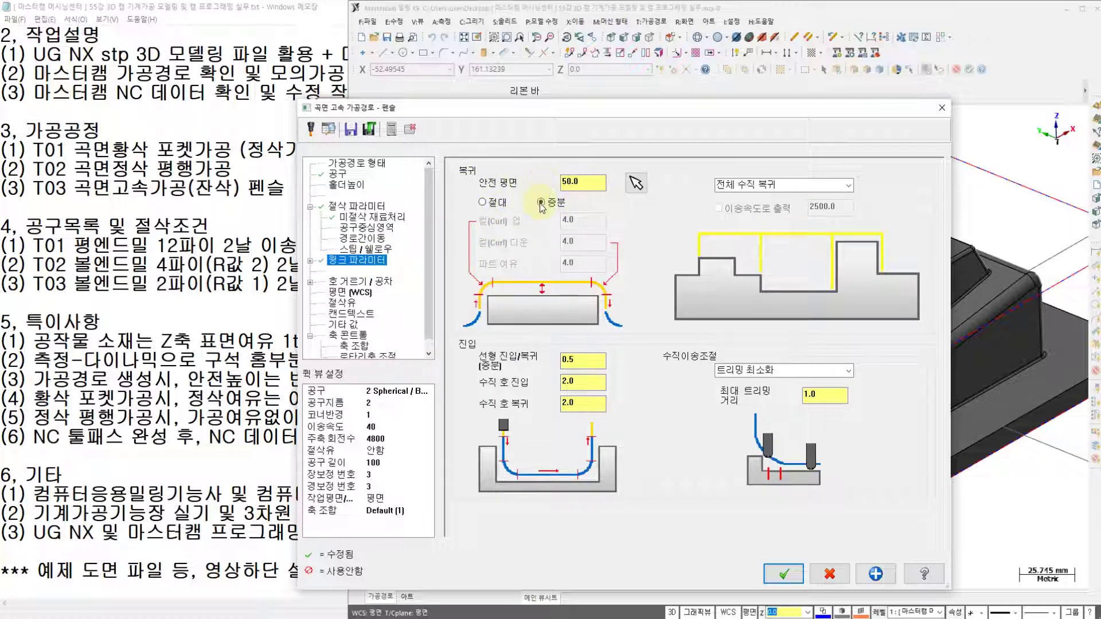
Turn Flood coolant on and accept the settings to generate the Pencil toolpath
{"action": "left_click", "coordinate": [342, 302]}
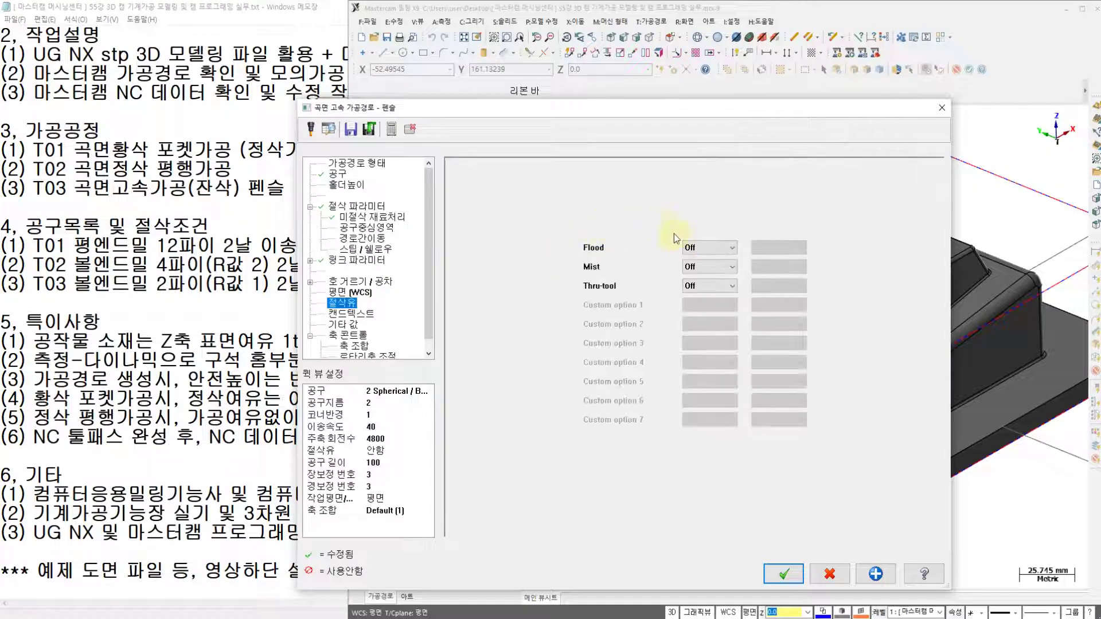
{"action": "left_click", "coordinate": [709, 248]}
{"action": "left_click", "coordinate": [708, 257]}
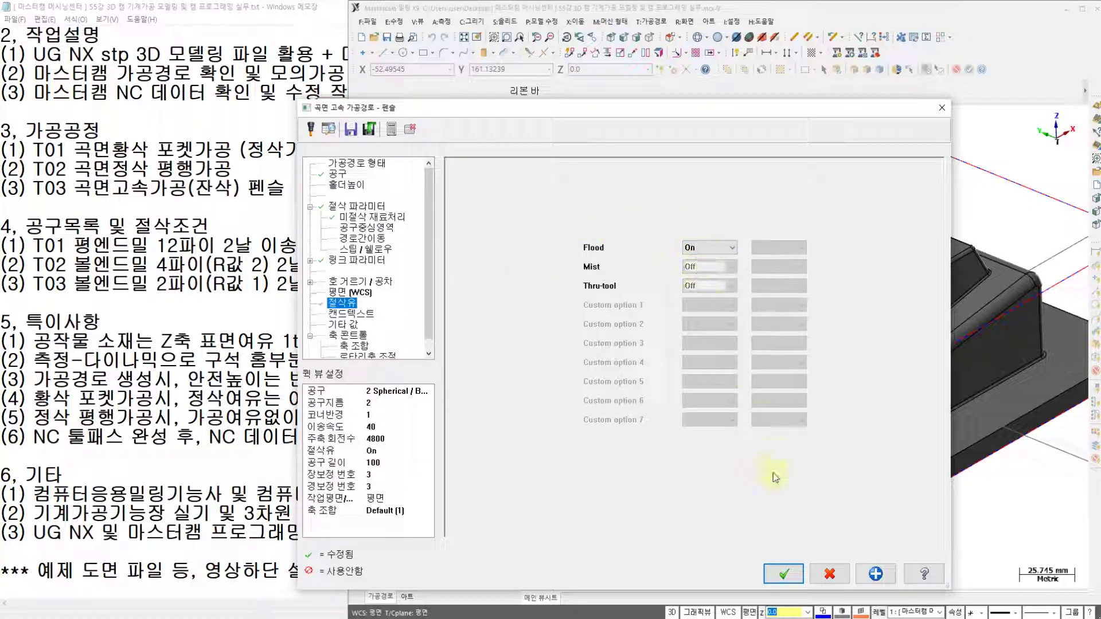
{"action": "left_click", "coordinate": [784, 574]}
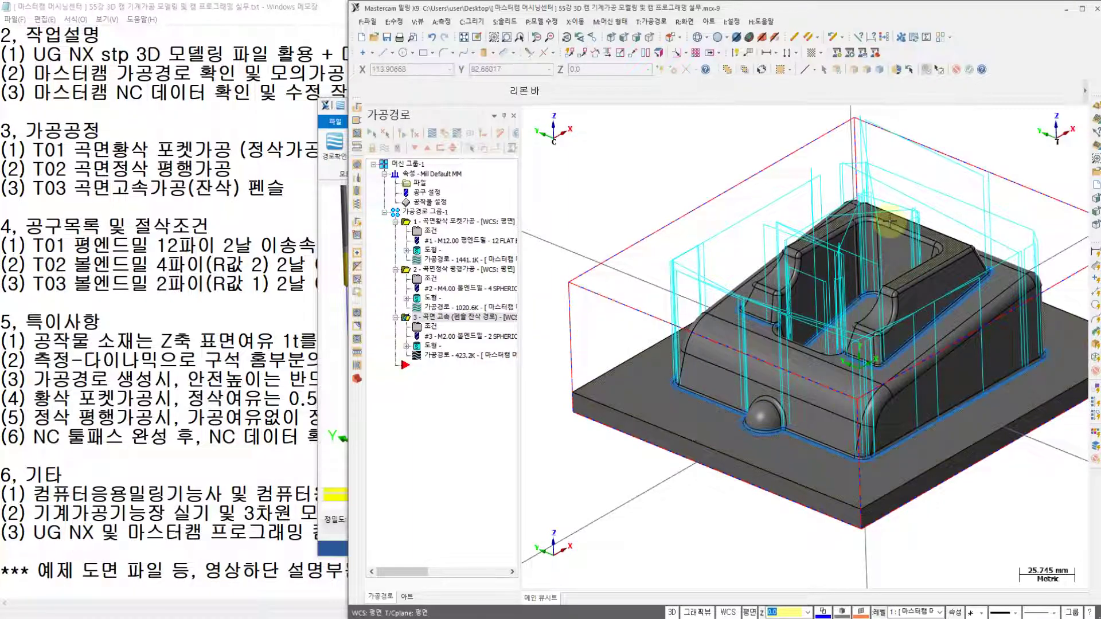
Select all three toolpaths, run the verify simulation from the raw stock and examine the machined corner edges up close
{"action": "scroll", "coordinate": [619, 309], "scroll_direction": "up", "scroll_amount": 1}
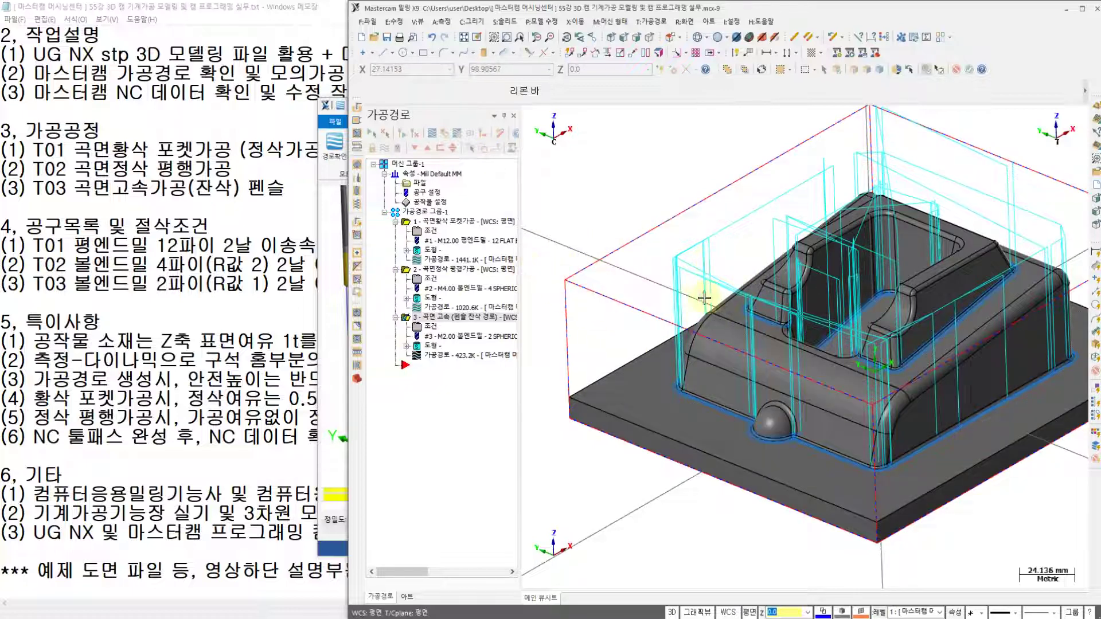
{"action": "left_click", "coordinate": [367, 129]}
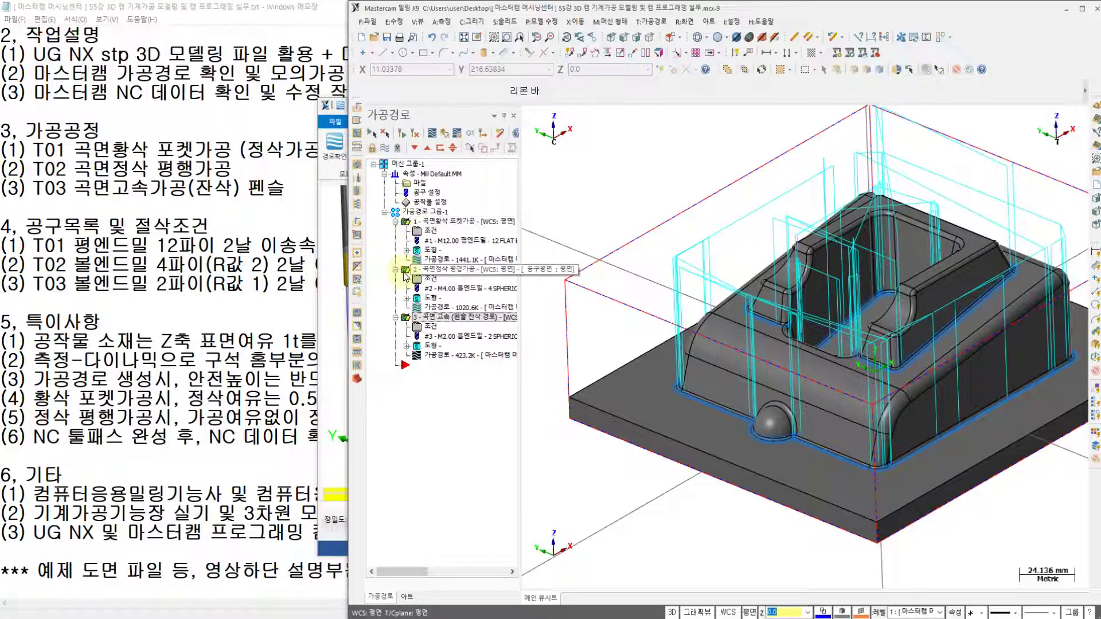
{"action": "left_click", "coordinate": [447, 134]}
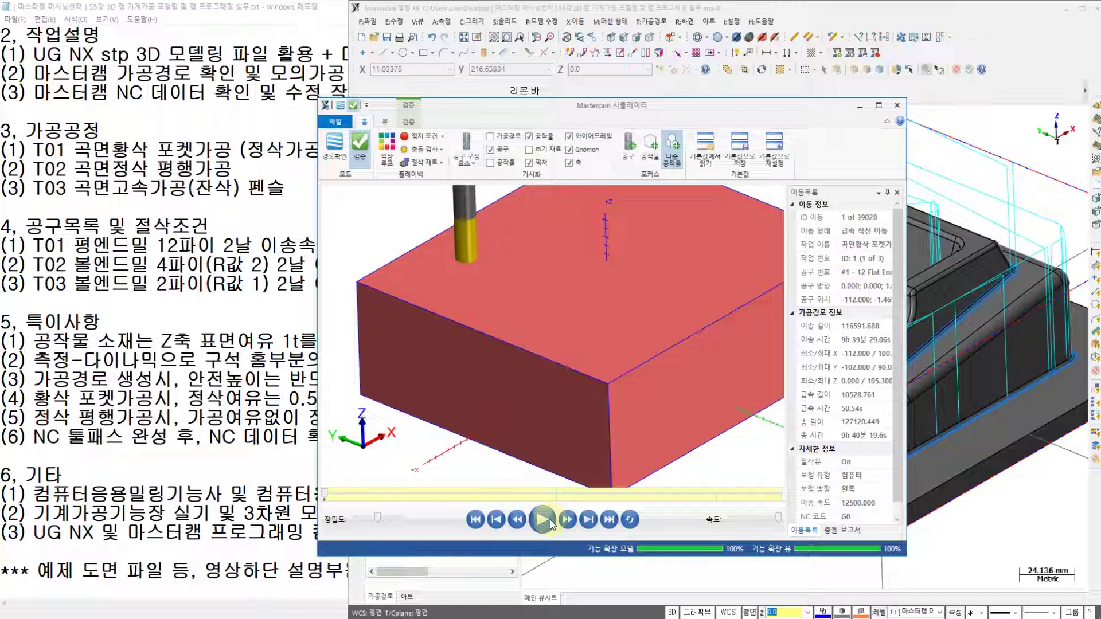
{"action": "left_click", "coordinate": [548, 522]}
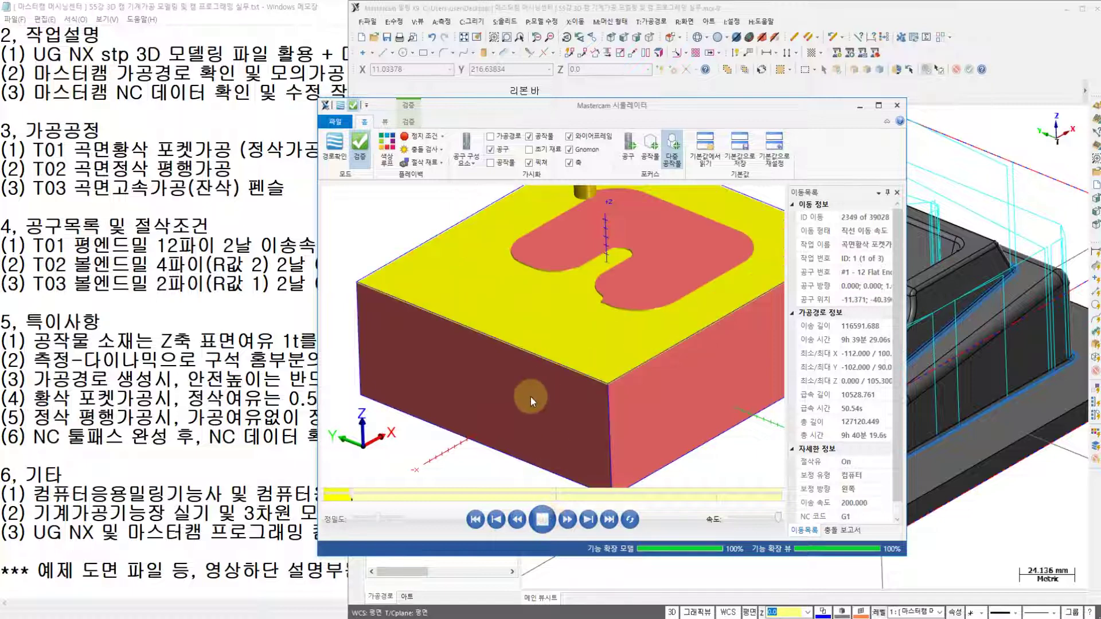
{"action": "middle_click_drag", "start_coordinate": [532, 387], "coordinate": [511, 405]}
{"action": "scroll", "coordinate": [511, 406], "scroll_direction": "down", "scroll_amount": 1}
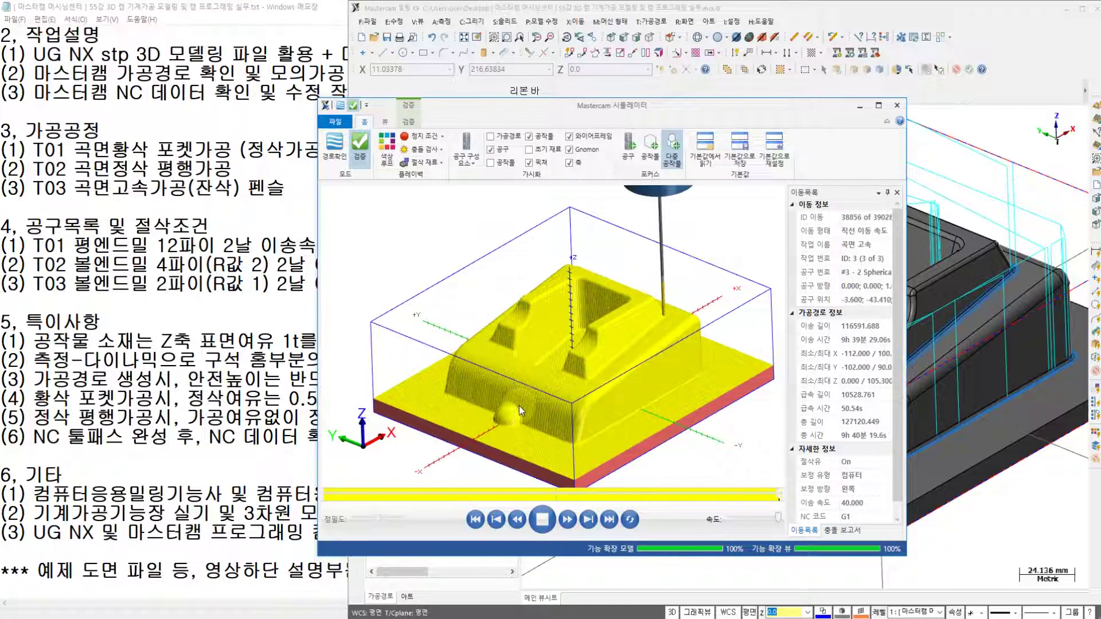
{"action": "scroll", "coordinate": [630, 422], "scroll_direction": "up", "scroll_amount": 5}
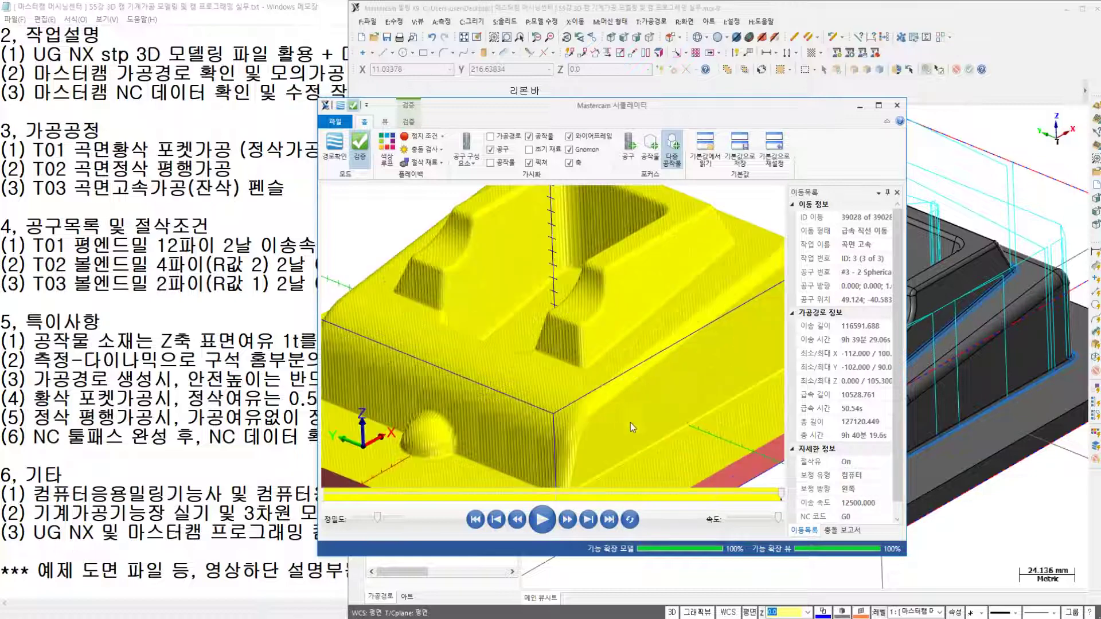
{"action": "scroll", "coordinate": [614, 423], "scroll_direction": "up", "scroll_amount": 6}
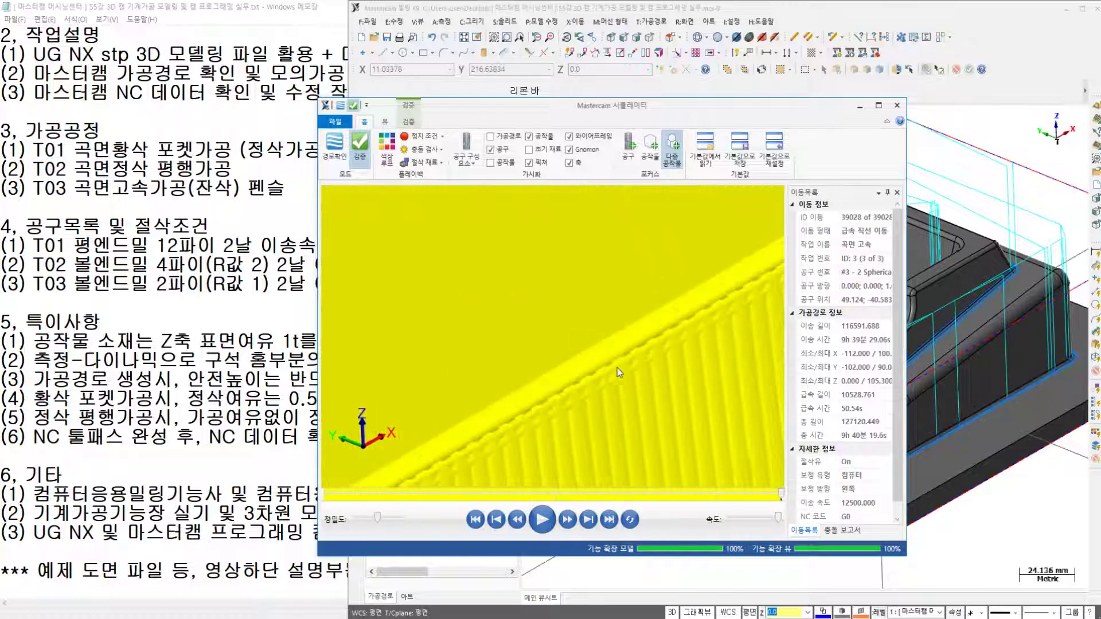
Examine the simulated pencil finish along the sloped edge and around the raised blocks' corners up close
{"action": "scroll", "coordinate": [615, 360], "scroll_direction": "down", "scroll_amount": 5}
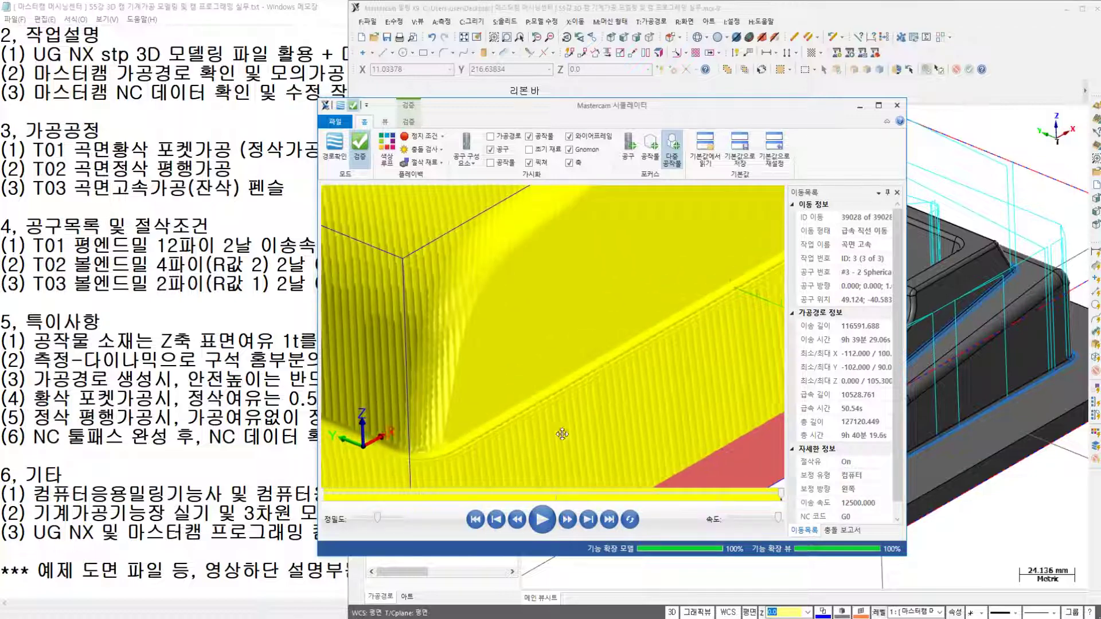
{"action": "scroll", "coordinate": [528, 424], "scroll_direction": "up", "scroll_amount": 6}
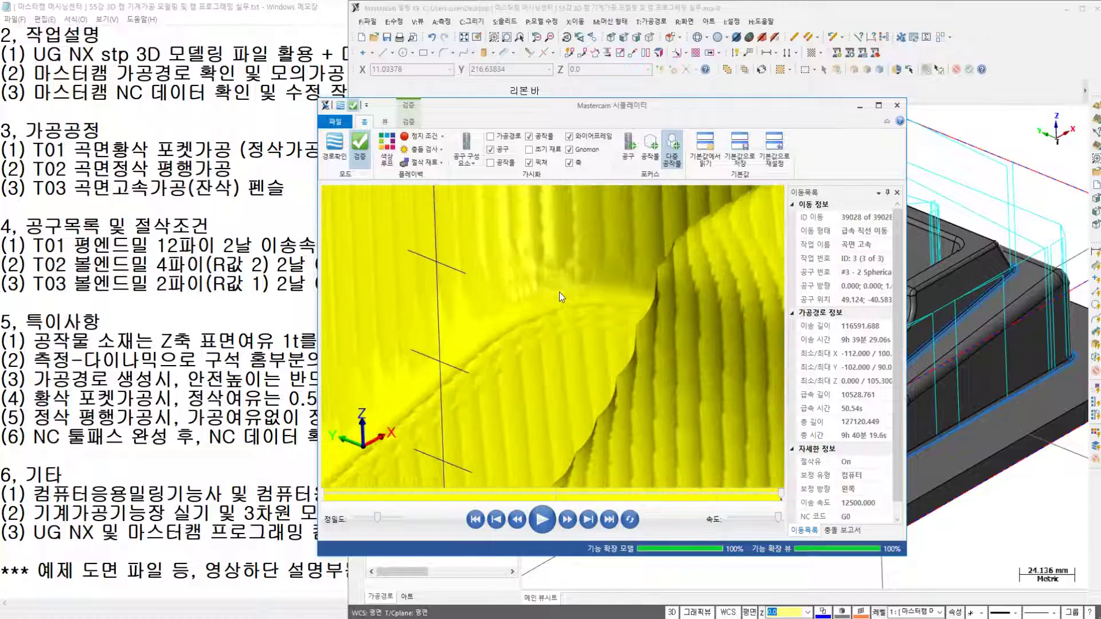
{"action": "scroll", "coordinate": [559, 311], "scroll_direction": "down", "scroll_amount": 6}
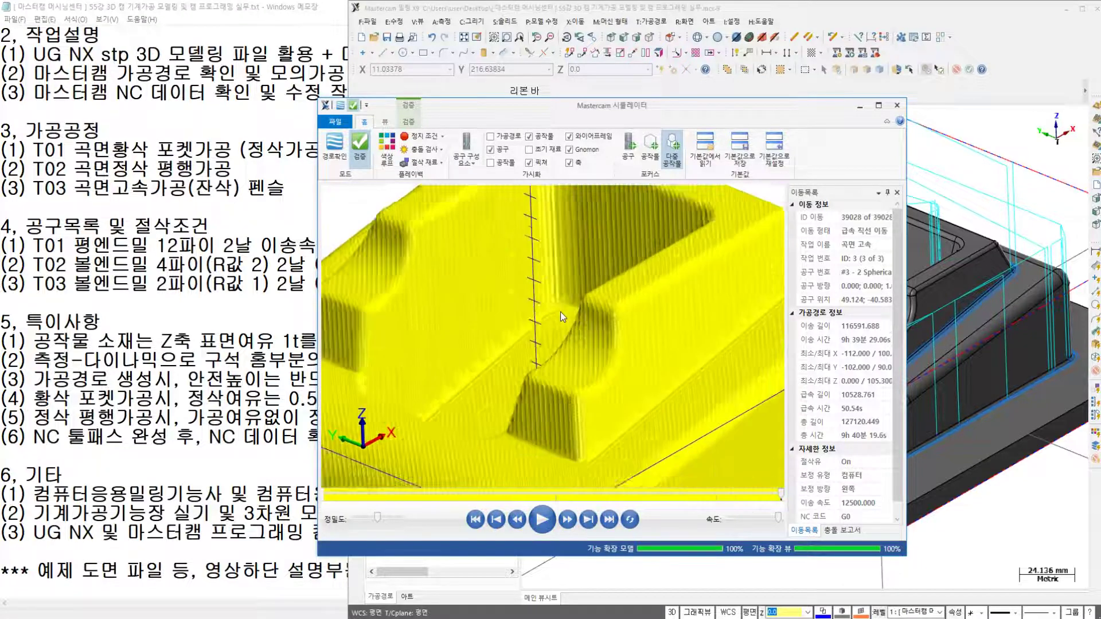
{"action": "scroll", "coordinate": [622, 347], "scroll_direction": "up", "scroll_amount": 5}
{"action": "scroll", "coordinate": [612, 336], "scroll_direction": "down", "scroll_amount": 4}
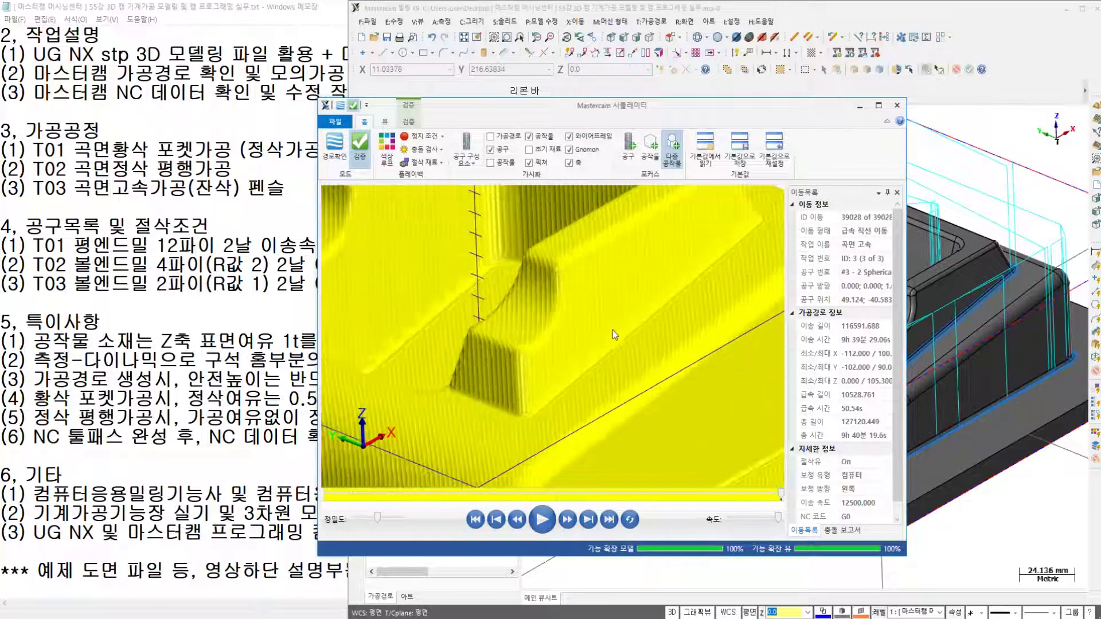
{"action": "middle_click_drag", "start_coordinate": [589, 342], "coordinate": [597, 322]}
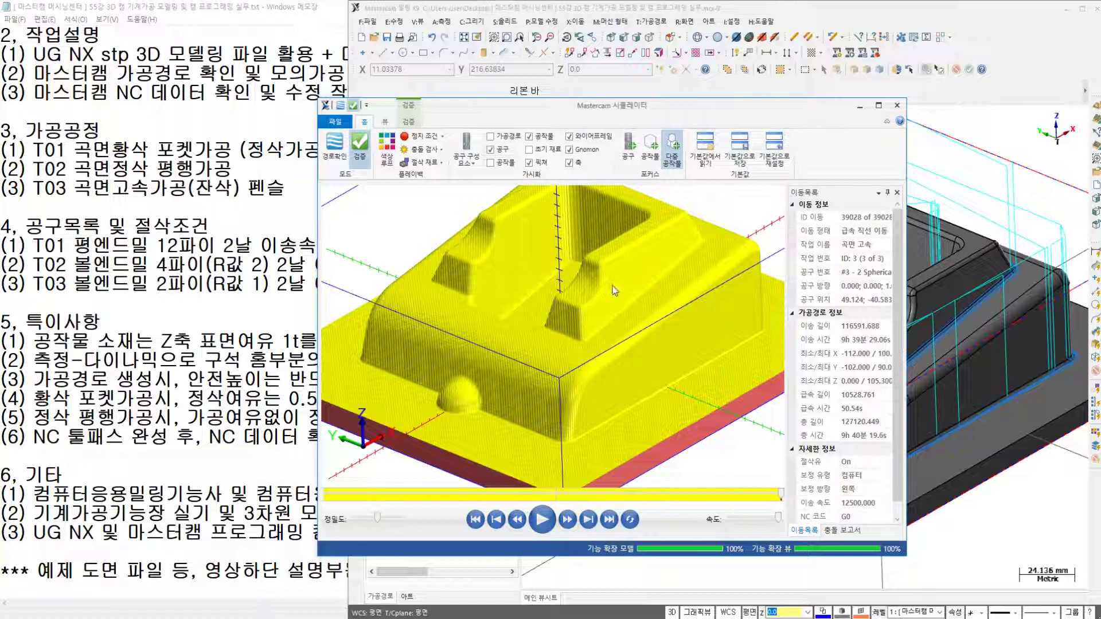
{"action": "scroll", "coordinate": [612, 295], "scroll_direction": "up", "scroll_amount": 2}
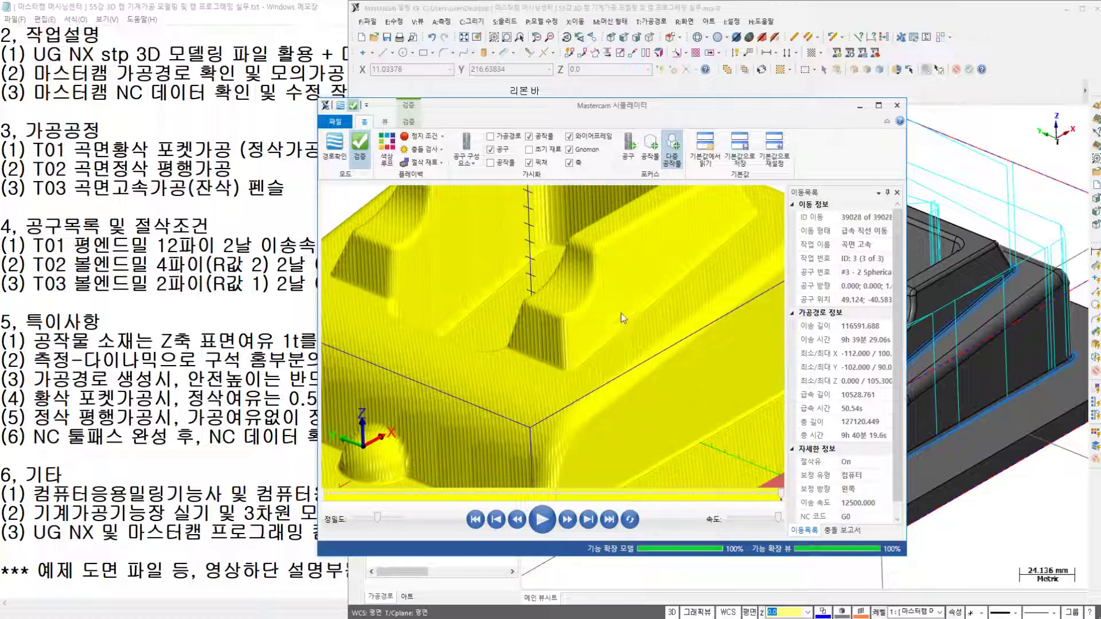
{"action": "scroll", "coordinate": [605, 333], "scroll_direction": "down", "scroll_amount": 1}
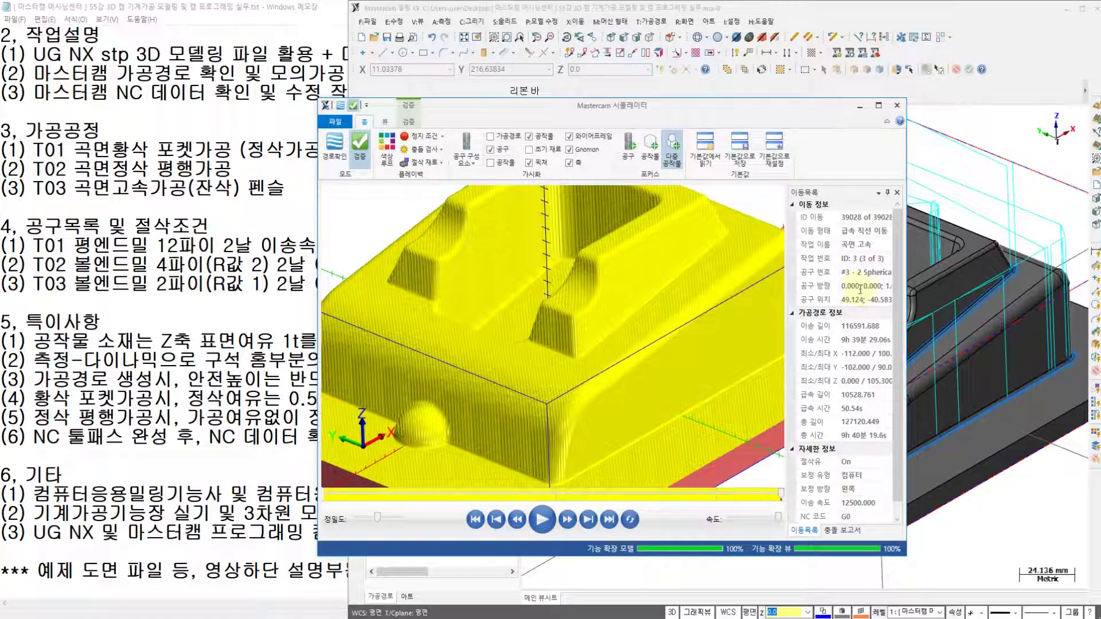
Review the whole machined part in the simulator together with the toolpath's minimum/maximum X information
{"action": "scroll", "coordinate": [655, 319], "scroll_direction": "down", "scroll_amount": 2}
{"action": "middle_click_drag", "start_coordinate": [654, 319], "coordinate": [593, 318]}
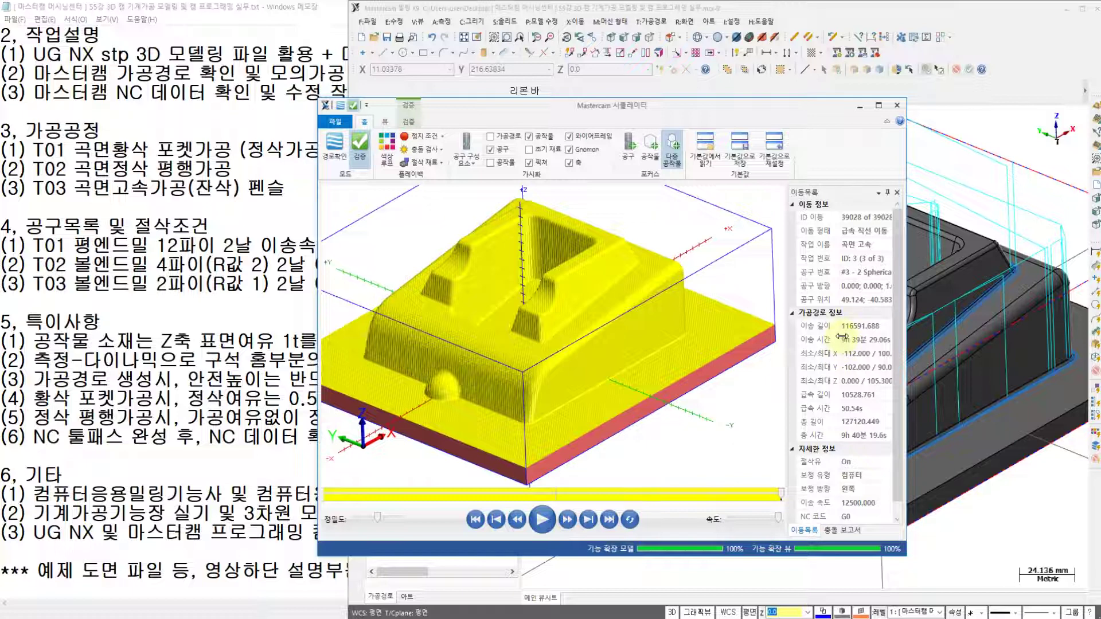
{"action": "left_click", "coordinate": [834, 353]}
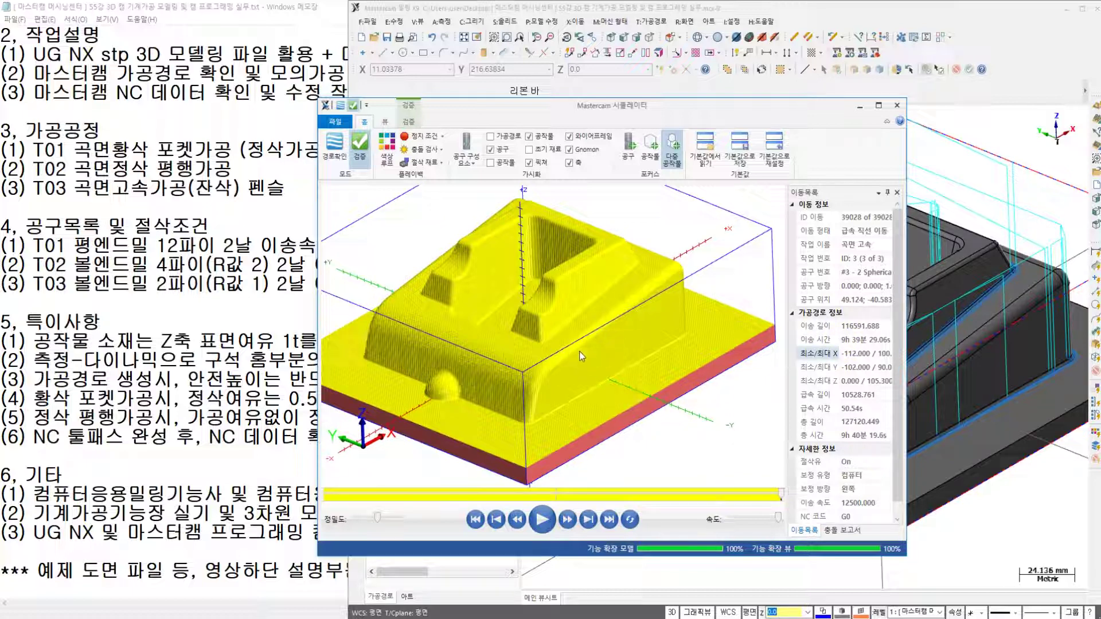
{"action": "scroll", "coordinate": [579, 349], "scroll_direction": "down", "scroll_amount": 3}
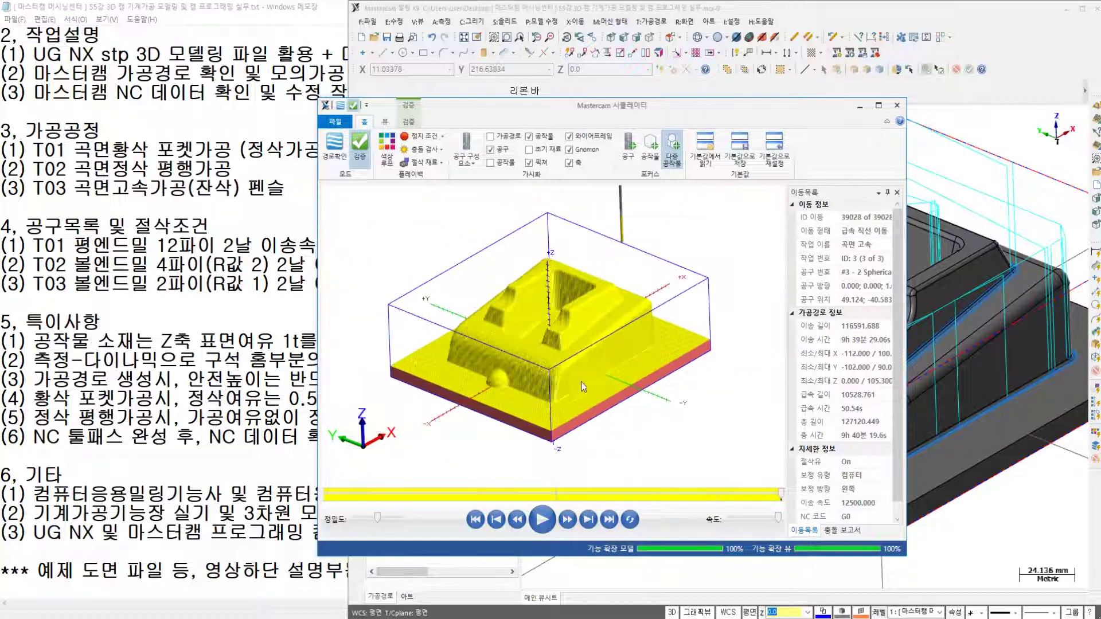
{"action": "scroll", "coordinate": [537, 358], "scroll_direction": "up", "scroll_amount": 3}
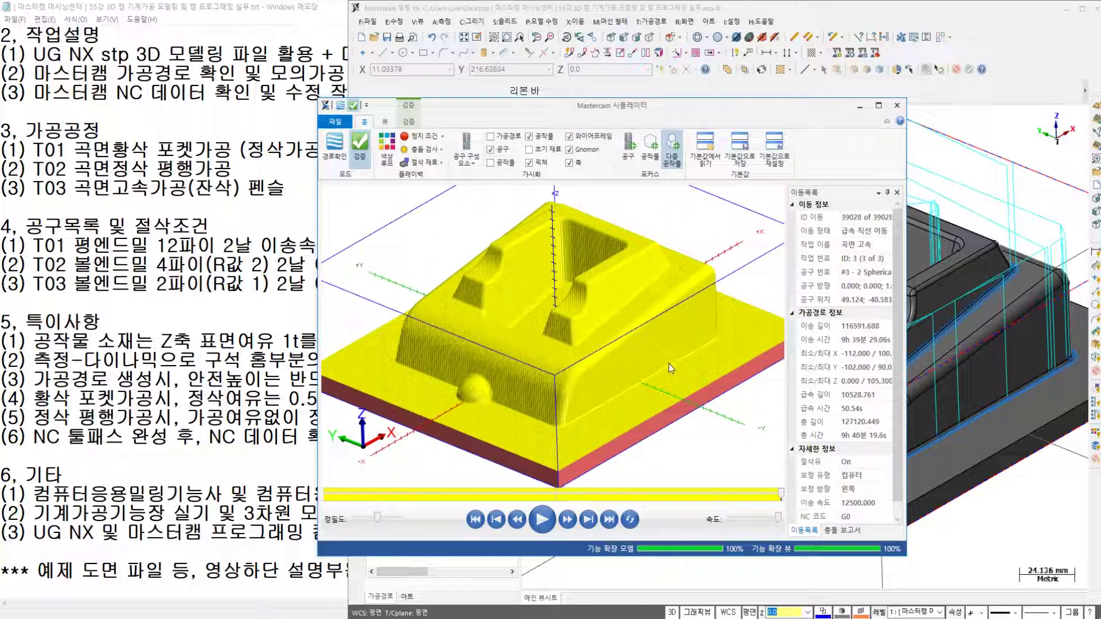
{"action": "scroll", "coordinate": [614, 351], "scroll_direction": "down", "scroll_amount": 2}
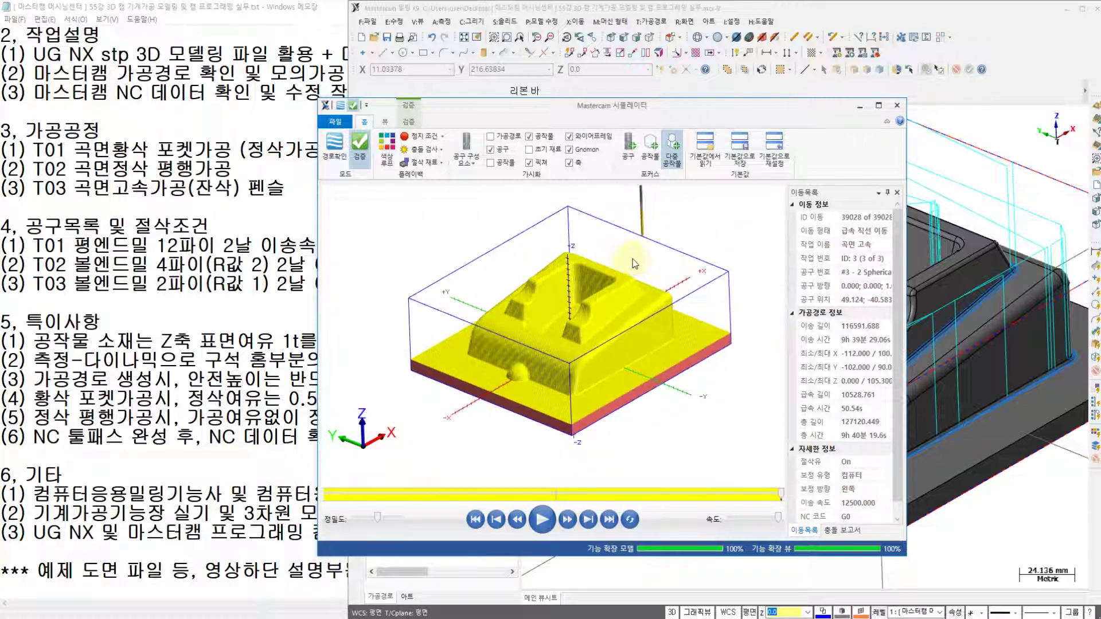
{"action": "scroll", "coordinate": [634, 287], "scroll_direction": "up", "scroll_amount": 1}
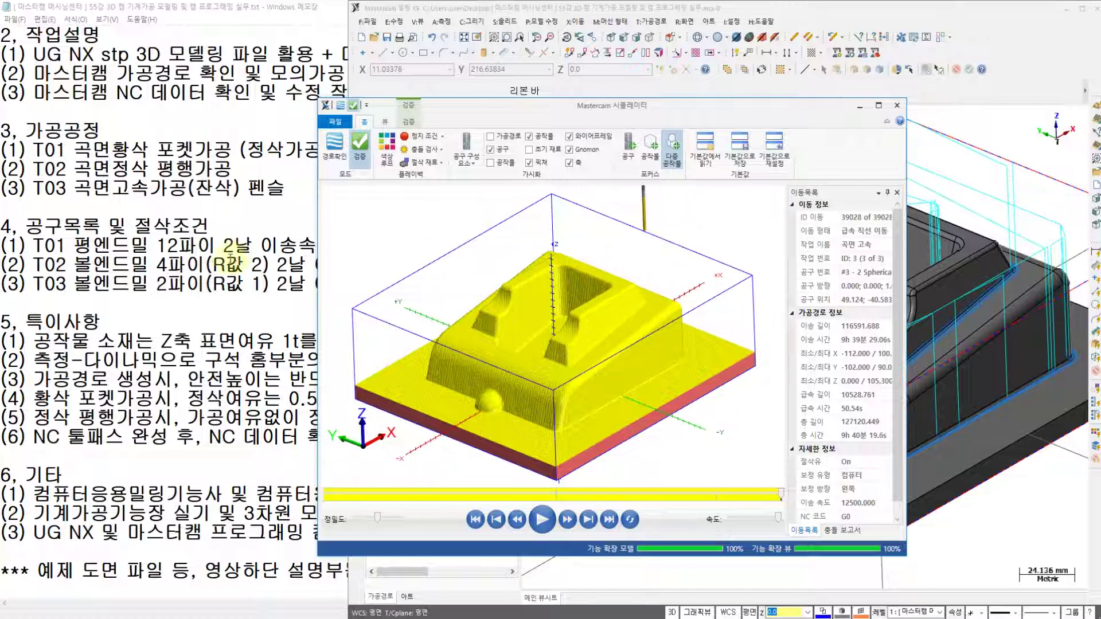
Check the tool list, cutting conditions and special notes in the Notepad work notes, and return to Mastercam's toolpath list
{"action": "left_click", "coordinate": [178, 245]}
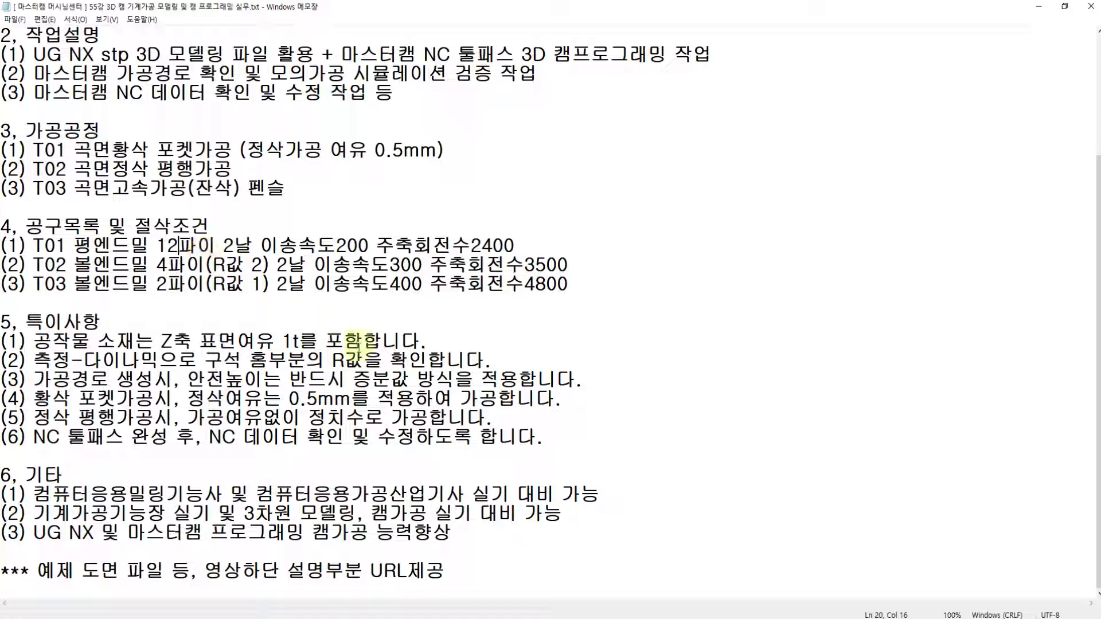
{"action": "key", "text": "alt+Tab"}
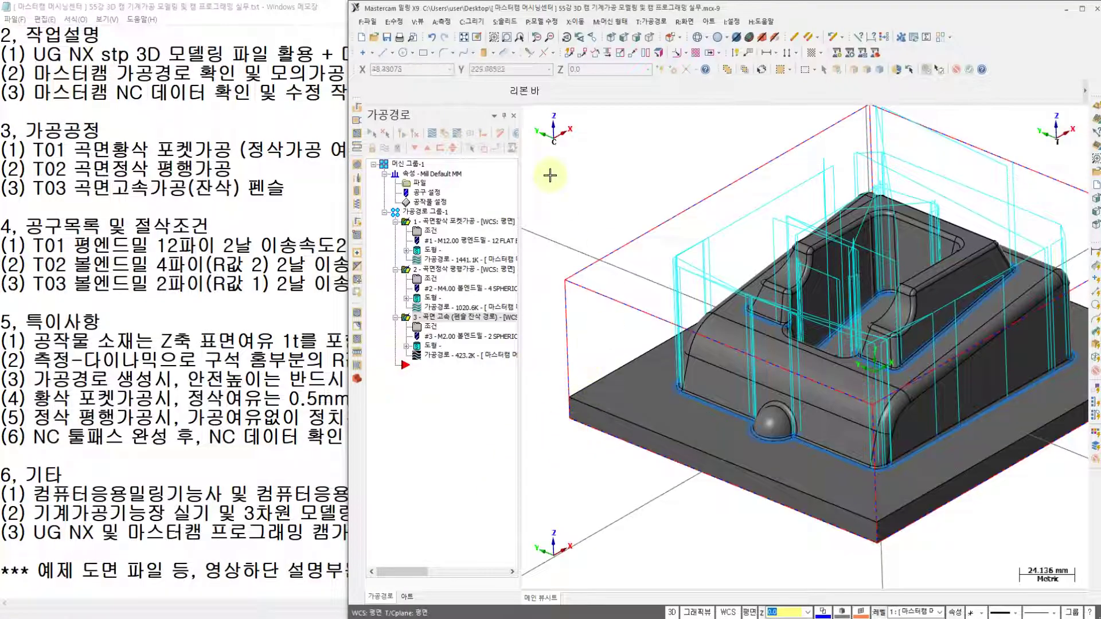
{"action": "left_click", "coordinate": [647, 310]}
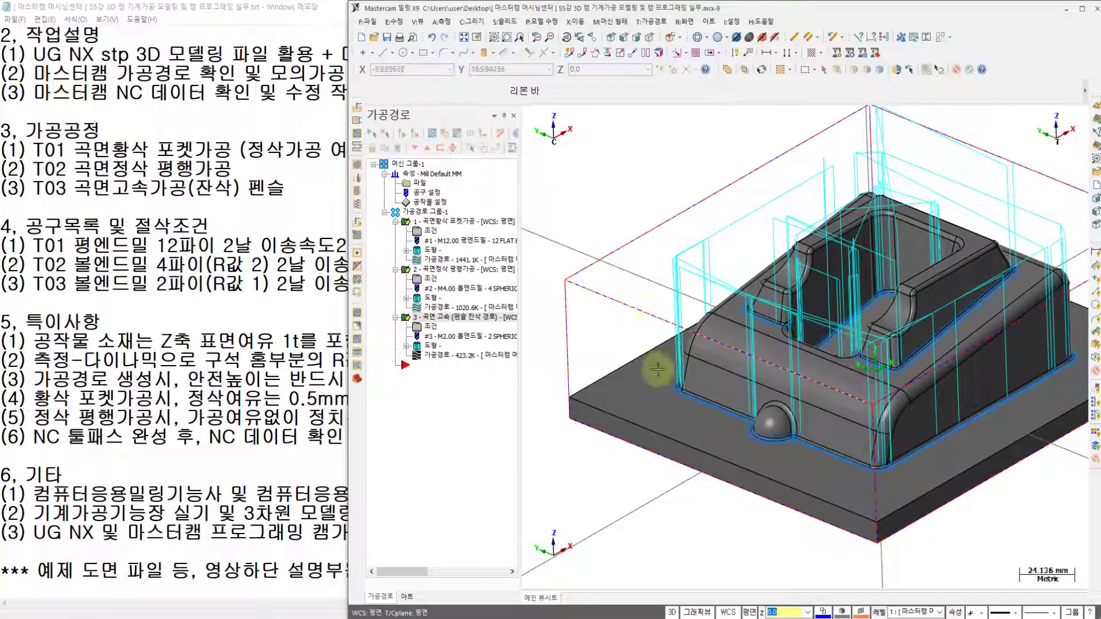
{"action": "key", "text": "Escape"}
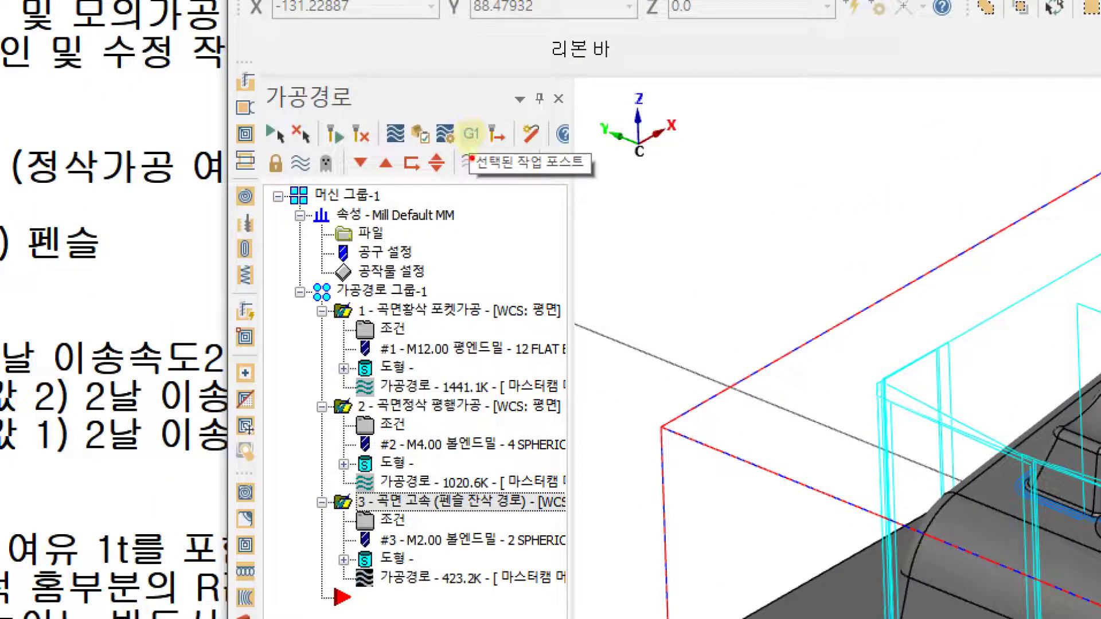
{"action": "mouse_move", "coordinate": [462, 142]}
{"action": "left_mouse_down"}
{"action": "mouse_move", "coordinate": [451, 127]}
{"action": "mouse_move", "coordinate": [479, 119]}
{"action": "mouse_move", "coordinate": [489, 145]}
{"action": "left_mouse_up"}
{"action": "left_click_drag", "start_coordinate": [487, 184], "coordinate": [567, 184]}
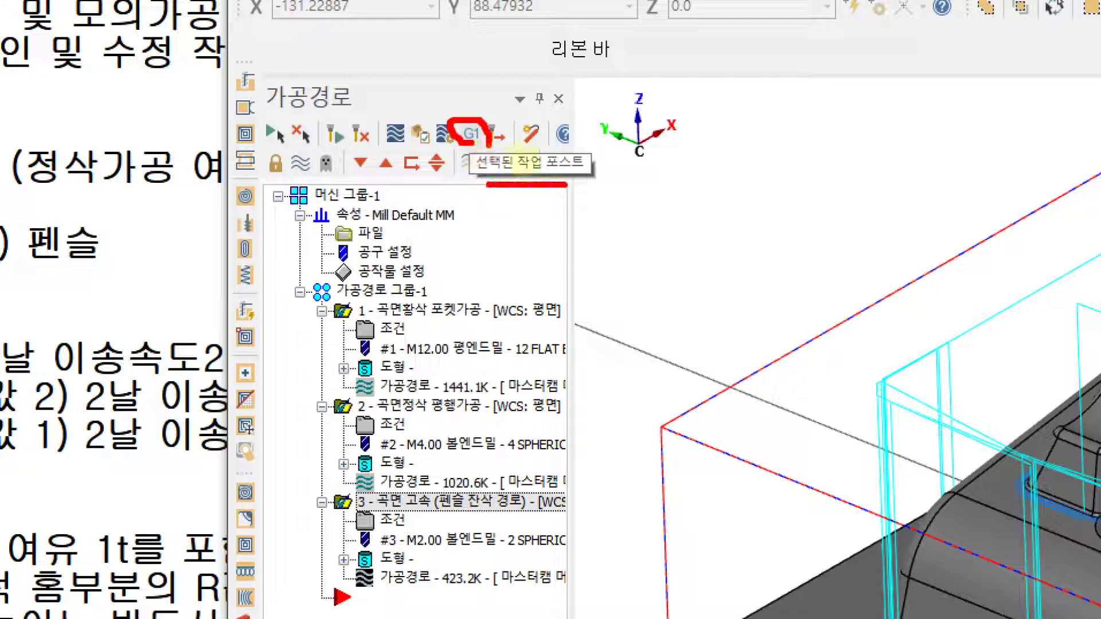
{"action": "mouse_move", "coordinate": [608, 154]}
{"action": "left_mouse_down"}
{"action": "mouse_move", "coordinate": [626, 181]}
{"action": "mouse_move", "coordinate": [642, 122]}
{"action": "left_mouse_up"}
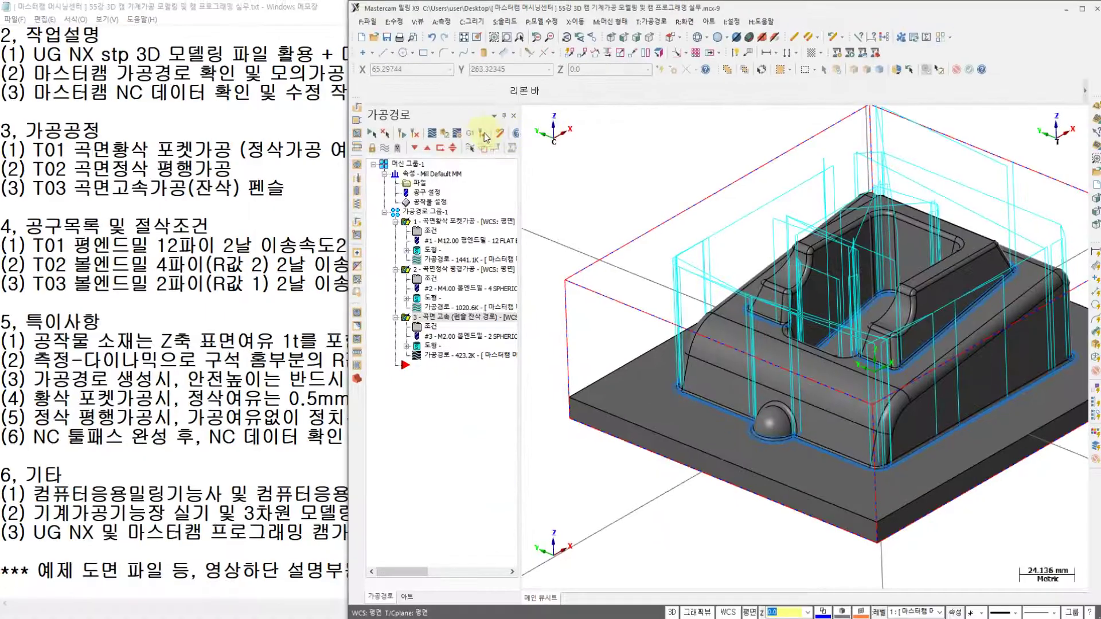
Post the machining operations as an NC program with the existing post options and save it on the Desktop as O1001
{"action": "left_click", "coordinate": [484, 133]}
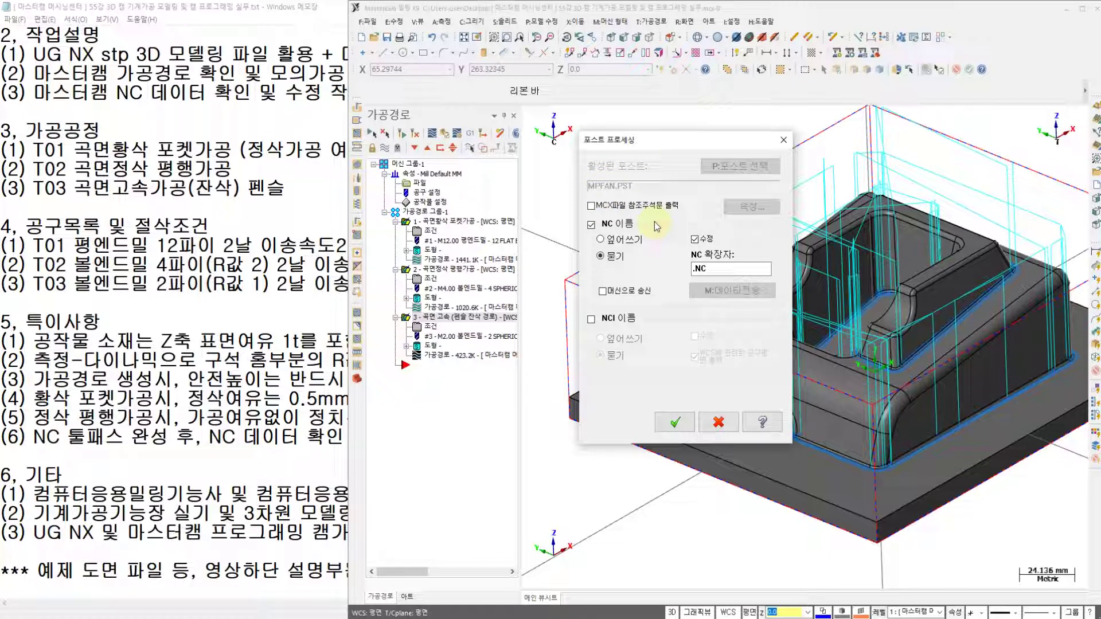
{"action": "left_click", "coordinate": [675, 422]}
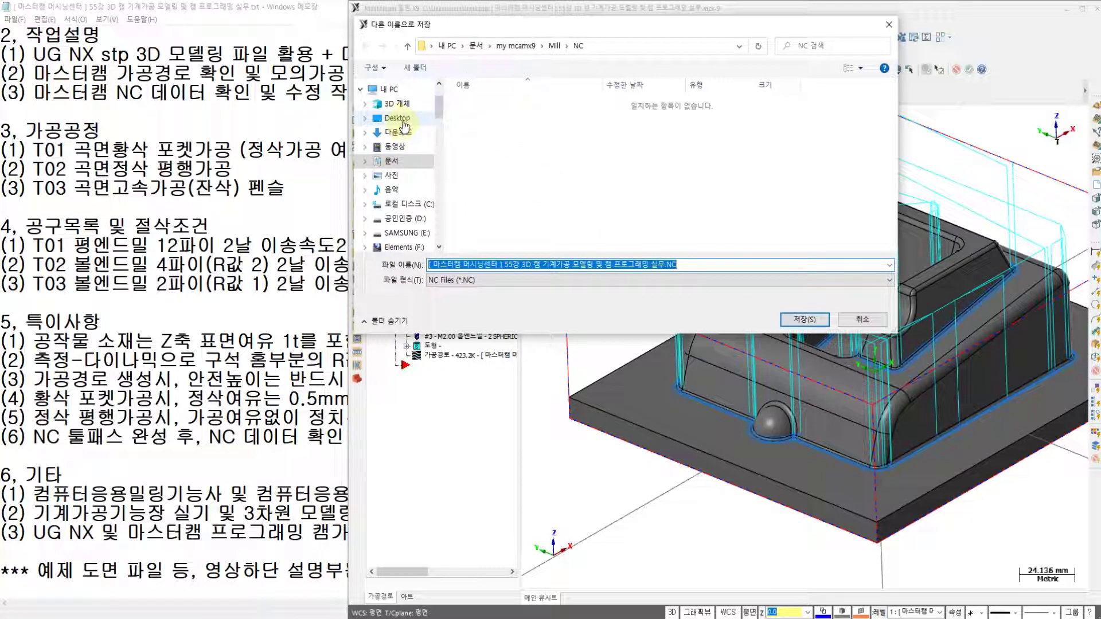
{"action": "left_click", "coordinate": [399, 119]}
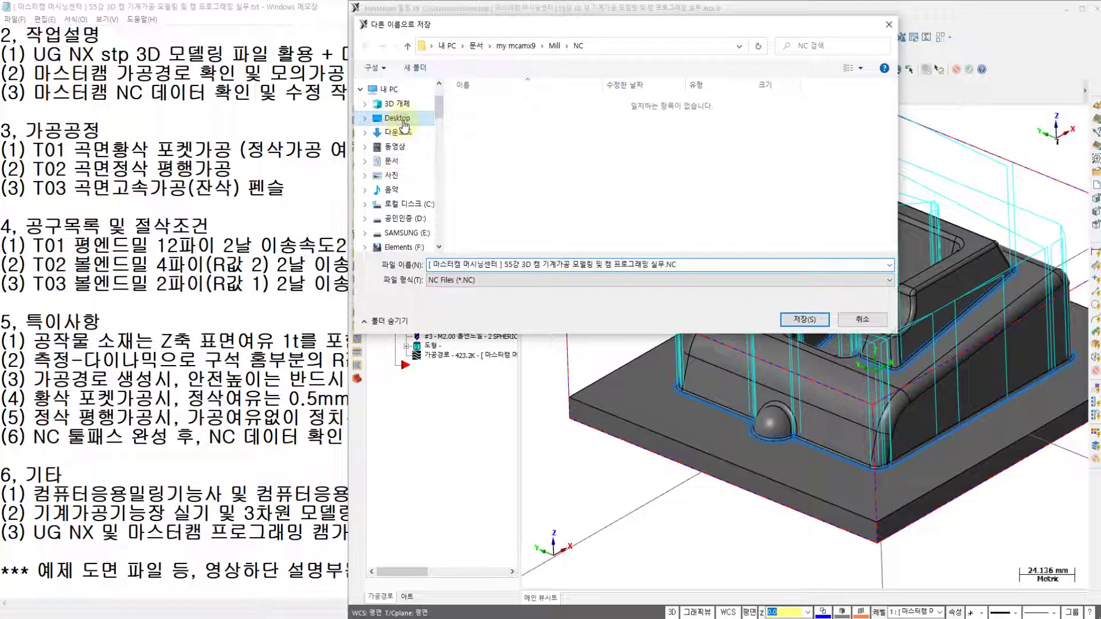
{"action": "left_click", "coordinate": [684, 265]}
{"action": "type", "text": "O"}
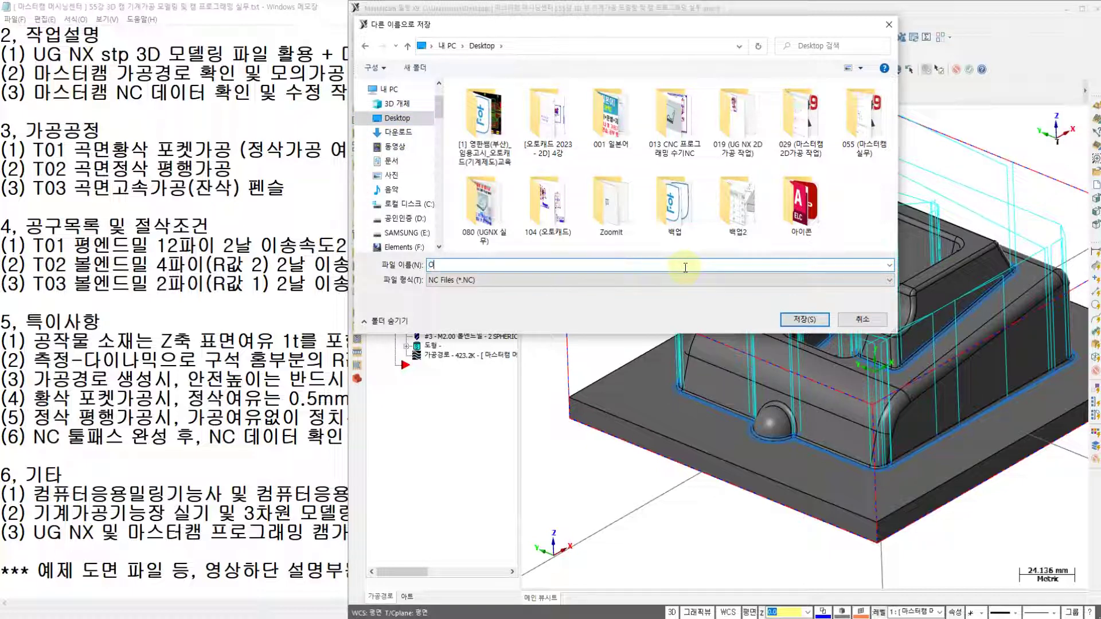
{"action": "type", "text": "1001"}
{"action": "key", "text": "Return"}
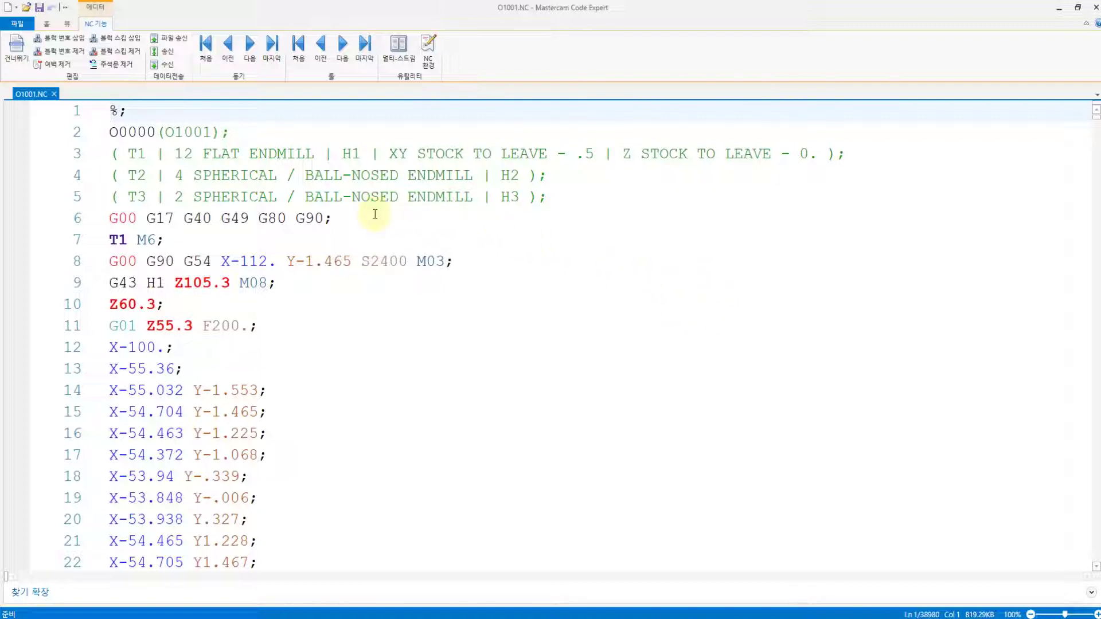
Remove the semicolon after the opening % sign and reduce the program number line to just O1001
{"action": "left_click", "coordinate": [155, 112]}
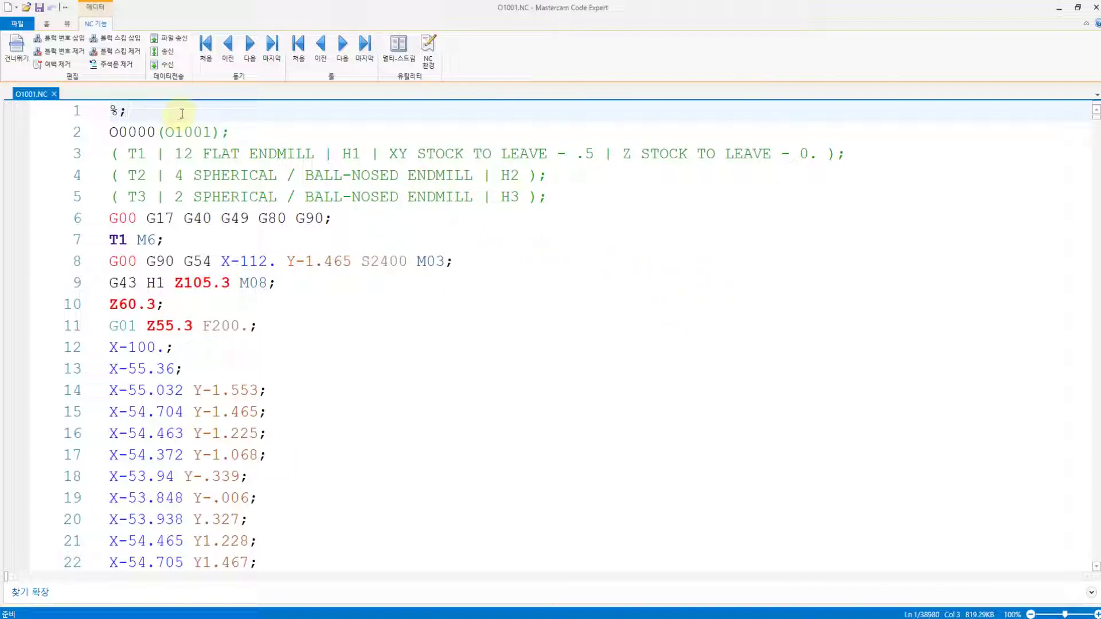
{"action": "key", "text": "BackSpace"}
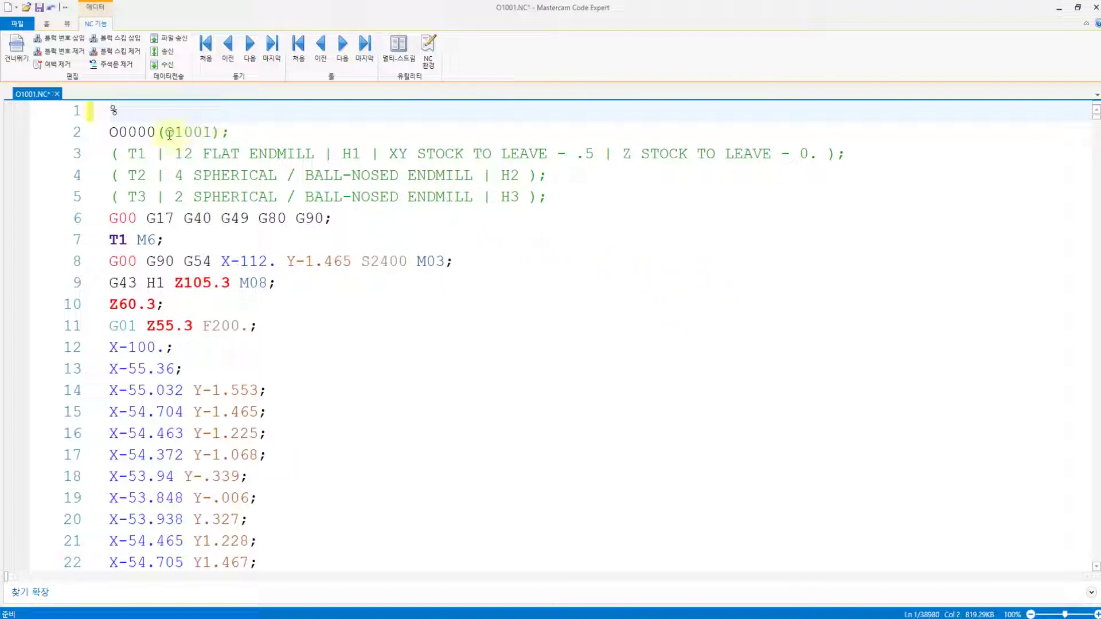
{"action": "left_click", "coordinate": [169, 135]}
{"action": "key", "text": "BackSpace"}
{"action": "key", "text": "BackSpace"}
{"action": "key", "text": "BackSpace"}
{"action": "key", "text": "BackSpace"}
{"action": "key", "text": "BackSpace"}
{"action": "key", "text": "BackSpace"}
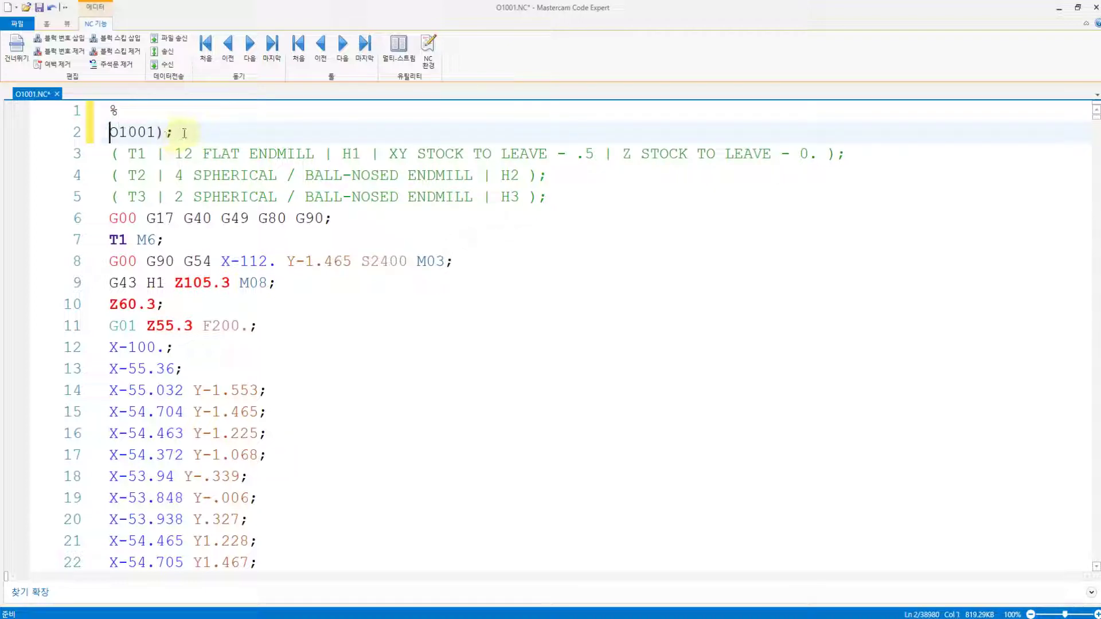
{"action": "left_click", "coordinate": [184, 134]}
{"action": "key", "text": "BackSpace"}
{"action": "key", "text": "BackSpace"}
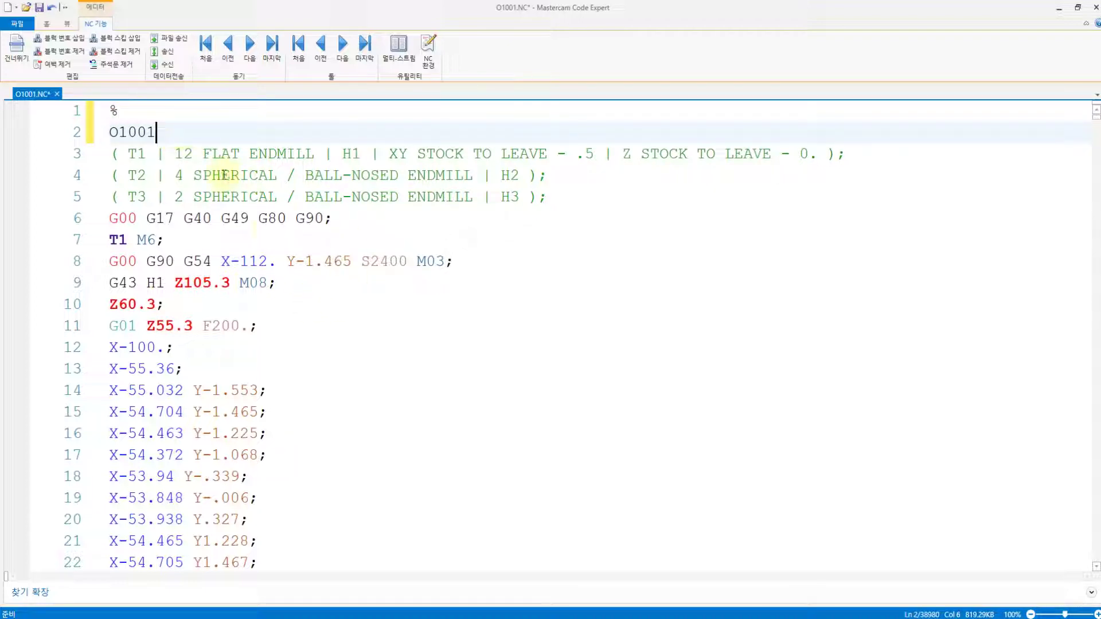
Check the tool numbers and diameters in the header comments for T1, T2 and T3
{"action": "left_click", "coordinate": [149, 156]}
{"action": "left_click", "coordinate": [149, 176]}
{"action": "left_click", "coordinate": [148, 193]}
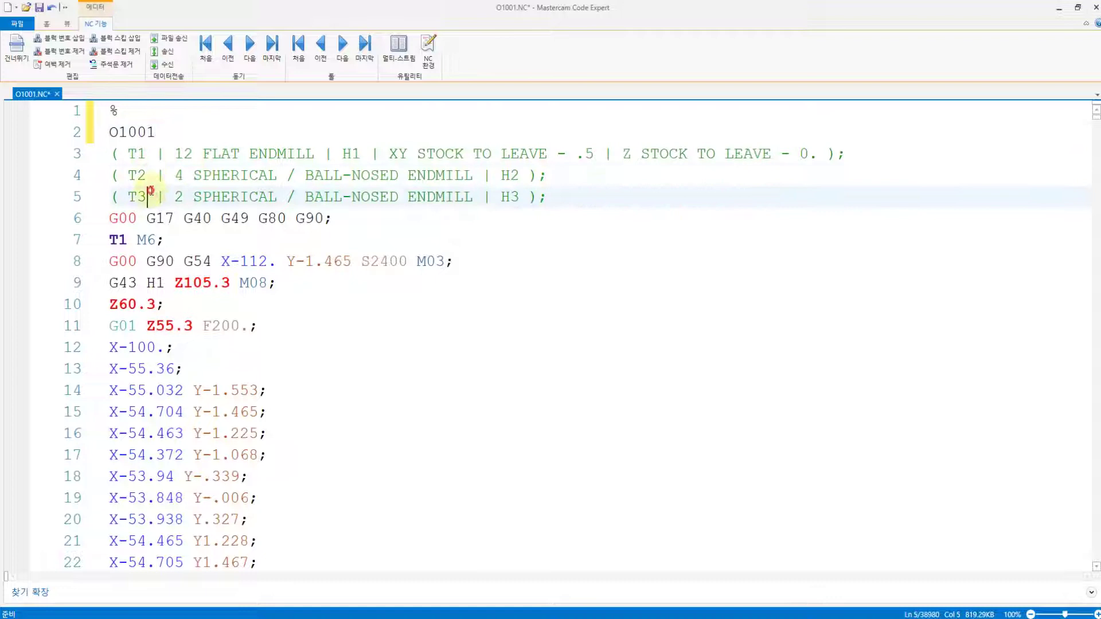
{"action": "left_click", "coordinate": [168, 153]}
{"action": "left_click", "coordinate": [172, 173]}
{"action": "left_click", "coordinate": [177, 154]}
{"action": "left_click", "coordinate": [178, 175]}
{"action": "left_click", "coordinate": [177, 192]}
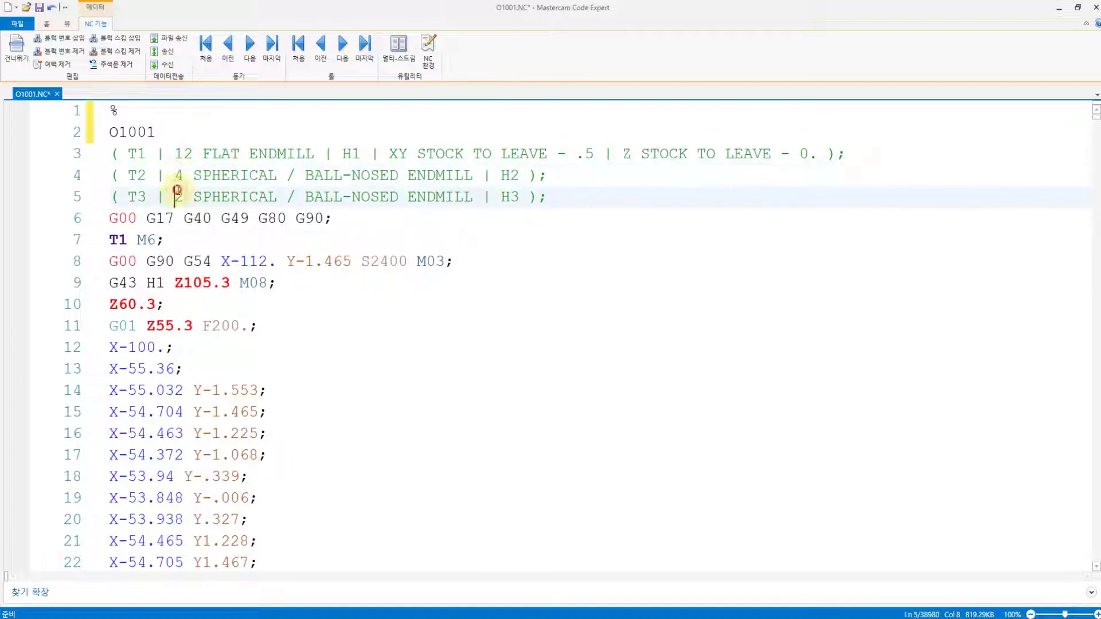
Delete the three tool comment lines and the leftover blank line below the program number
{"action": "left_click", "coordinate": [359, 219]}
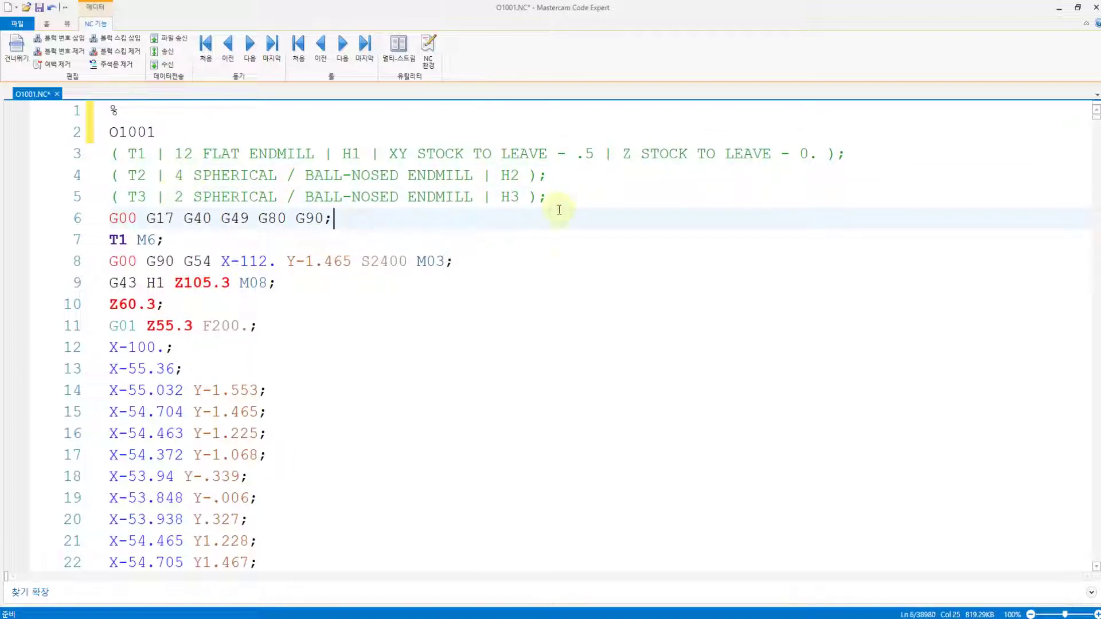
{"action": "left_click_drag", "start_coordinate": [570, 197], "coordinate": [110, 153]}
{"action": "key", "text": "Delete"}
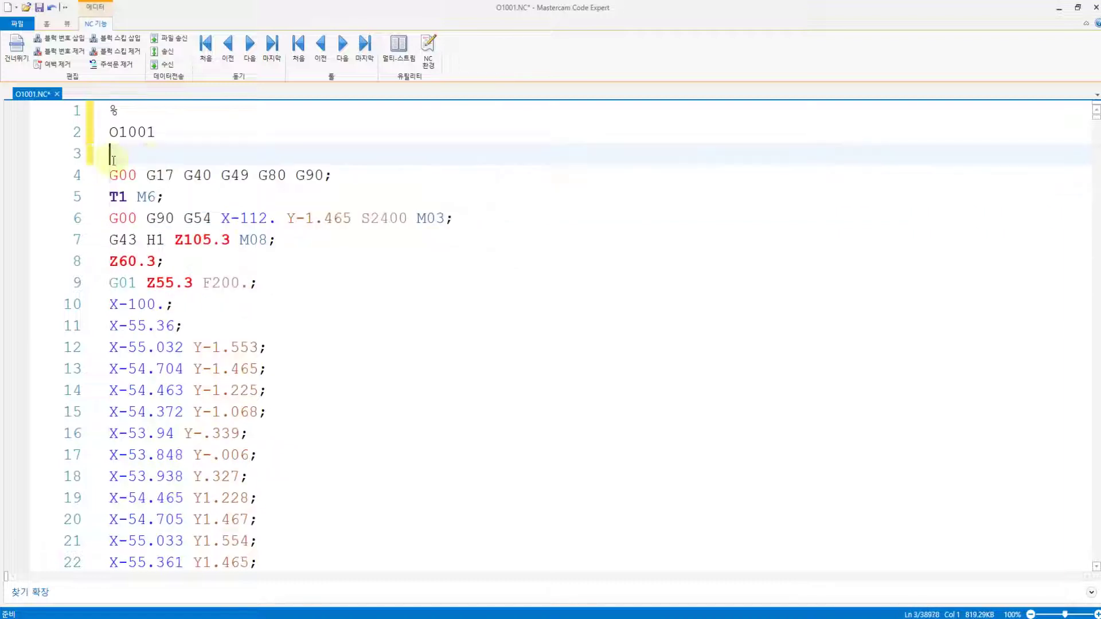
{"action": "key", "text": "BackSpace"}
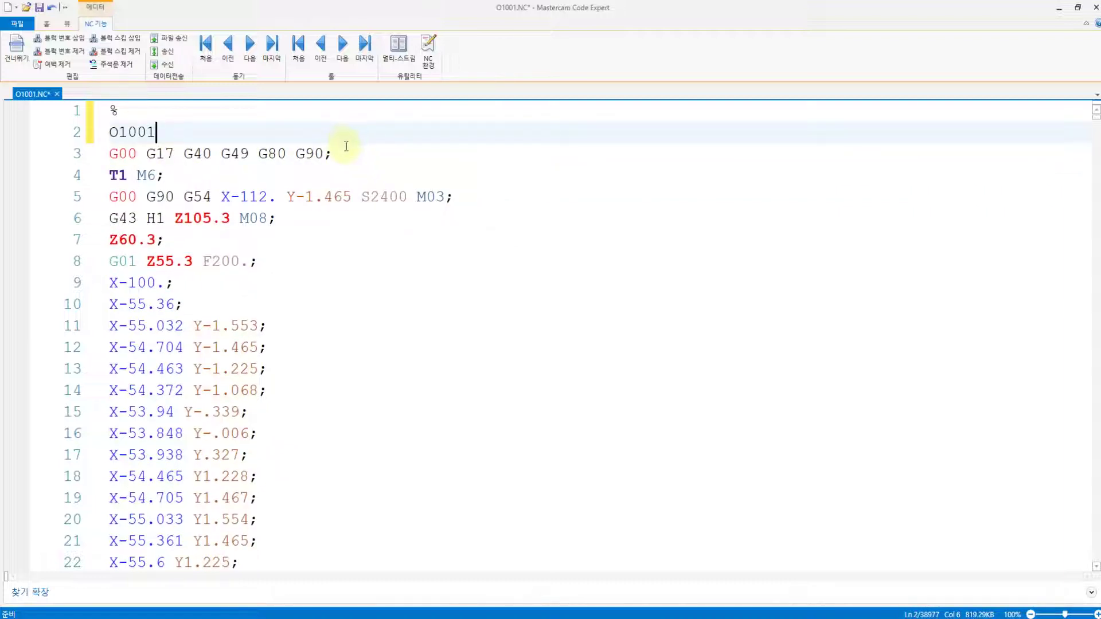
Review the G17, G40, G49 and G80 codes in the safety block below the program number
{"action": "left_click", "coordinate": [344, 159]}
{"action": "left_click", "coordinate": [173, 154]}
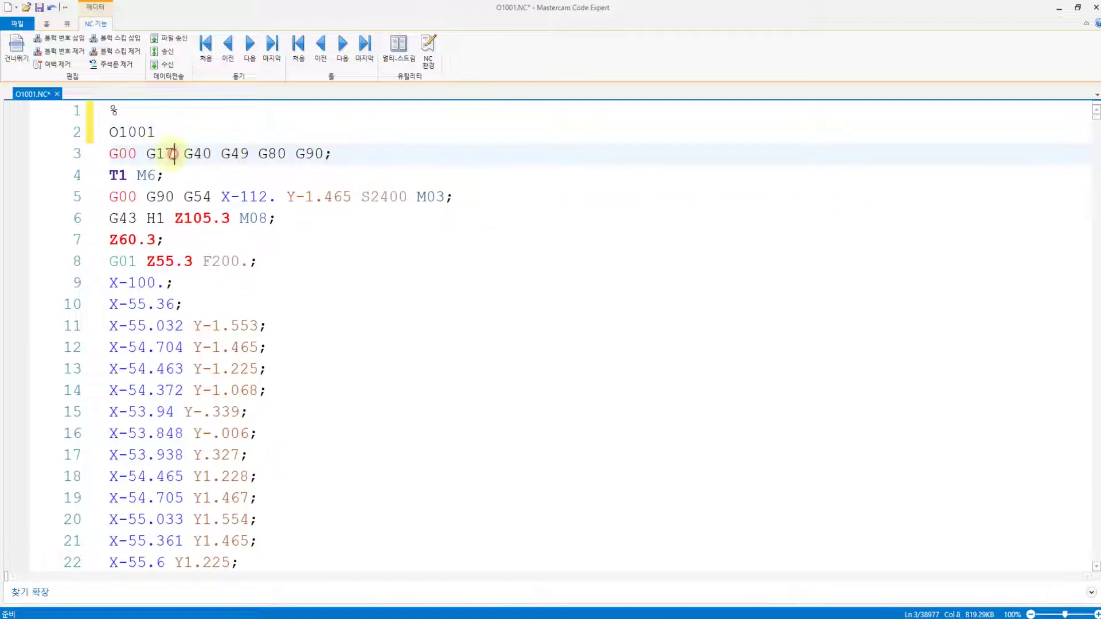
{"action": "left_click", "coordinate": [197, 155]}
{"action": "left_click", "coordinate": [232, 154]}
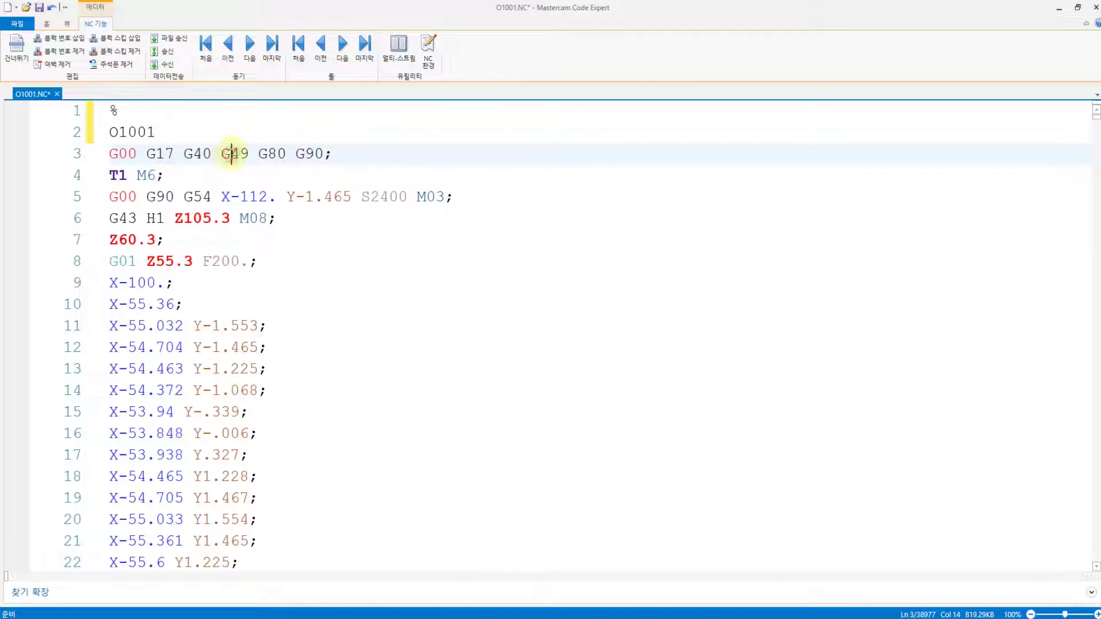
{"action": "left_click", "coordinate": [270, 154]}
Insert the reference return block G91 G28 X0. Y0. Z0.; directly below the safety block
{"action": "left_click", "coordinate": [331, 154]}
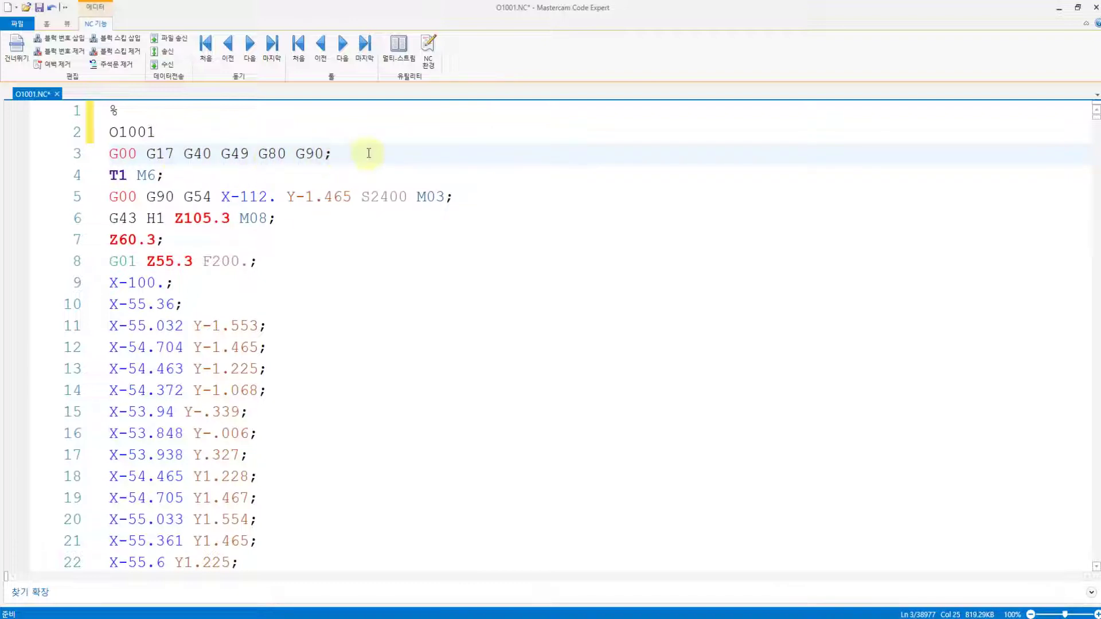
{"action": "key", "text": "Return"}
{"action": "type", "text": "G"}
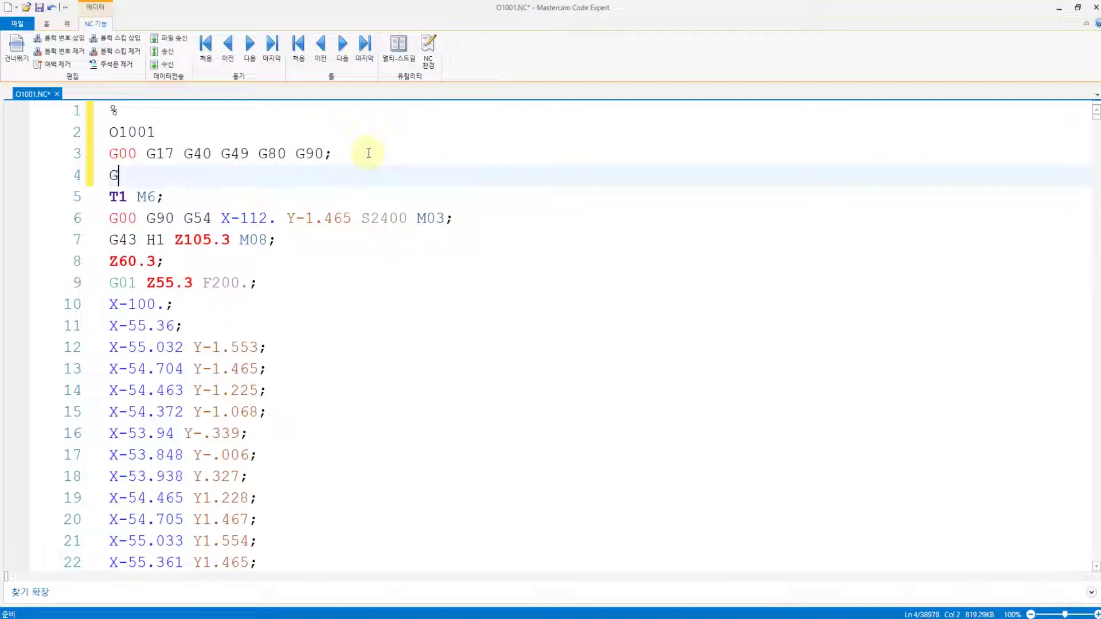
{"action": "type", "text": "81"}
{"action": "type", "text": "91 G28 "}
{"action": "type", "text": "X0"}
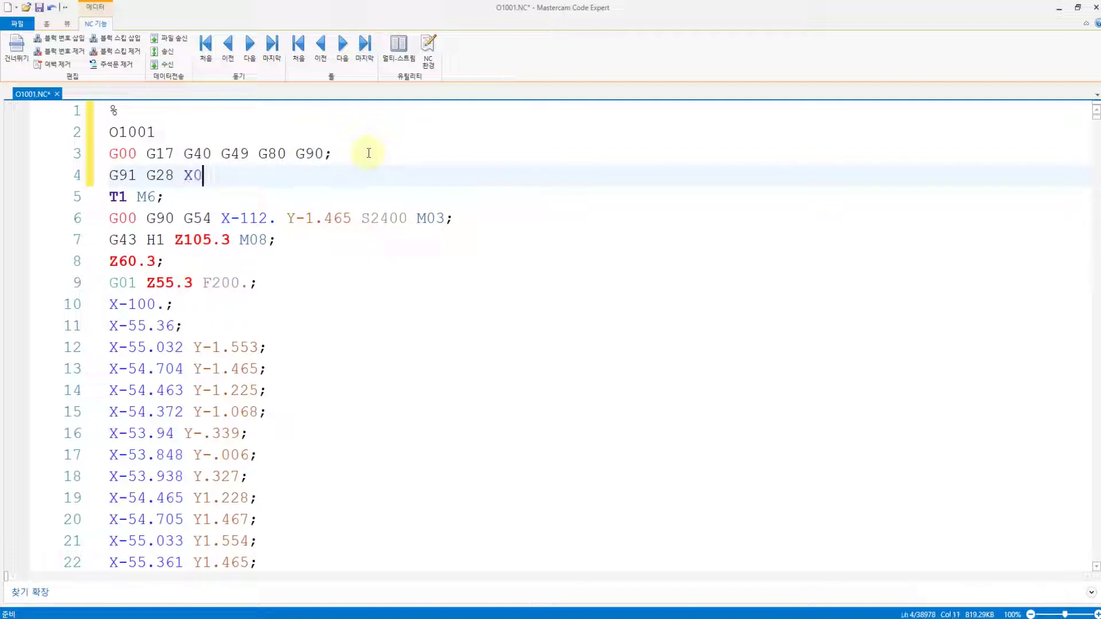
{"action": "type", "text": ". Y0. Z0.;"}
{"action": "key", "text": "Return"}
Add the block G91 G30 Z0. M19; directly above the T1 M6 tool change
{"action": "type", "text": "G91 G3"}
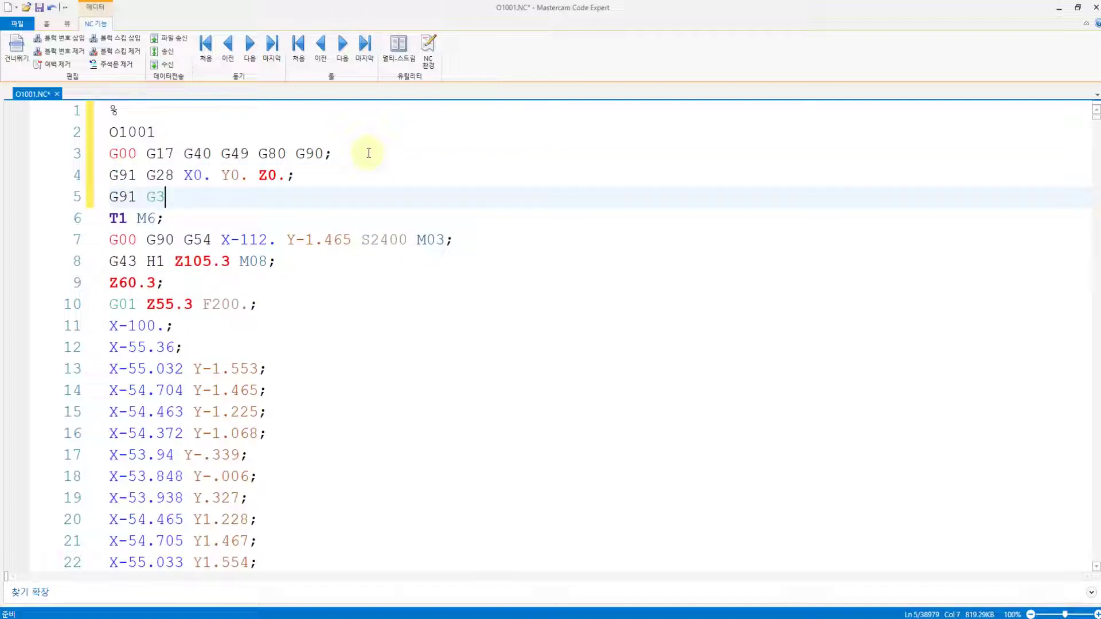
{"action": "type", "text": "0 Z0"}
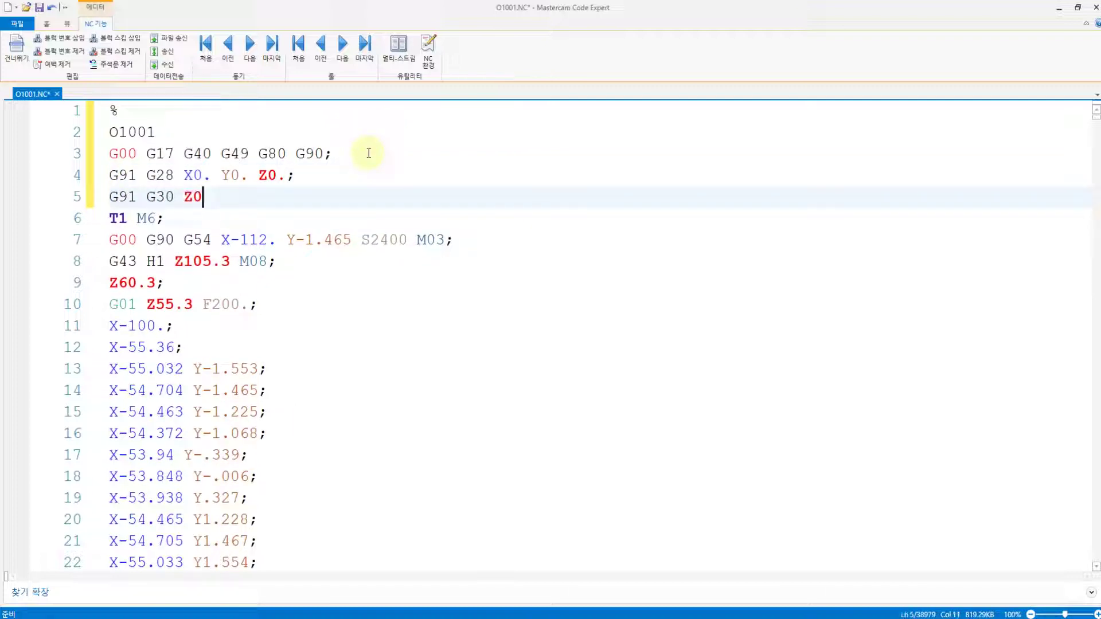
{"action": "type", "text": ". M19;"}
{"action": "key", "text": "Return"}
{"action": "key", "text": "BackSpace"}
Add a T2; block on its own line directly below the T1 M6 tool change
{"action": "key", "text": "Down"}
{"action": "key", "text": "Return"}
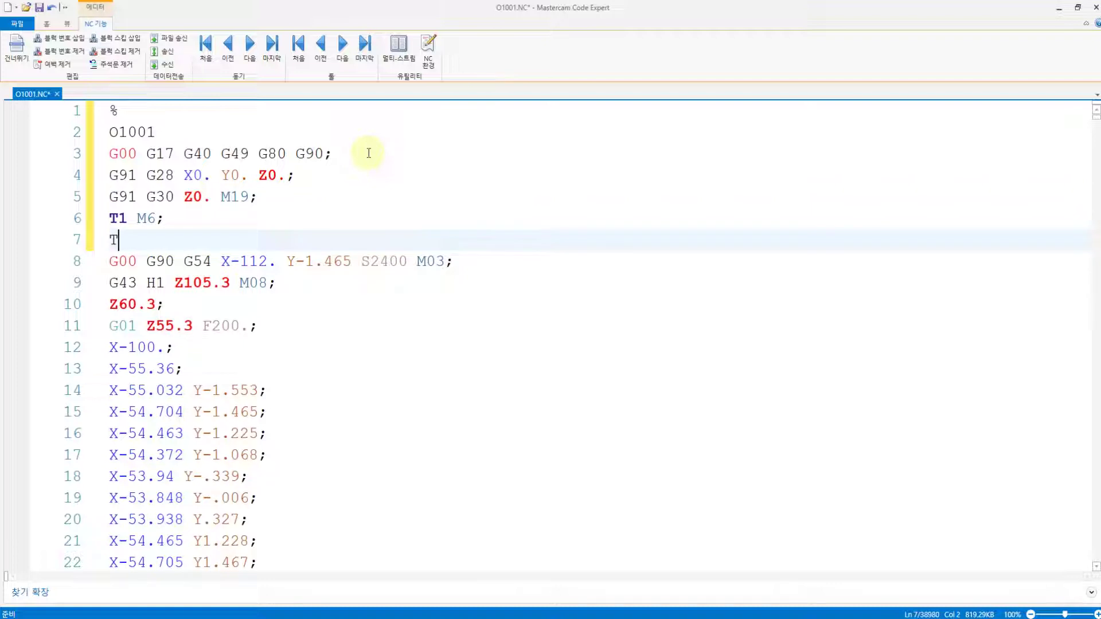
{"action": "type", "text": "T2;"}
Check the G54, G43 H1 and Z approach blocks of the first tool, and save the edited NC program
{"action": "left_click", "coordinate": [177, 261]}
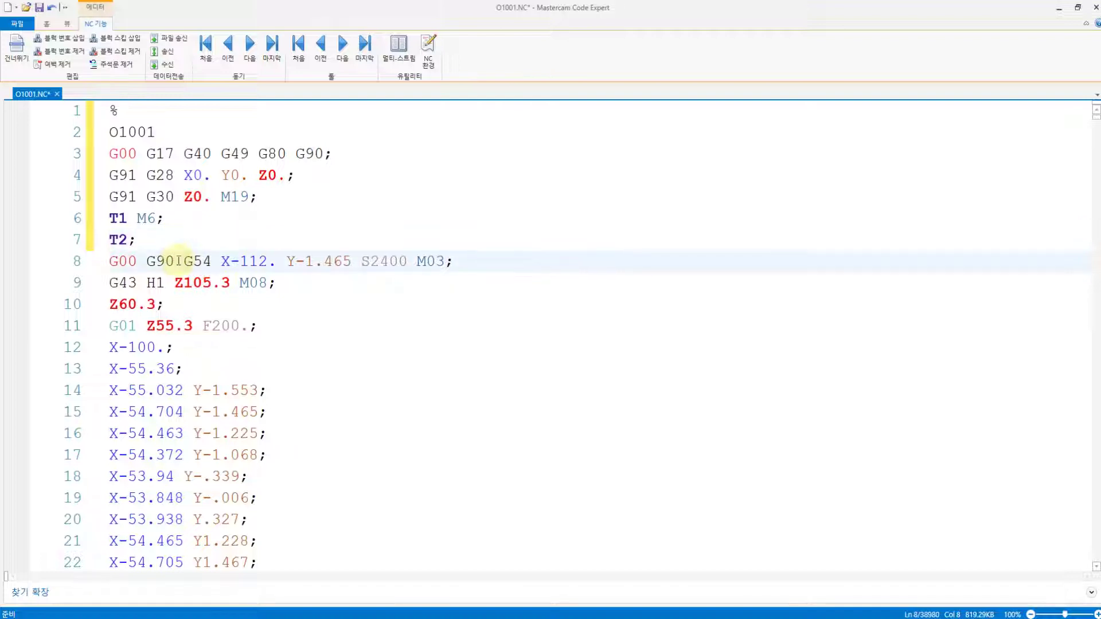
{"action": "left_click", "coordinate": [165, 283]}
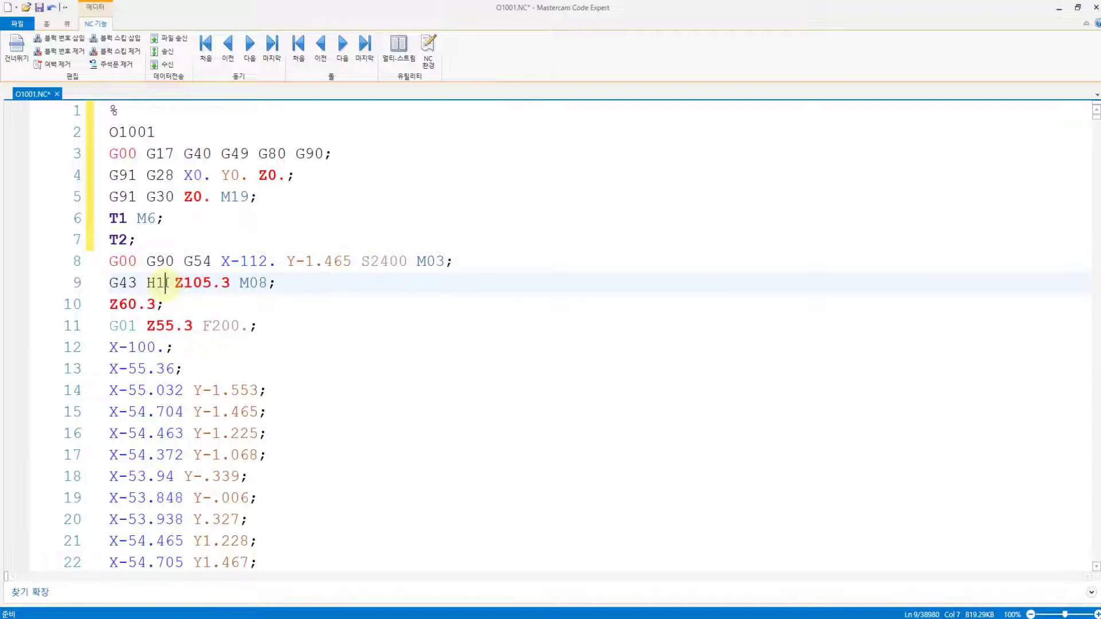
{"action": "left_click_drag", "start_coordinate": [165, 282], "coordinate": [109, 284]}
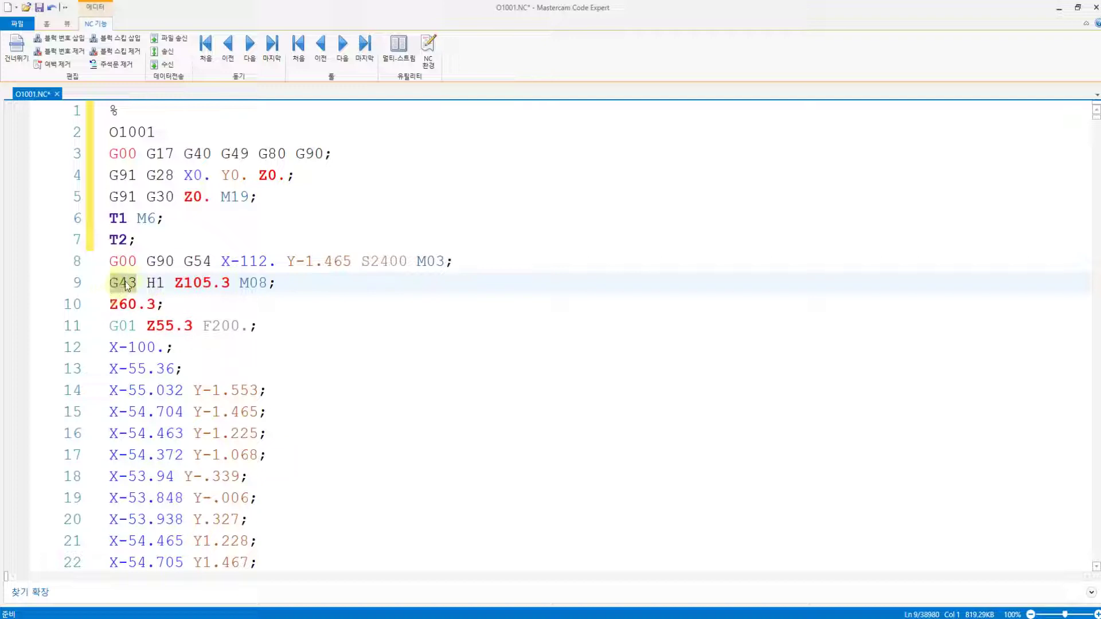
{"action": "left_click", "coordinate": [129, 285]}
{"action": "left_click", "coordinate": [144, 304]}
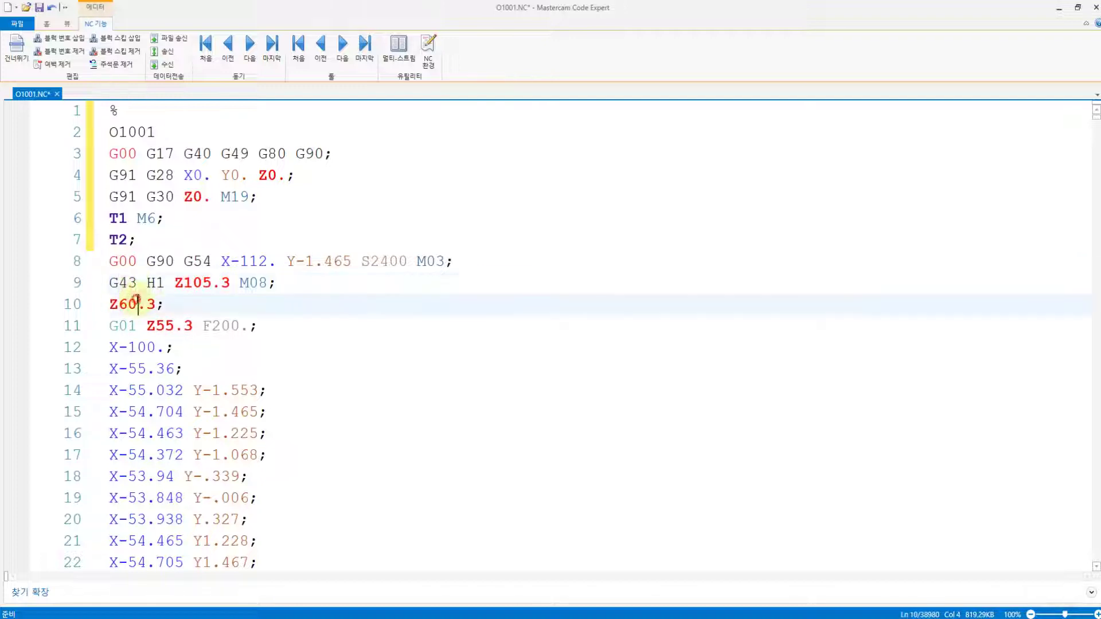
{"action": "left_click", "coordinate": [322, 326]}
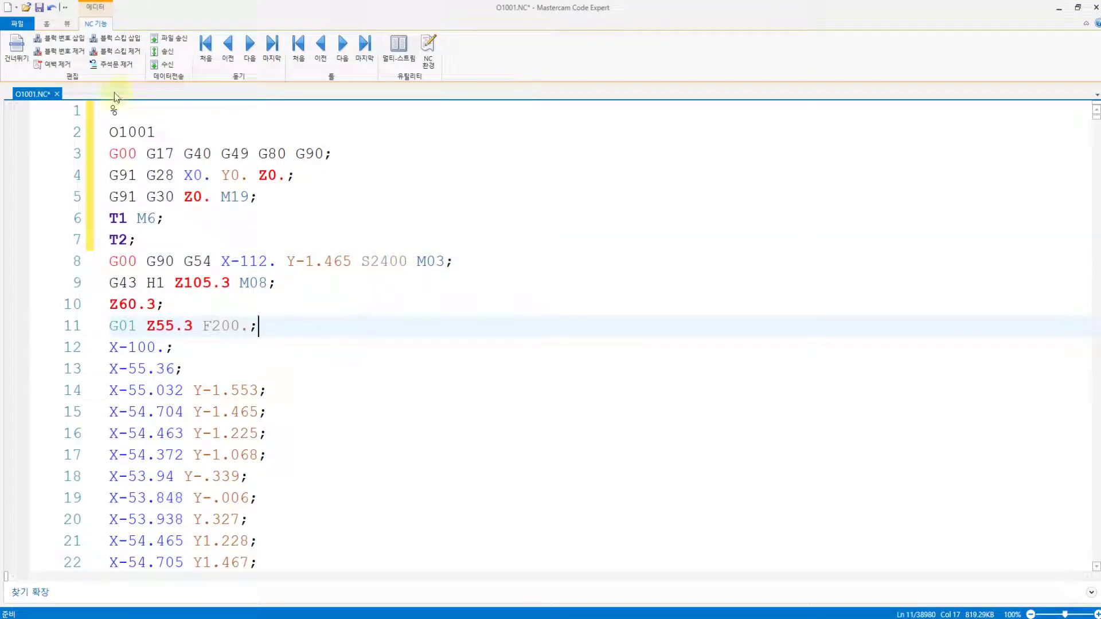
{"action": "left_click", "coordinate": [39, 7]}
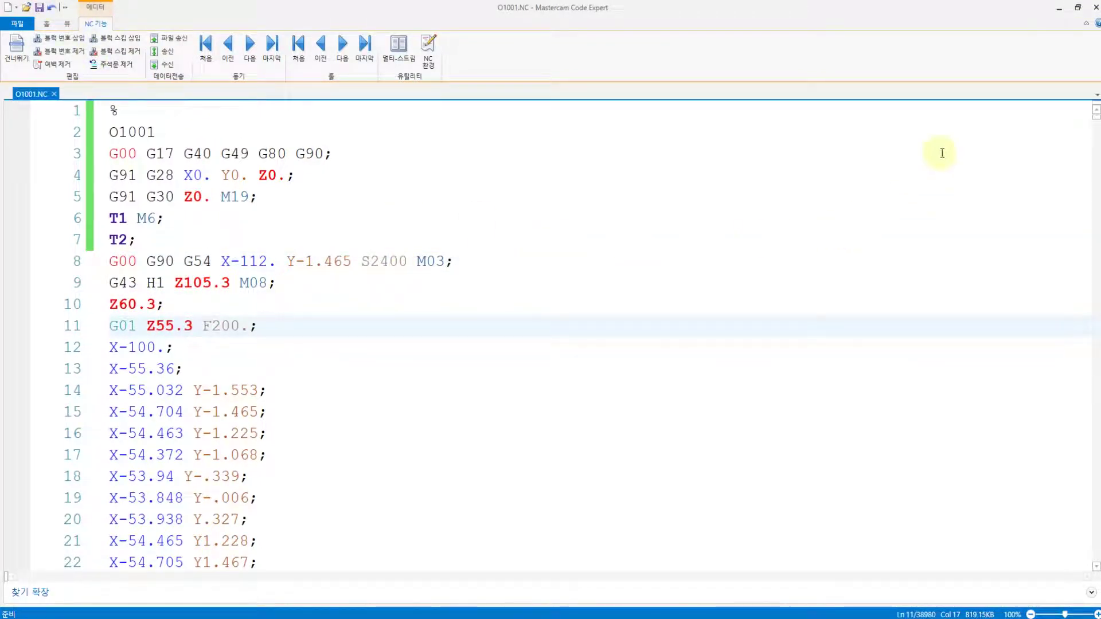
Search the NC program for the T2 and T3 tool changes and close the search
{"action": "left_click", "coordinate": [642, 195]}
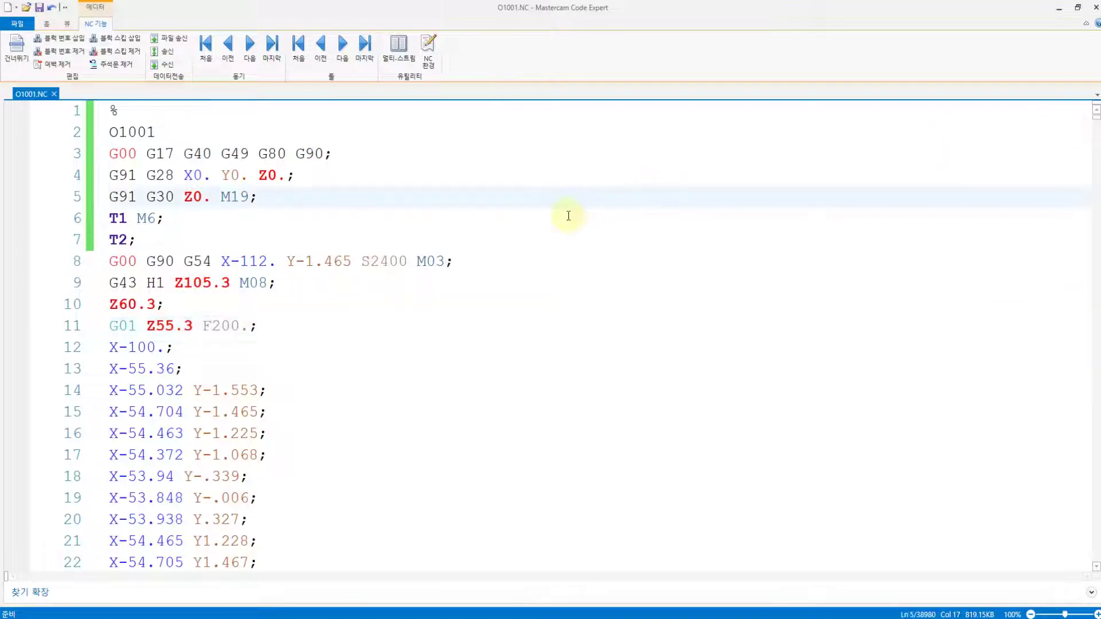
{"action": "key", "text": "ctrl+f"}
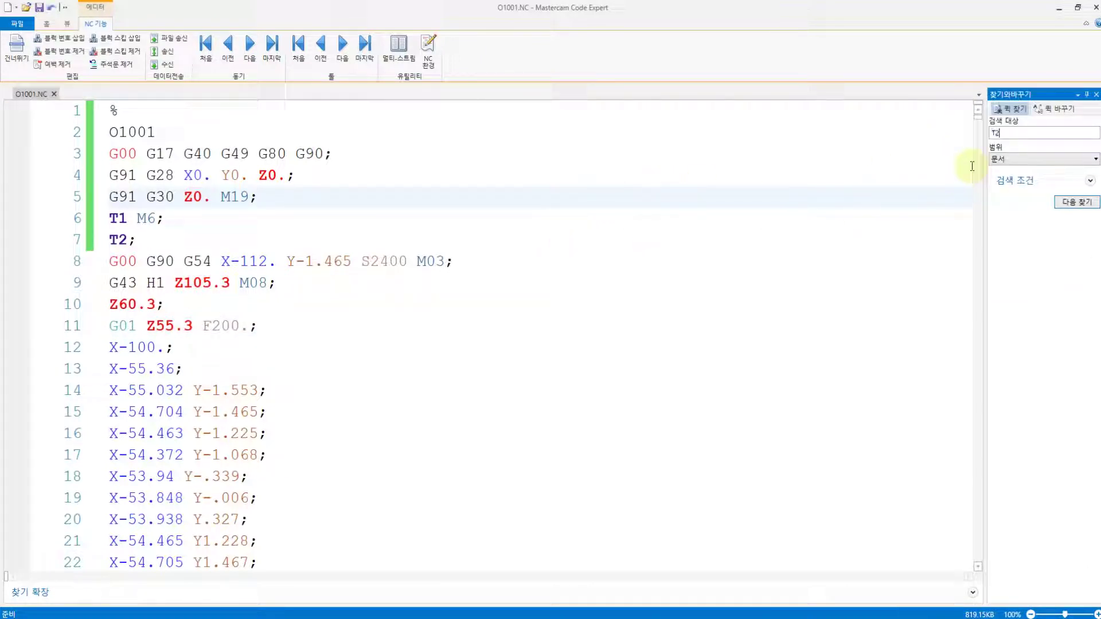
{"action": "key", "text": "Return"}
{"action": "key", "text": "Return"}
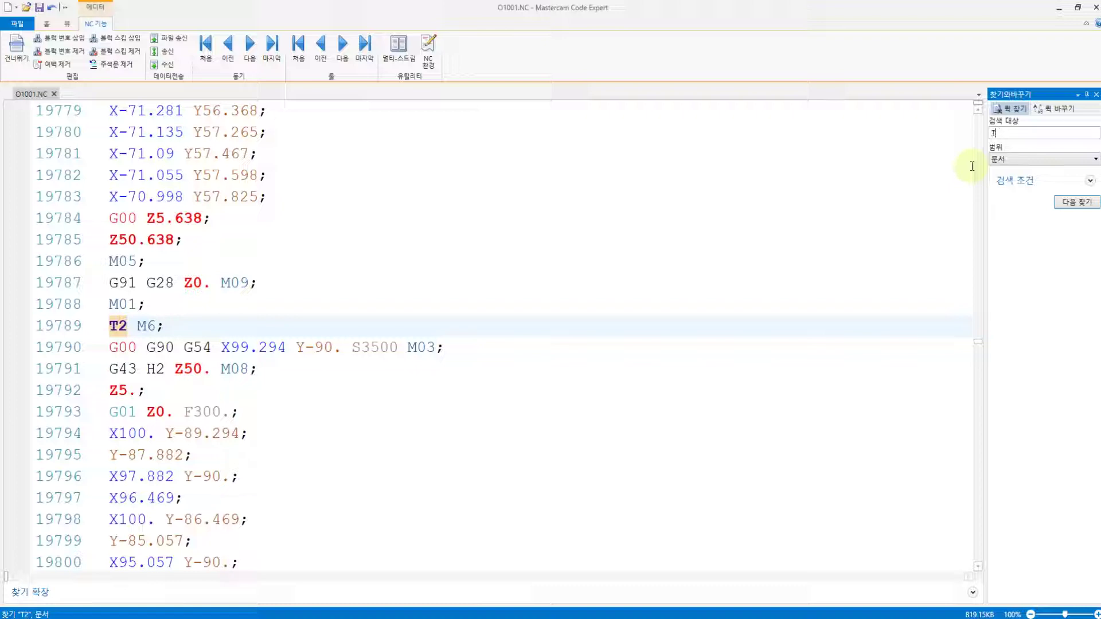
{"action": "key", "text": "Return"}
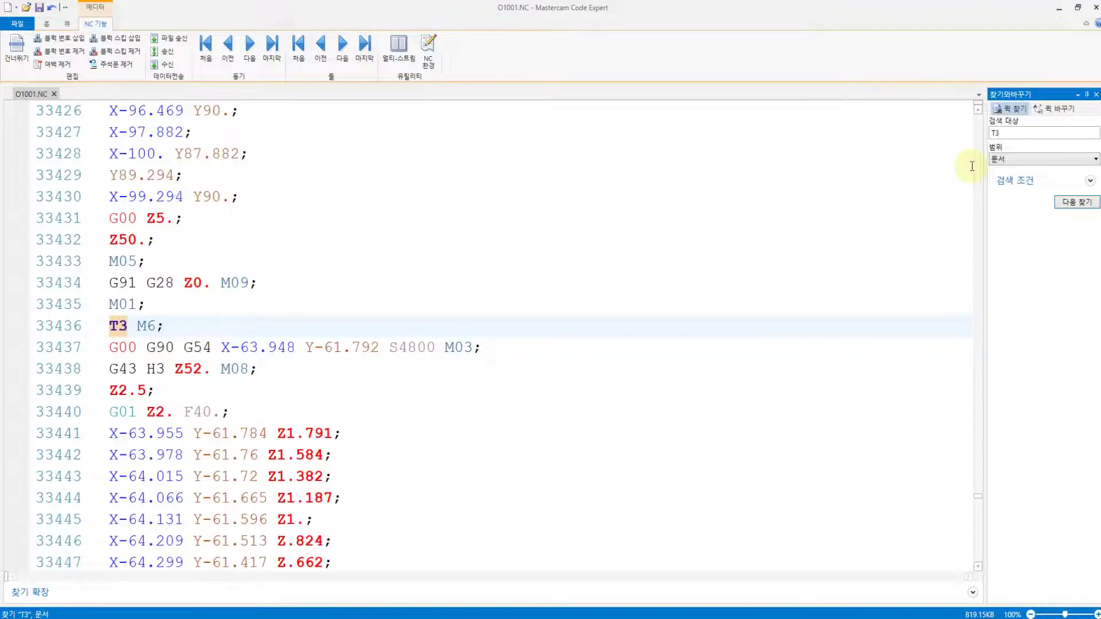
{"action": "left_click", "coordinate": [1095, 96]}
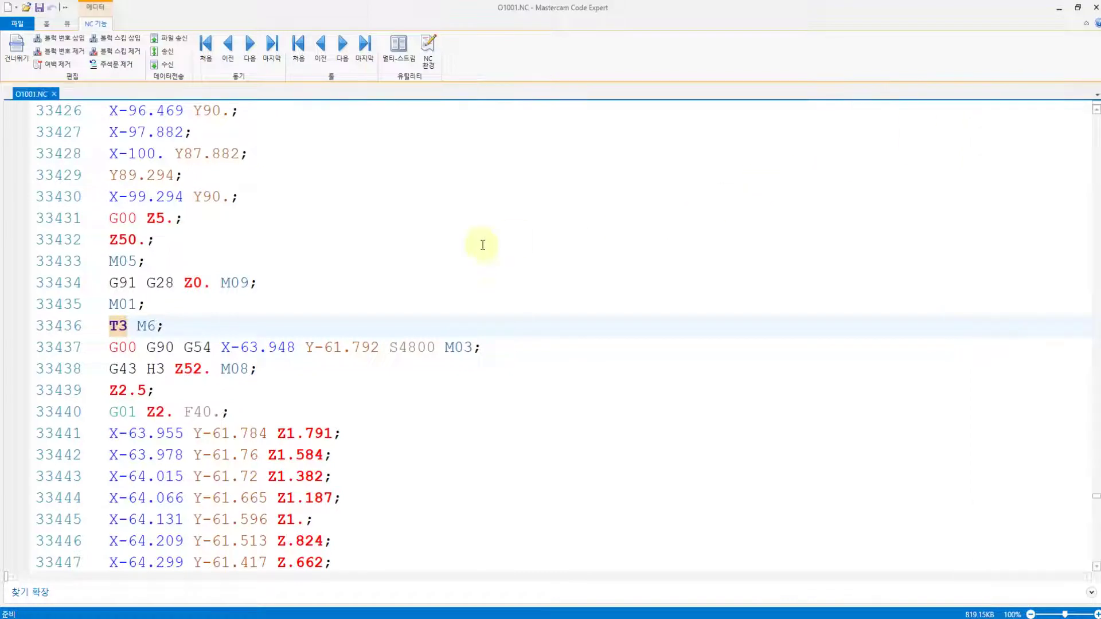
{"action": "left_click", "coordinate": [485, 242]}
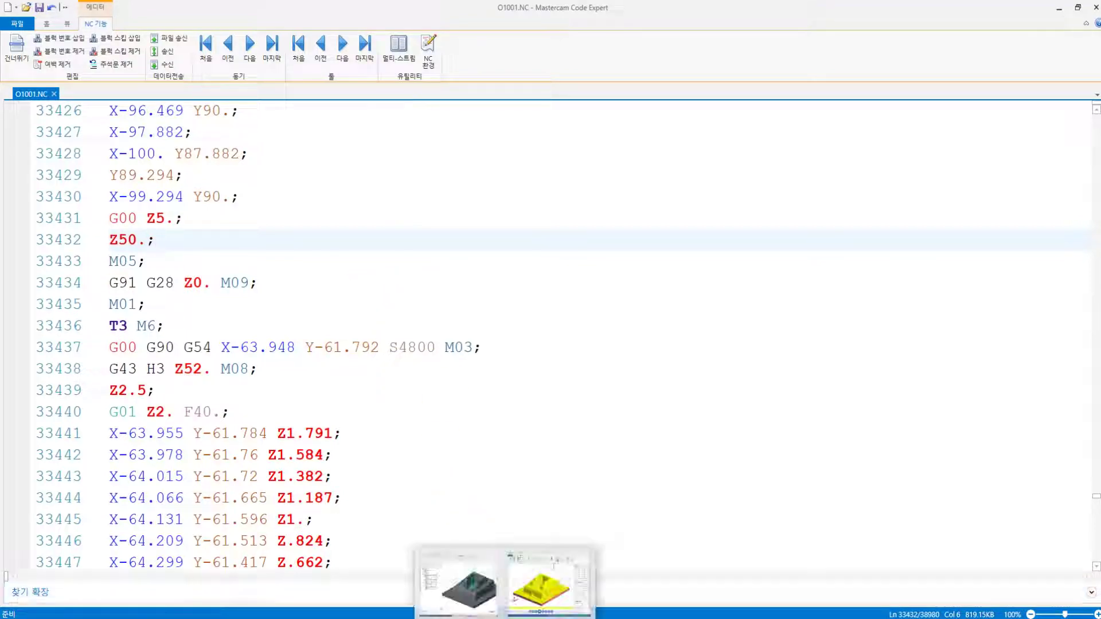
Switch to the job notes in Notepad and review the work title, the machining operations and the machining sequence for T02 and T03
{"action": "left_click", "coordinate": [366, 618]}
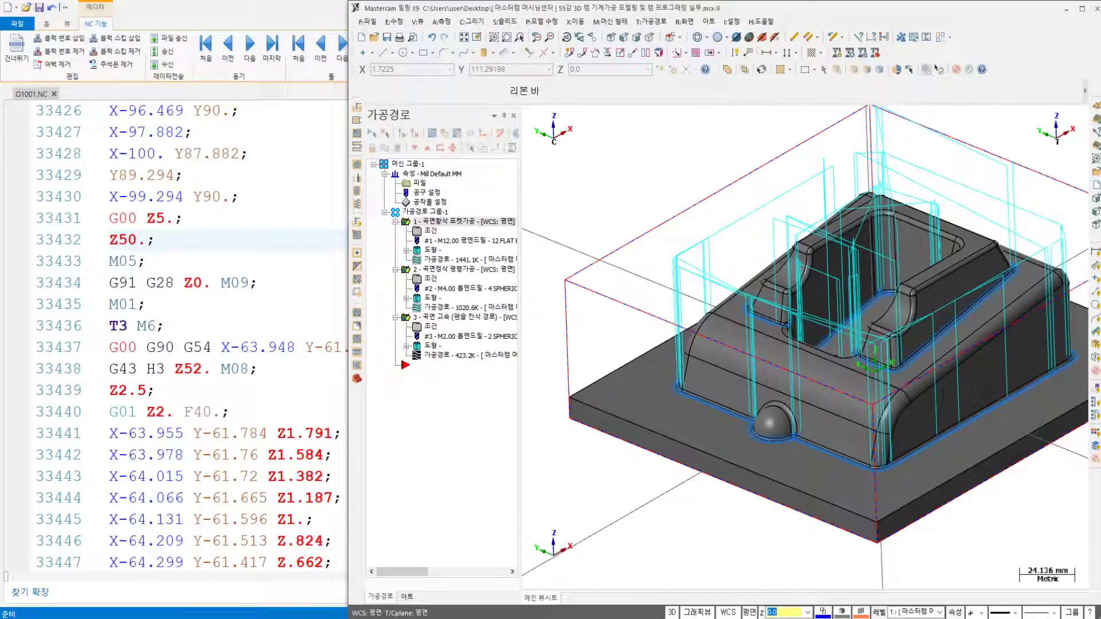
{"action": "left_click", "coordinate": [365, 618]}
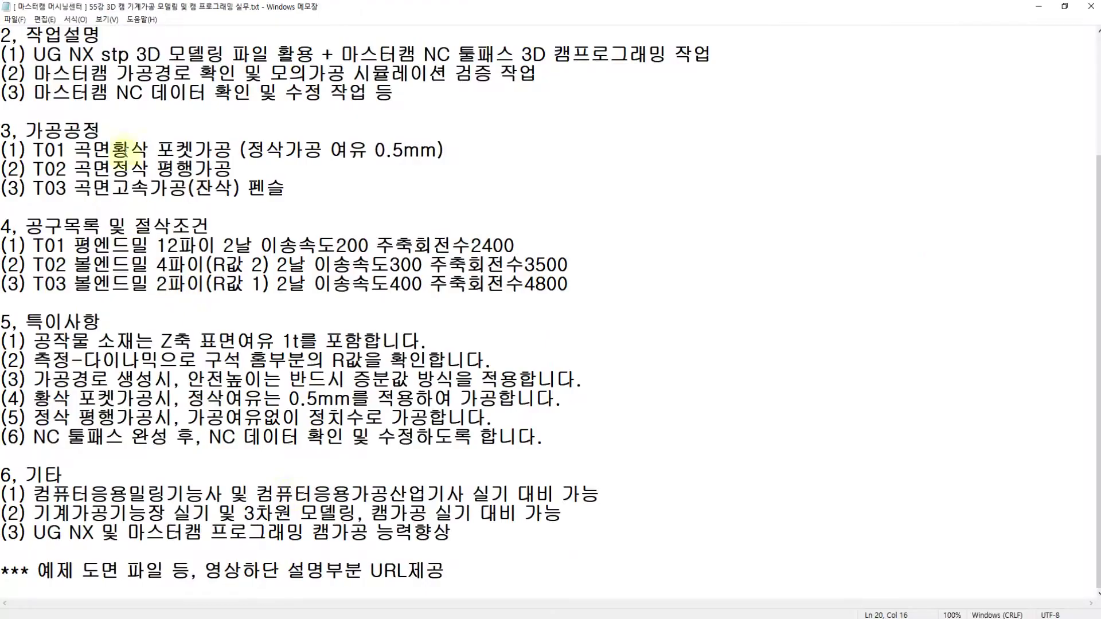
{"action": "scroll", "coordinate": [131, 124], "scroll_direction": "up", "scroll_amount": 3}
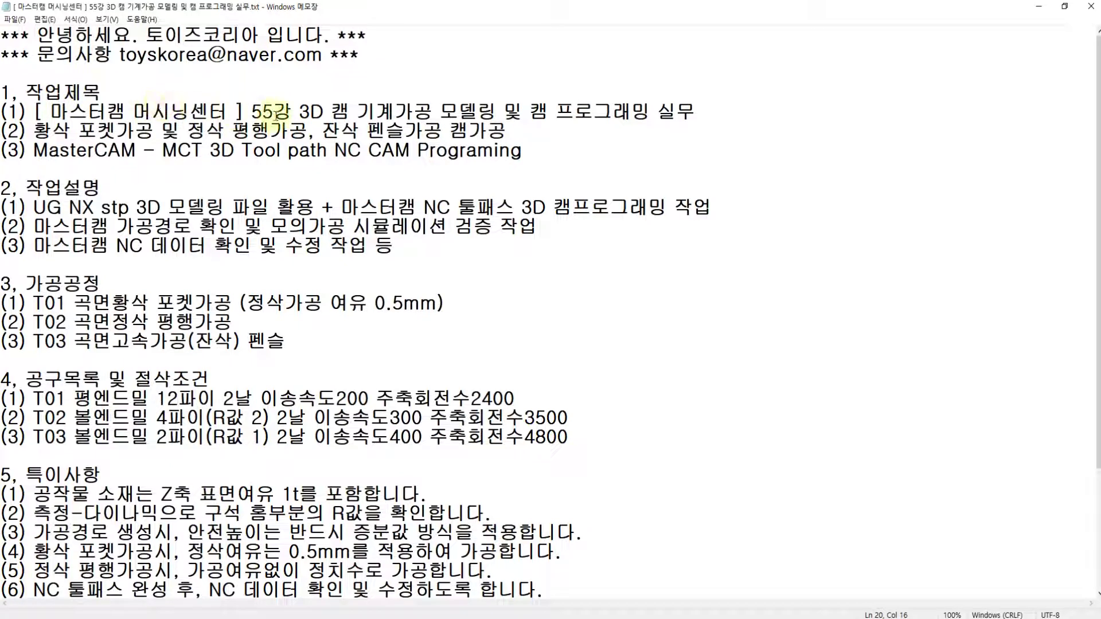
{"action": "left_click_drag", "start_coordinate": [252, 110], "coordinate": [692, 115]}
{"action": "left_click", "coordinate": [598, 134]}
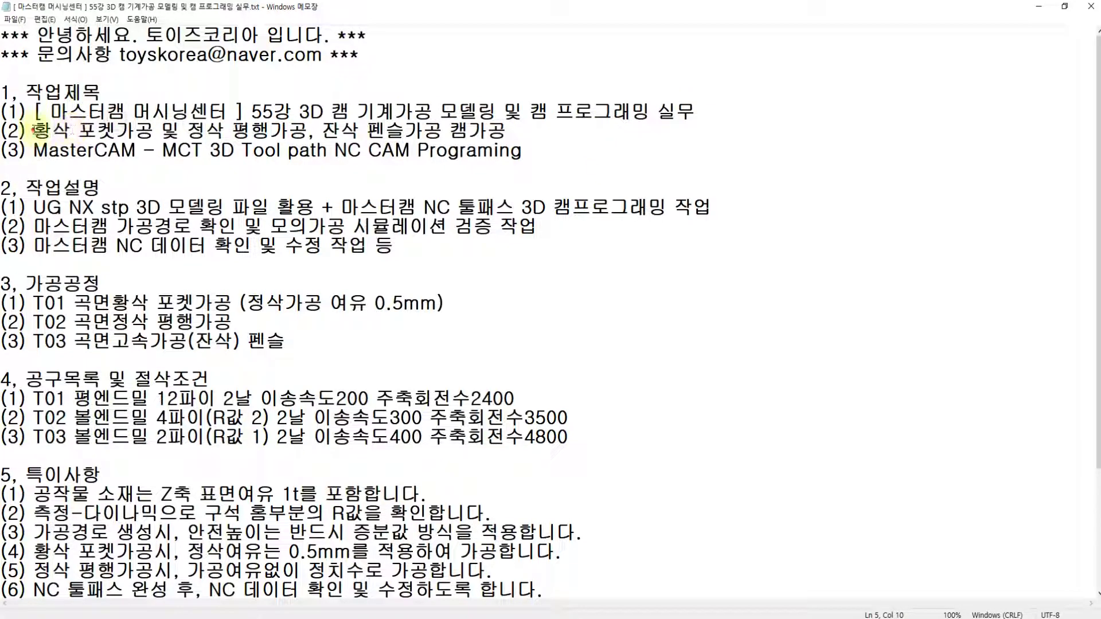
{"action": "left_click", "coordinate": [33, 131]}
{"action": "left_click_drag", "start_coordinate": [34, 130], "coordinate": [511, 130]}
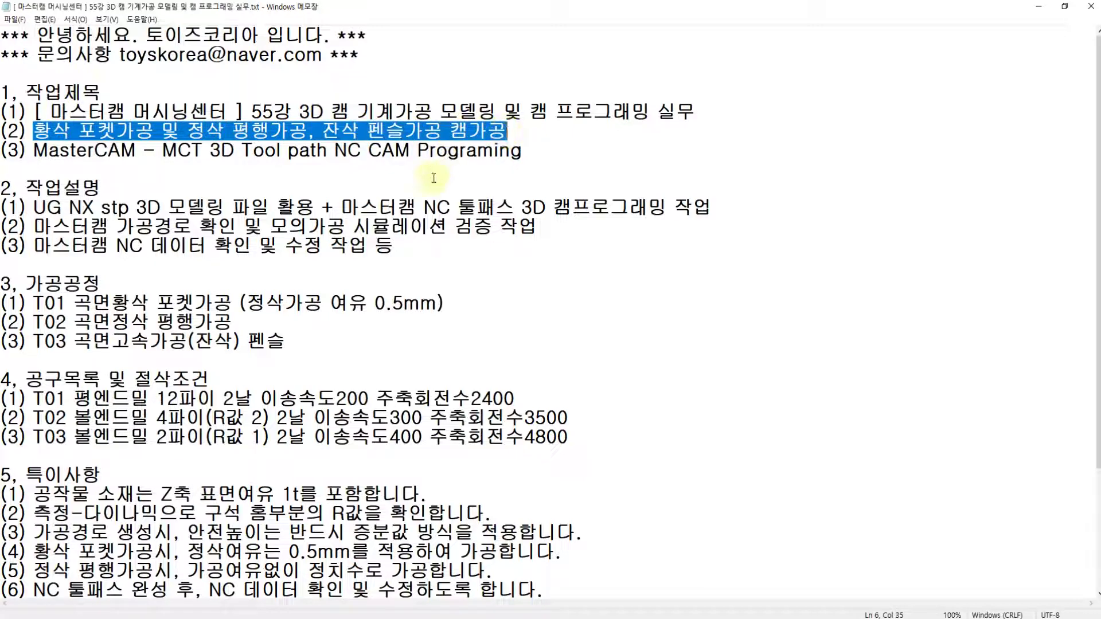
{"action": "left_click", "coordinate": [515, 124]}
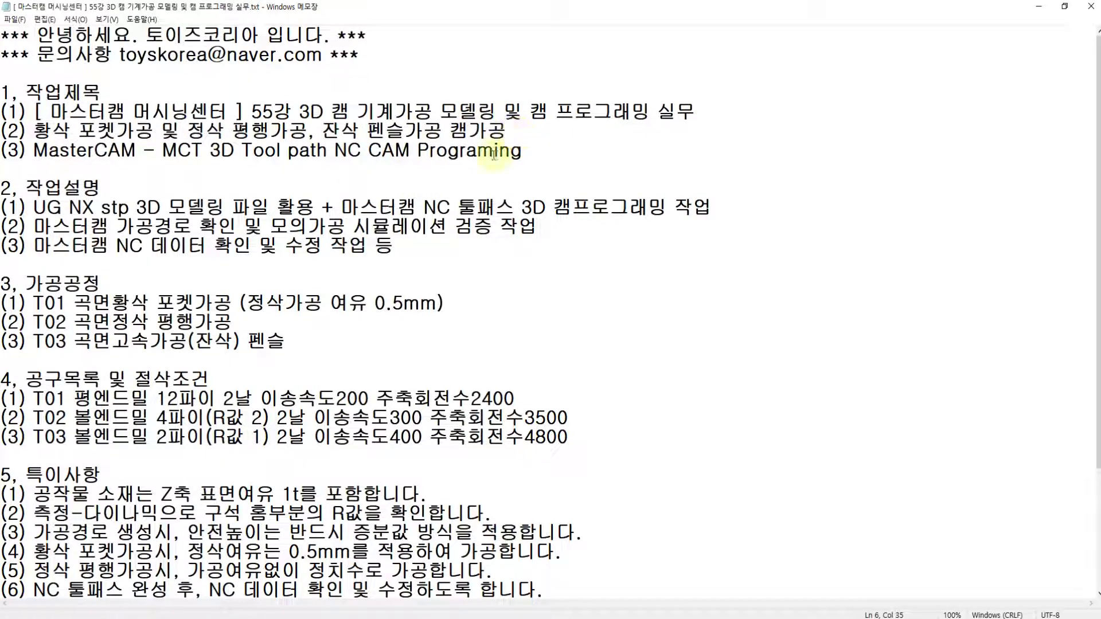
{"action": "left_click", "coordinate": [112, 321]}
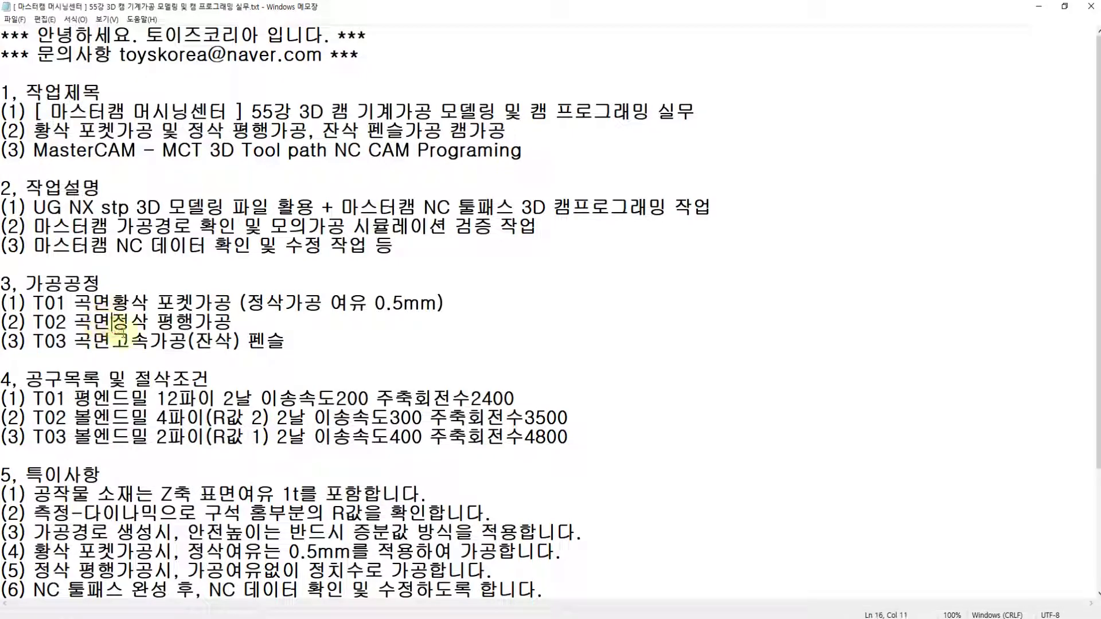
{"action": "left_click", "coordinate": [198, 343]}
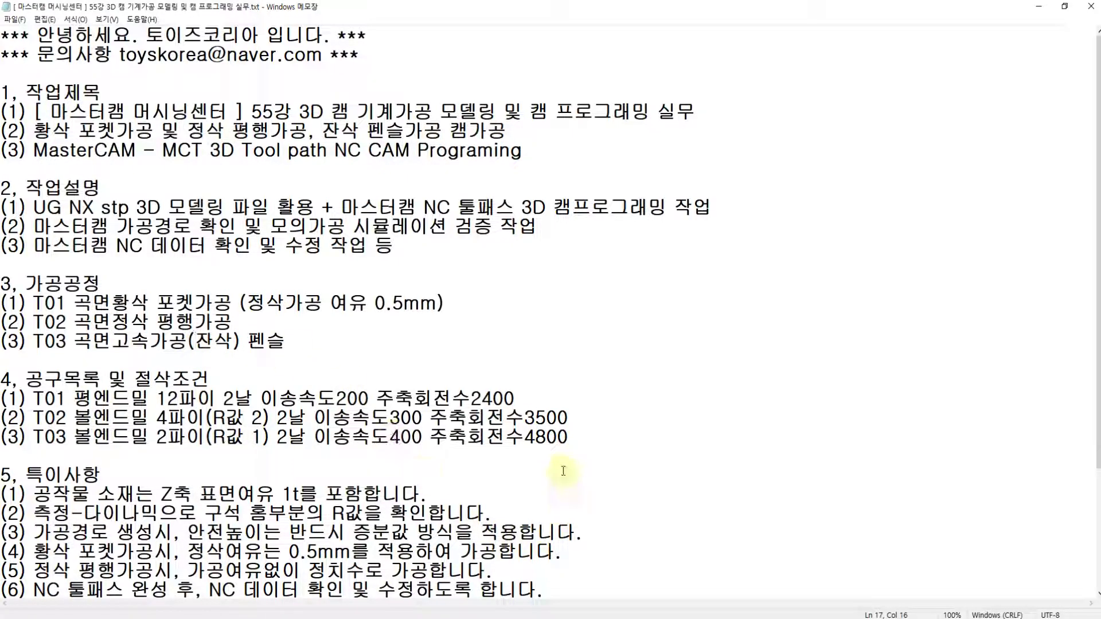
Switch to Mastercam and inspect the toolpaths on the 3D model
{"action": "left_click", "coordinate": [493, 618]}
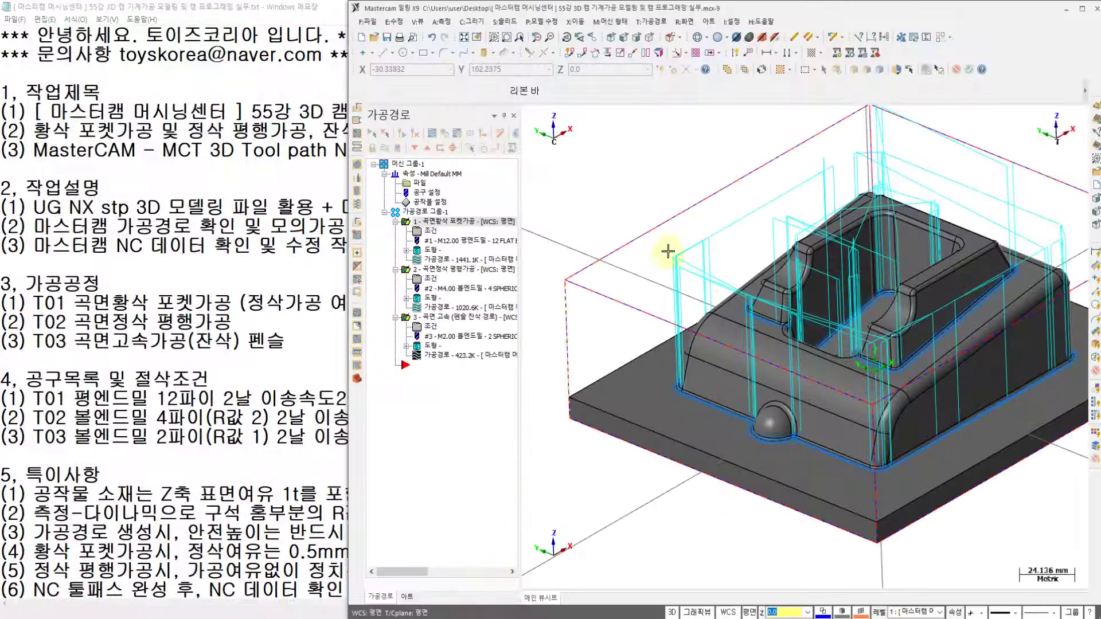
{"action": "scroll", "coordinate": [666, 251], "scroll_direction": "down", "scroll_amount": 2}
{"action": "scroll", "coordinate": [809, 241], "scroll_direction": "up", "scroll_amount": 2}
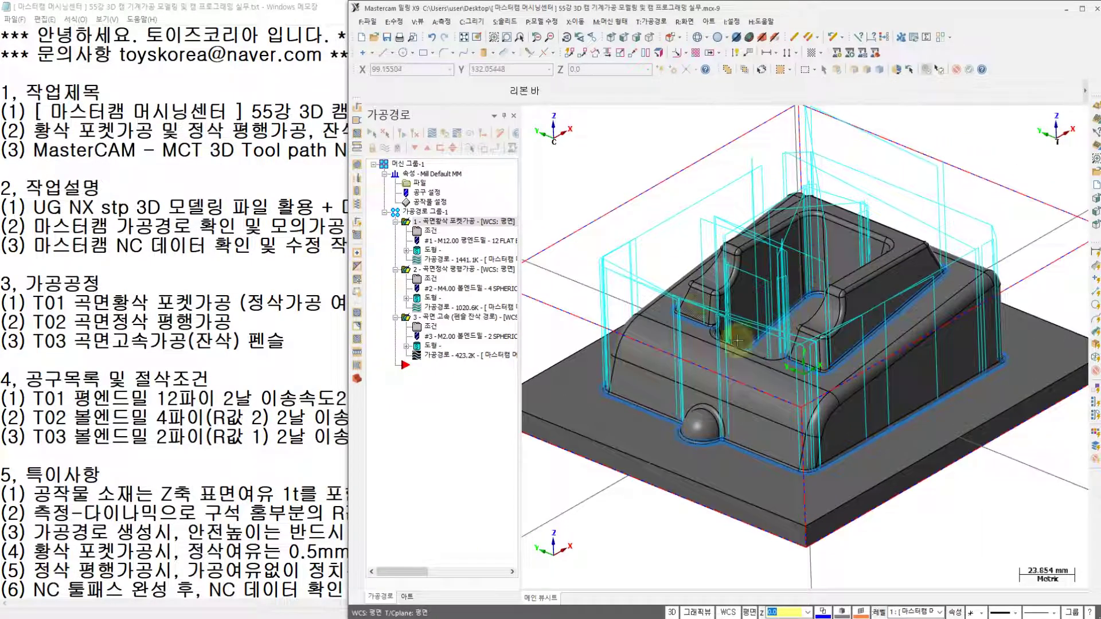